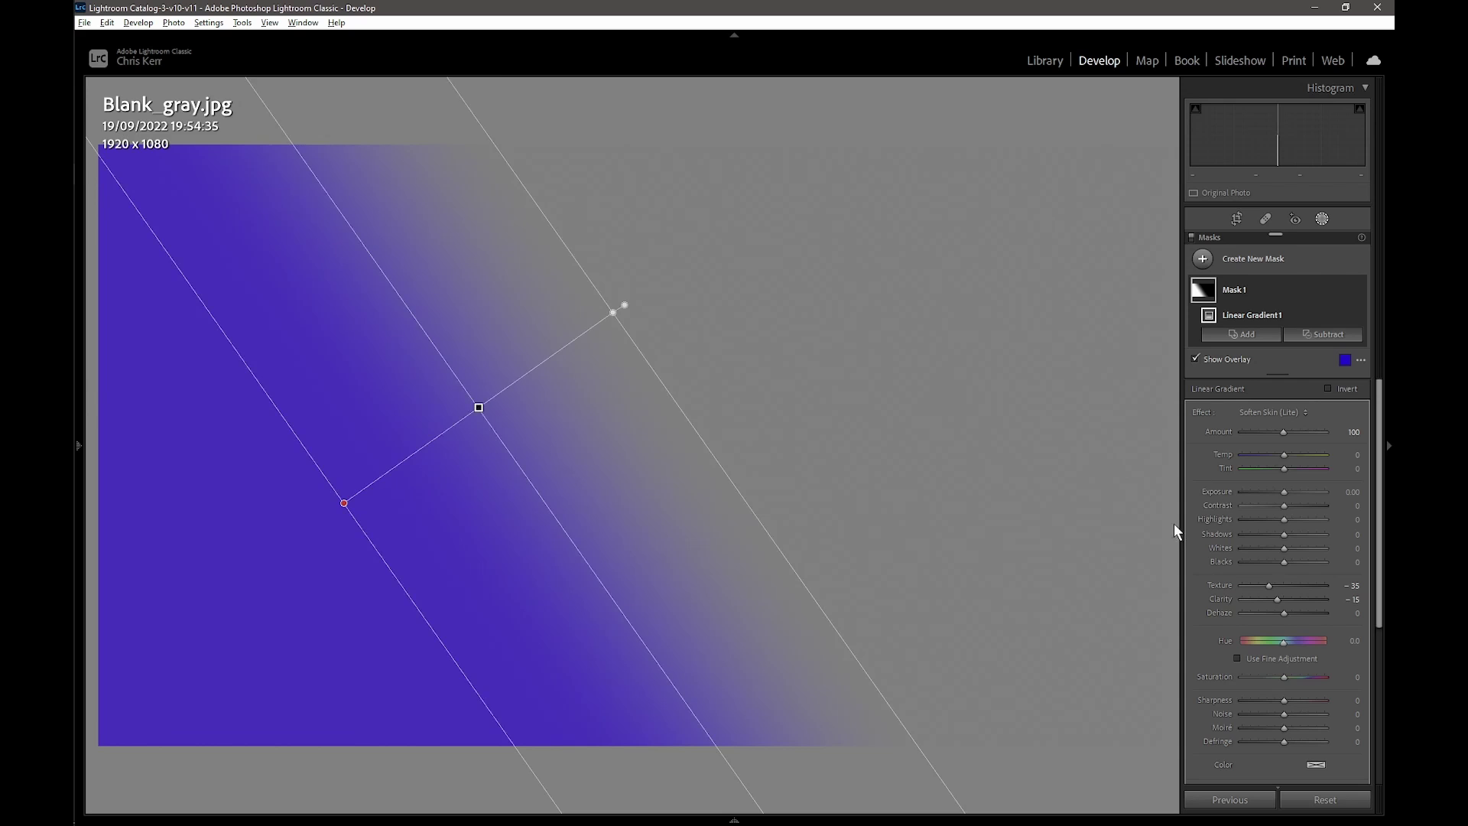
# Raise the linear gradient mask's exposure to about 2.61, then hide the mask overlay and close masking.
pyautogui.moveTo(1285, 490)
pyautogui.mouseDown()
pyautogui.moveTo(1321, 479)
pyautogui.moveTo(1310, 475)
pyautogui.mouseUp()
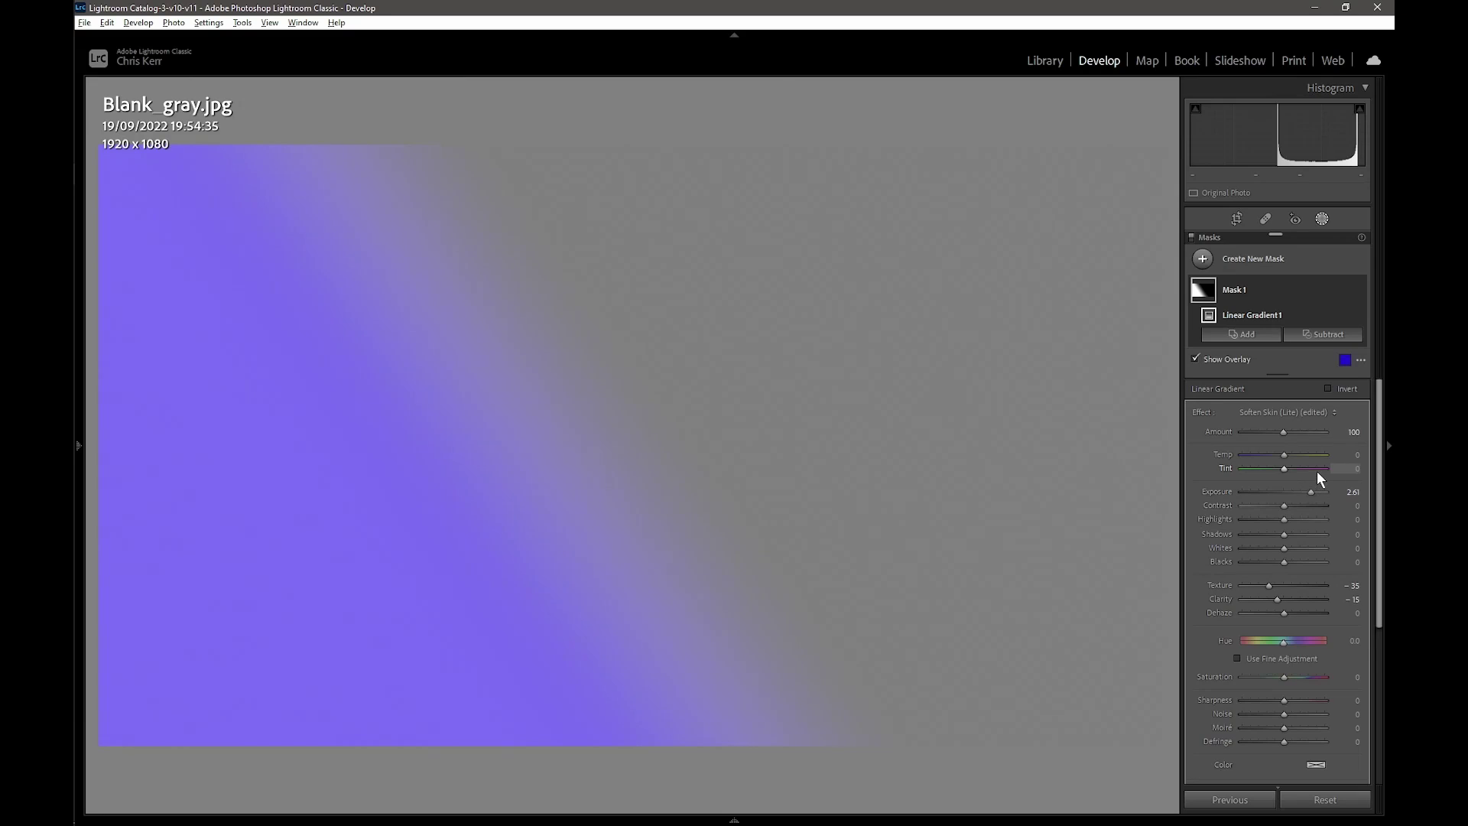
pyautogui.click(1194, 359)
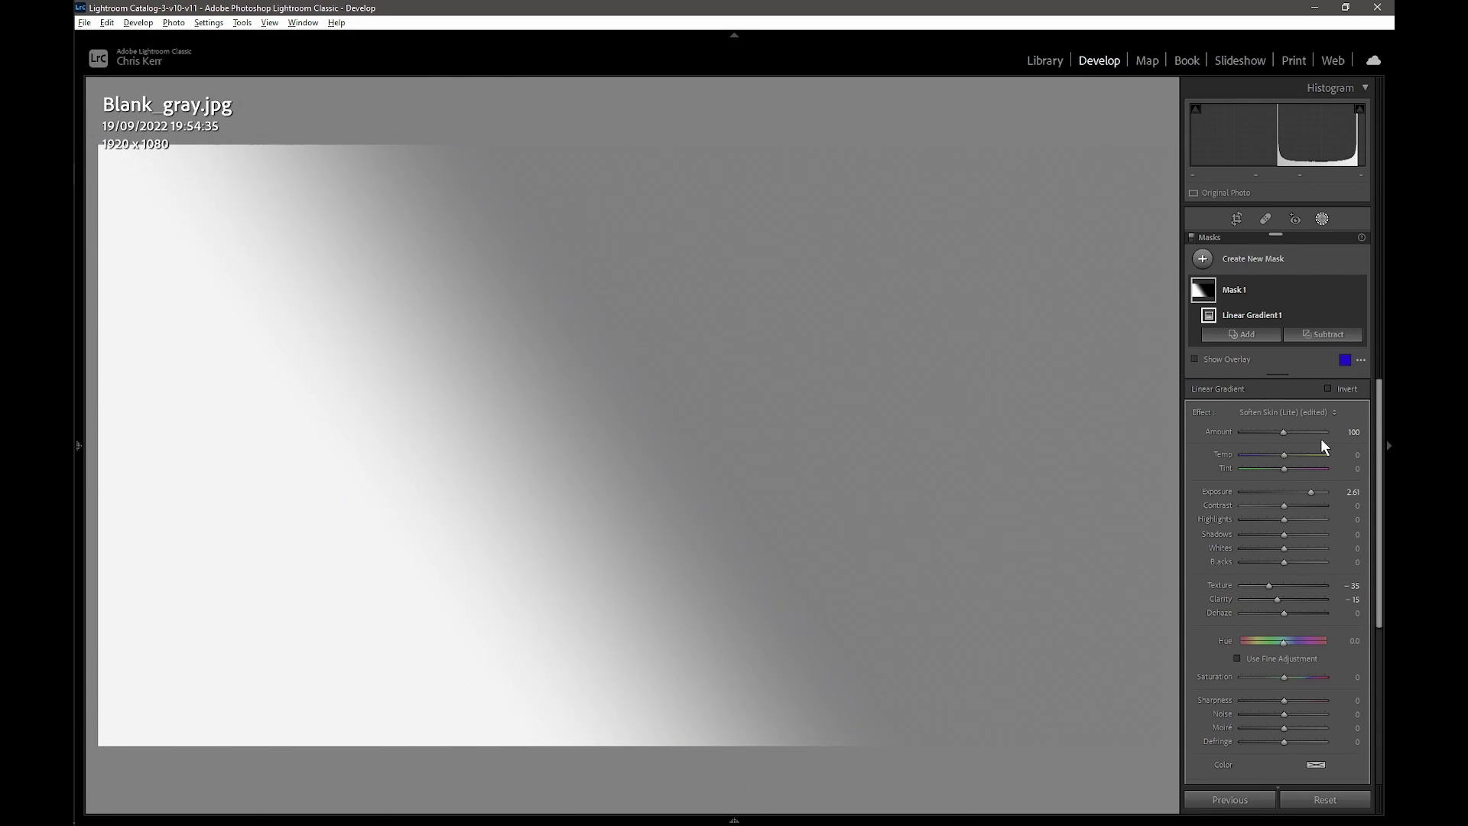
pyautogui.click(1323, 219)
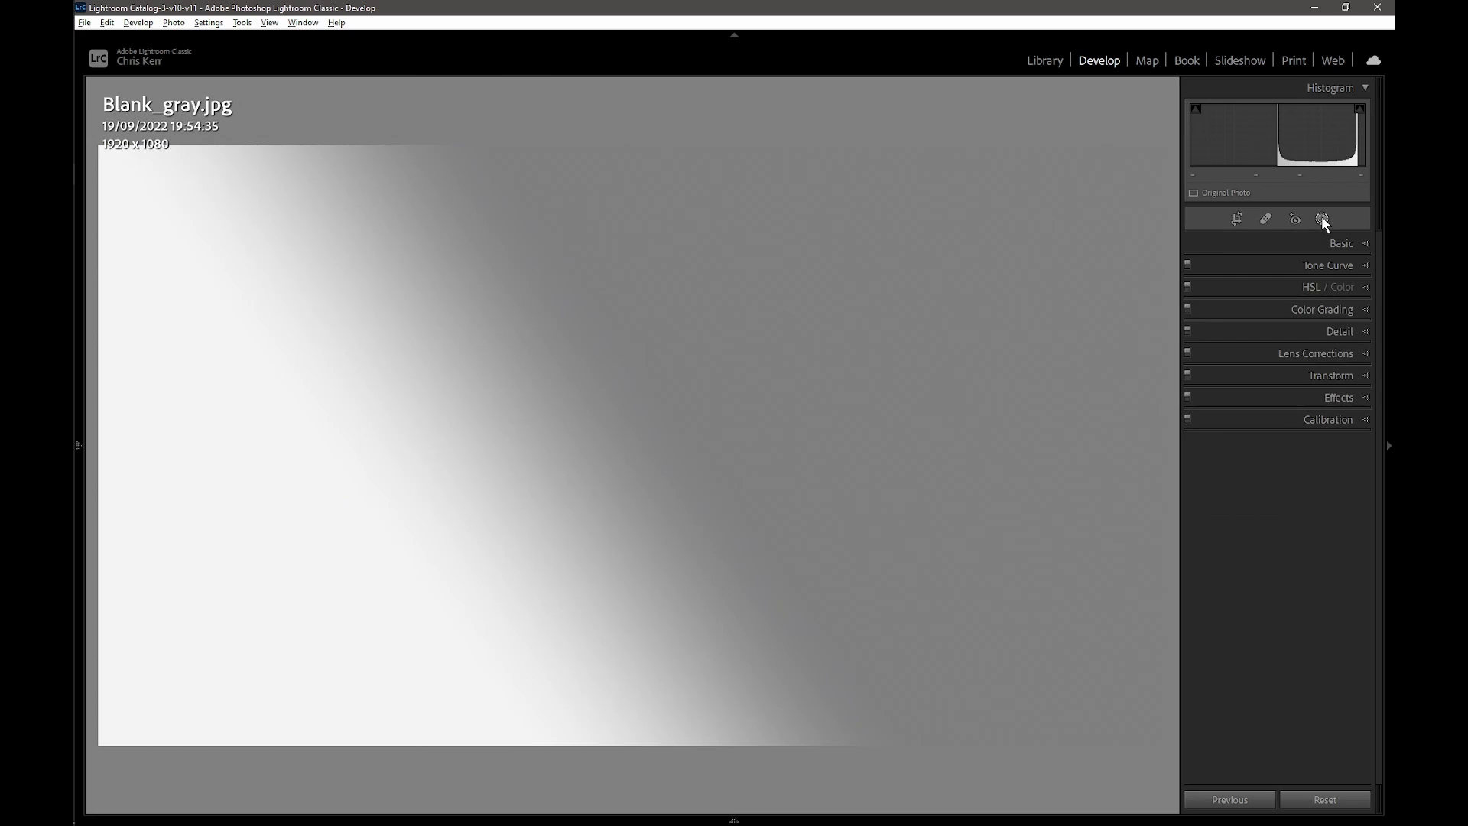
# Reopen Mask 1 for editing and rotate, shift and widen its linear gradient into a steeper, softer transition.
pyautogui.click(1322, 219)
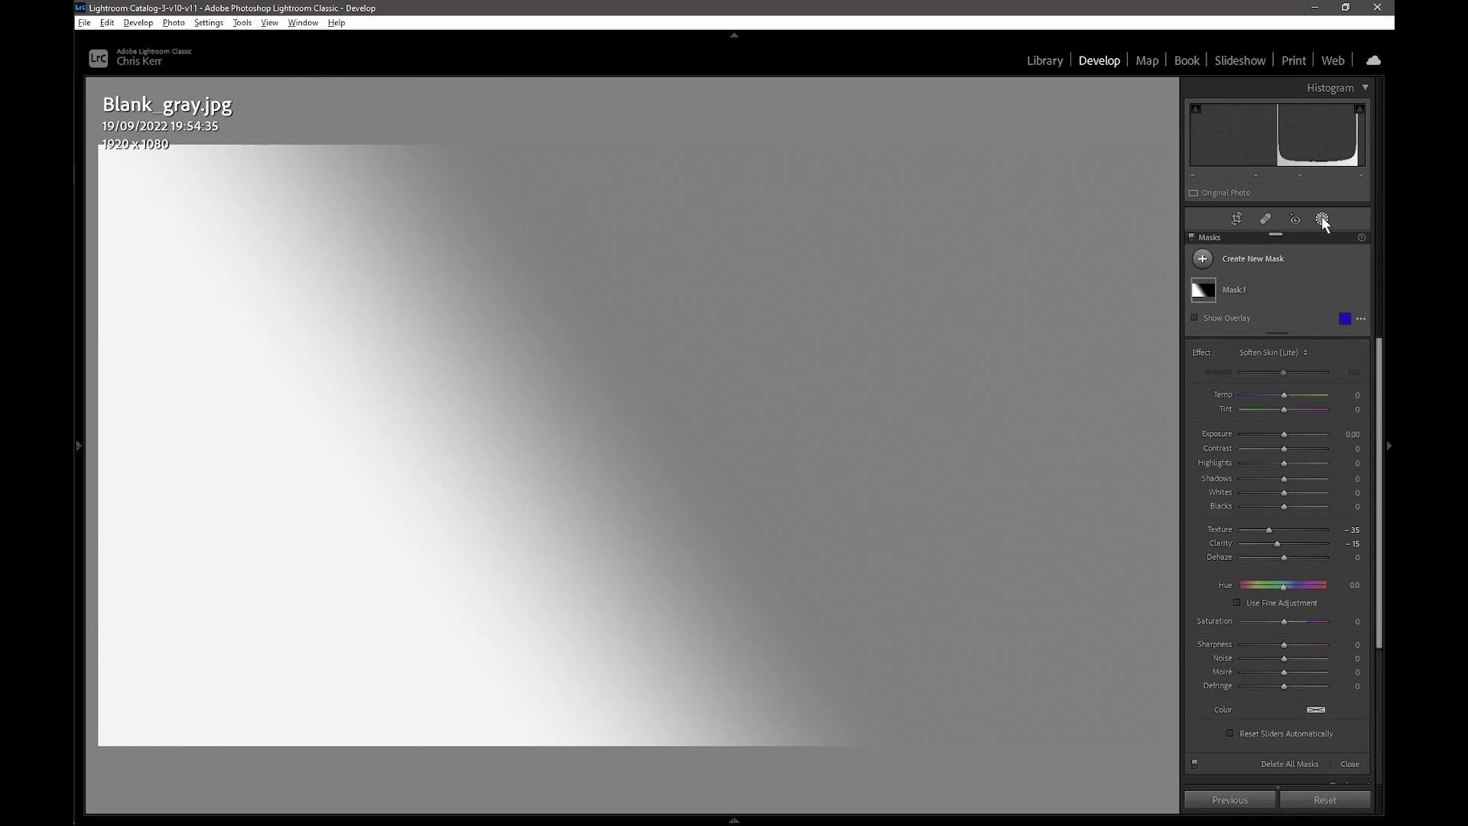
pyautogui.click(1297, 287)
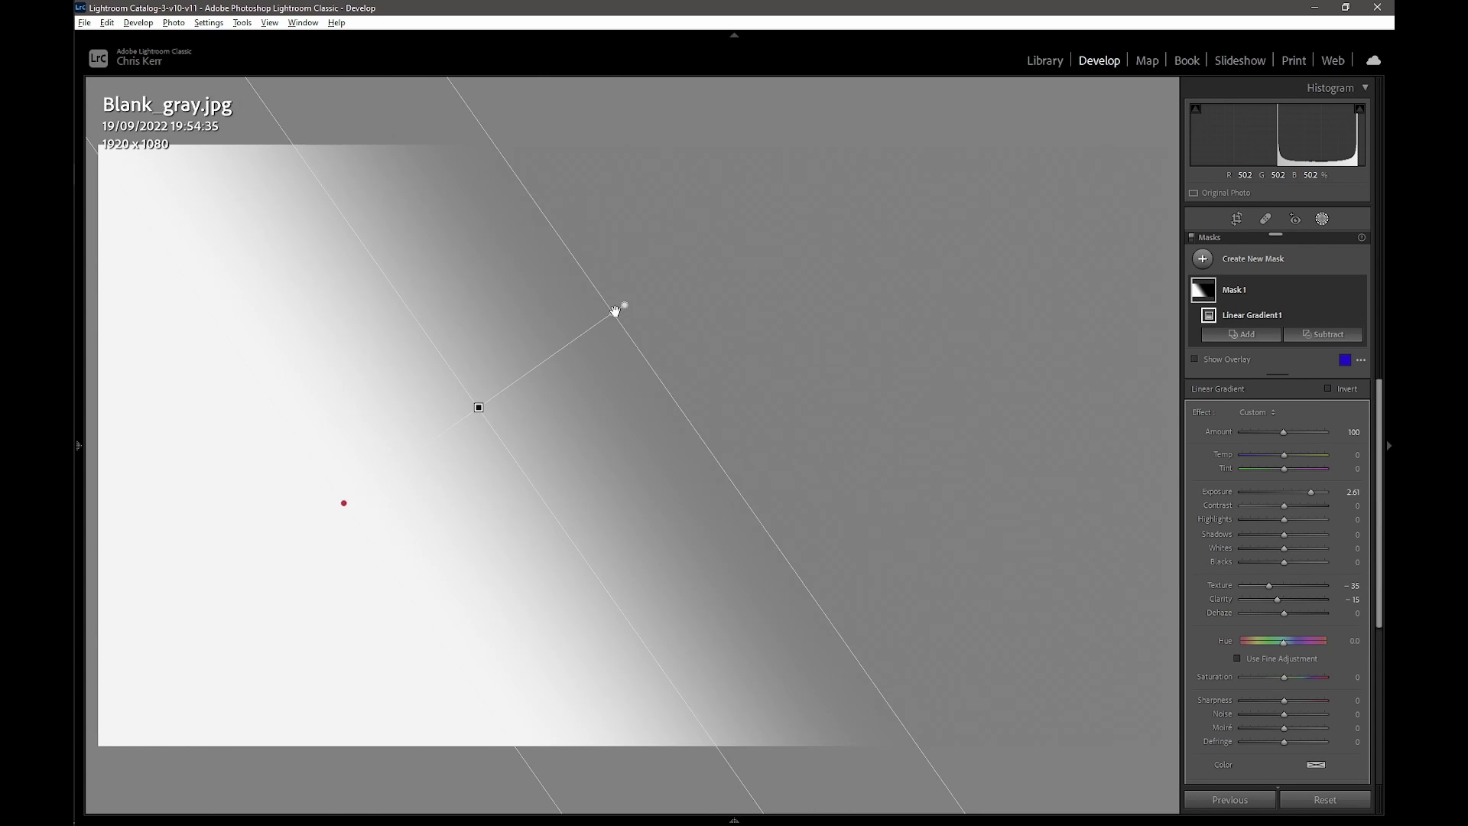
pyautogui.moveTo(615, 309)
pyautogui.mouseDown()
pyautogui.moveTo(367, 452)
pyautogui.moveTo(643, 306)
pyautogui.moveTo(629, 301)
pyautogui.mouseUp()
pyautogui.moveTo(341, 506)
pyautogui.mouseDown()
pyautogui.moveTo(515, 409)
pyautogui.moveTo(345, 502)
pyautogui.mouseUp()
pyautogui.moveTo(534, 462)
pyautogui.mouseDown()
pyautogui.moveTo(567, 426)
pyautogui.moveTo(520, 482)
pyautogui.moveTo(560, 468)
pyautogui.mouseUp()
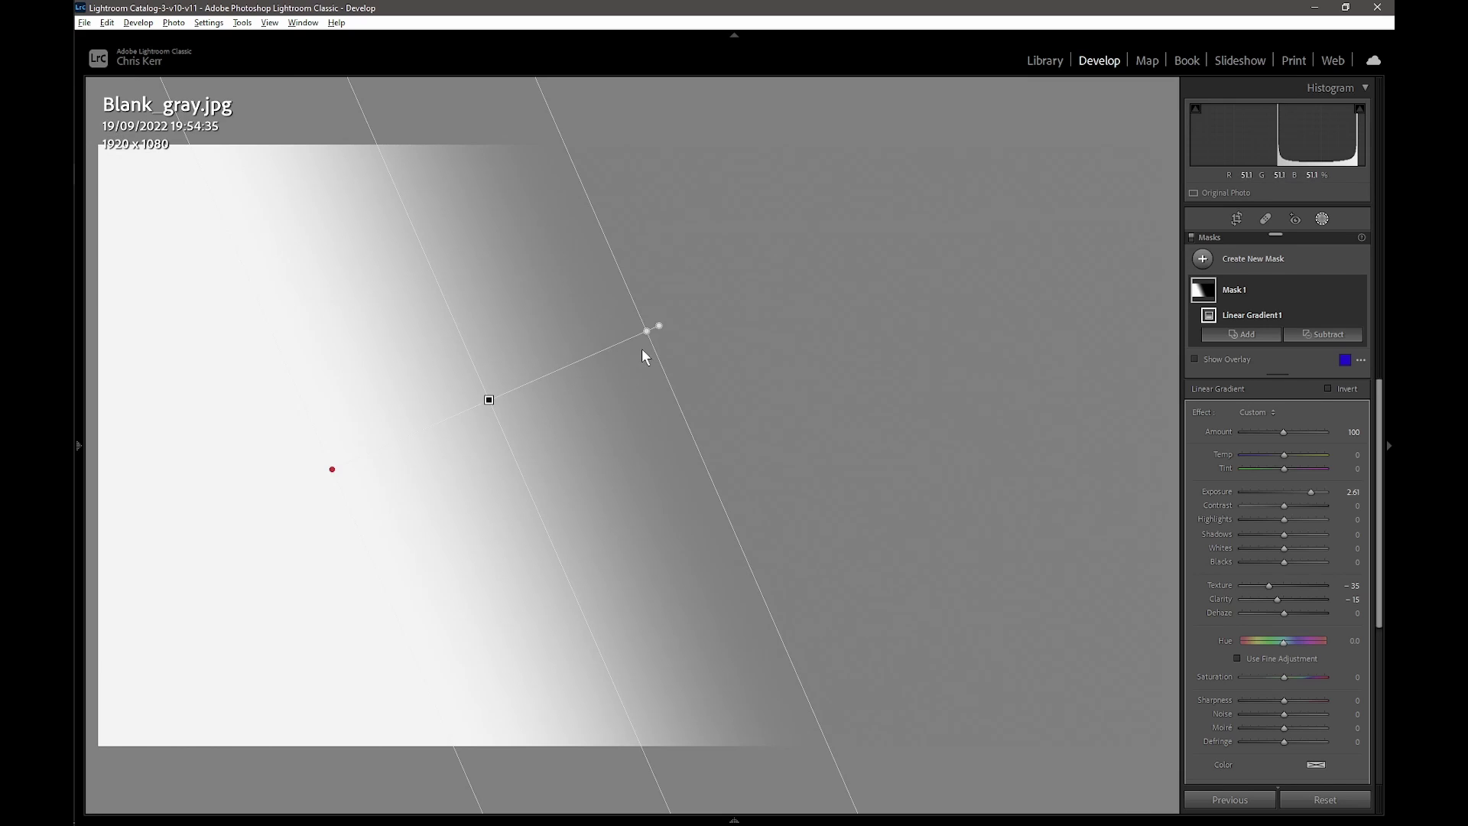
pyautogui.moveTo(648, 331); pyautogui.dragTo(735, 305)
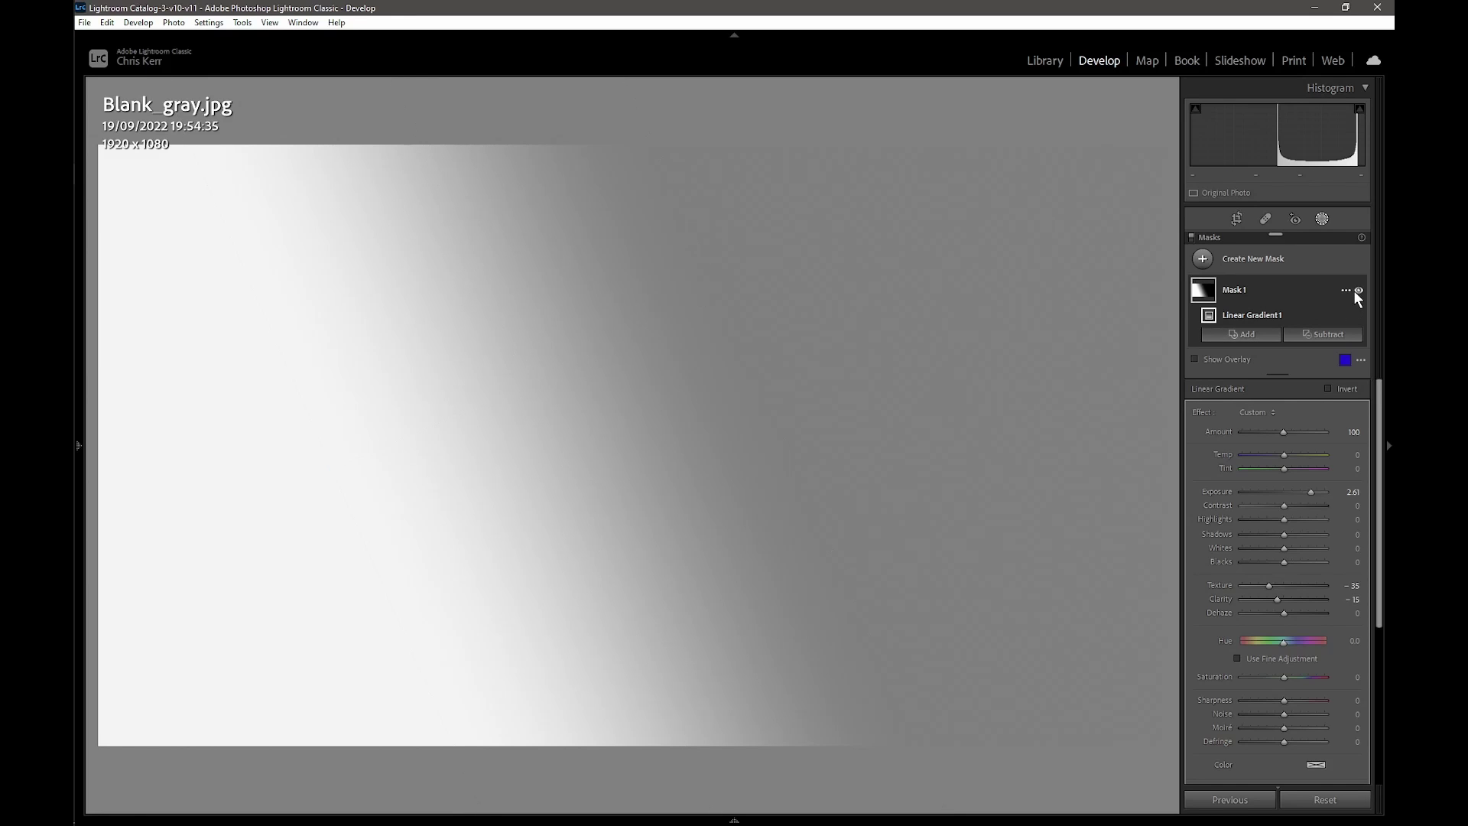
# Hide the effect of Mask 1 and create a new brush mask.
pyautogui.click(1360, 290)
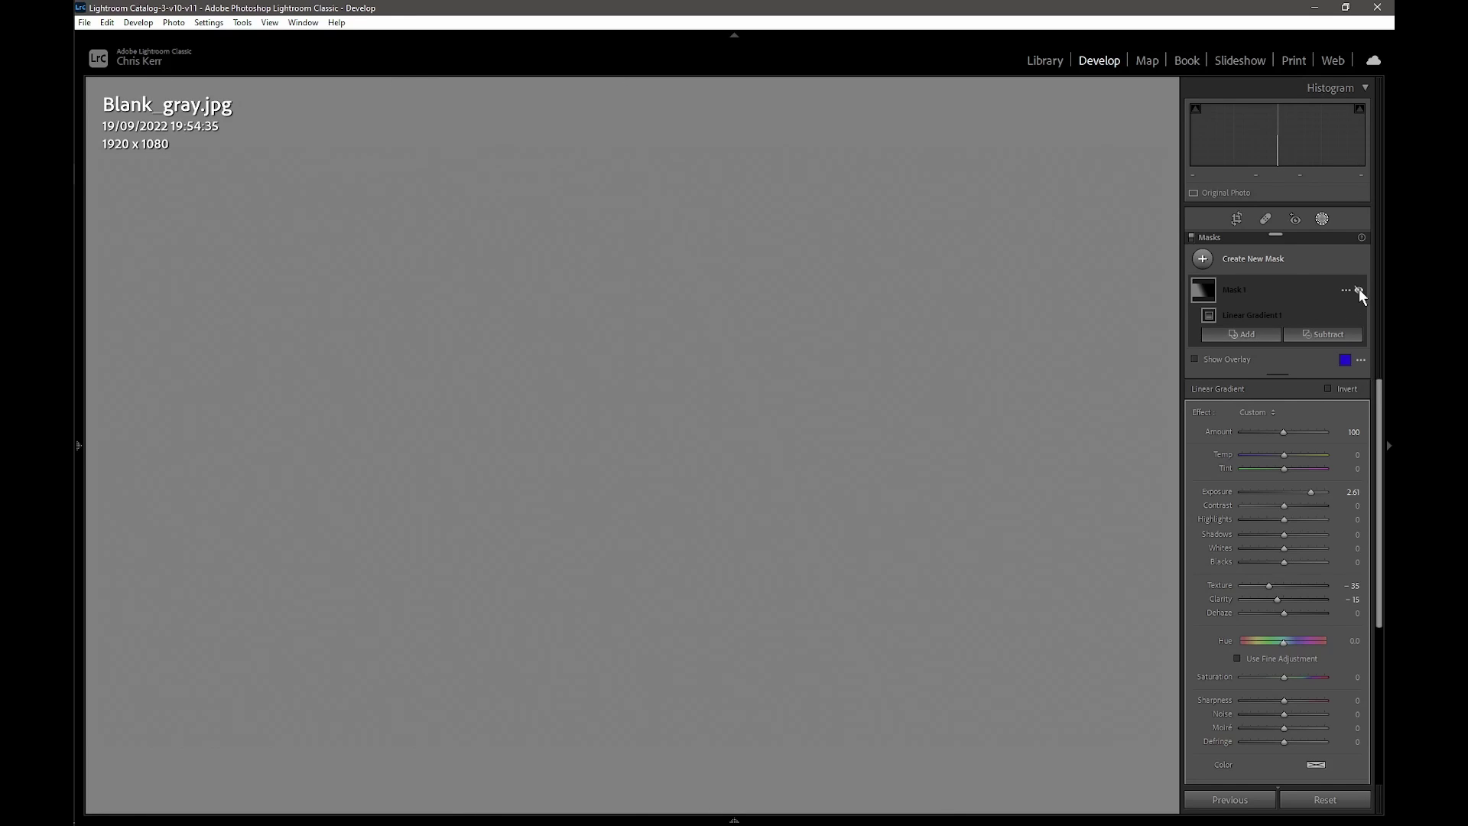
pyautogui.click(1254, 260)
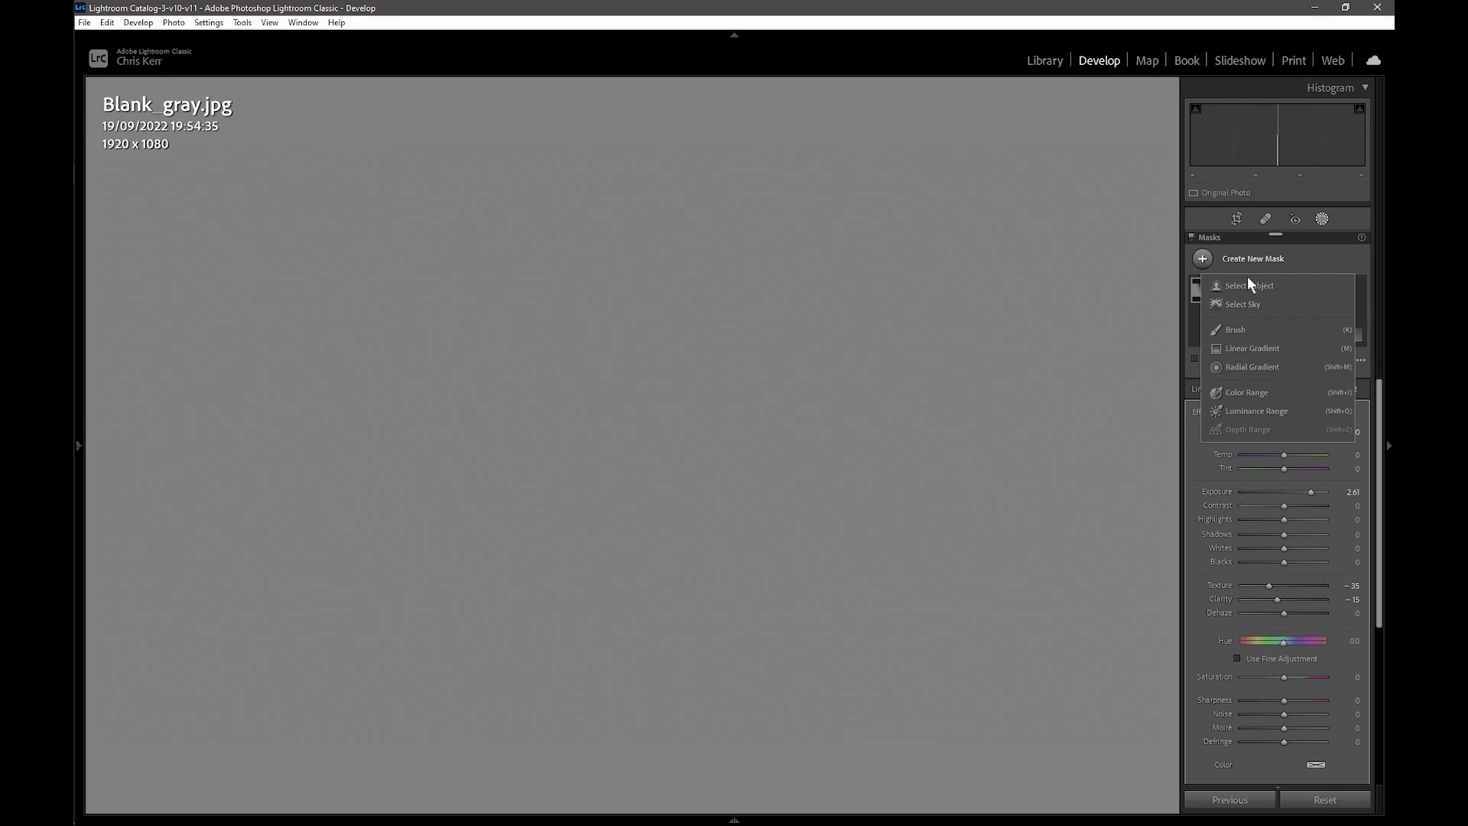
pyautogui.click(1232, 333)
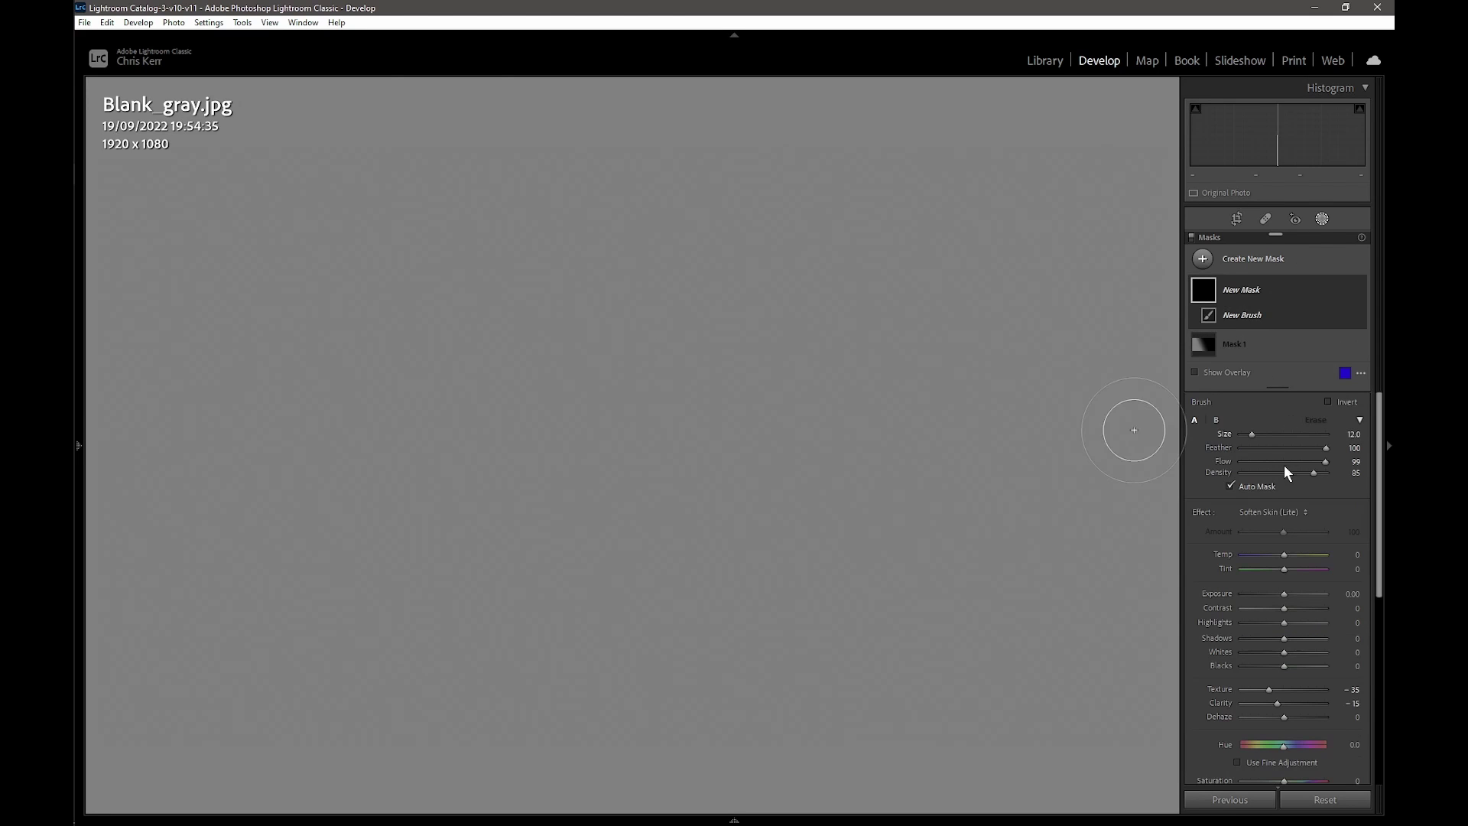
# Set the brush to size 24, feather 88, flow 82 and density 73.
pyautogui.moveTo(1251, 434)
pyautogui.mouseDown()
pyautogui.moveTo(1313, 448)
pyautogui.moveTo(1258, 453)
pyautogui.moveTo(1313, 450)
pyautogui.mouseUp()
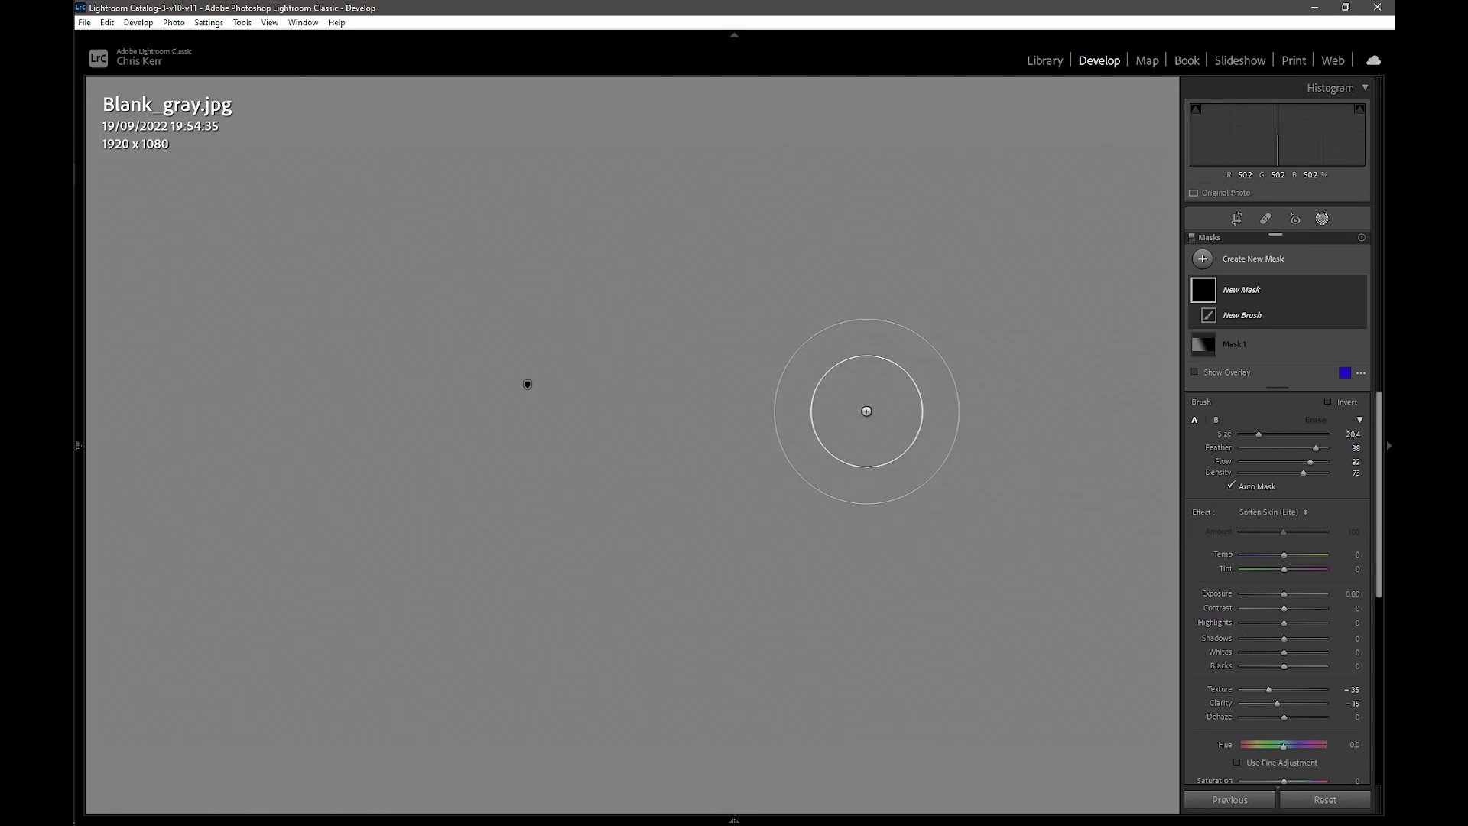
pyautogui.scroll(-2, 855, 409)
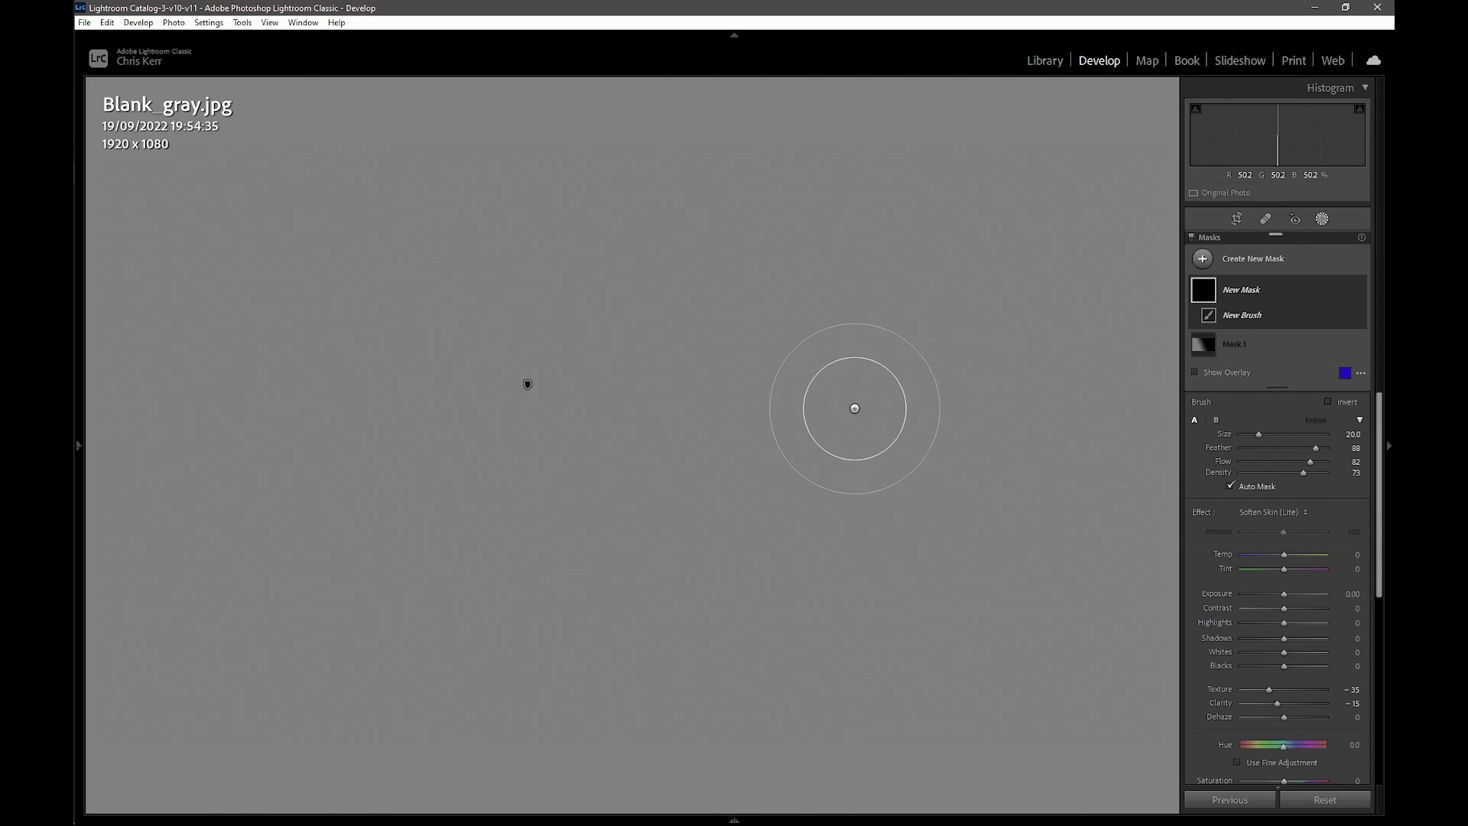
pyautogui.scroll(-2, 854, 408)
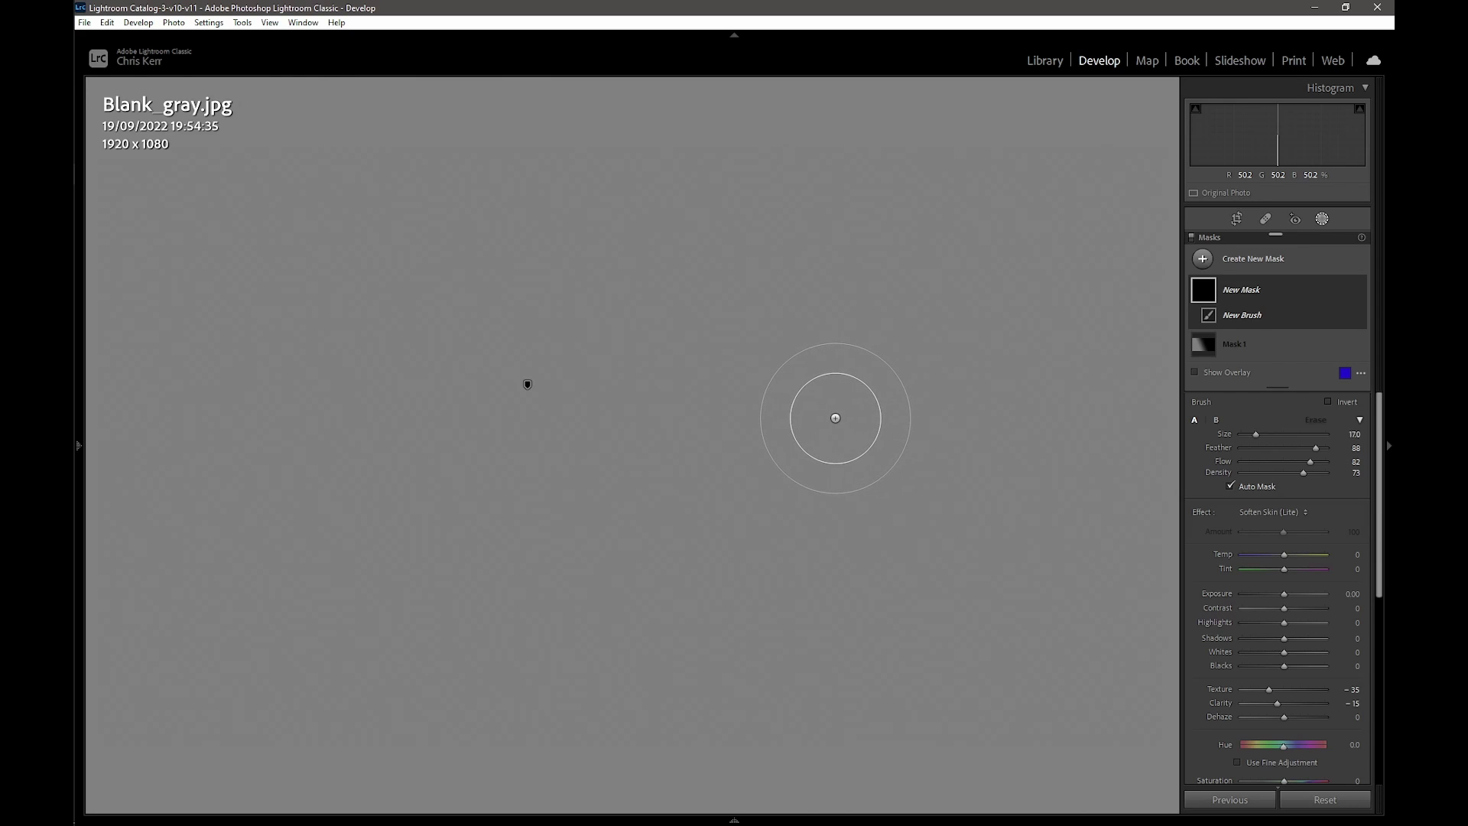
pyautogui.scroll(7, 834, 419)
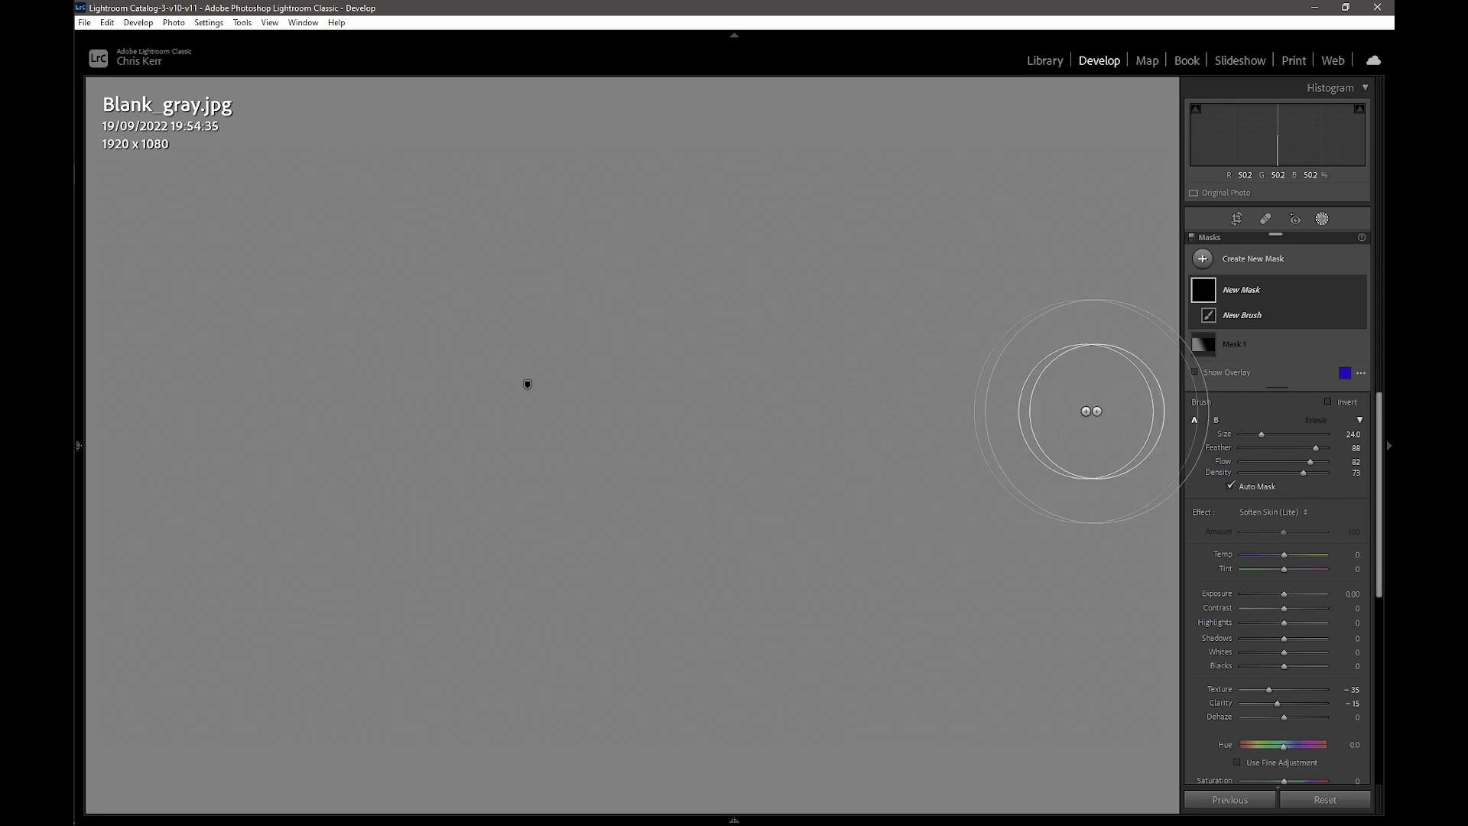
# Paint a soft diagonal stroke across the image, check it with the overlay, and raise the mask's exposure to 3.40.
pyautogui.click(313, 511)
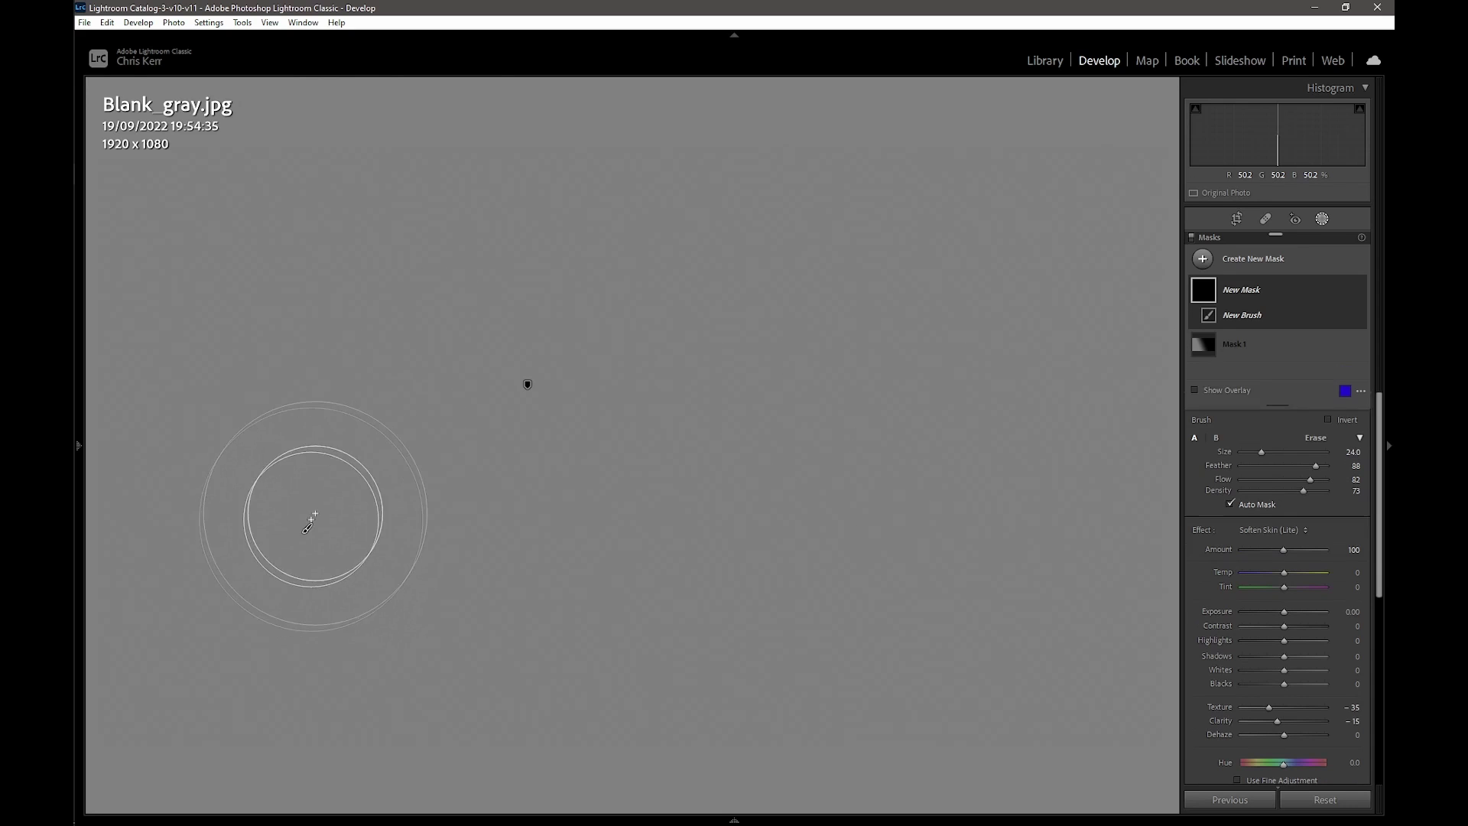
pyautogui.click(1195, 389)
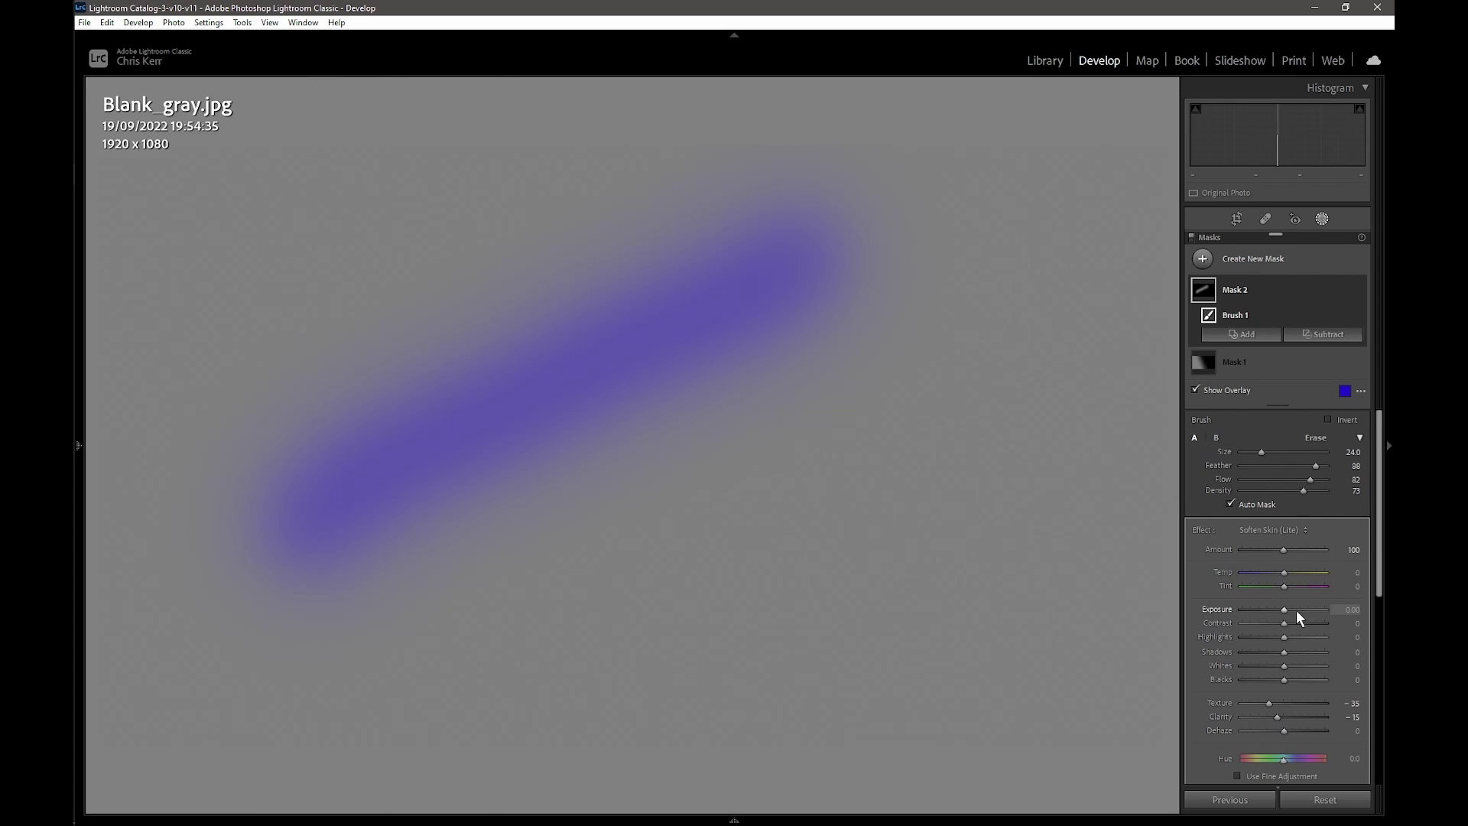
pyautogui.moveTo(1283, 609); pyautogui.dragTo(1320, 609)
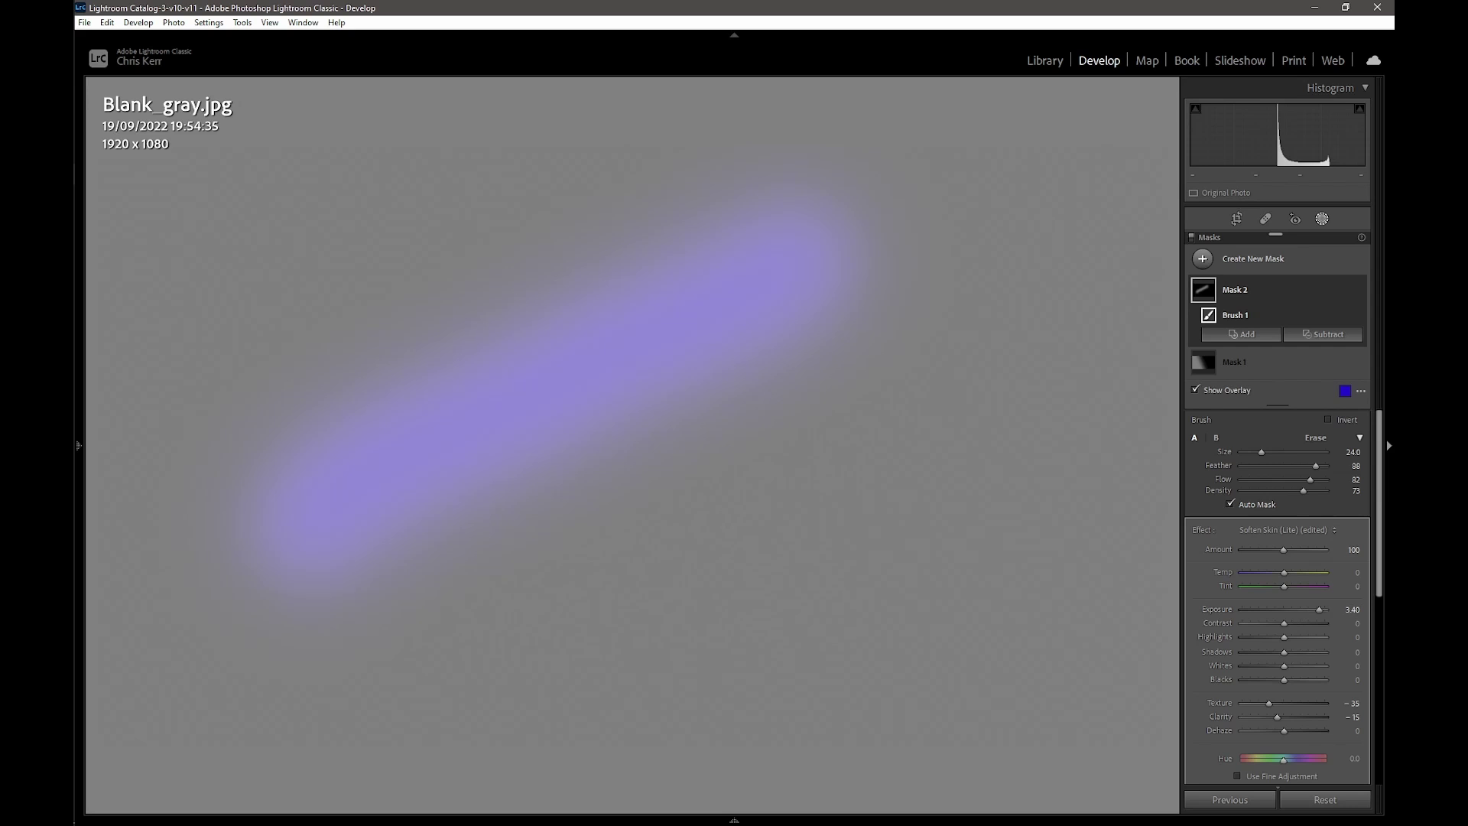
pyautogui.click(1195, 390)
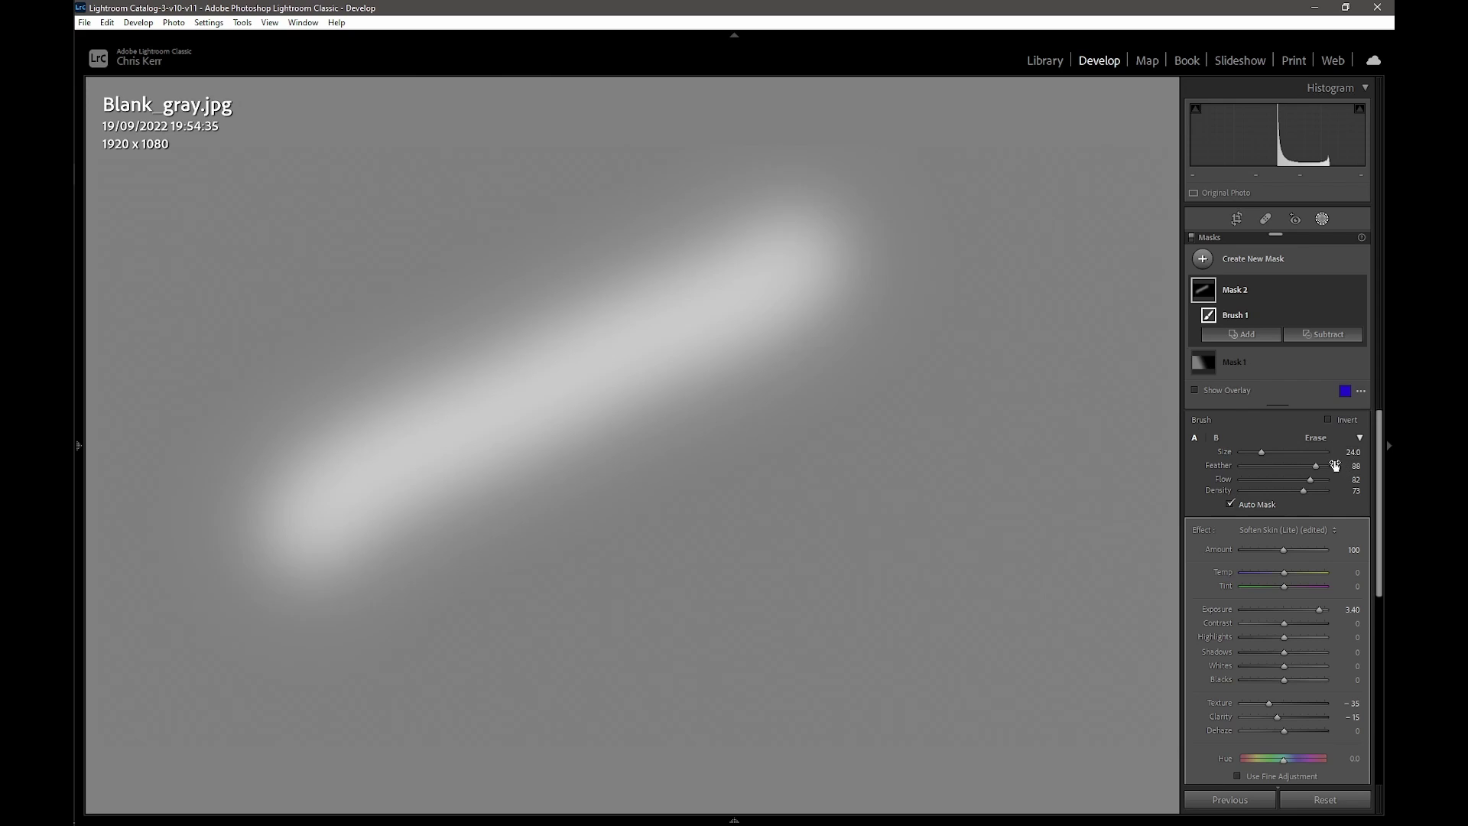
# Lower the brush feather to 28 and delete the Brush 1 component from Mask 2.
pyautogui.moveTo(1315, 465)
pyautogui.mouseDown()
pyautogui.moveTo(1251, 468)
pyautogui.moveTo(1319, 467)
pyautogui.moveTo(1265, 463)
pyautogui.mouseUp()
pyautogui.rightClick(1355, 313)
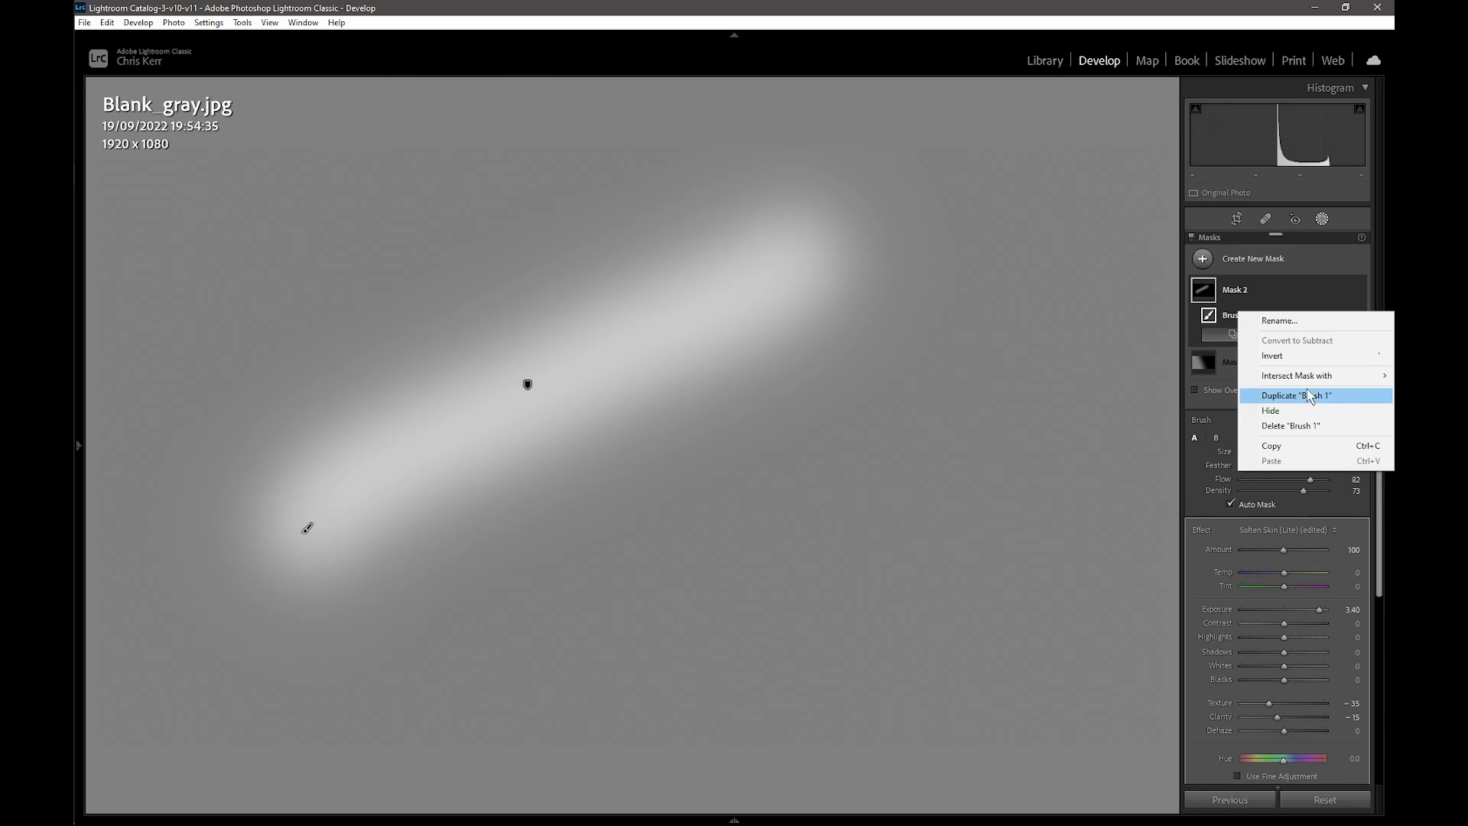
pyautogui.click(1291, 425)
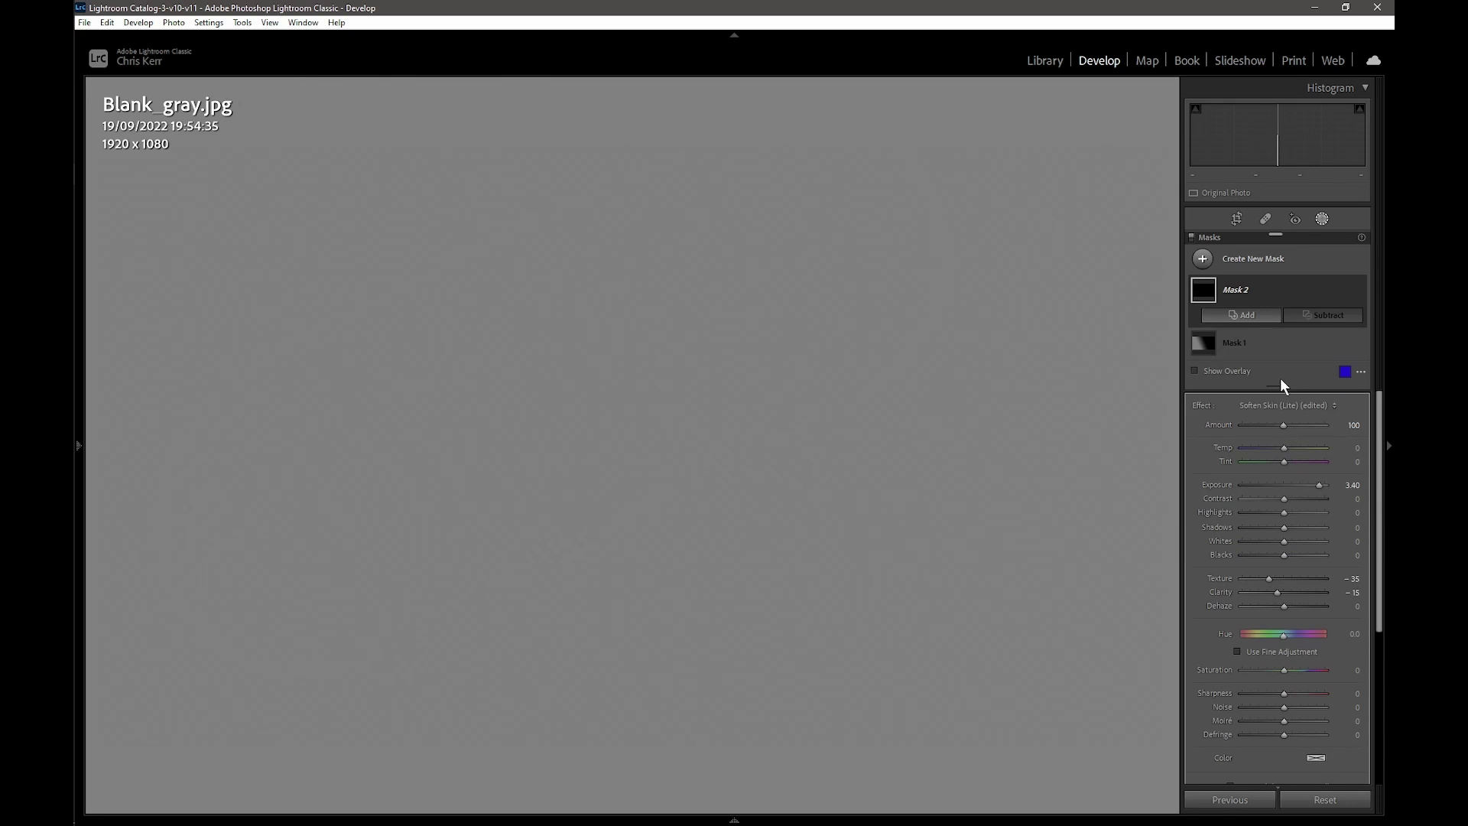
# Add a brush to Mask 2 and paint two parallel, hard-edged diagonal strokes with feather at 3 or less.
pyautogui.click(1248, 315)
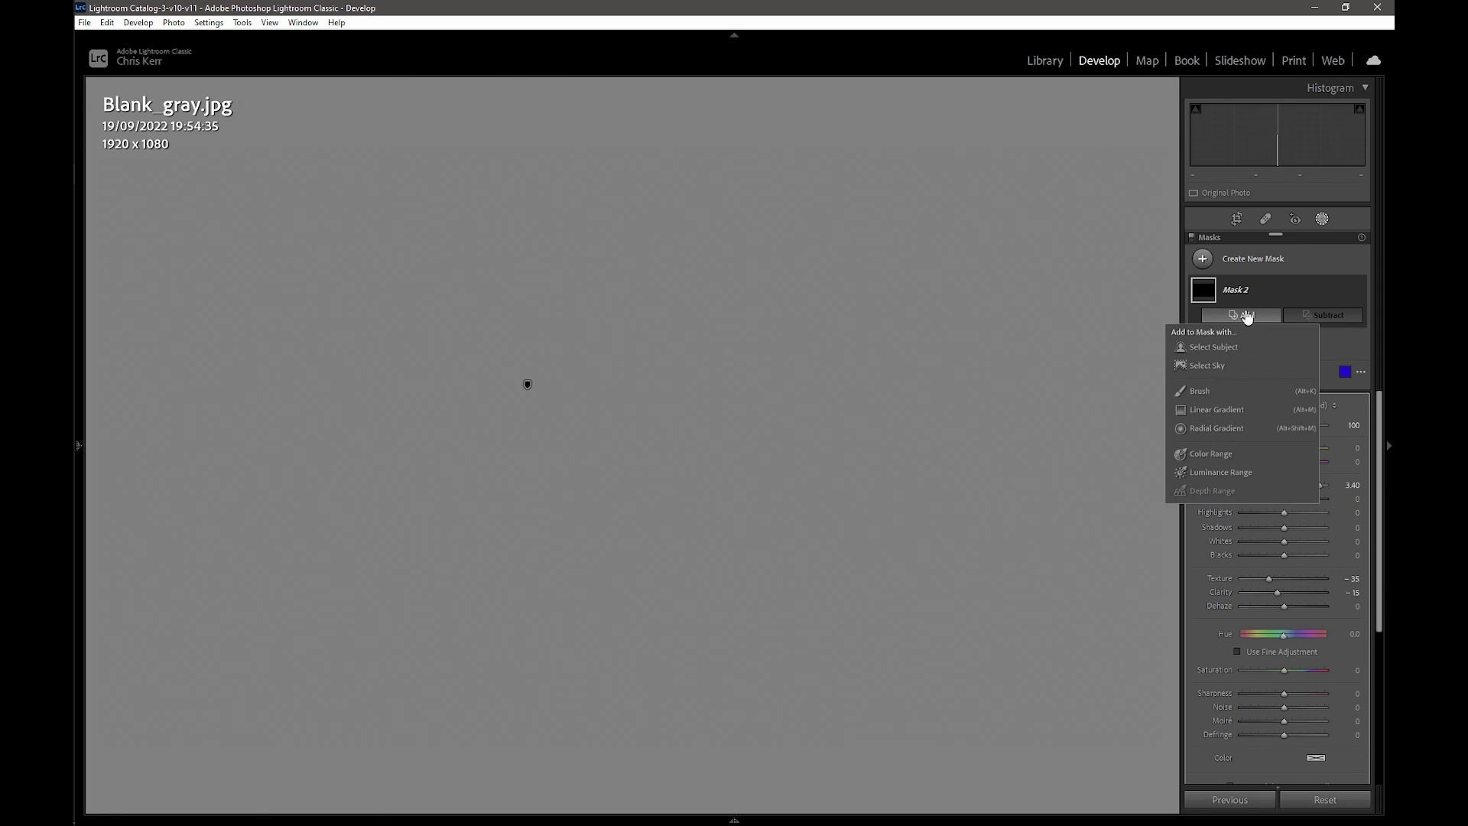
pyautogui.click(1210, 392)
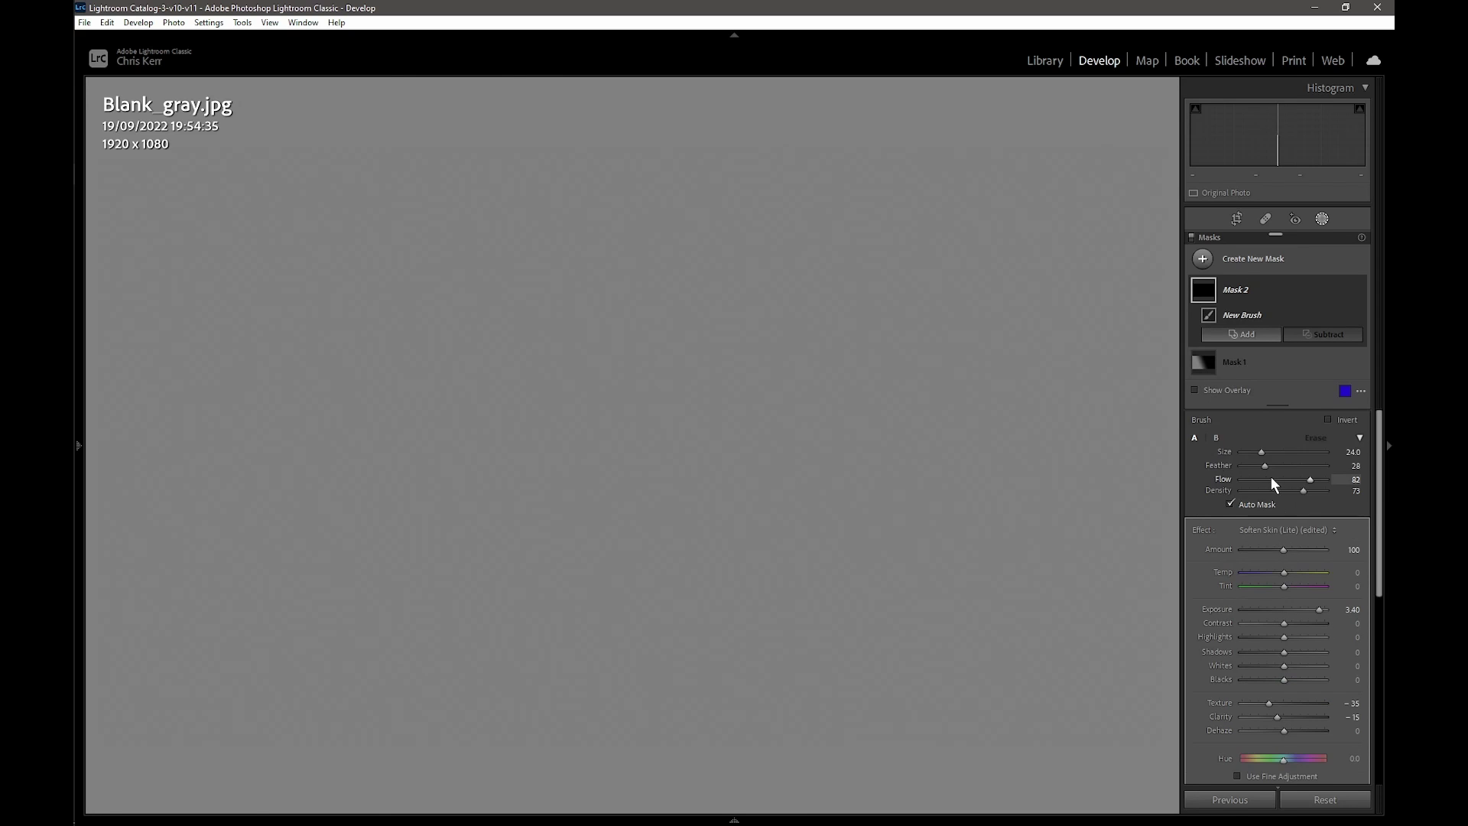
pyautogui.moveTo(1264, 465); pyautogui.dragTo(1245, 469)
pyautogui.moveTo(364, 526); pyautogui.dragTo(984, 240)
pyautogui.moveTo(1245, 466); pyautogui.dragTo(1241, 466)
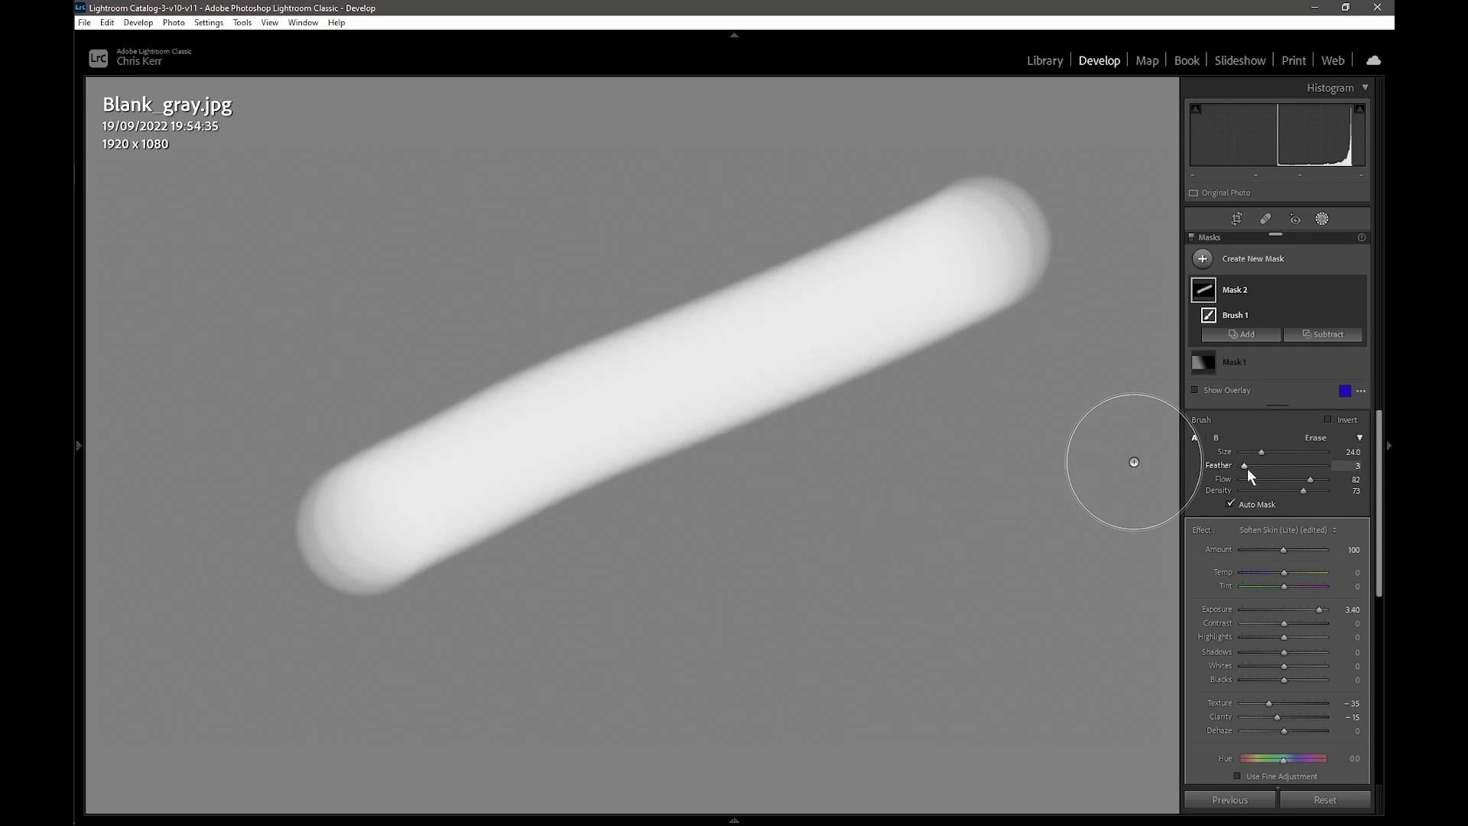
pyautogui.moveTo(607, 643)
pyautogui.mouseDown()
pyautogui.moveTo(950, 465)
pyautogui.moveTo(994, 459)
pyautogui.mouseUp()
# Increase the brush feather to 100 and paint a soft diagonal stroke above the two hard-edged ones.
pyautogui.hotkey('shift', ']')
pyautogui.hotkey('shift', ']')
pyautogui.hotkey('shift', ']')
pyautogui.hotkey('shift', ']')
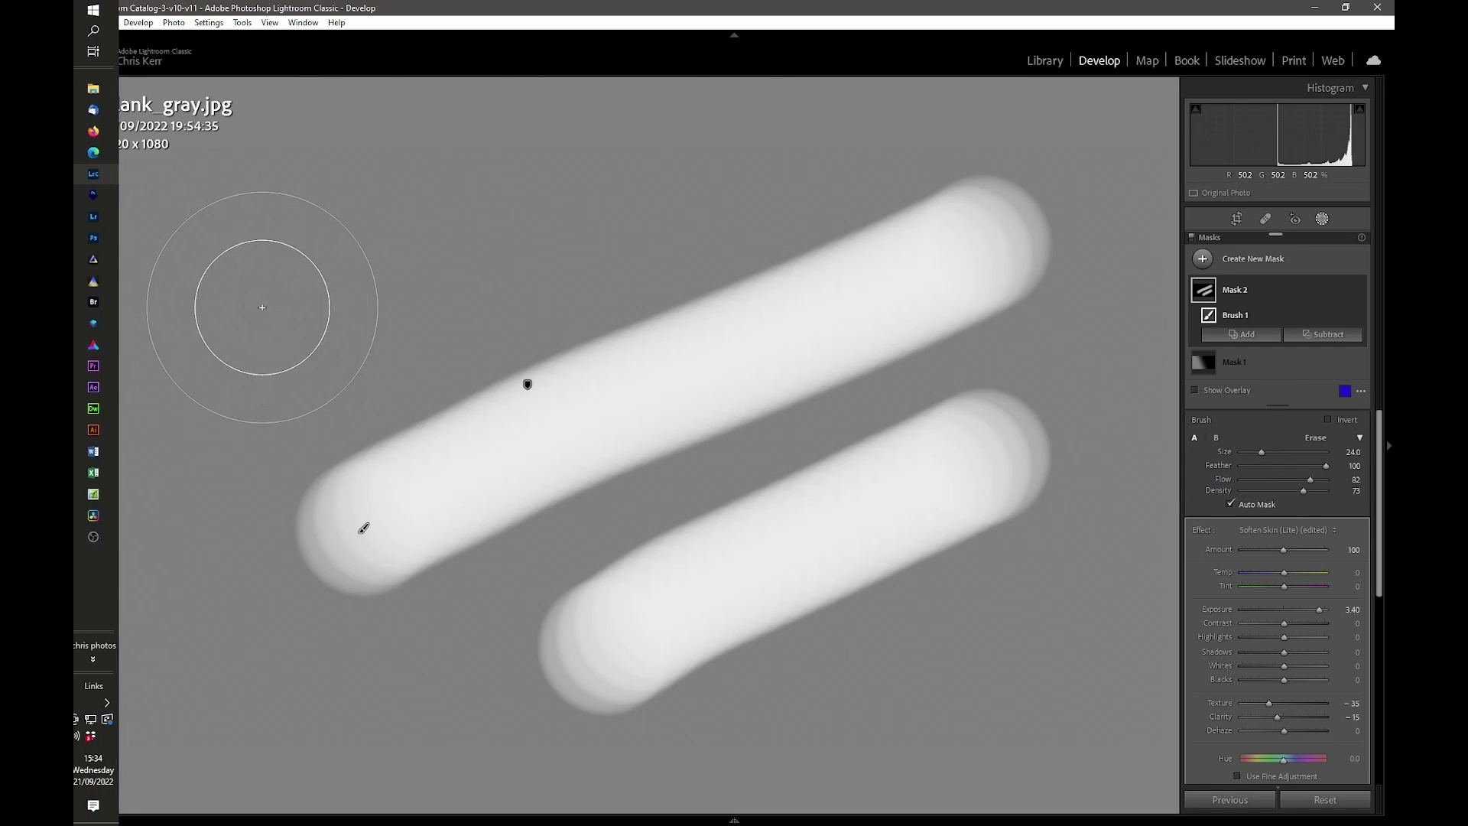
pyautogui.moveTo(262, 295); pyautogui.dragTo(674, 139)
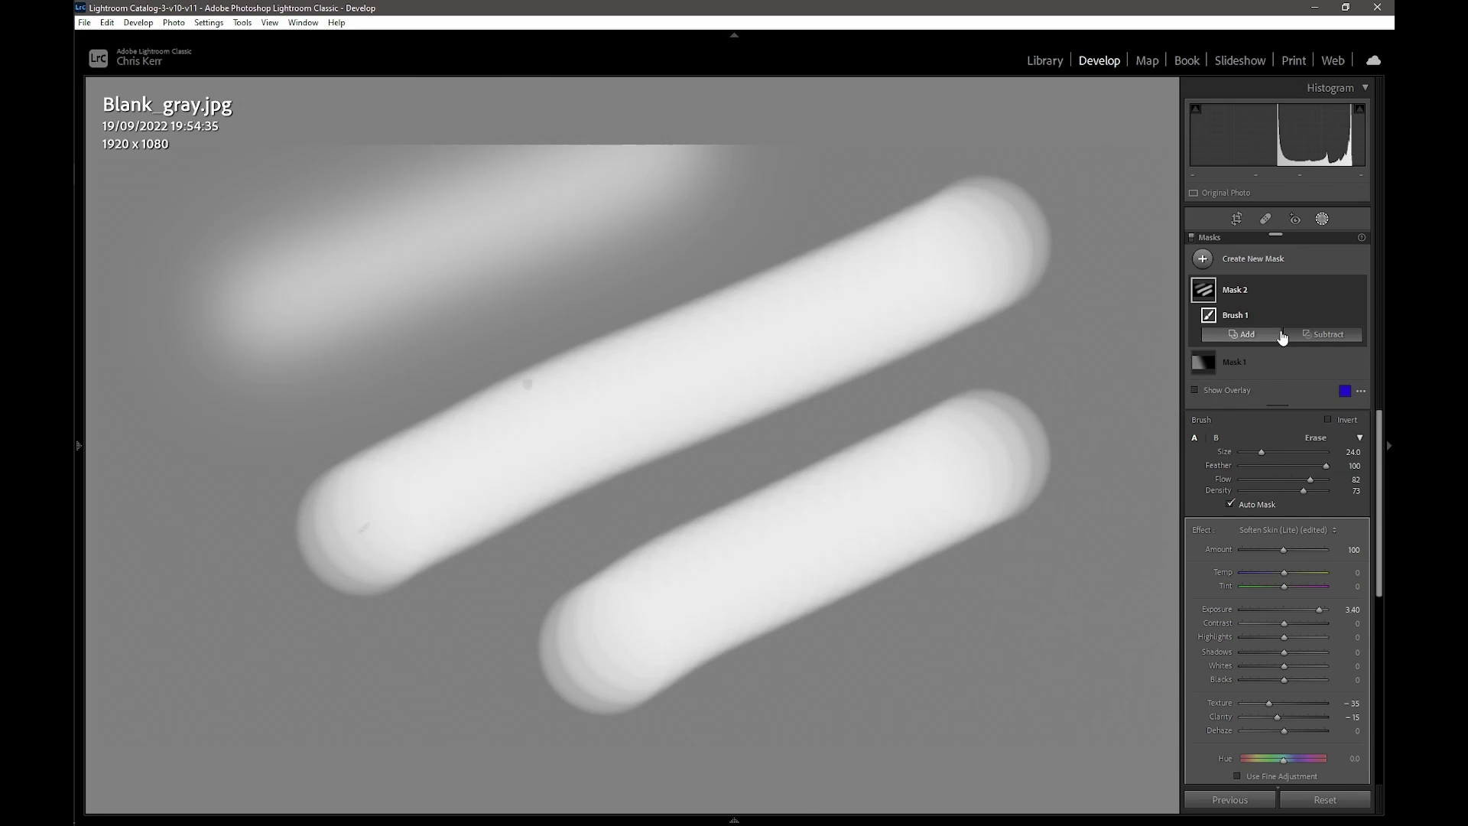
# Hide Mask 2, then select Mask 1 and make it visible again with its overlay turned on.
pyautogui.click(1359, 289)
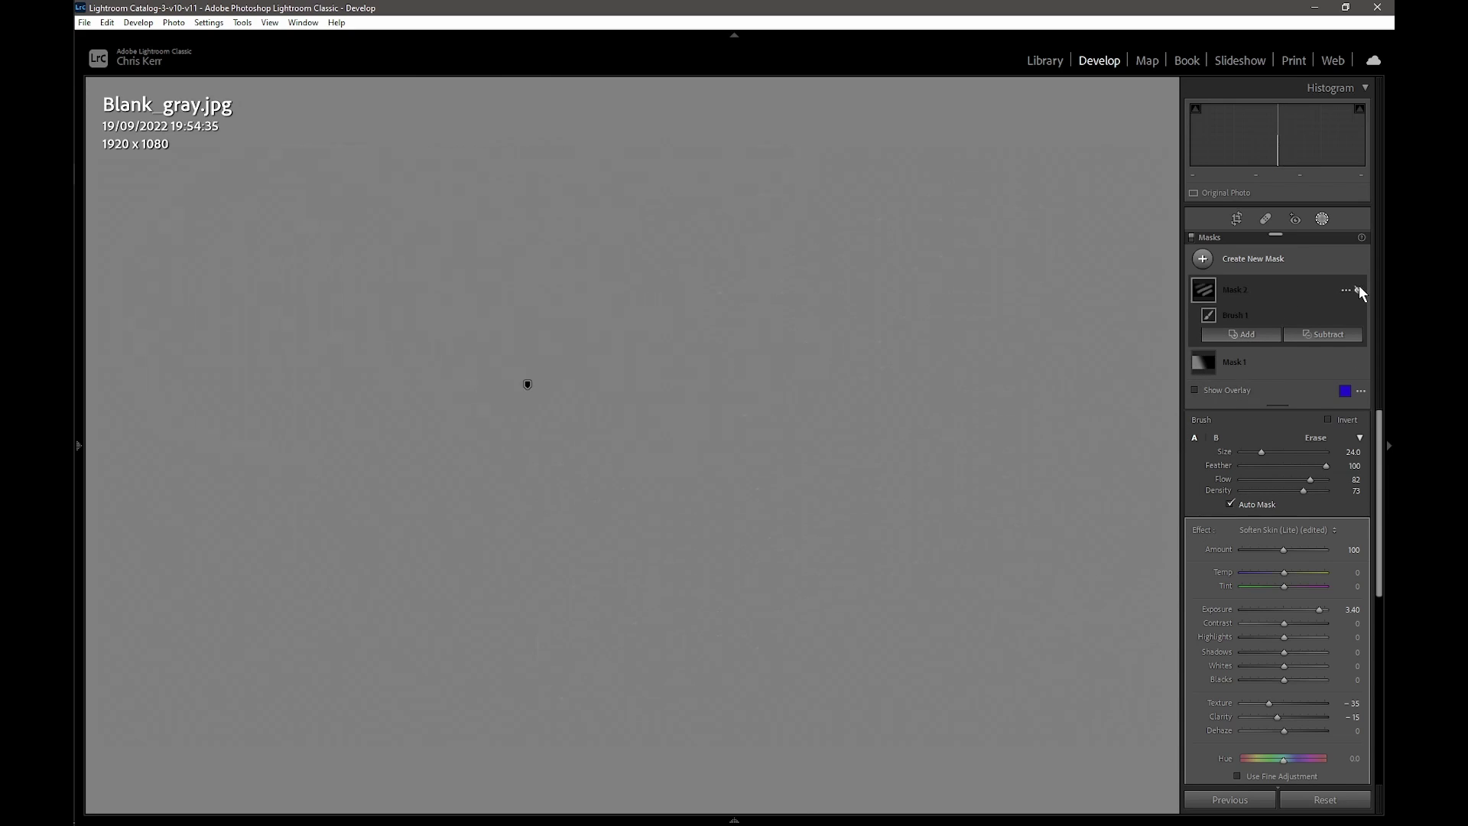
pyautogui.click(1229, 359)
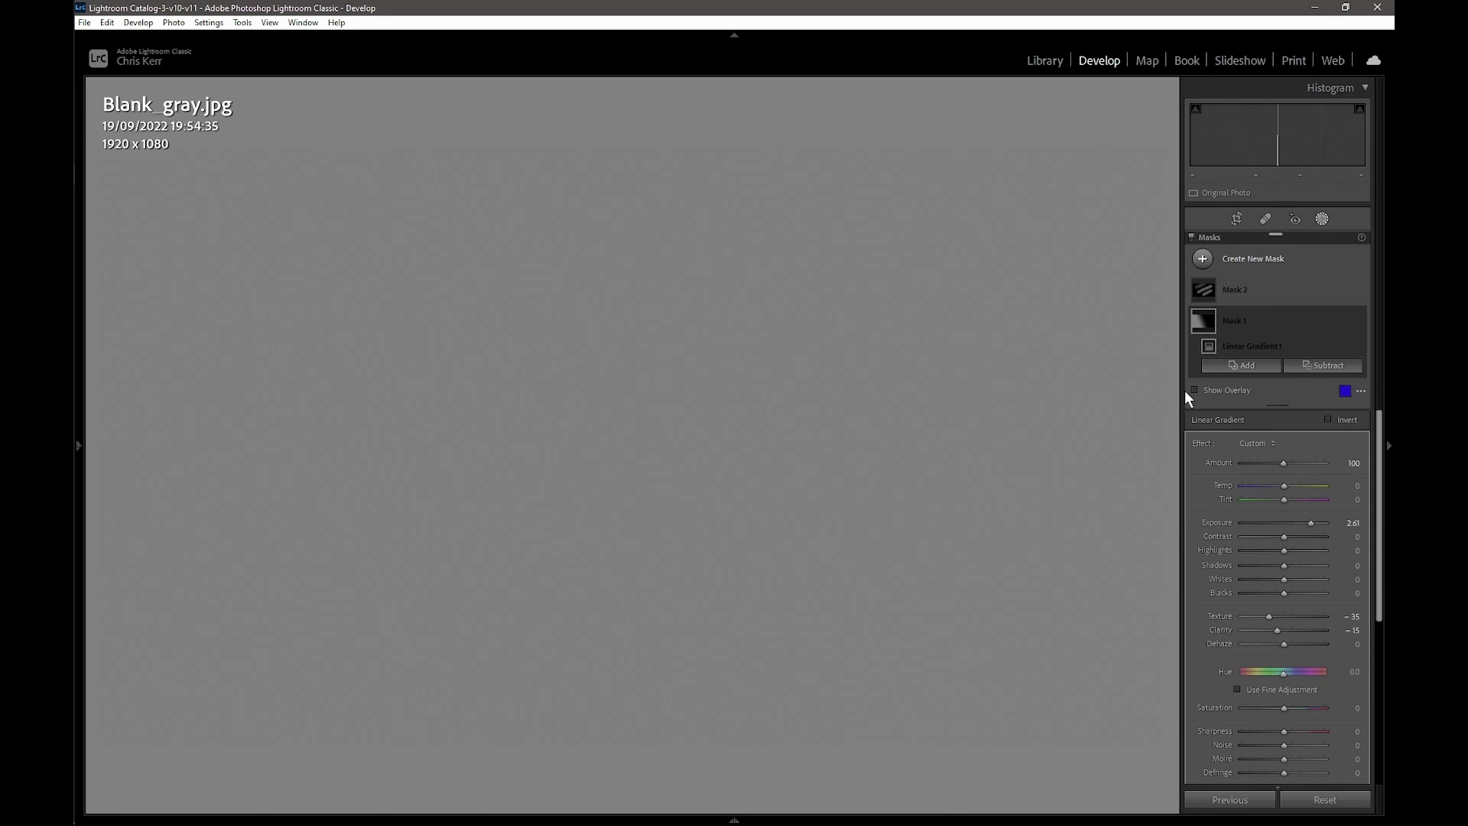
pyautogui.click(1213, 386)
pyautogui.click(1359, 321)
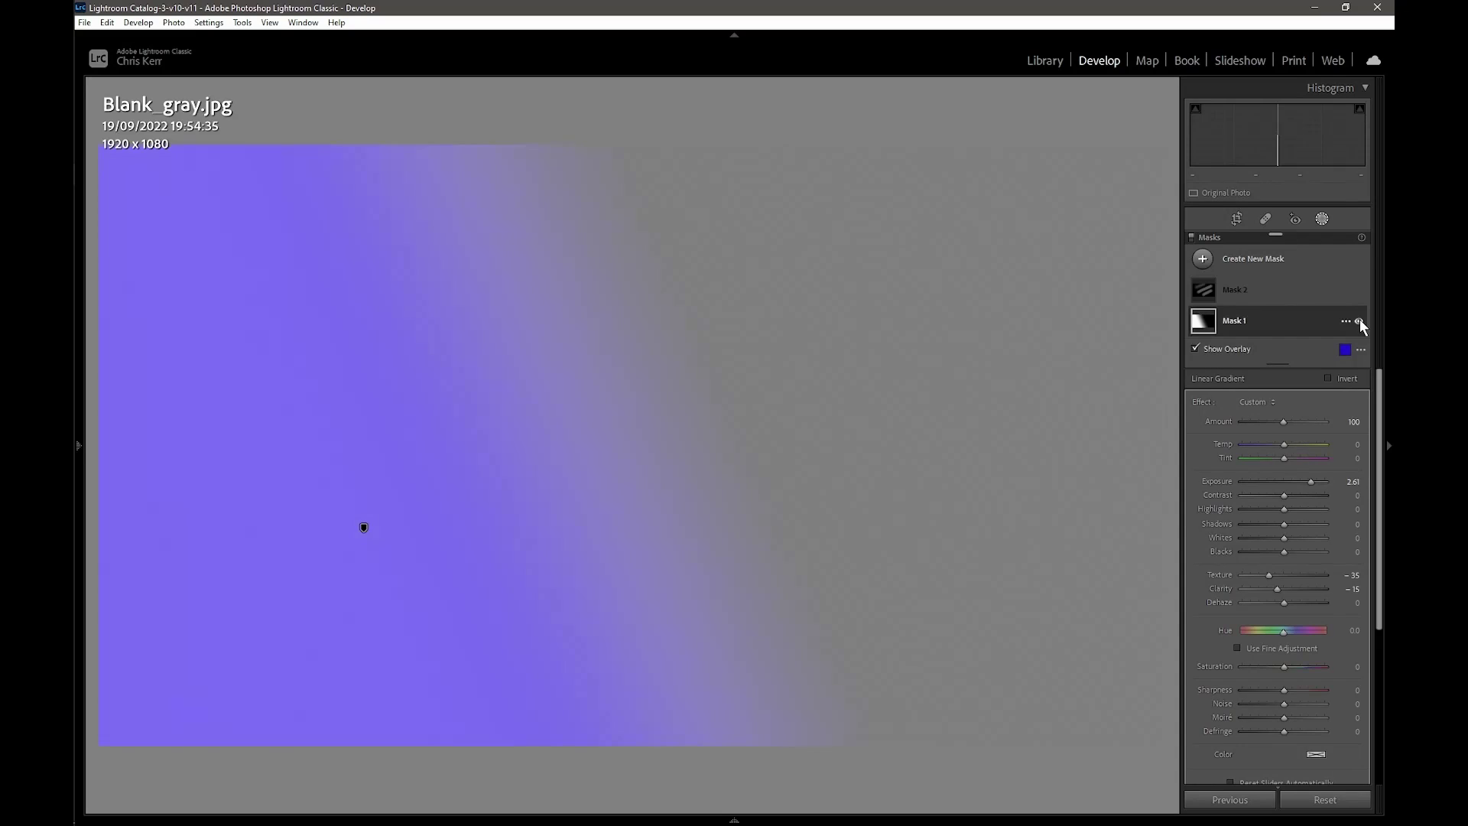
pyautogui.click(1242, 316)
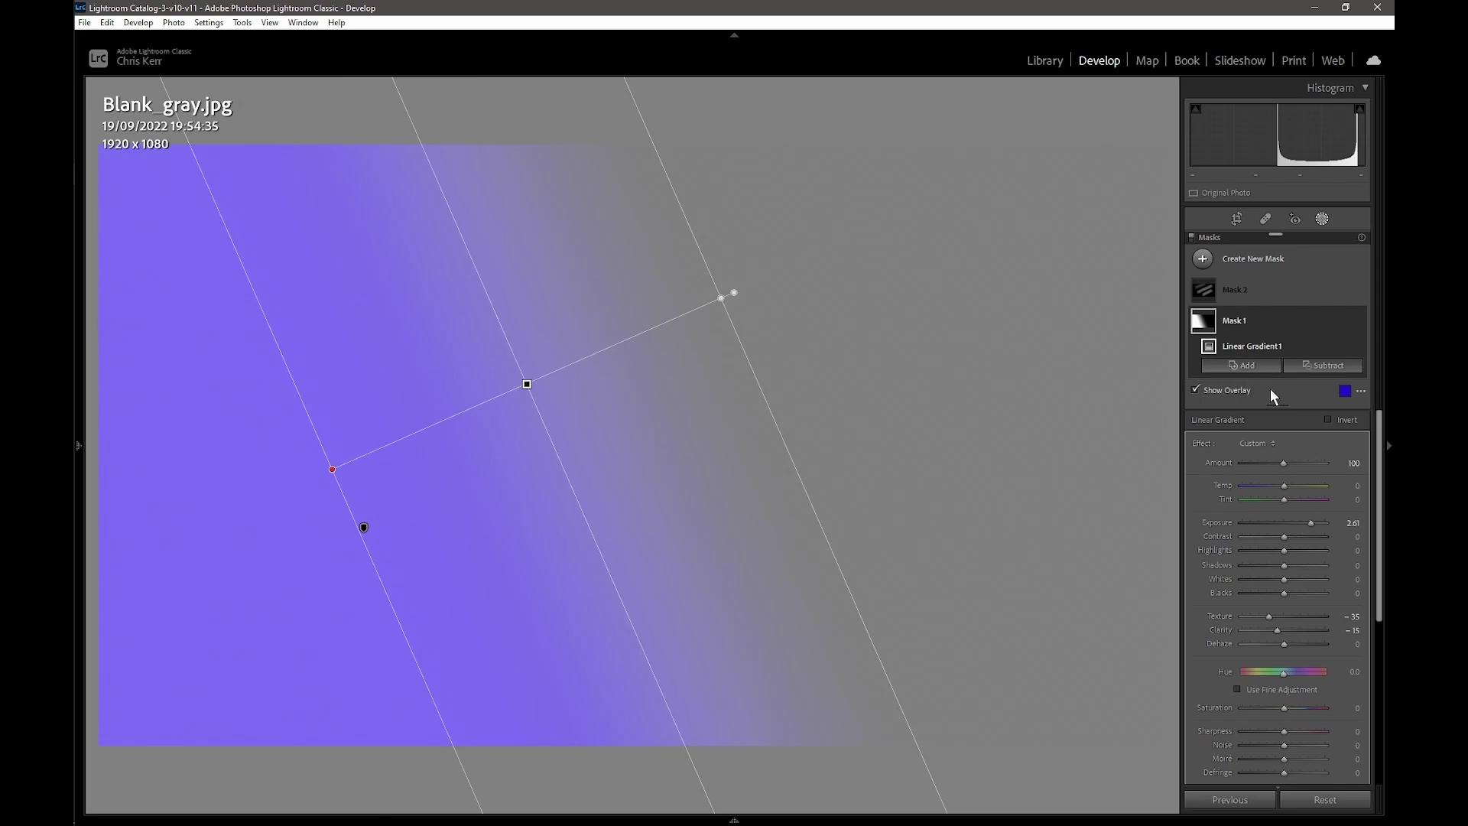
# Subtract a curved area from Mask 1's gradient using a brush with feather 46, and turn off the overlay.
pyautogui.click(1321, 367)
pyautogui.press('Escape')
pyautogui.press('k')
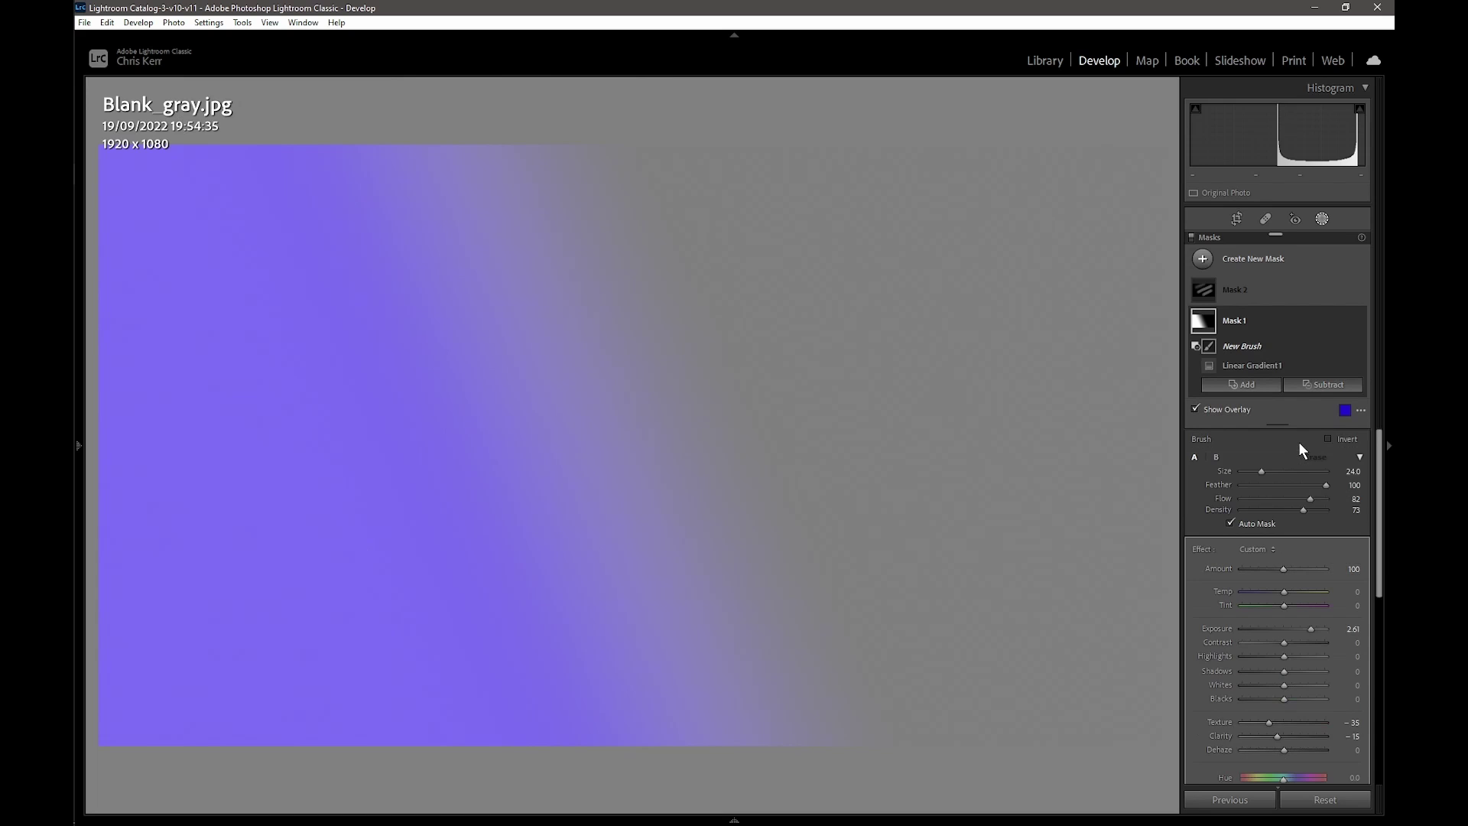
pyautogui.moveTo(1325, 483); pyautogui.dragTo(1280, 485)
pyautogui.press('alt')
pyautogui.moveTo(517, 208)
pyautogui.mouseDown()
pyautogui.moveTo(367, 301)
pyautogui.moveTo(367, 452)
pyautogui.moveTo(600, 449)
pyautogui.moveTo(487, 459)
pyautogui.moveTo(289, 361)
pyautogui.moveTo(580, 174)
pyautogui.moveTo(311, 351)
pyautogui.moveTo(551, 485)
pyautogui.moveTo(911, 321)
pyautogui.mouseUp()
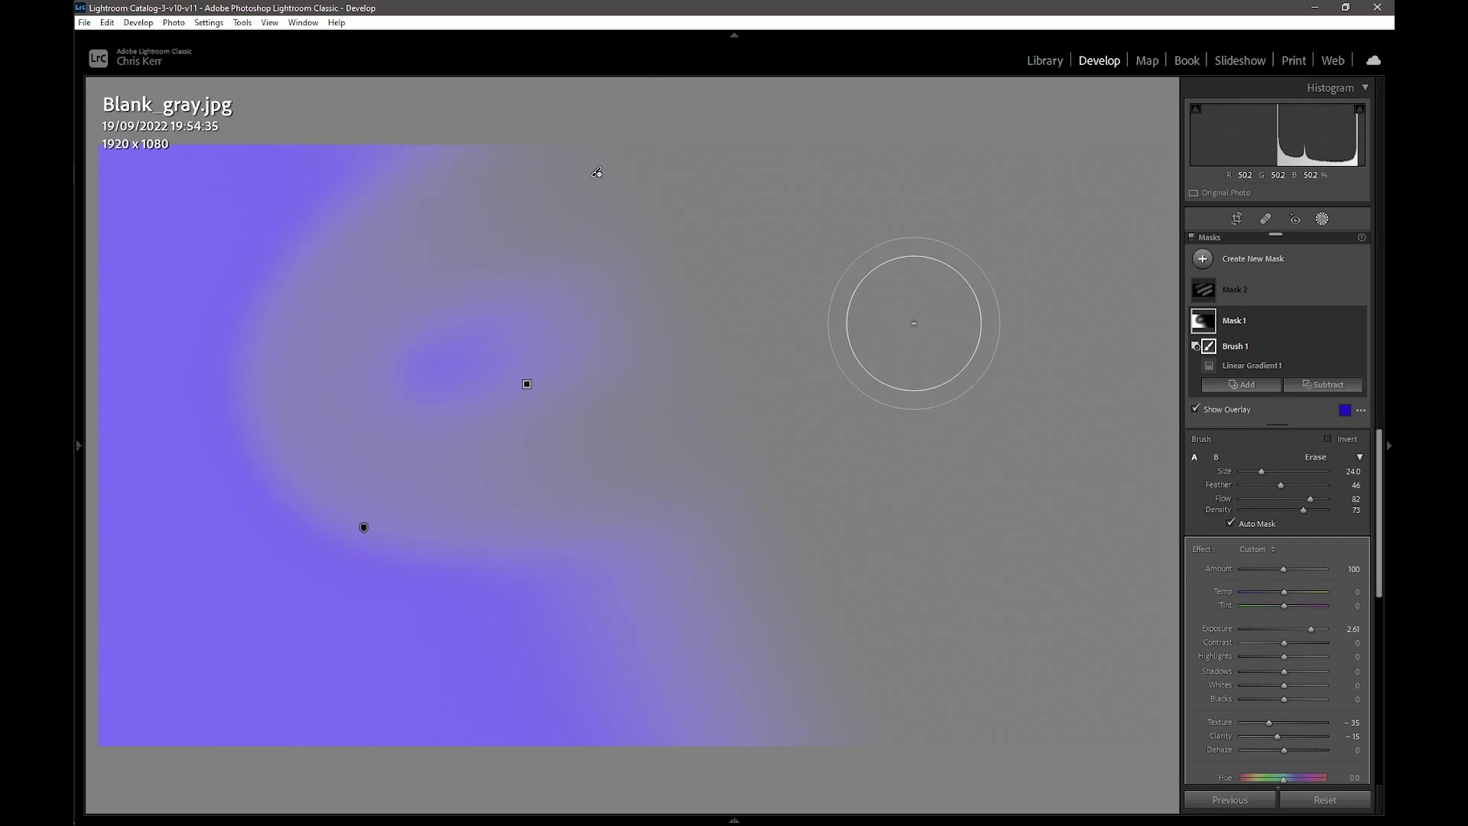
pyautogui.click(1196, 409)
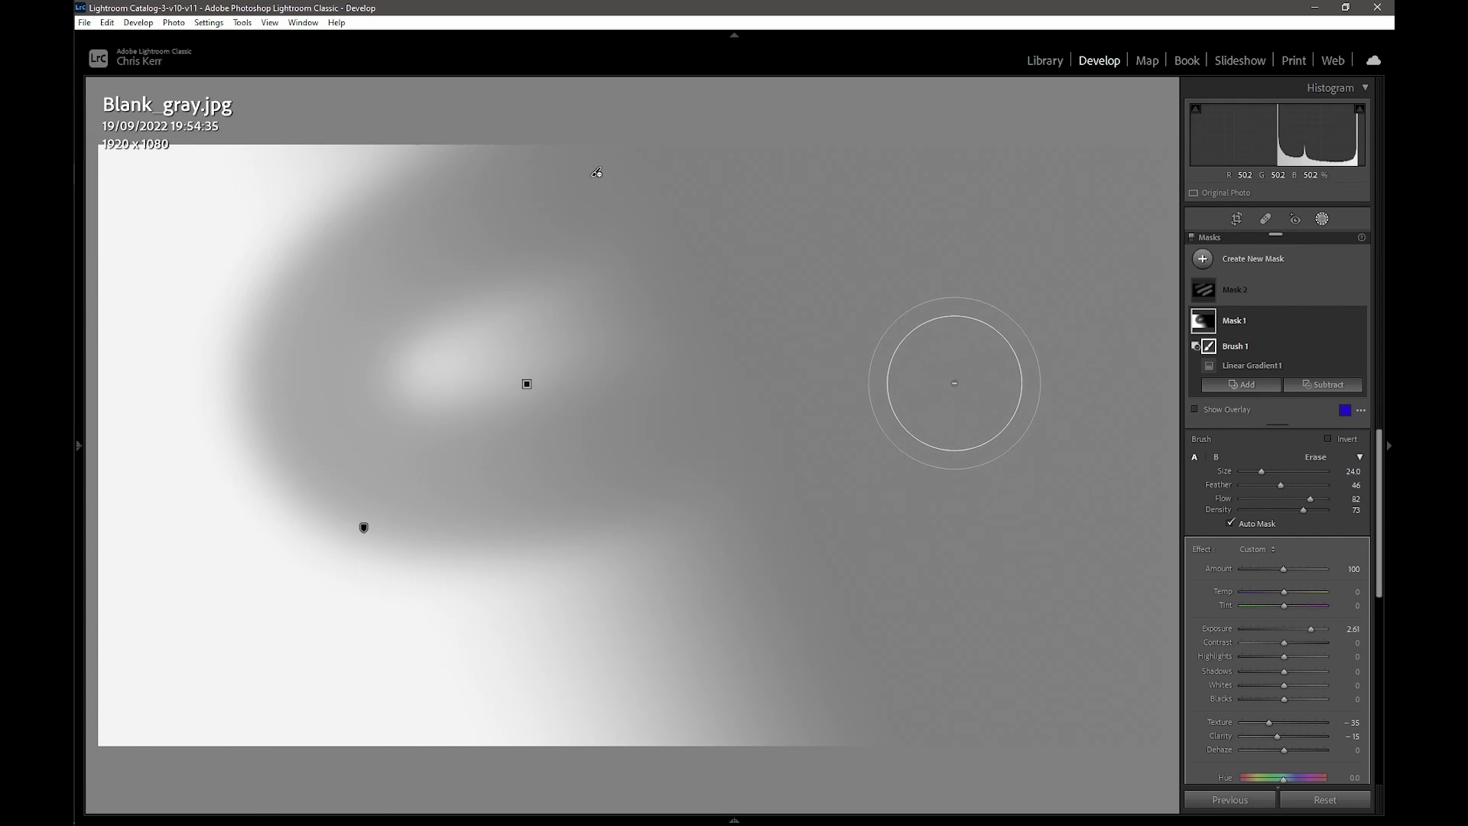
# Add a brush to Mask 1 with feather 0 and paint back over the upper part of the subtracted area.
pyautogui.click(1240, 387)
pyautogui.click(1199, 458)
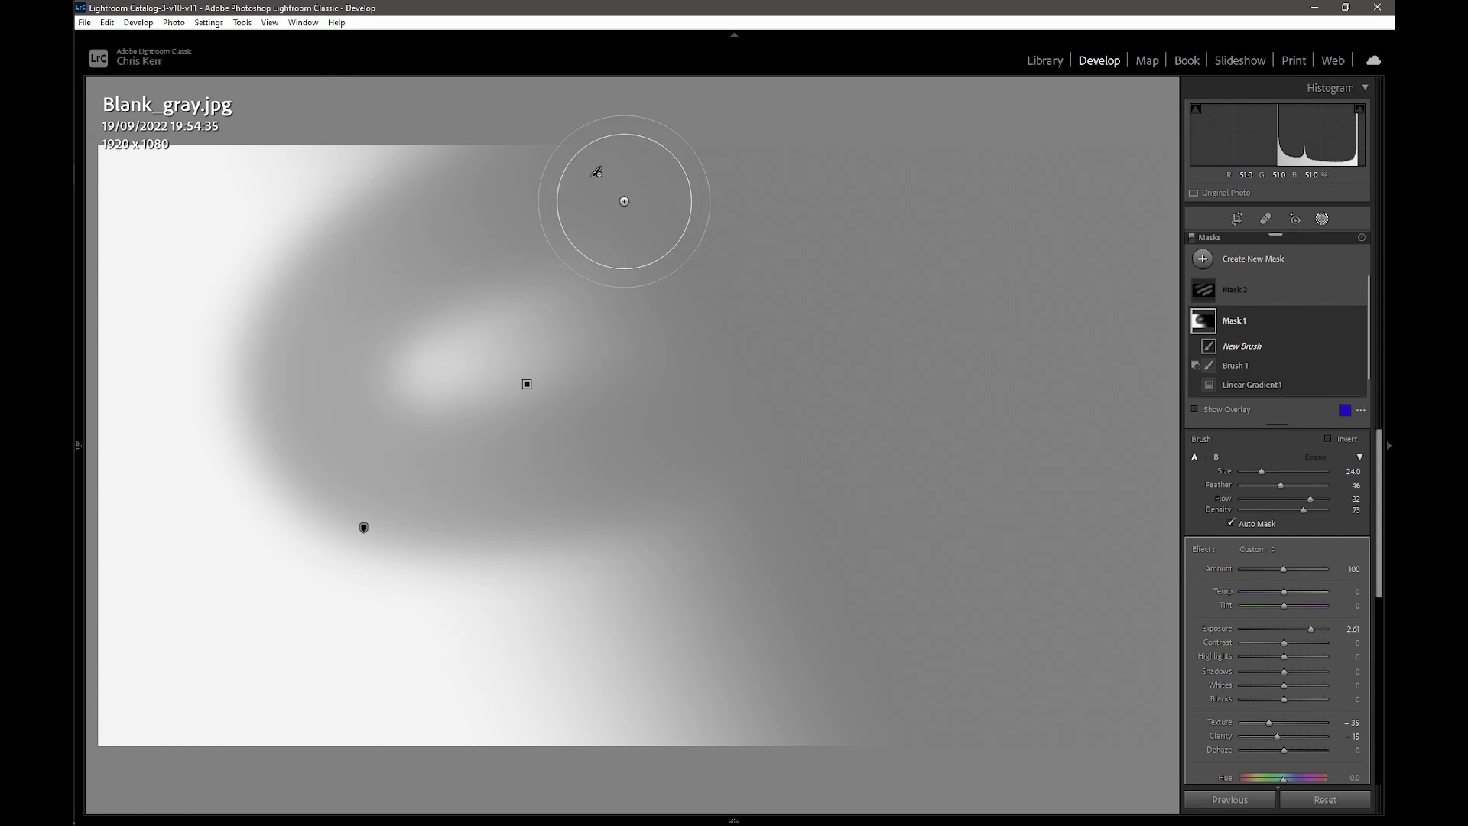
pyautogui.moveTo(1278, 485); pyautogui.dragTo(1219, 487)
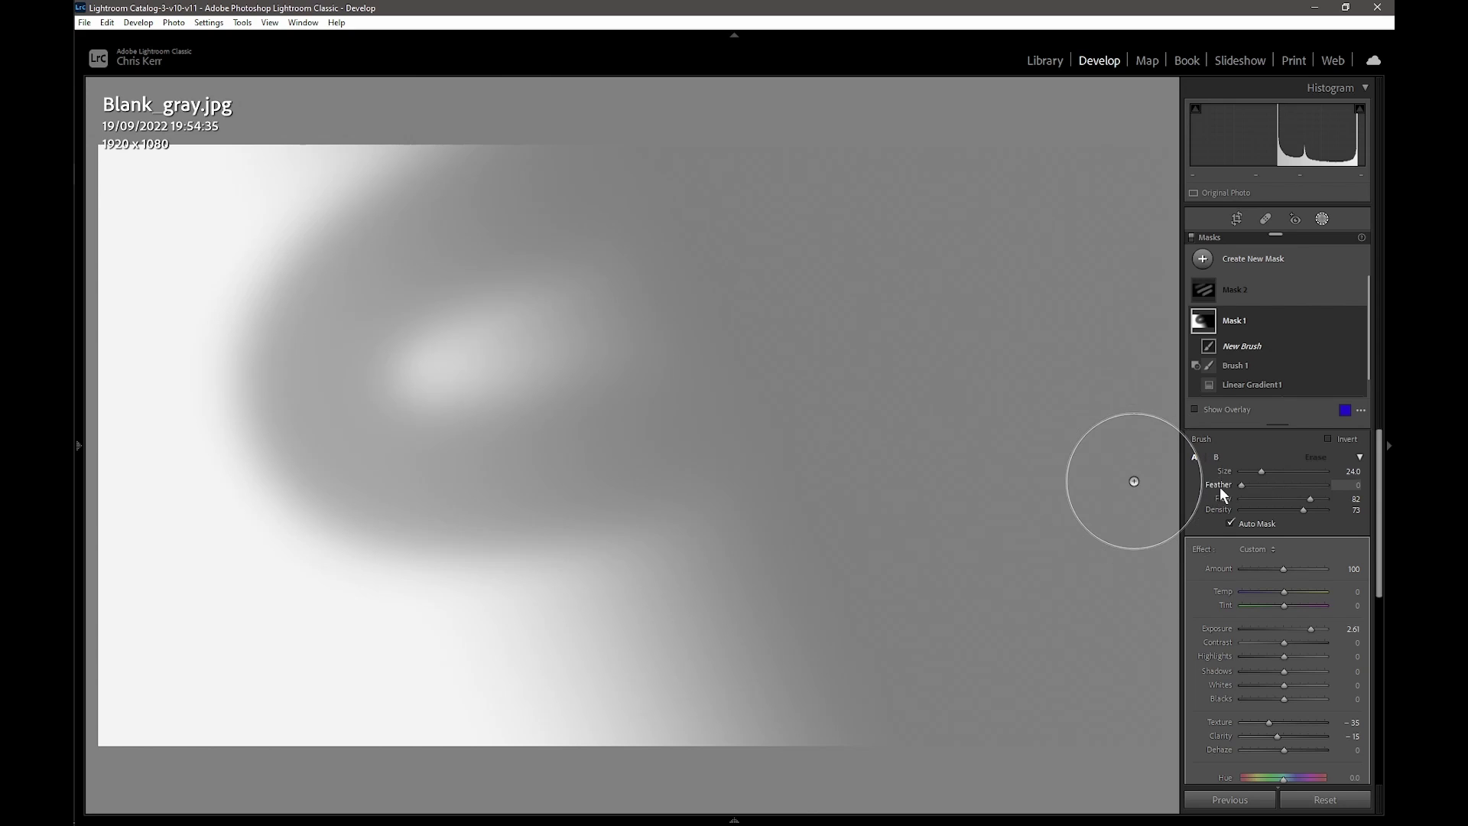
pyautogui.moveTo(599, 203)
pyautogui.mouseDown()
pyautogui.moveTo(754, 152)
pyautogui.moveTo(908, 211)
pyautogui.moveTo(873, 326)
pyautogui.moveTo(669, 437)
pyautogui.moveTo(880, 306)
pyautogui.moveTo(918, 197)
pyautogui.moveTo(754, 162)
pyautogui.moveTo(443, 137)
pyautogui.mouseUp()
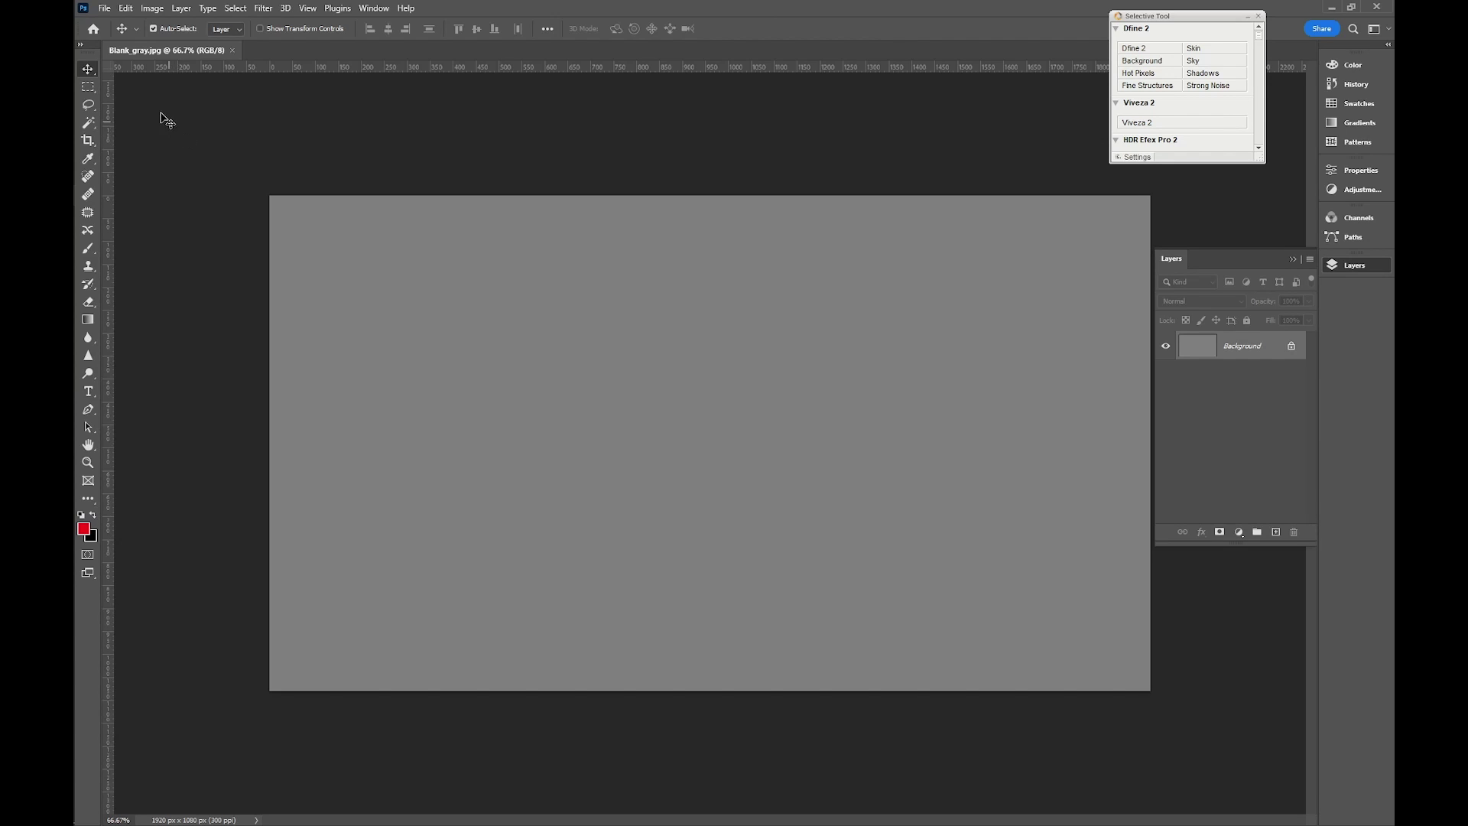
# Examine the marquee and lasso tool variants and the available selection commands, including Color Range, Focus Area, Subject and Sky.
pyautogui.click(90, 88)
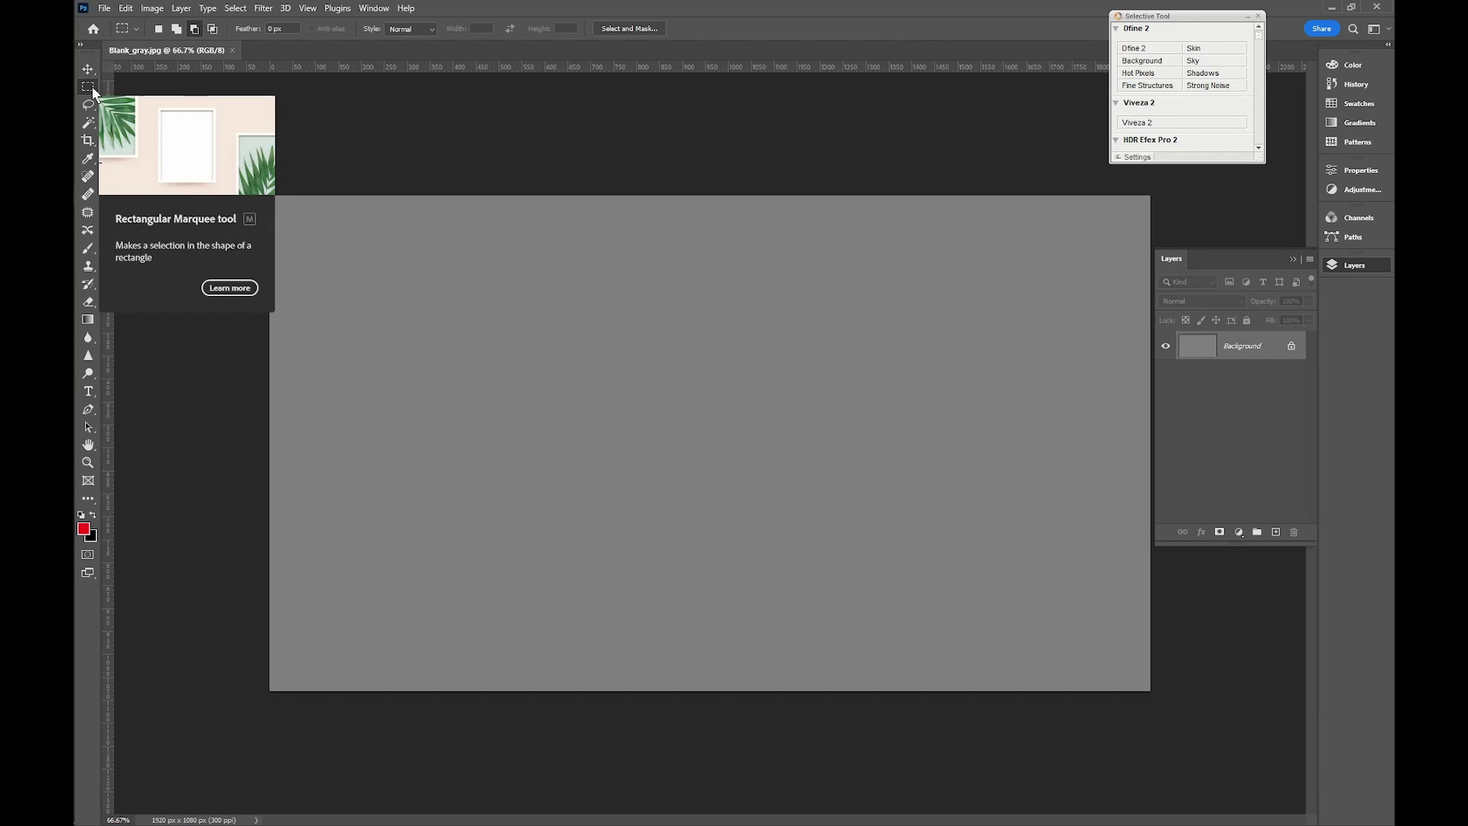
pyautogui.click(88, 89)
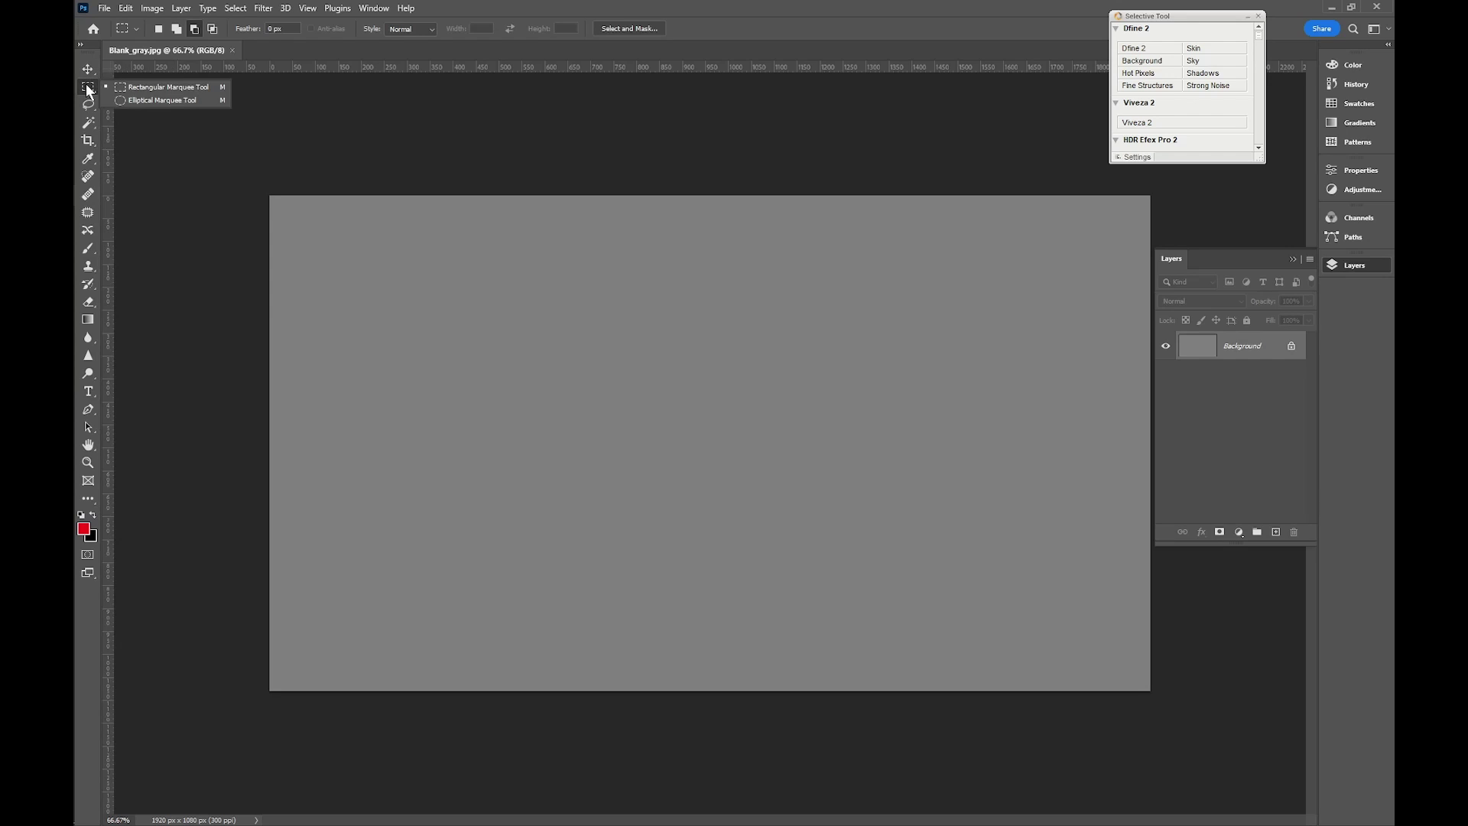
pyautogui.click(139, 99)
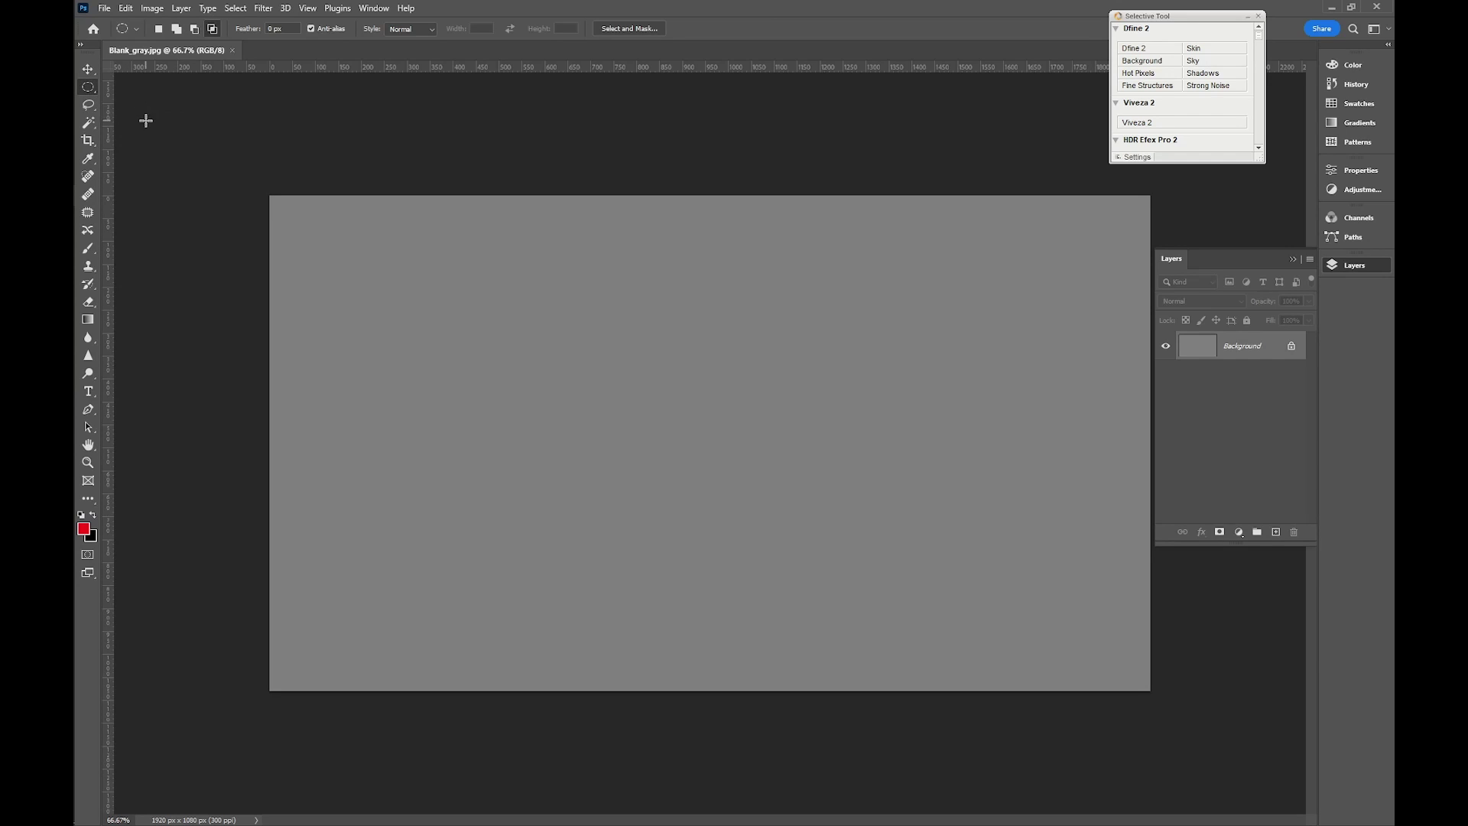
pyautogui.click(91, 103)
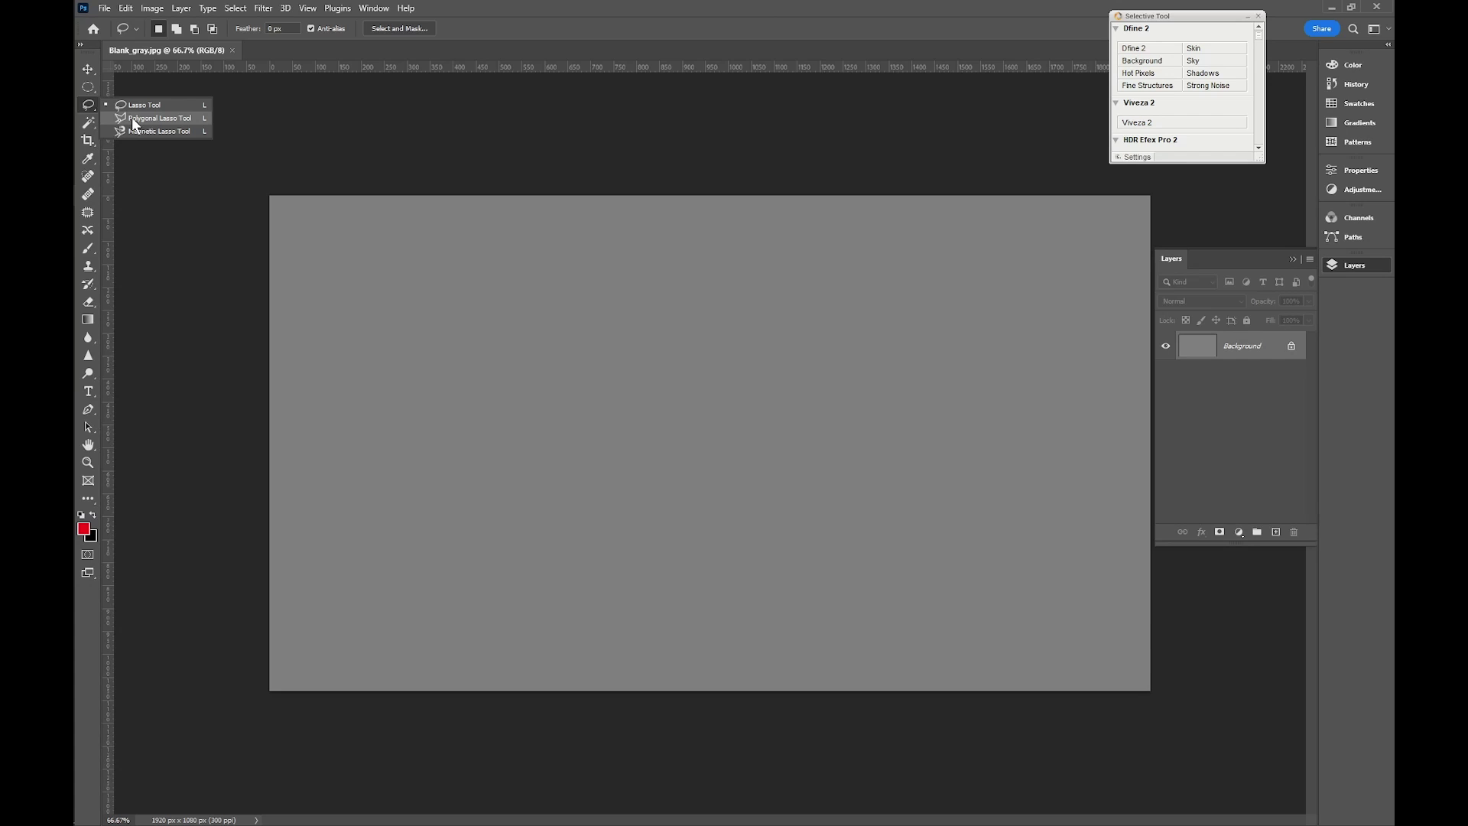
pyautogui.click(133, 120)
pyautogui.click(153, 167)
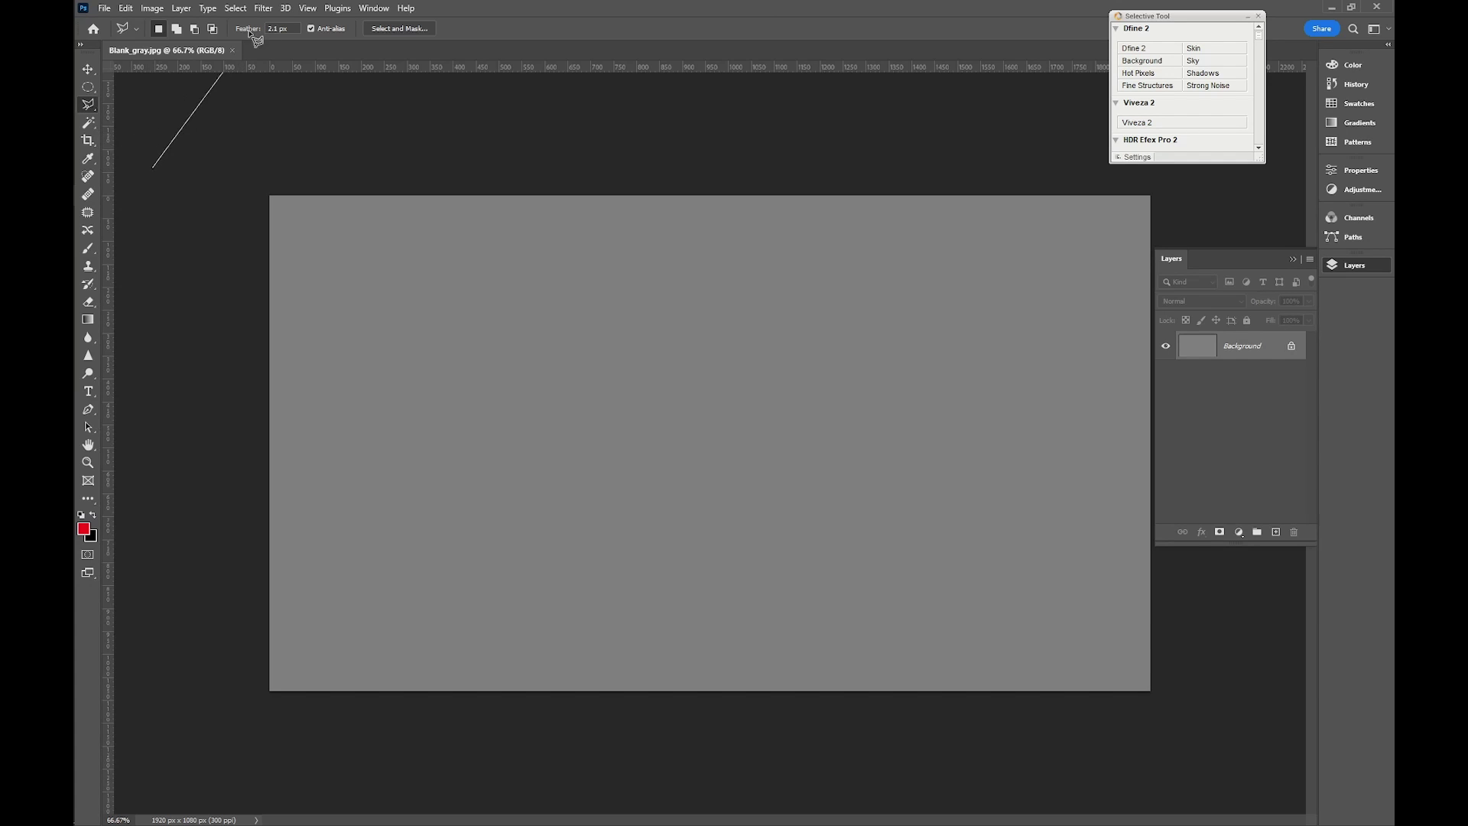
pyautogui.press('Escape')
pyautogui.click(238, 12)
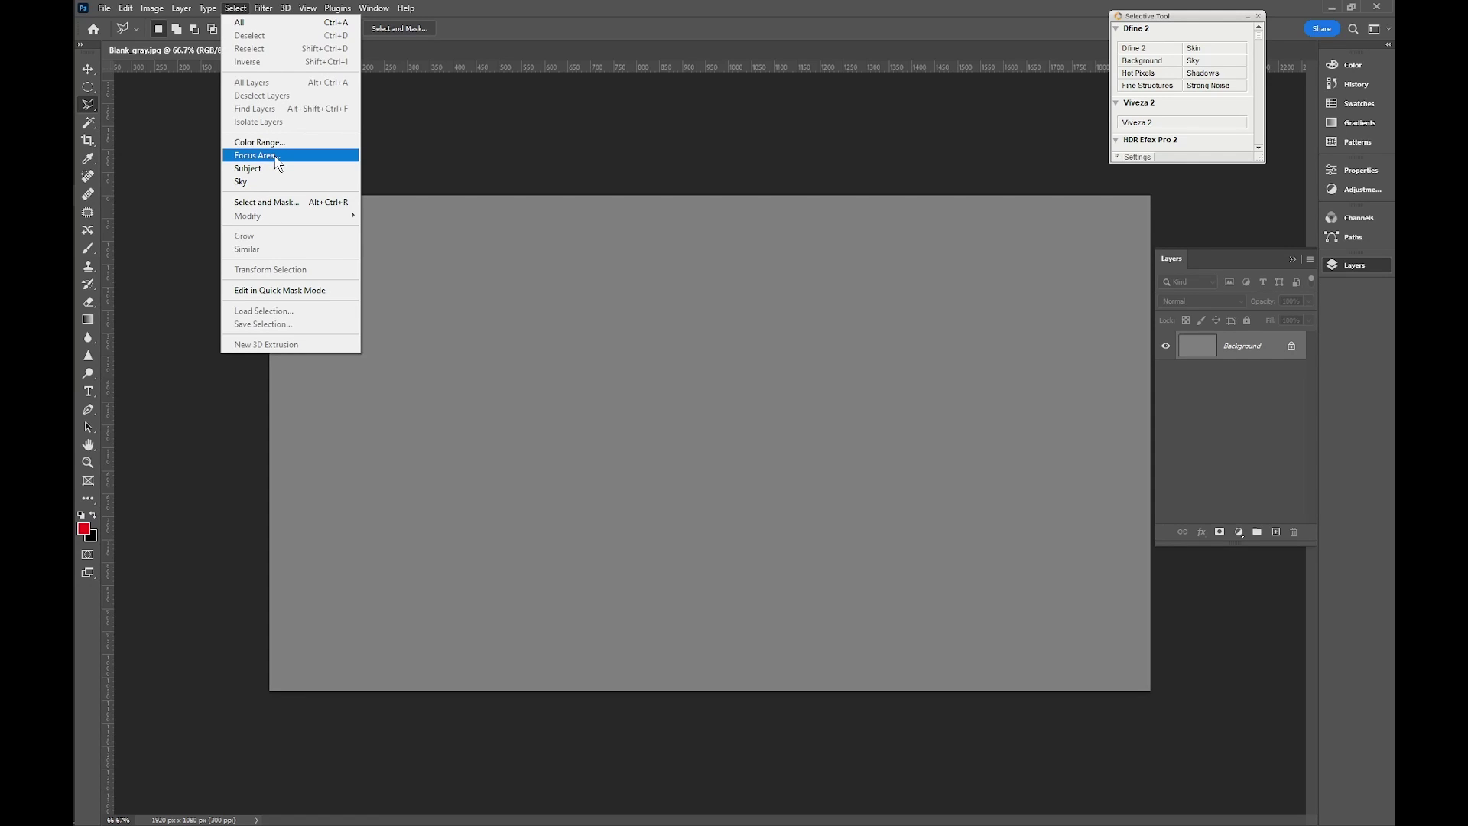
pyautogui.click(452, 135)
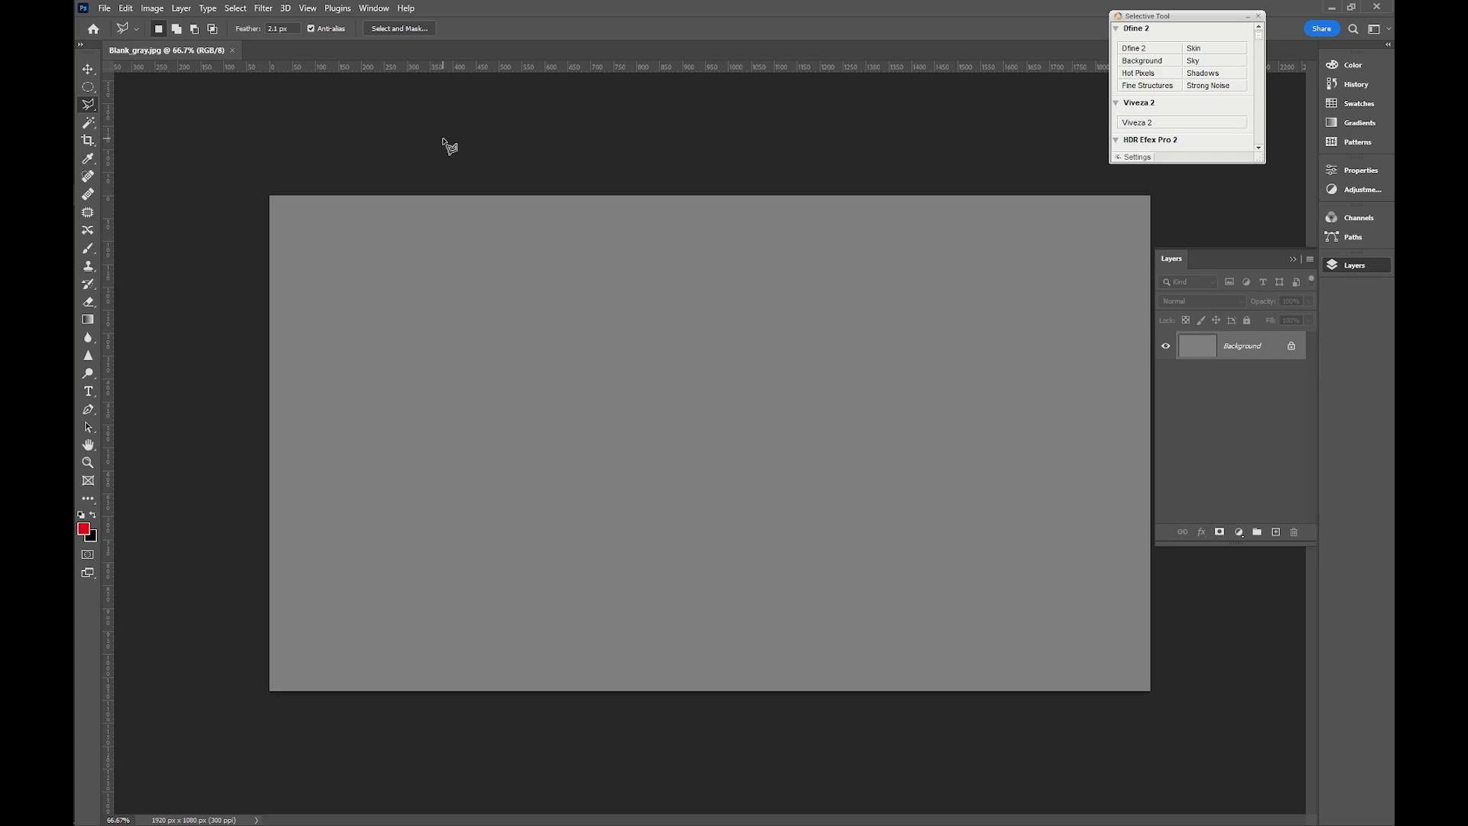
# Select the lower half of the image with the Polygonal Lasso at 0 px feather, keeping the upper edge horizontal.
pyautogui.rightClick(95, 100)
pyautogui.click(138, 120)
pyautogui.click(247, 440)
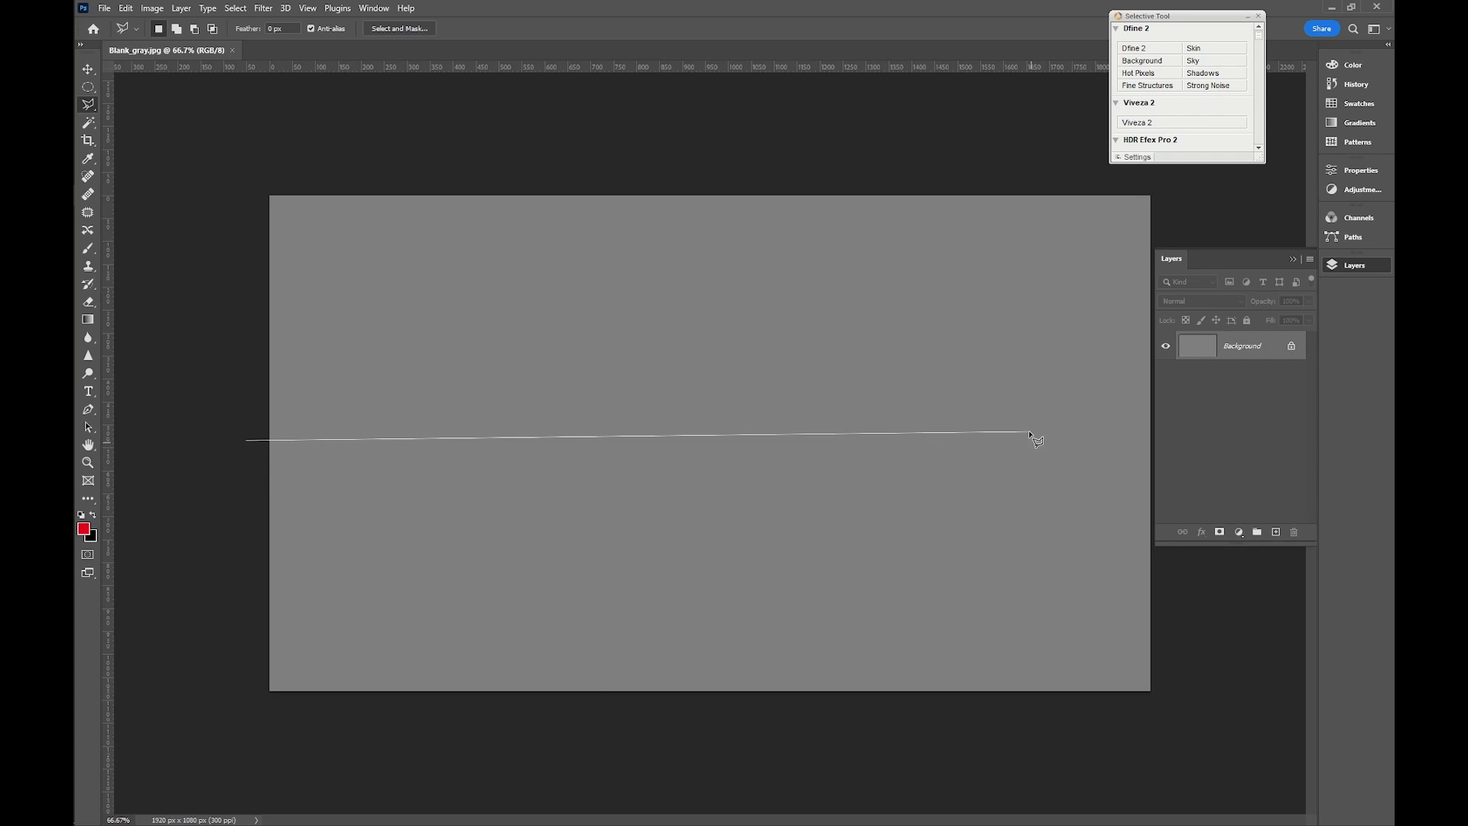
pyautogui.keyDown('shift'); pyautogui.click(1196, 461); pyautogui.keyUp('shift')
pyautogui.click(1223, 761)
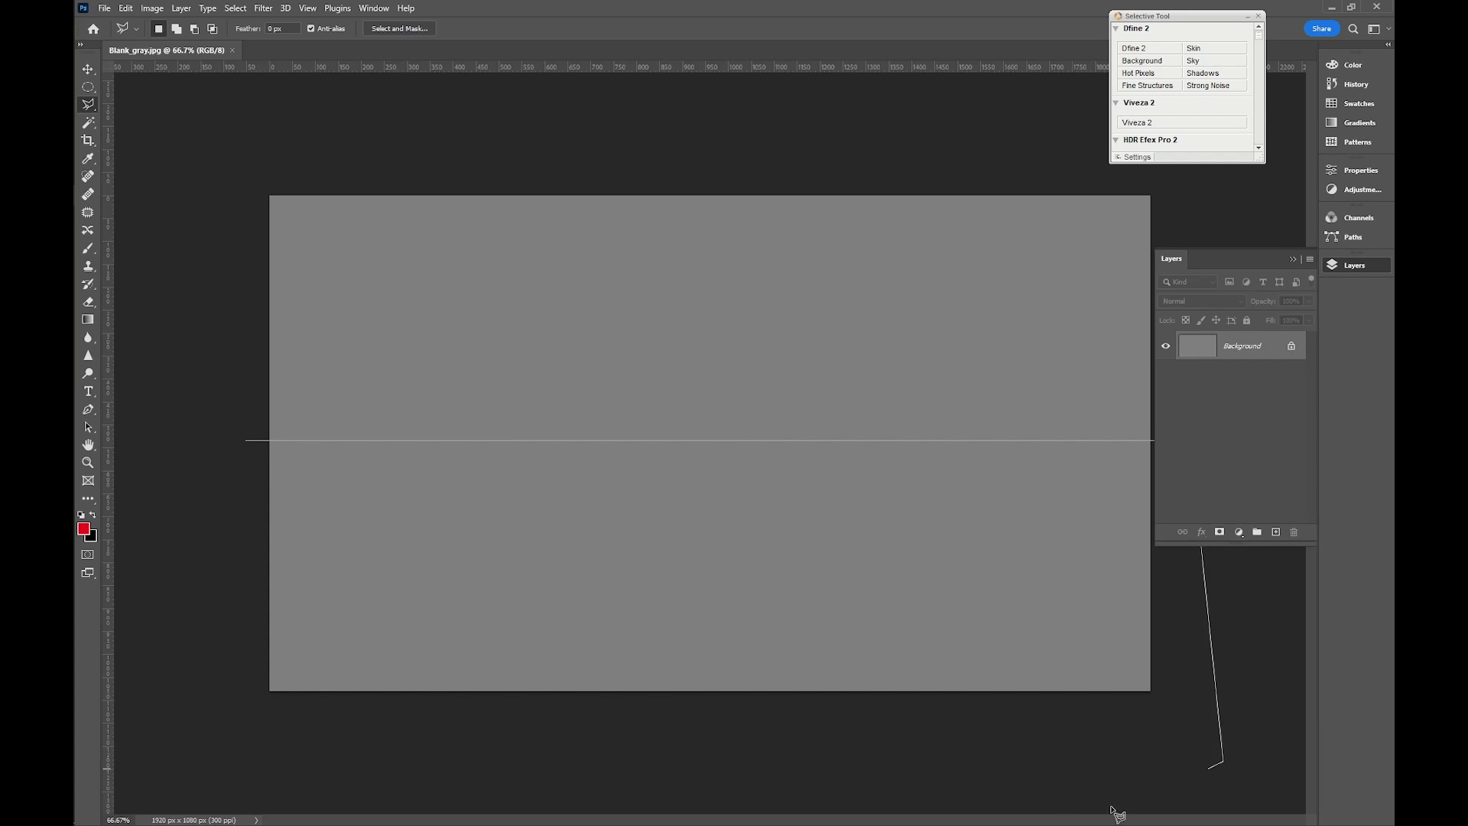
pyautogui.click(218, 742)
pyautogui.click(245, 441)
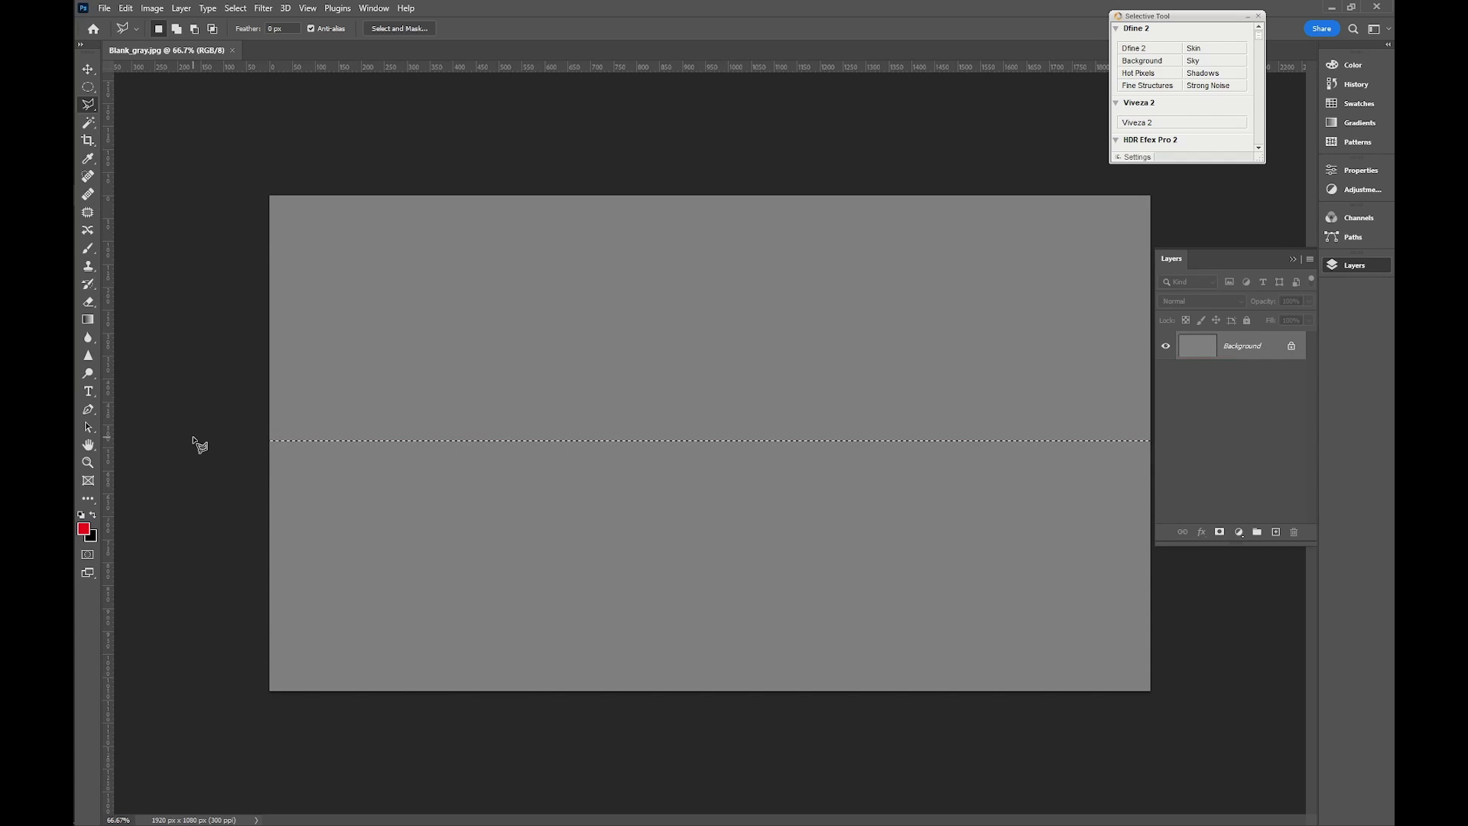
# Soften the selection edge in Quick Mask mode with a Gaussian Blur of 47.0 pixels, and return to the normal selection.
pyautogui.press('q')
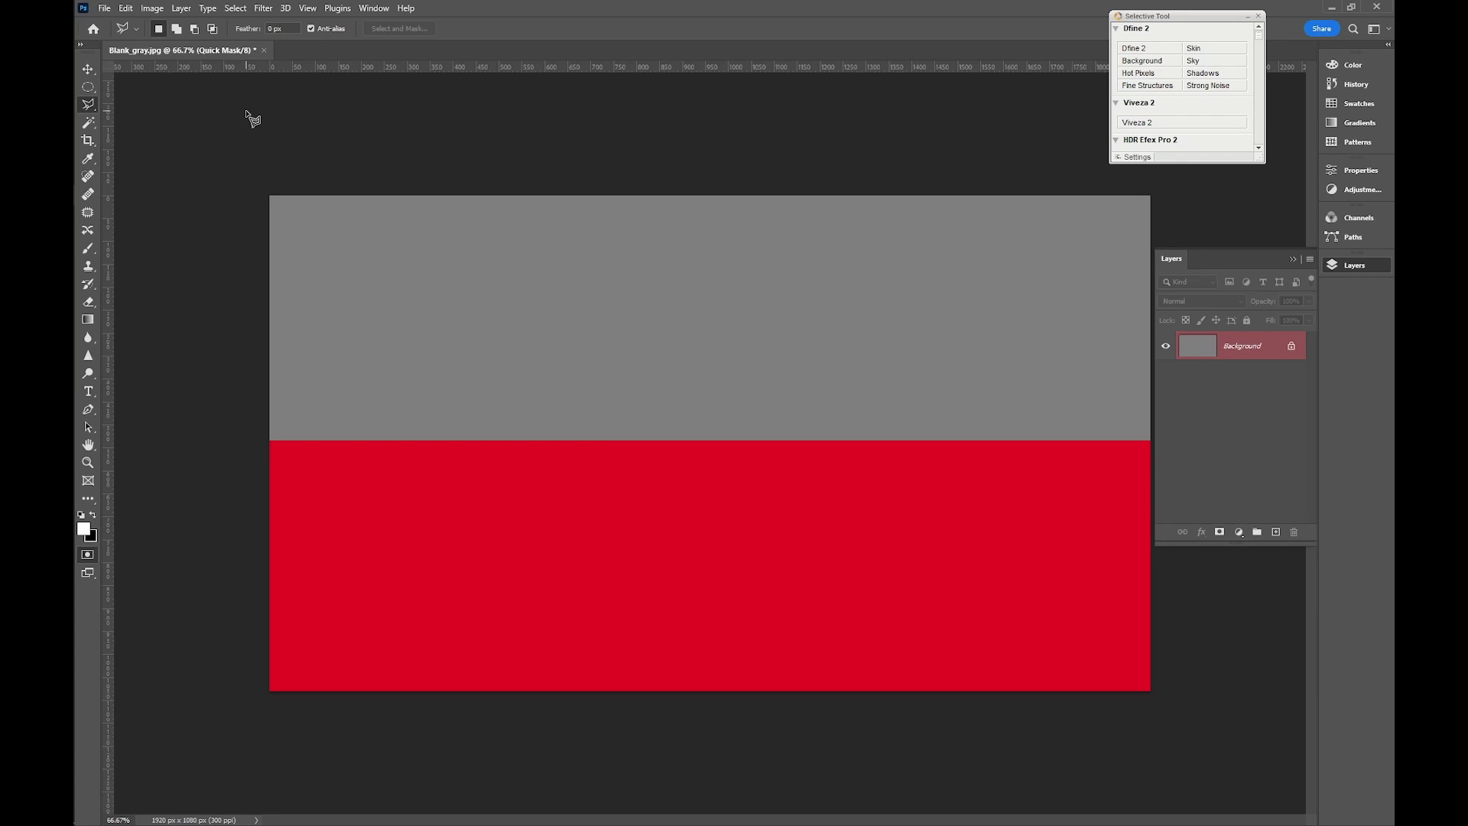
pyautogui.click(263, 9)
pyautogui.moveTo(288, 187)
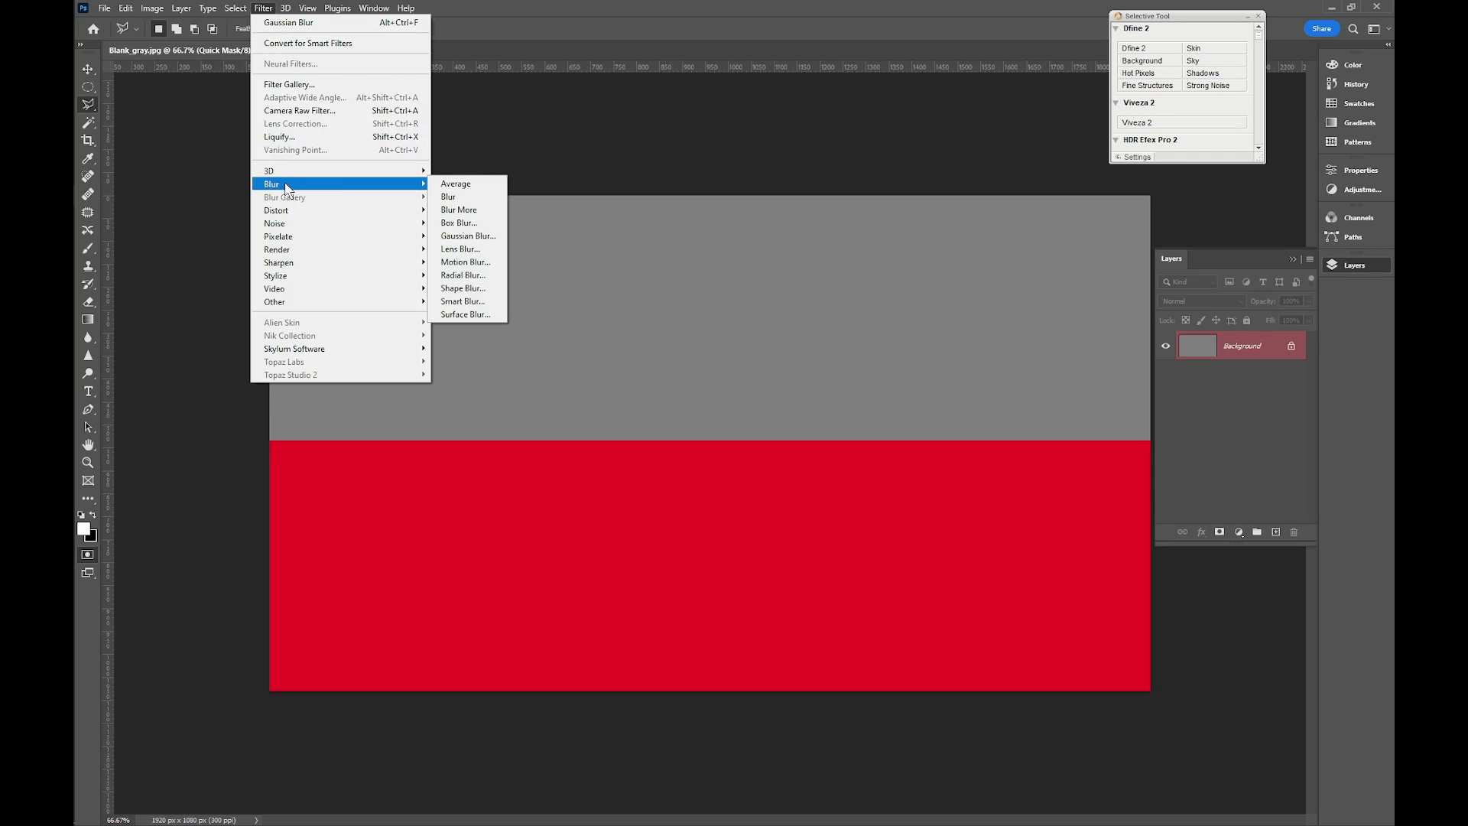
pyautogui.click(467, 236)
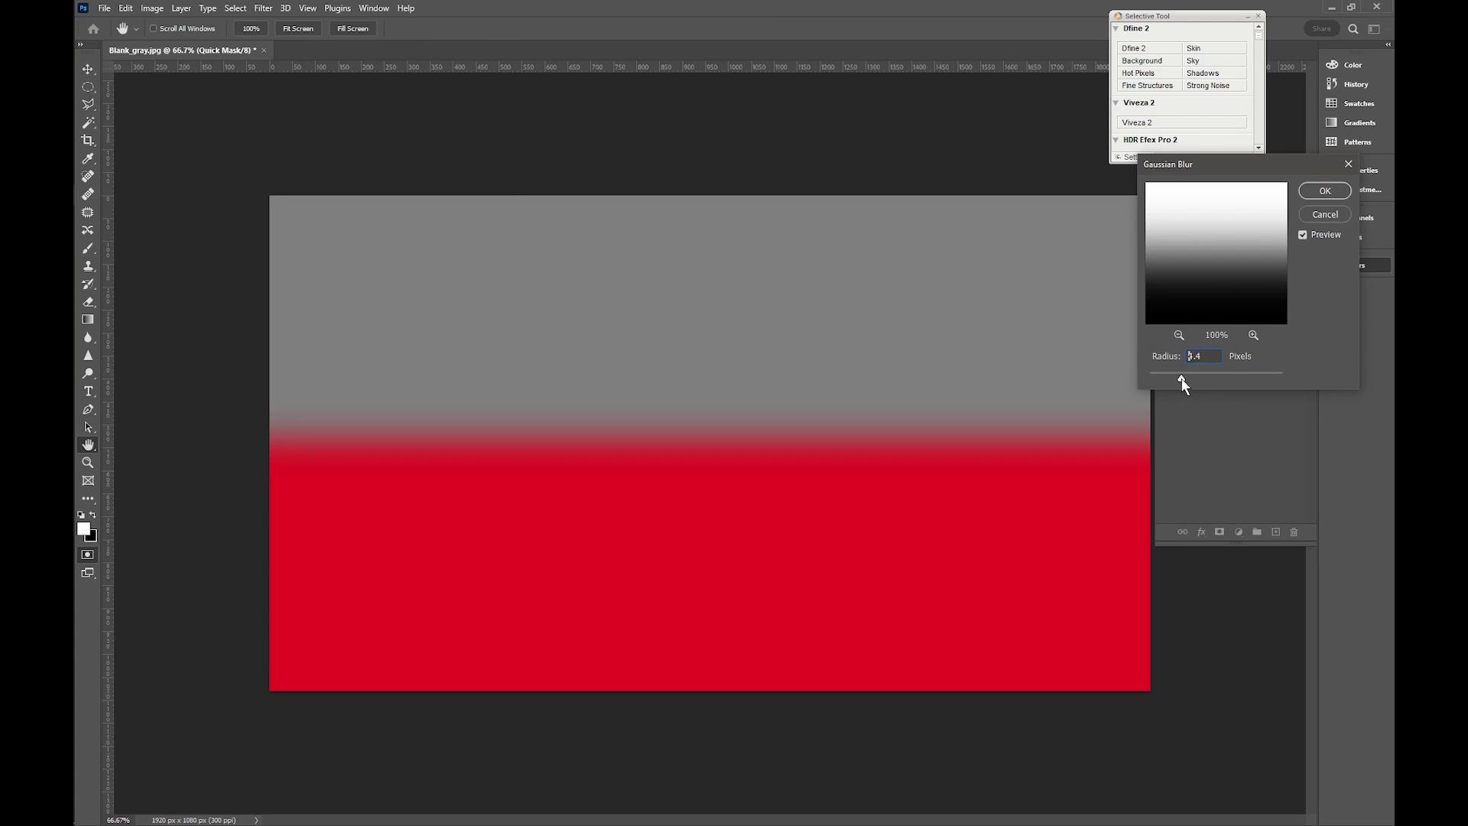
pyautogui.moveTo(1182, 378); pyautogui.dragTo(1222, 374)
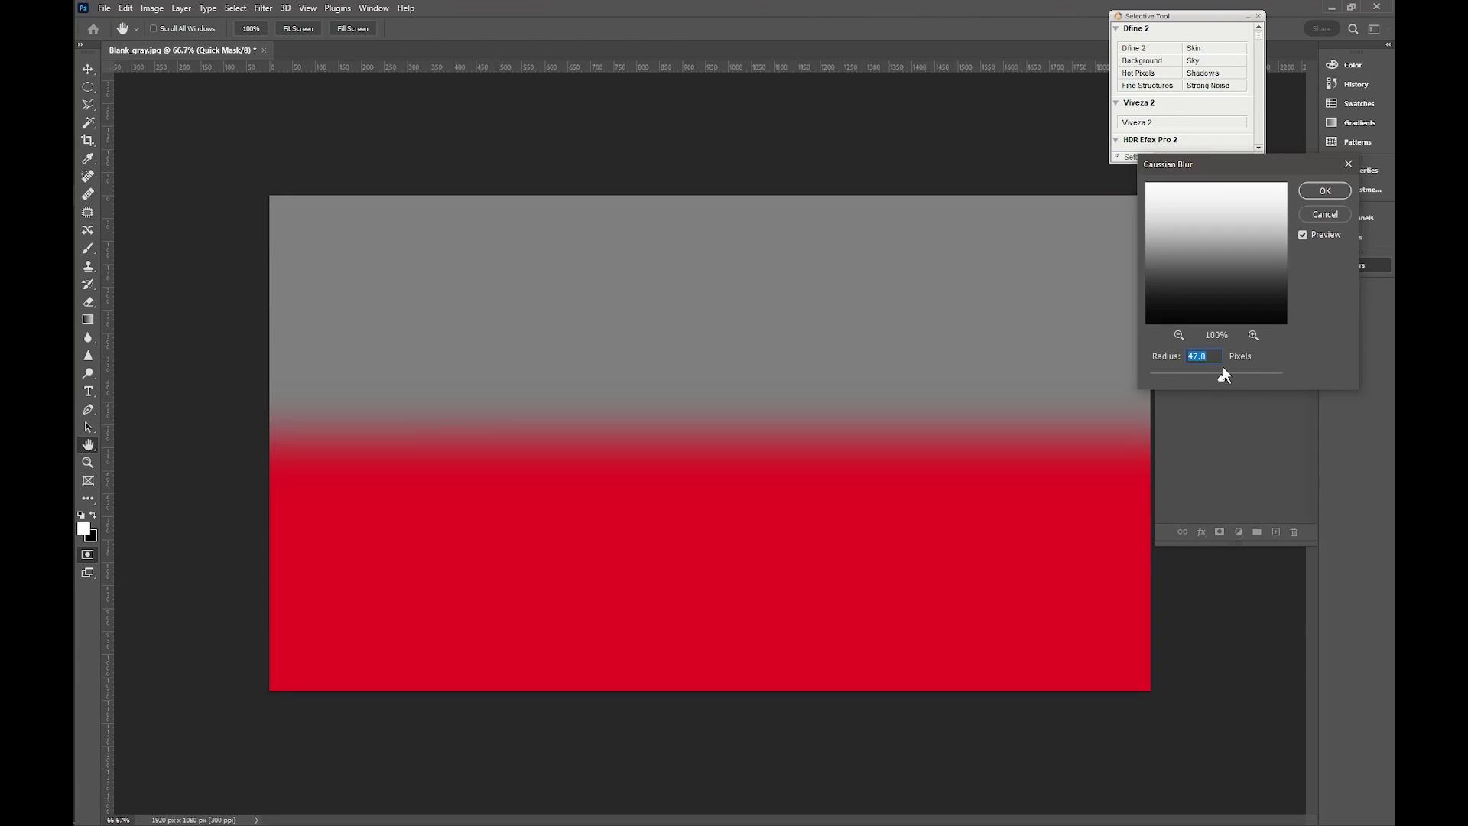
pyautogui.click(1327, 191)
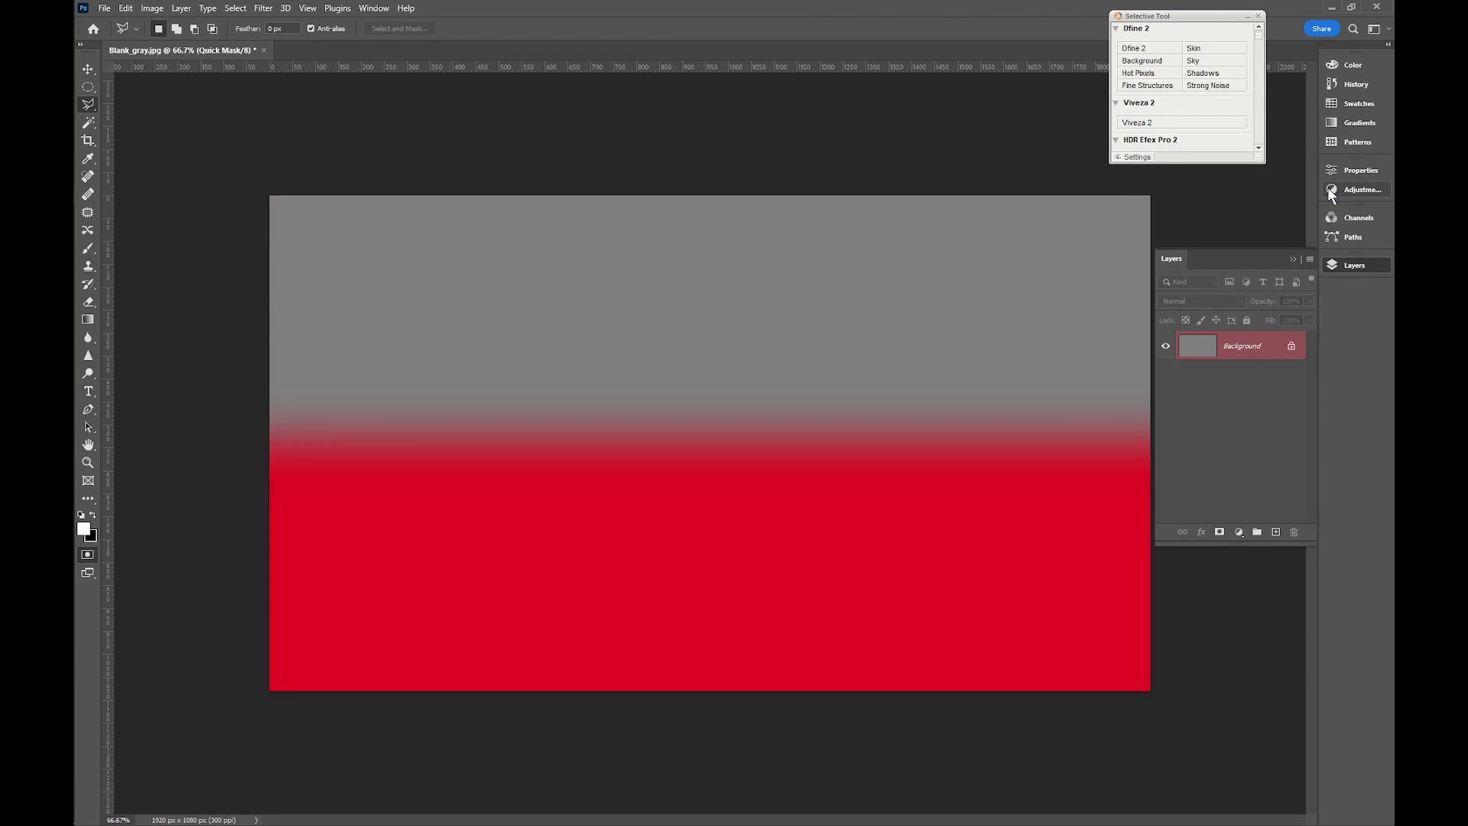
pyautogui.press('q')
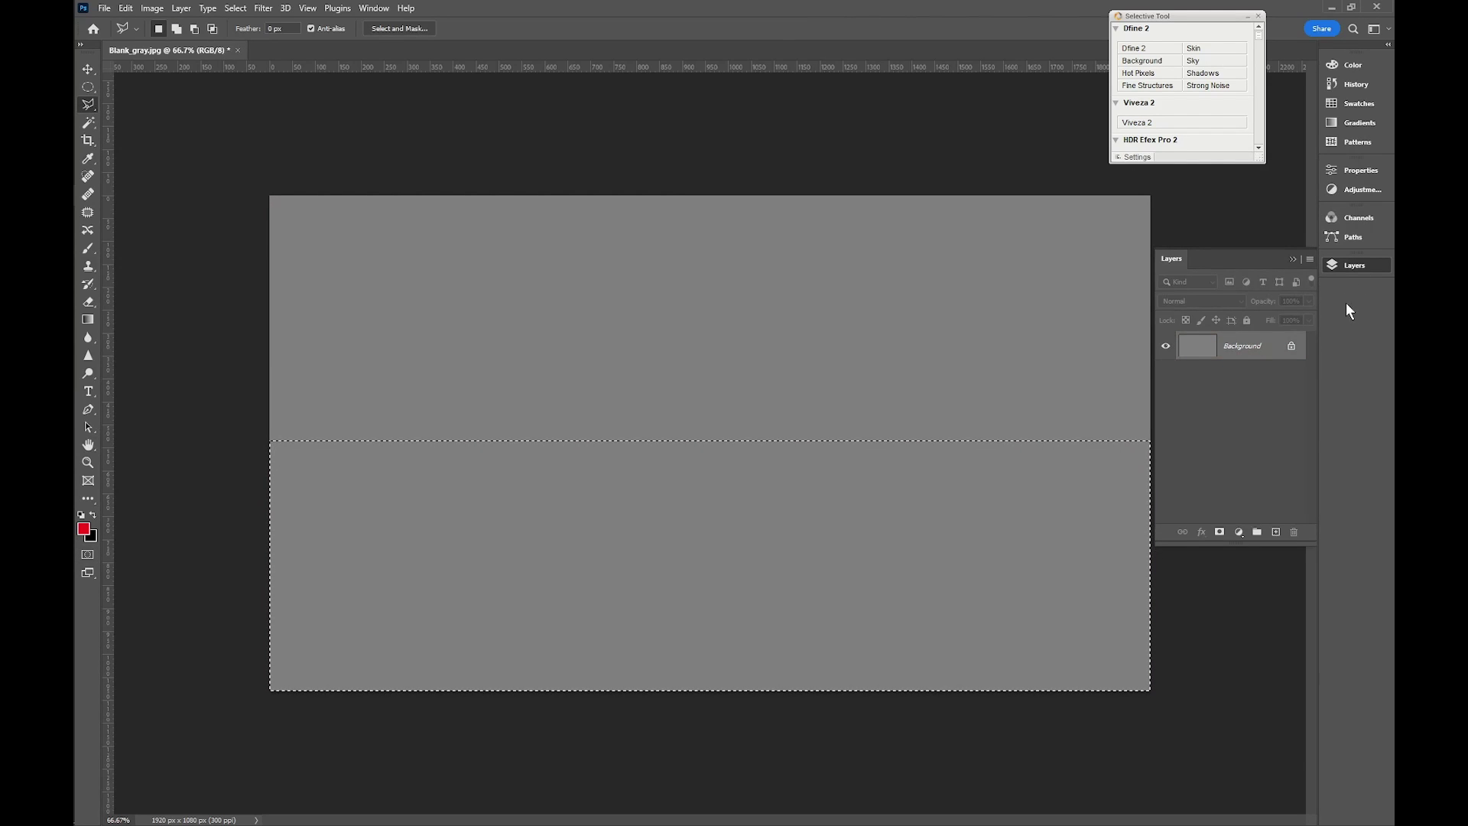
# Add a Curves adjustment layer from the softened selection and pull the curve's middle down to darken the lower half strongly.
pyautogui.click(1345, 266)
pyautogui.click(1346, 266)
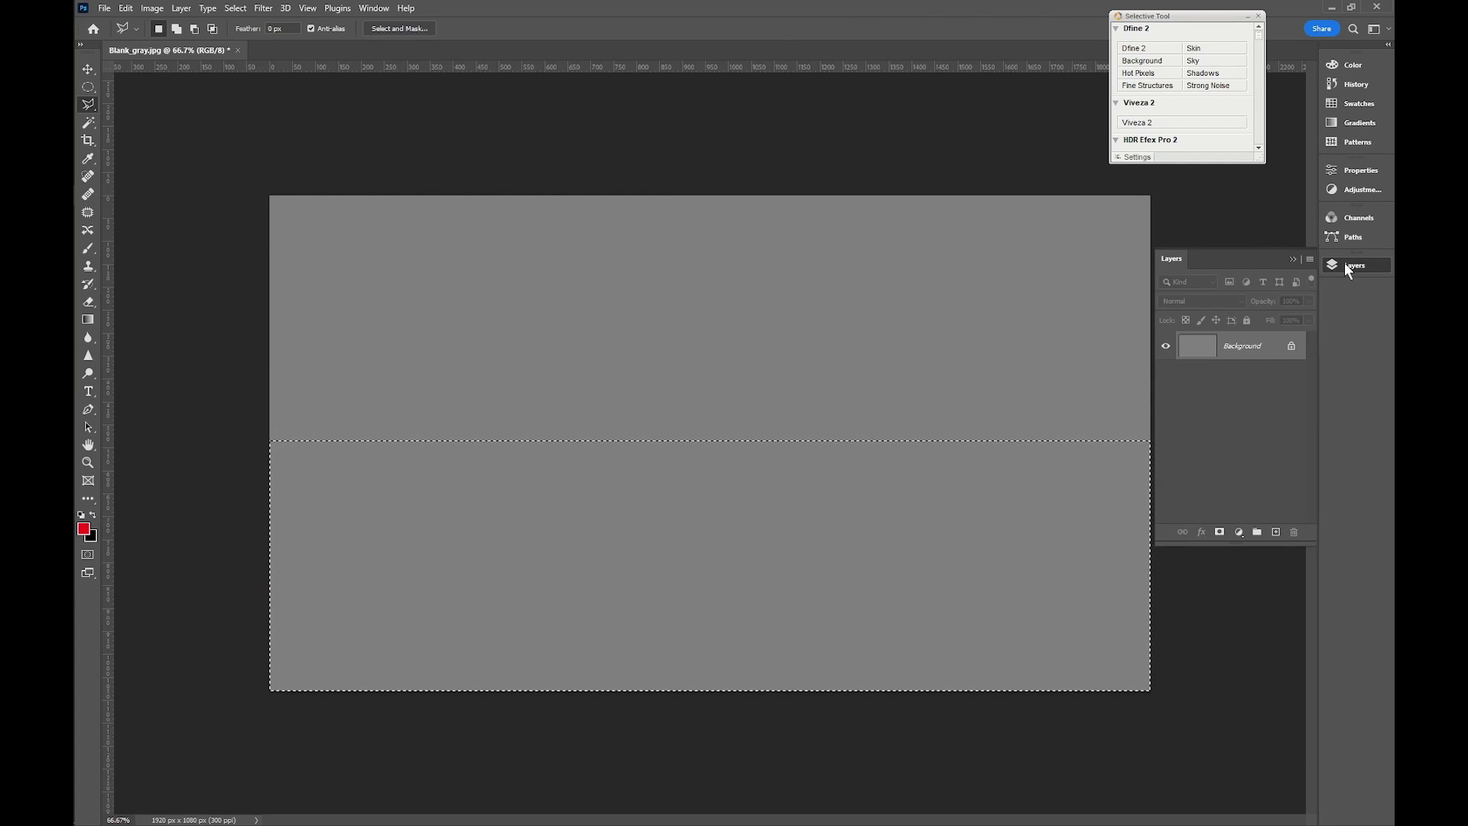
pyautogui.click(1239, 532)
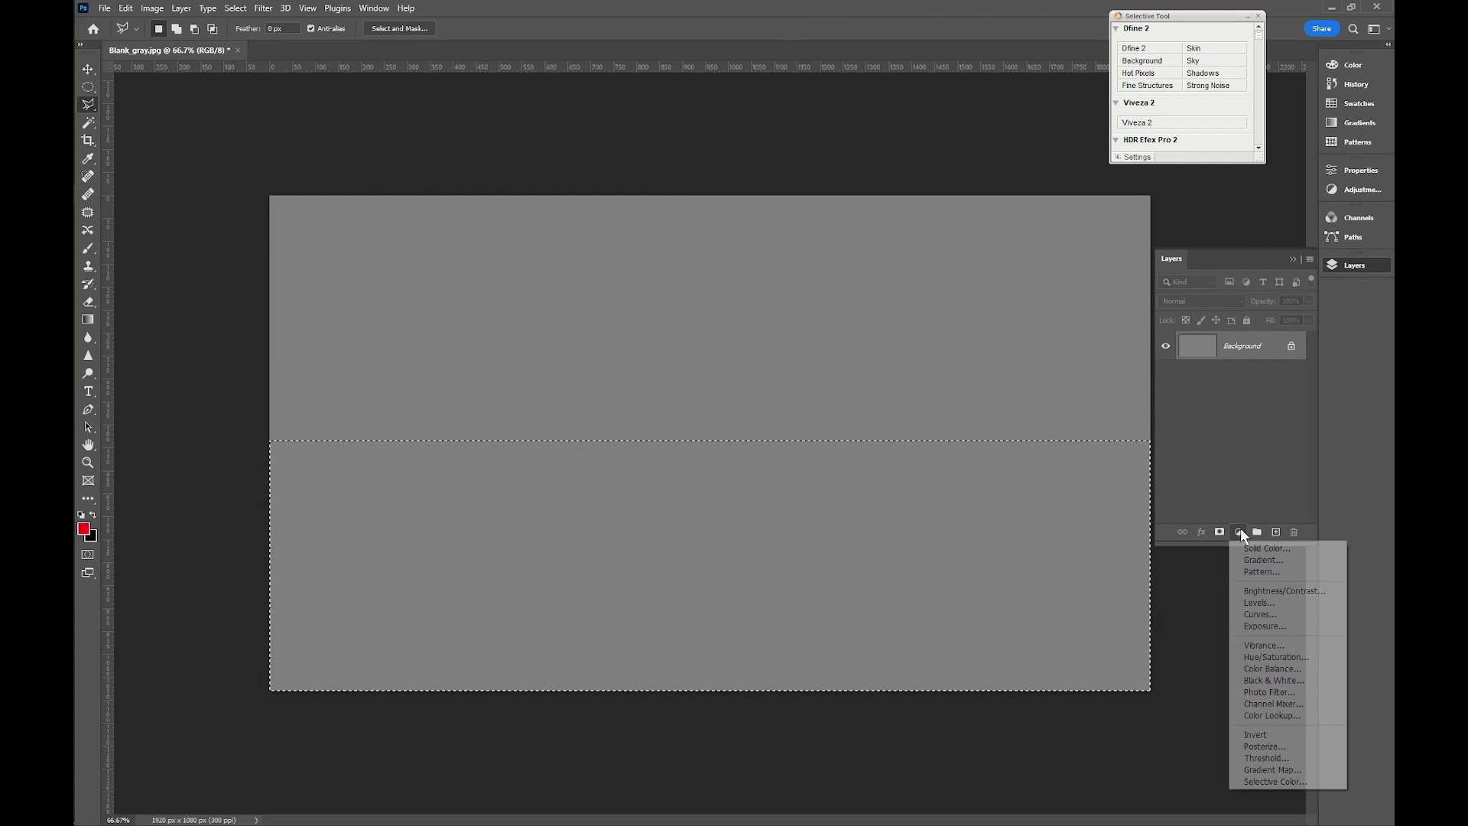
pyautogui.click(1269, 615)
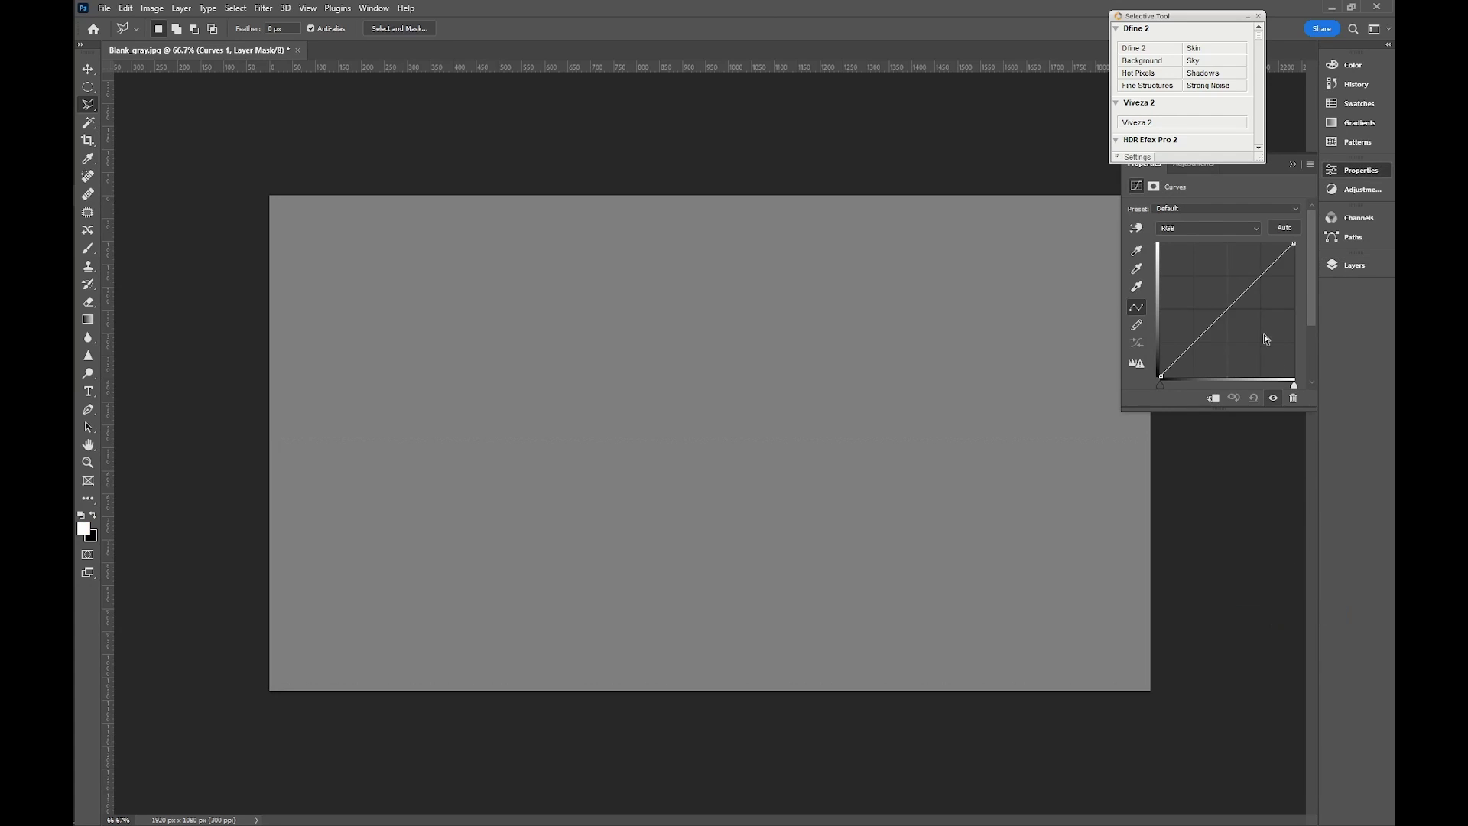
pyautogui.moveTo(1228, 308); pyautogui.dragTo(1251, 329)
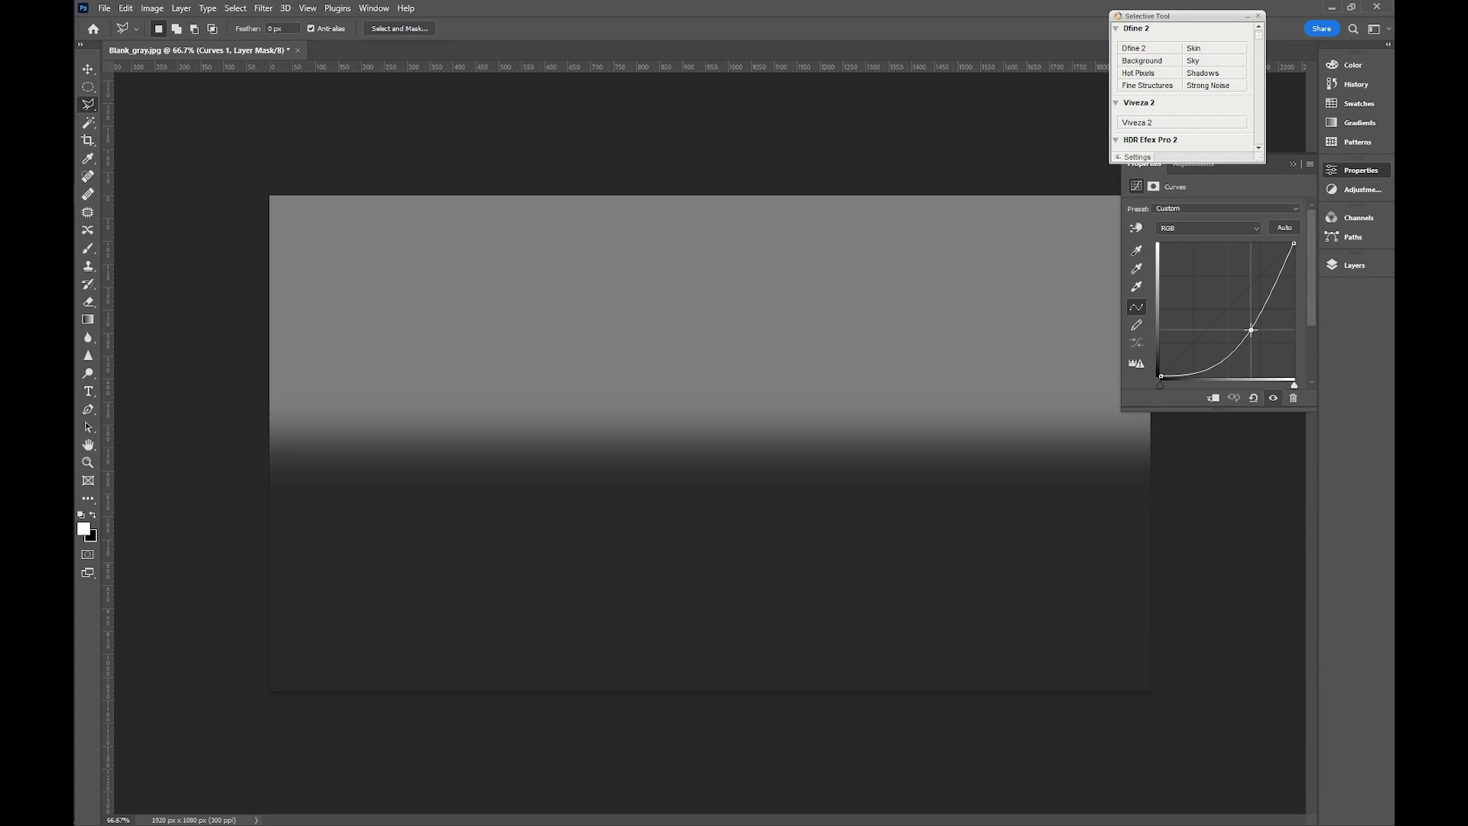
pyautogui.click(1344, 266)
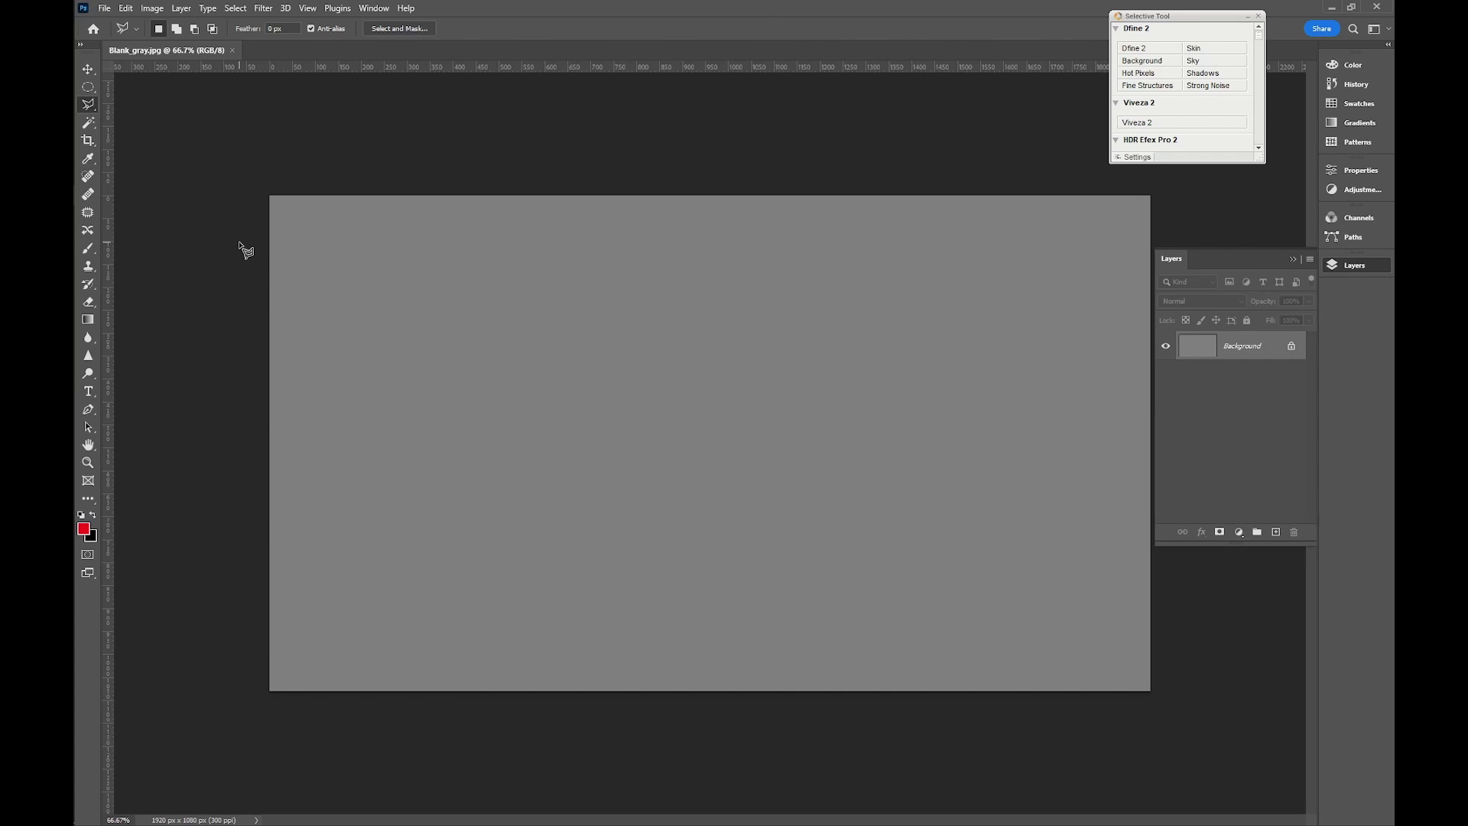
# Outline a stepped polygonal selection running diagonally from the image's upper left edge to its lower right, enclosing the lower left area.
pyautogui.click(239, 242)
pyautogui.click(587, 346)
pyautogui.click(607, 488)
pyautogui.click(921, 541)
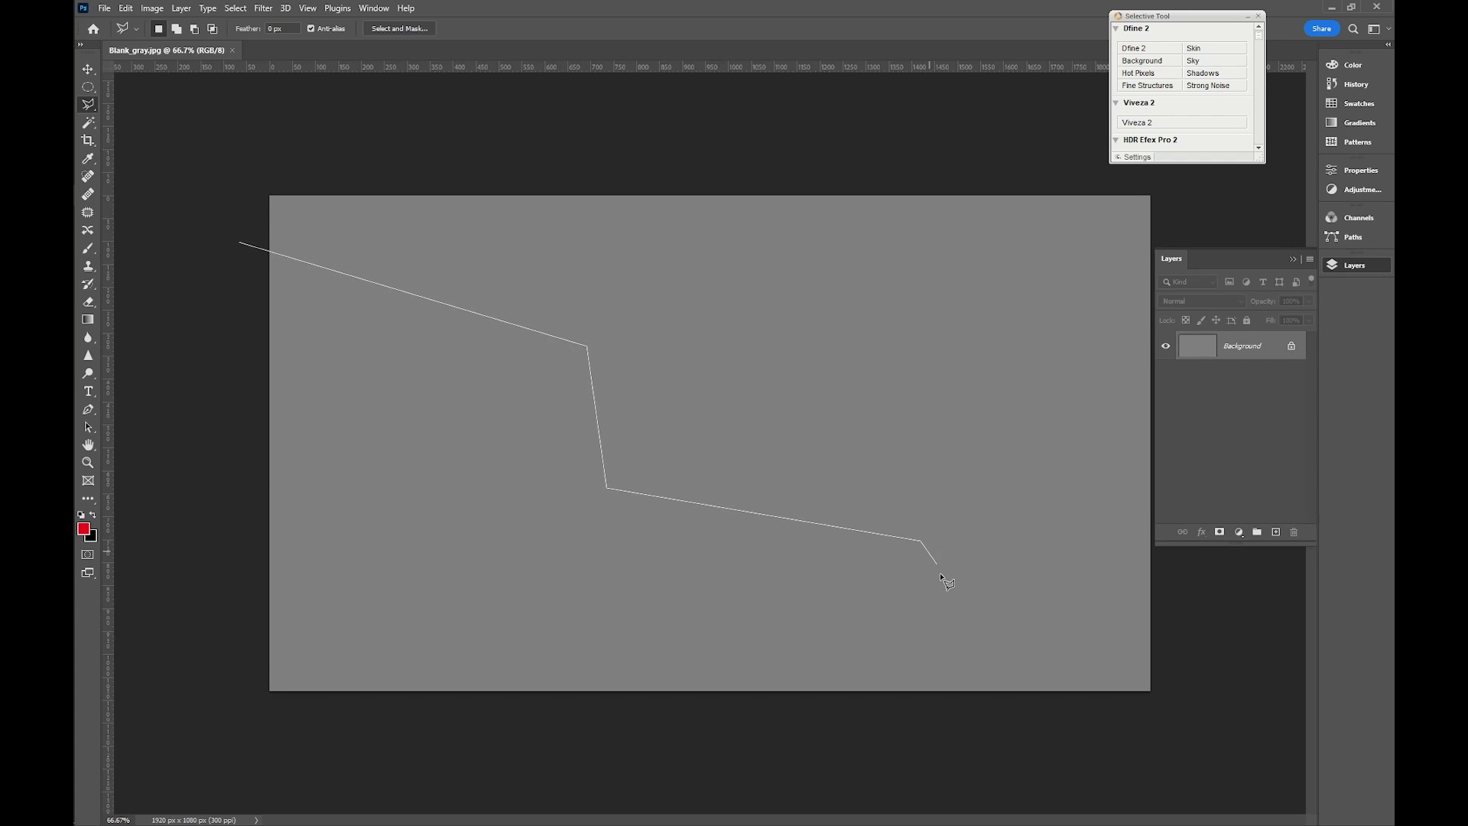
pyautogui.click(998, 754)
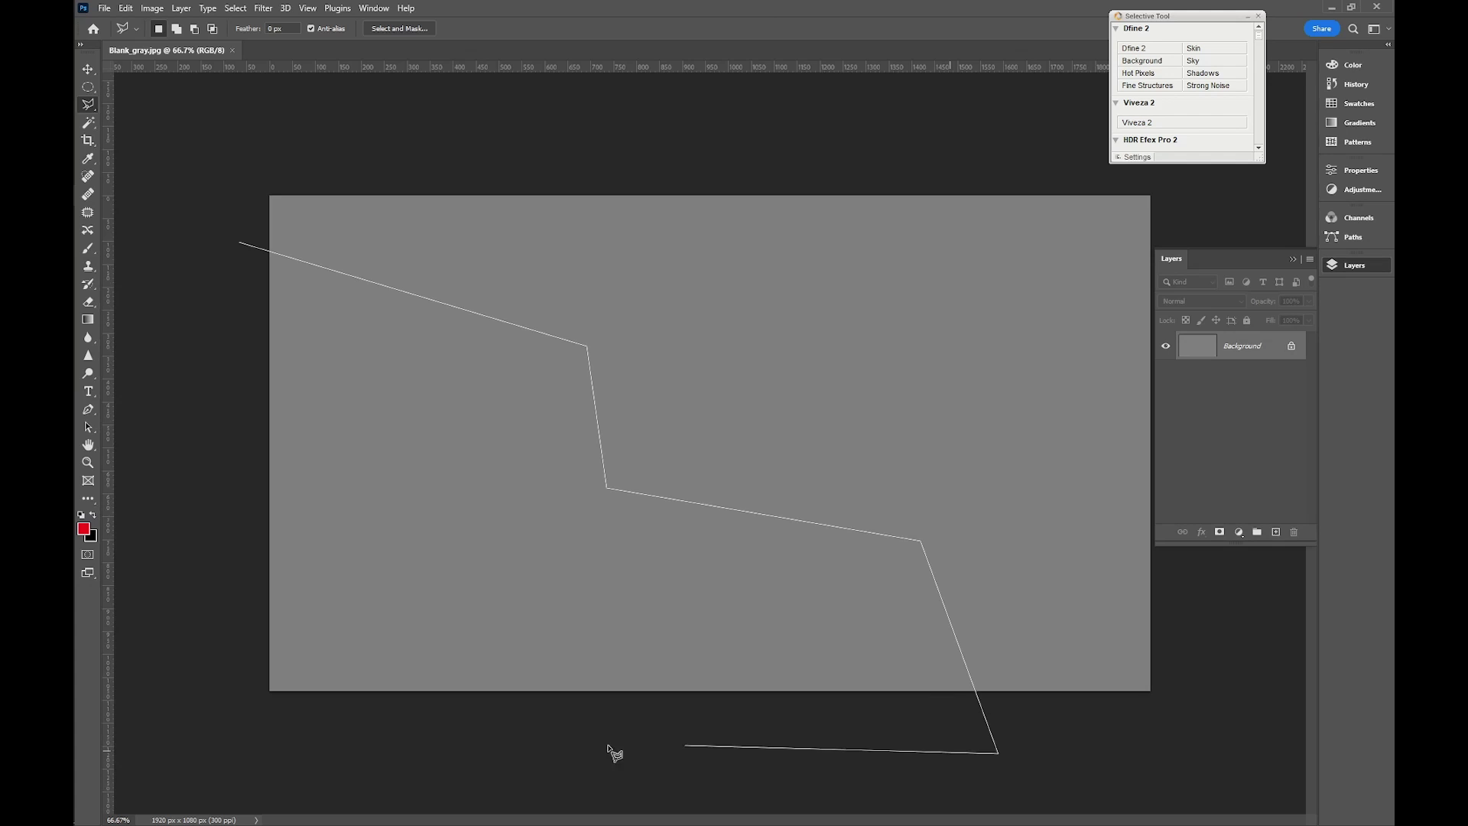
pyautogui.click(218, 717)
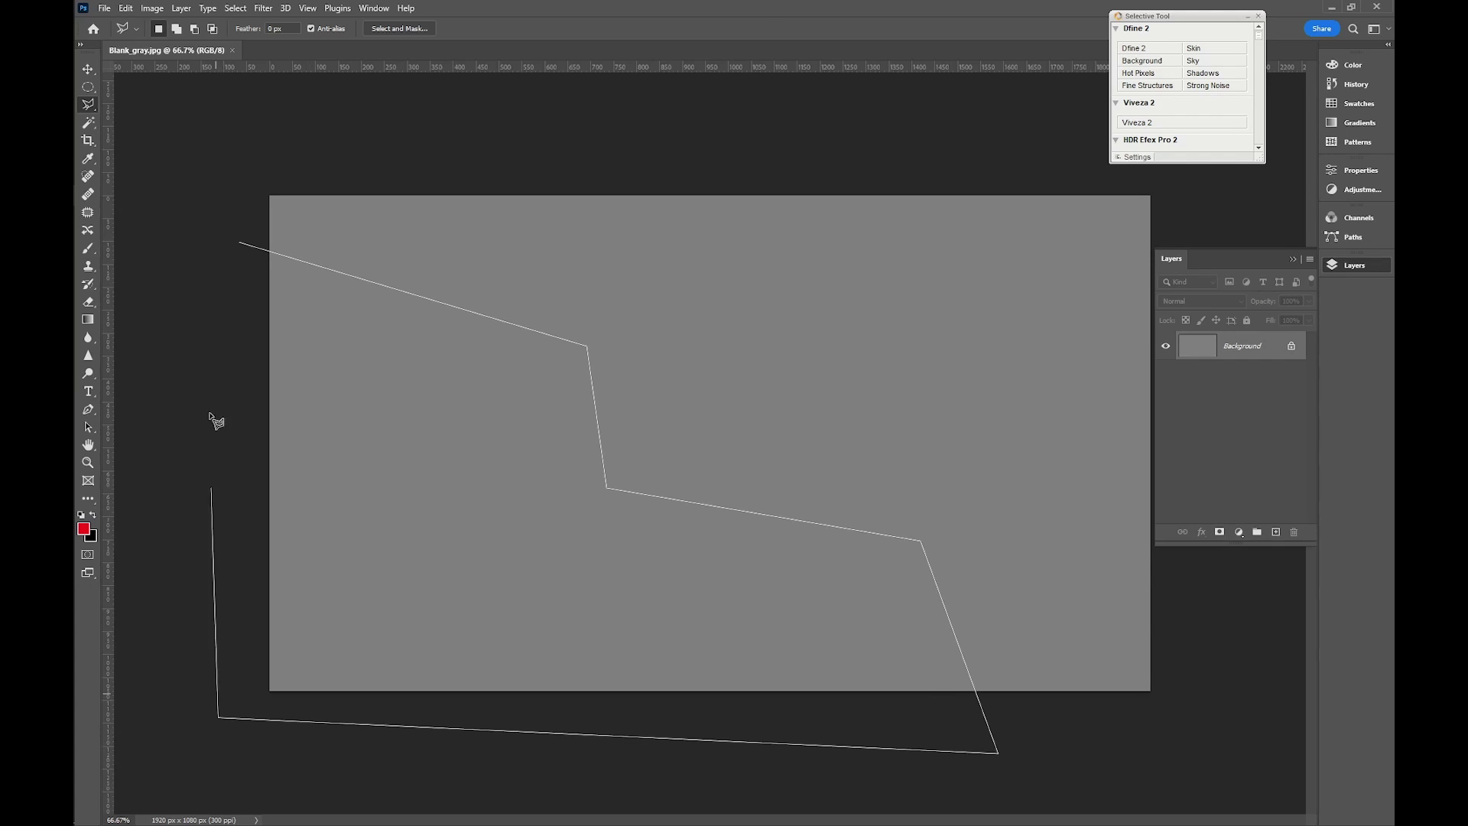
pyautogui.click(235, 247)
# Soften the stepped selection in Quick Mask mode by repeating the last Gaussian Blur, and return to the normal selection.
pyautogui.press('q')
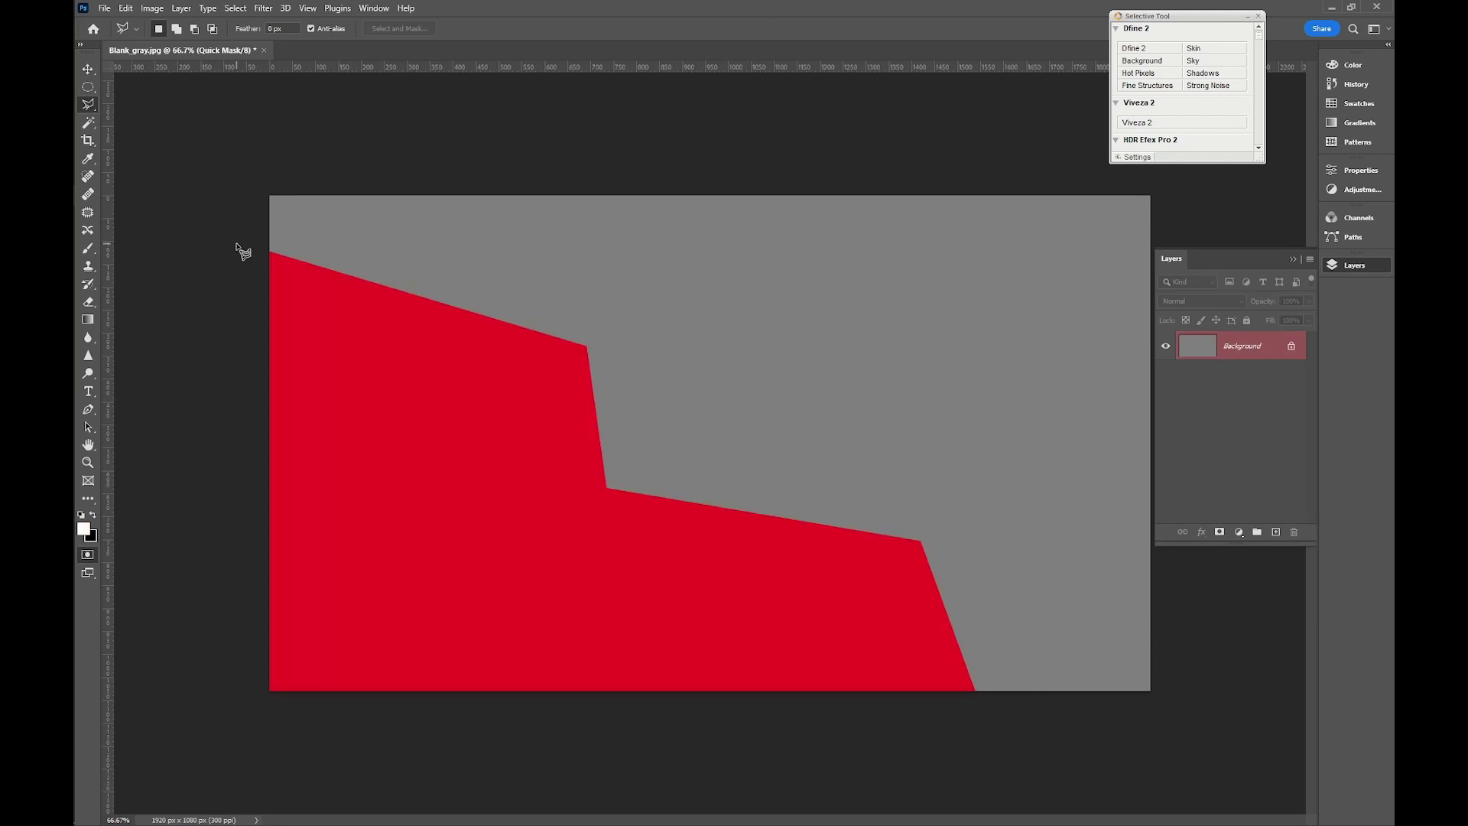
pyautogui.click(266, 10)
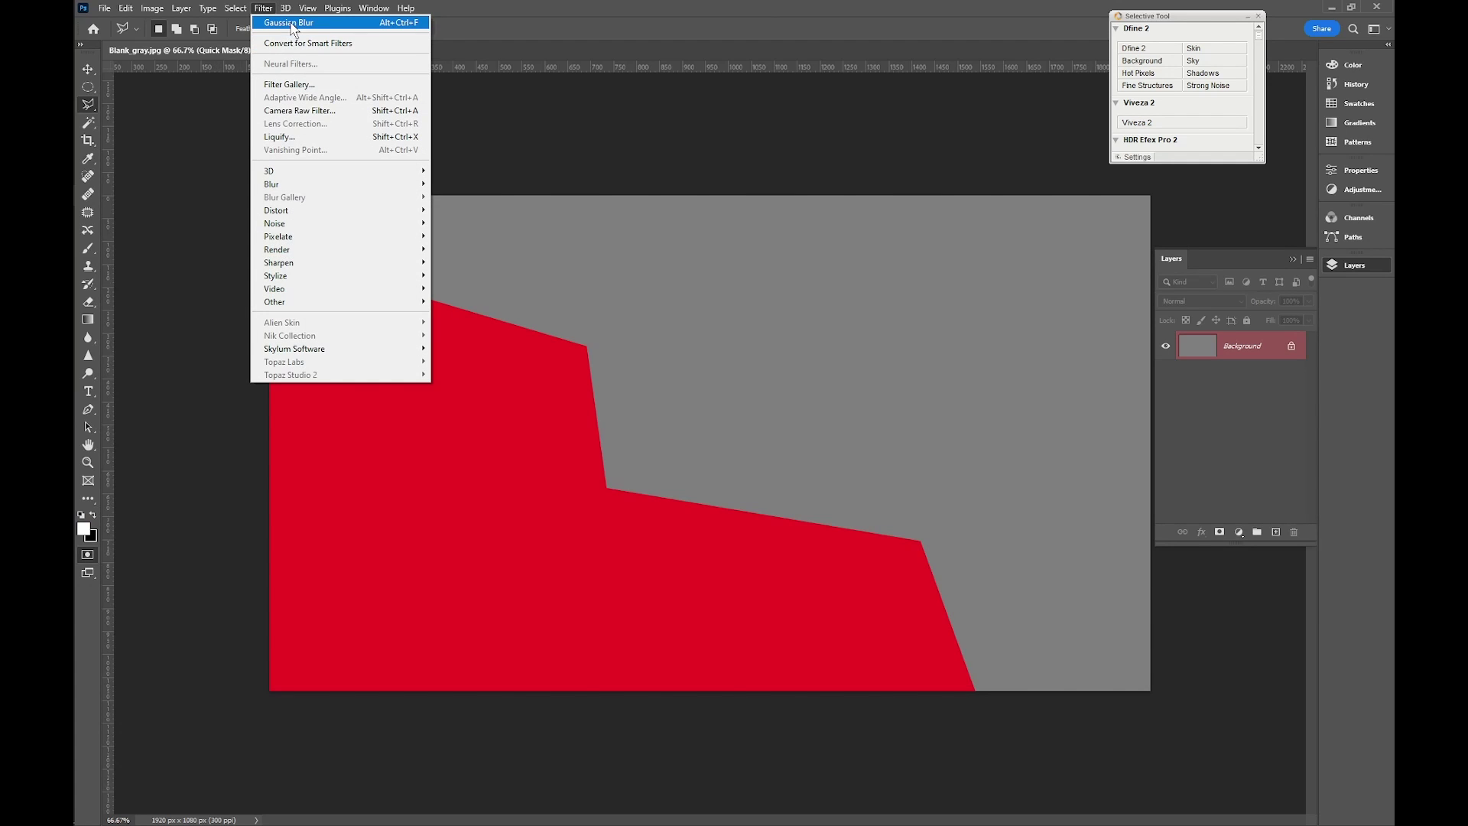
pyautogui.click(290, 23)
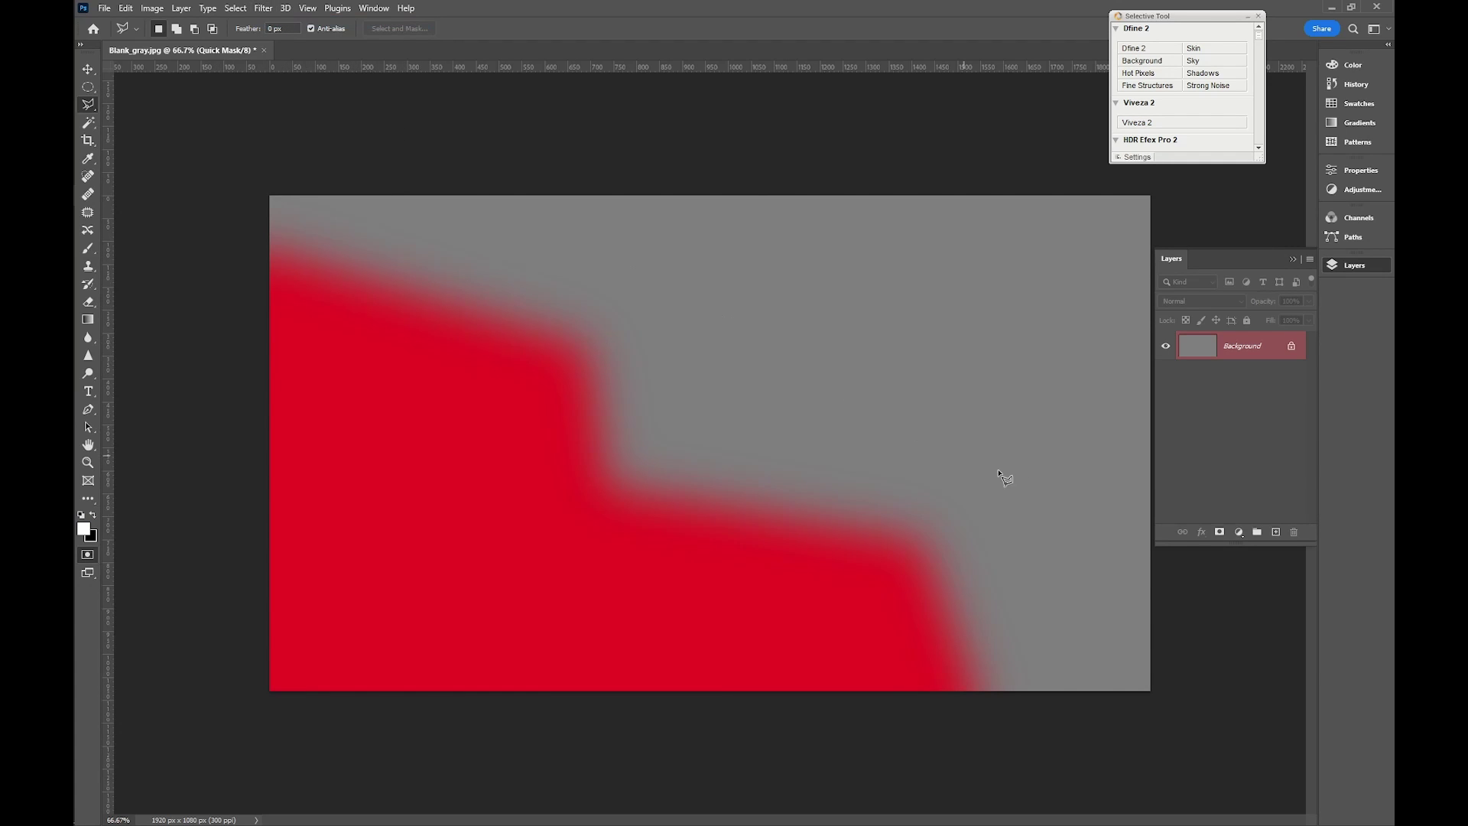
pyautogui.press('q')
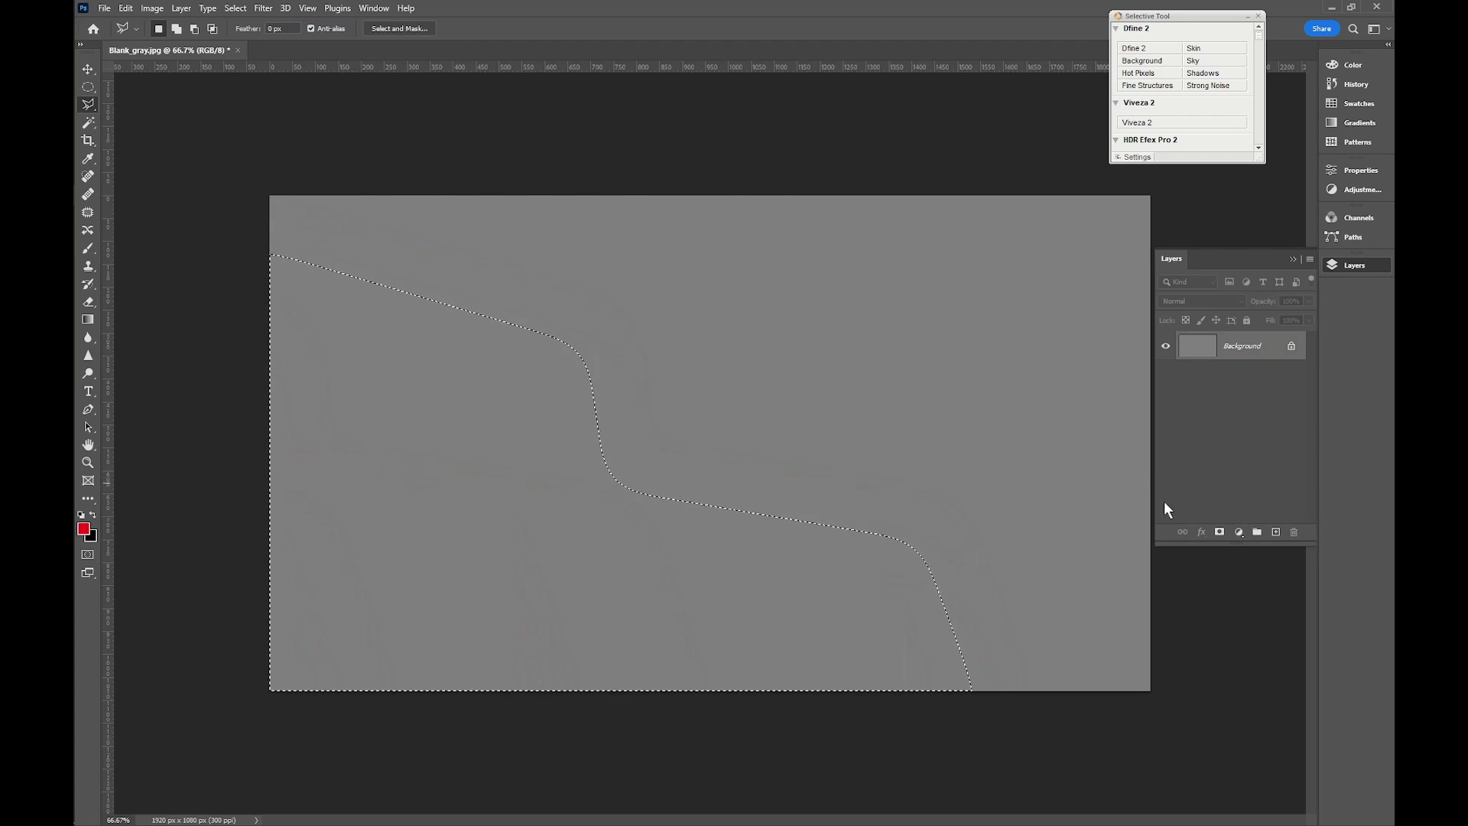
# Add a Curves adjustment layer from the stepped selection and lower the curve's midpoint to darken that area.
pyautogui.click(1239, 533)
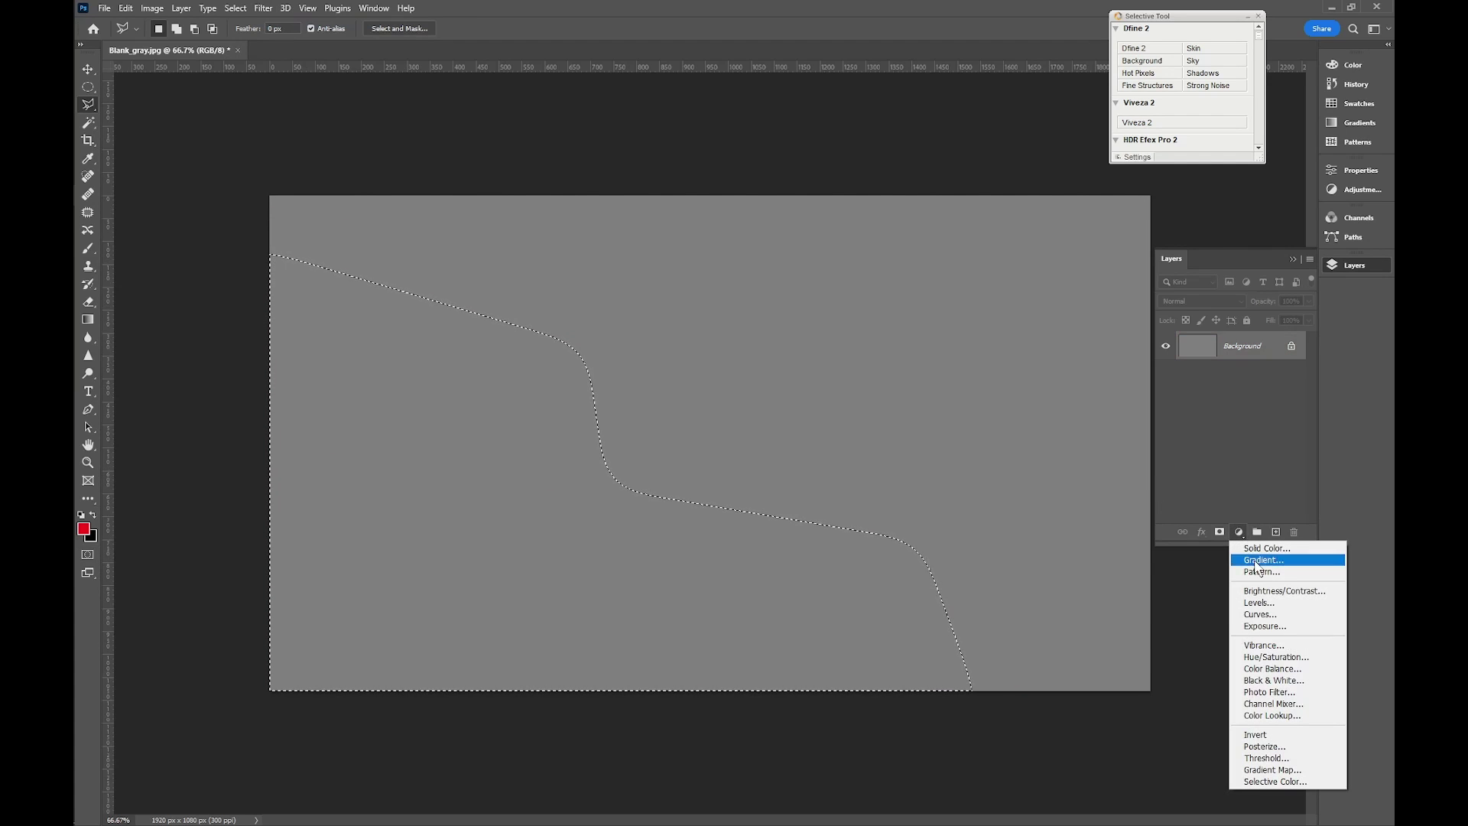
pyautogui.click(1261, 615)
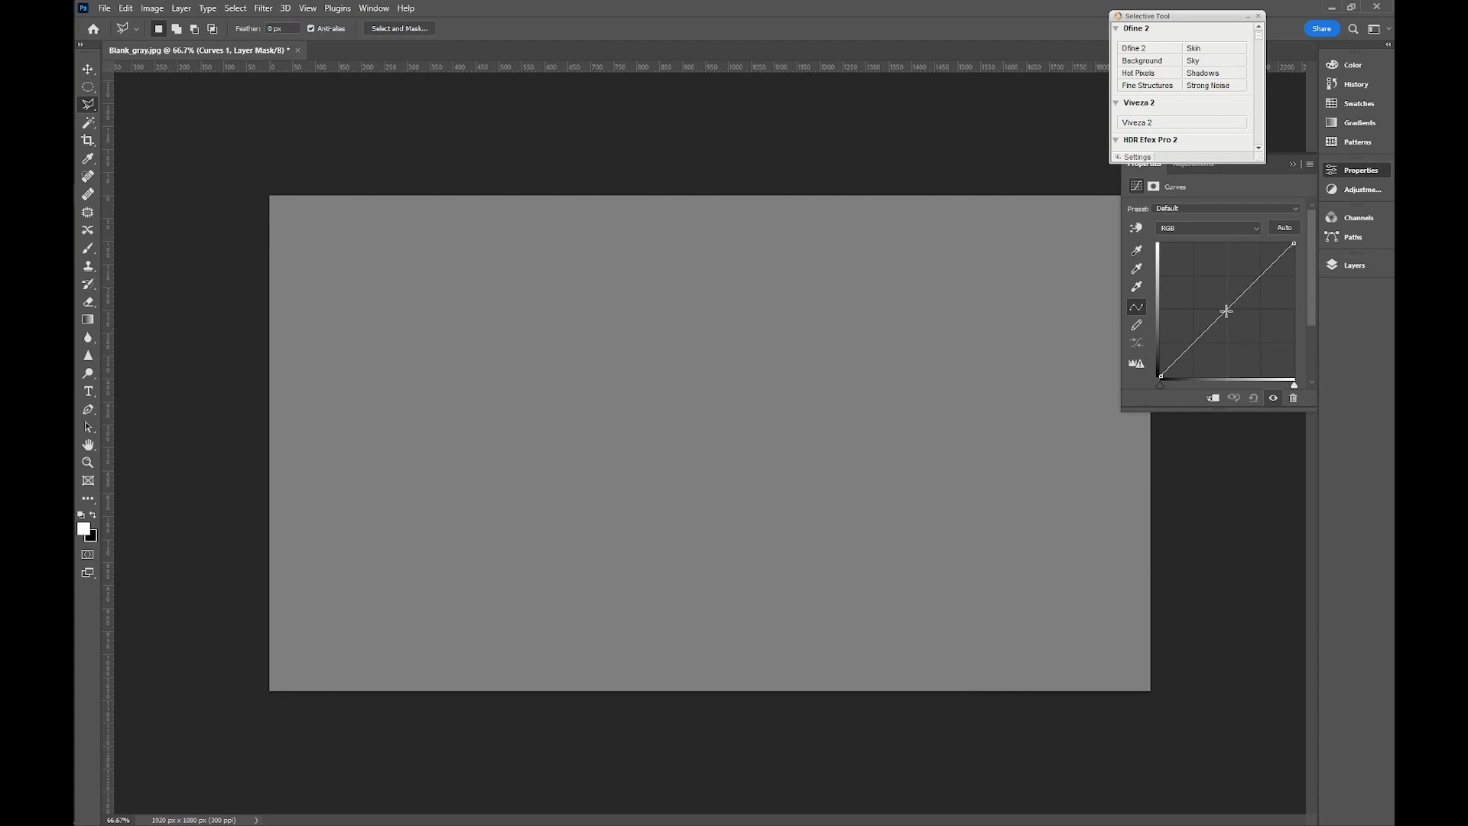
pyautogui.moveTo(1227, 307); pyautogui.dragTo(1236, 334)
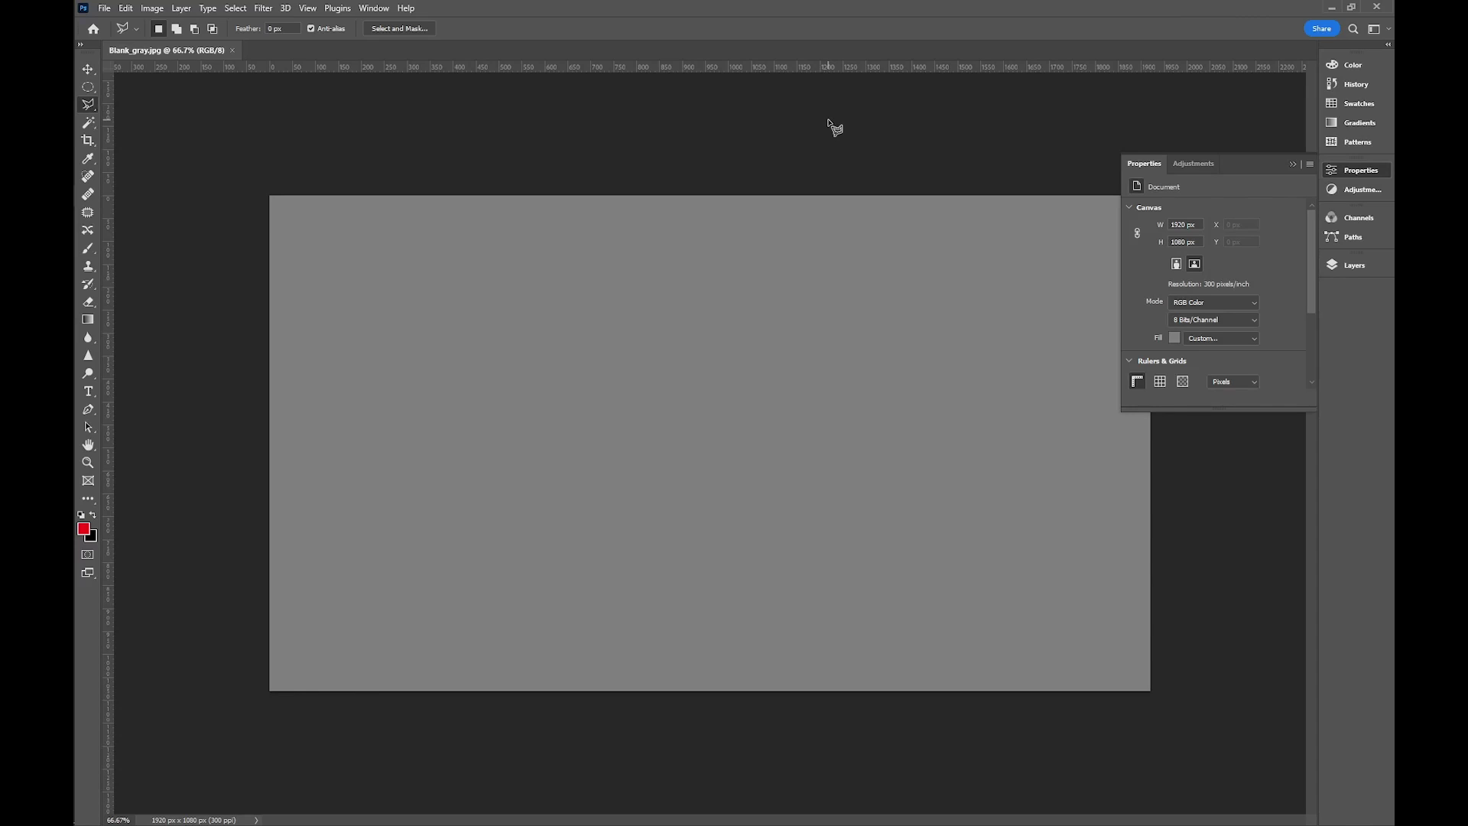
# Draw a closed freehand selection with the Lasso tool in the upper middle of the image.
pyautogui.rightClick(88, 105)
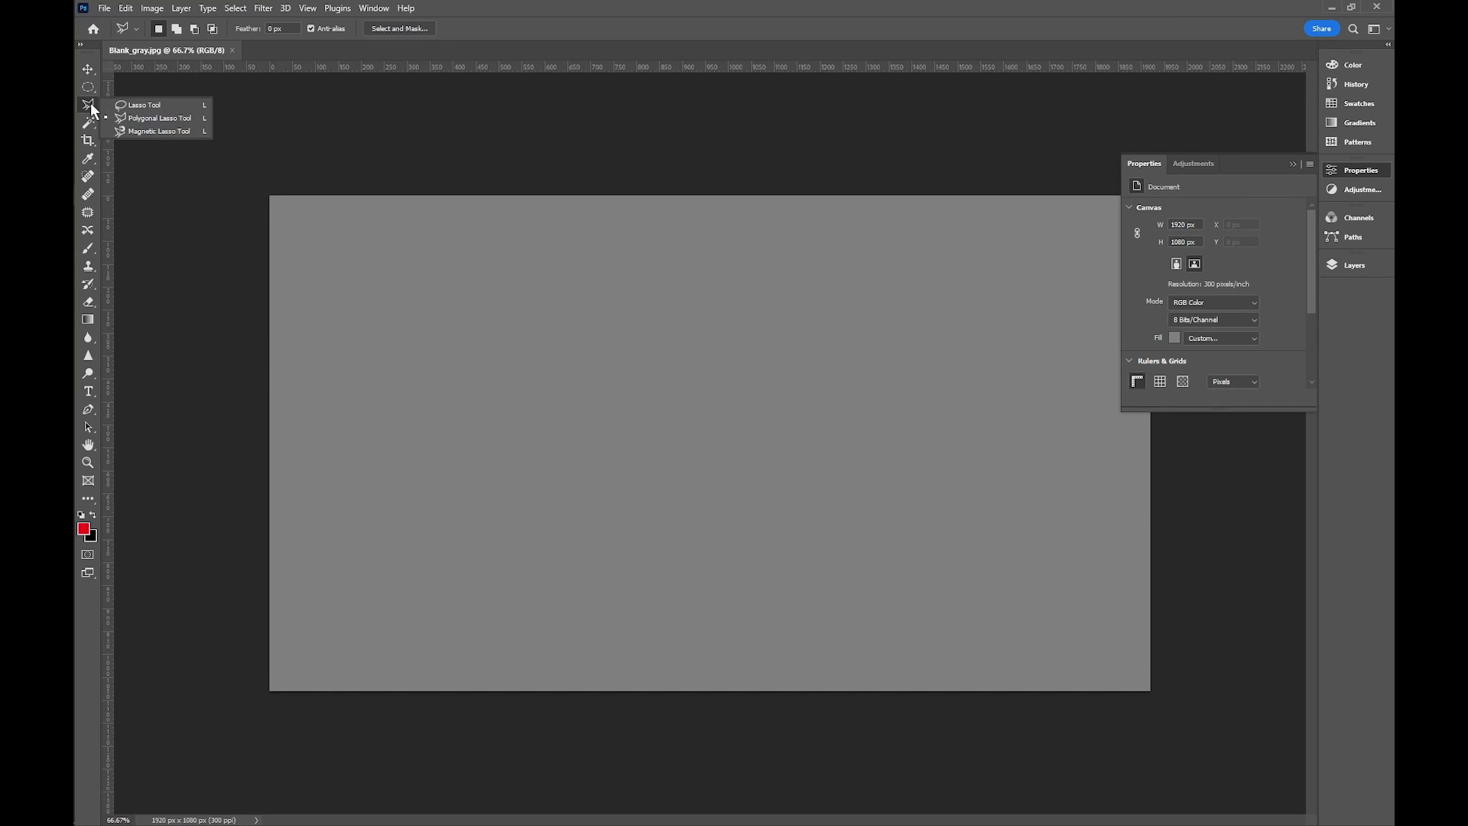
pyautogui.click(153, 105)
pyautogui.moveTo(564, 292); pyautogui.dragTo(482, 303)
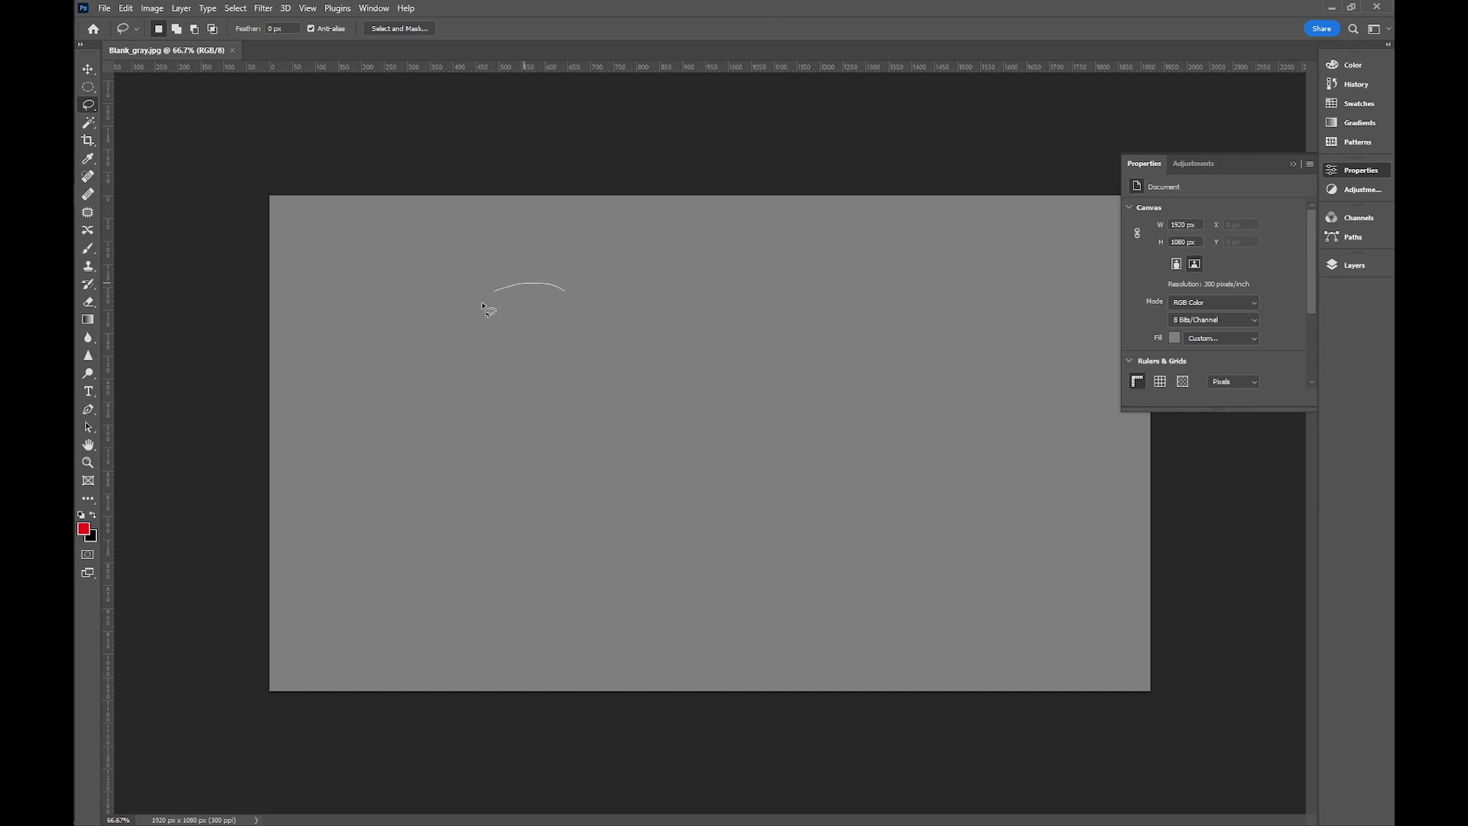
pyautogui.moveTo(580, 420)
pyautogui.mouseDown()
pyautogui.moveTo(693, 350)
pyautogui.moveTo(671, 282)
pyautogui.moveTo(560, 288)
pyautogui.mouseUp()
# Soften the freehand selection in Quick Mask mode with a 9-pixel Gaussian Blur, and return to the normal selection.
pyautogui.press('q')
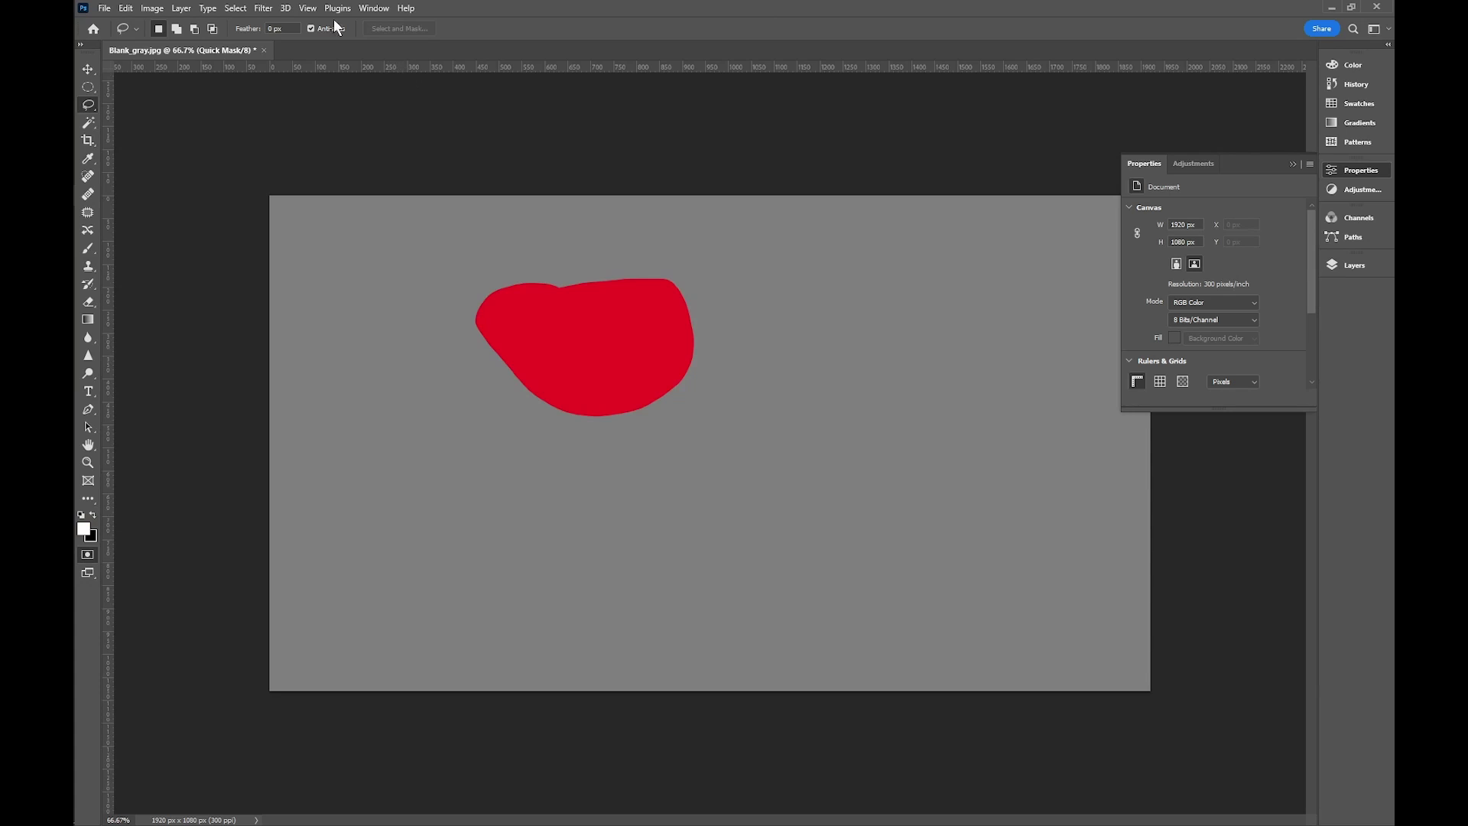
pyautogui.click(263, 8)
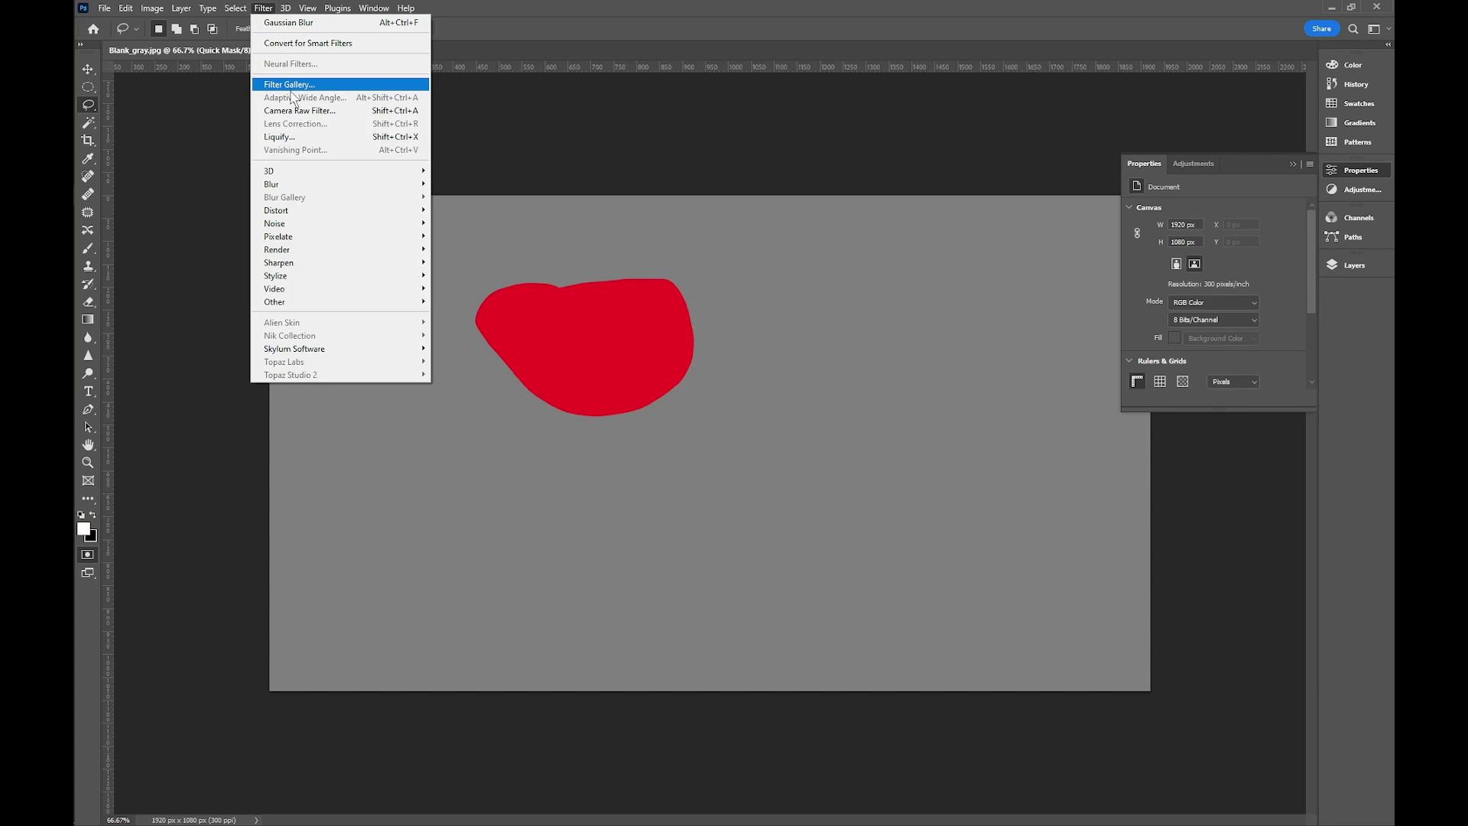
pyautogui.moveTo(287, 184)
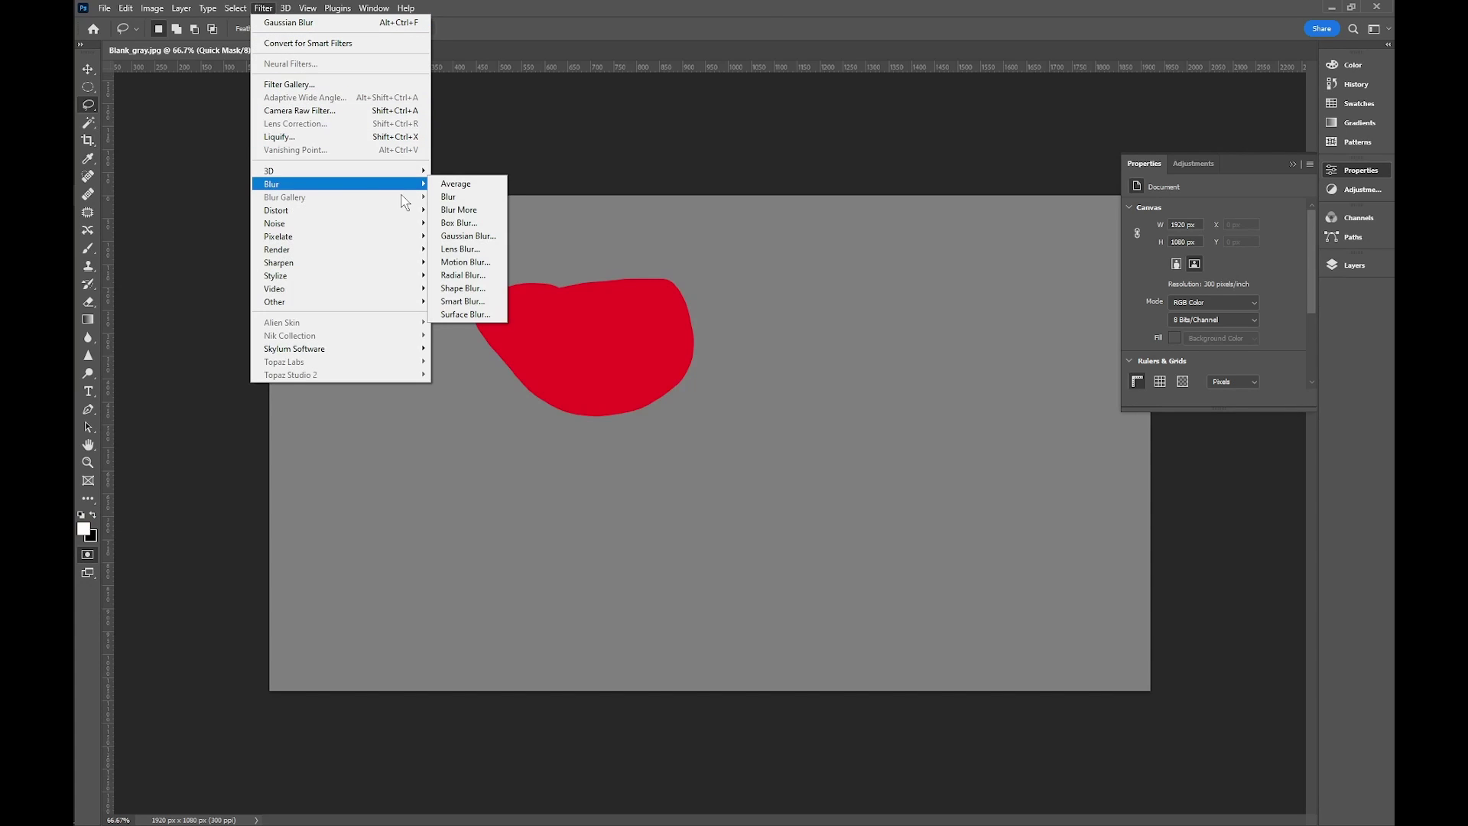
pyautogui.click(454, 238)
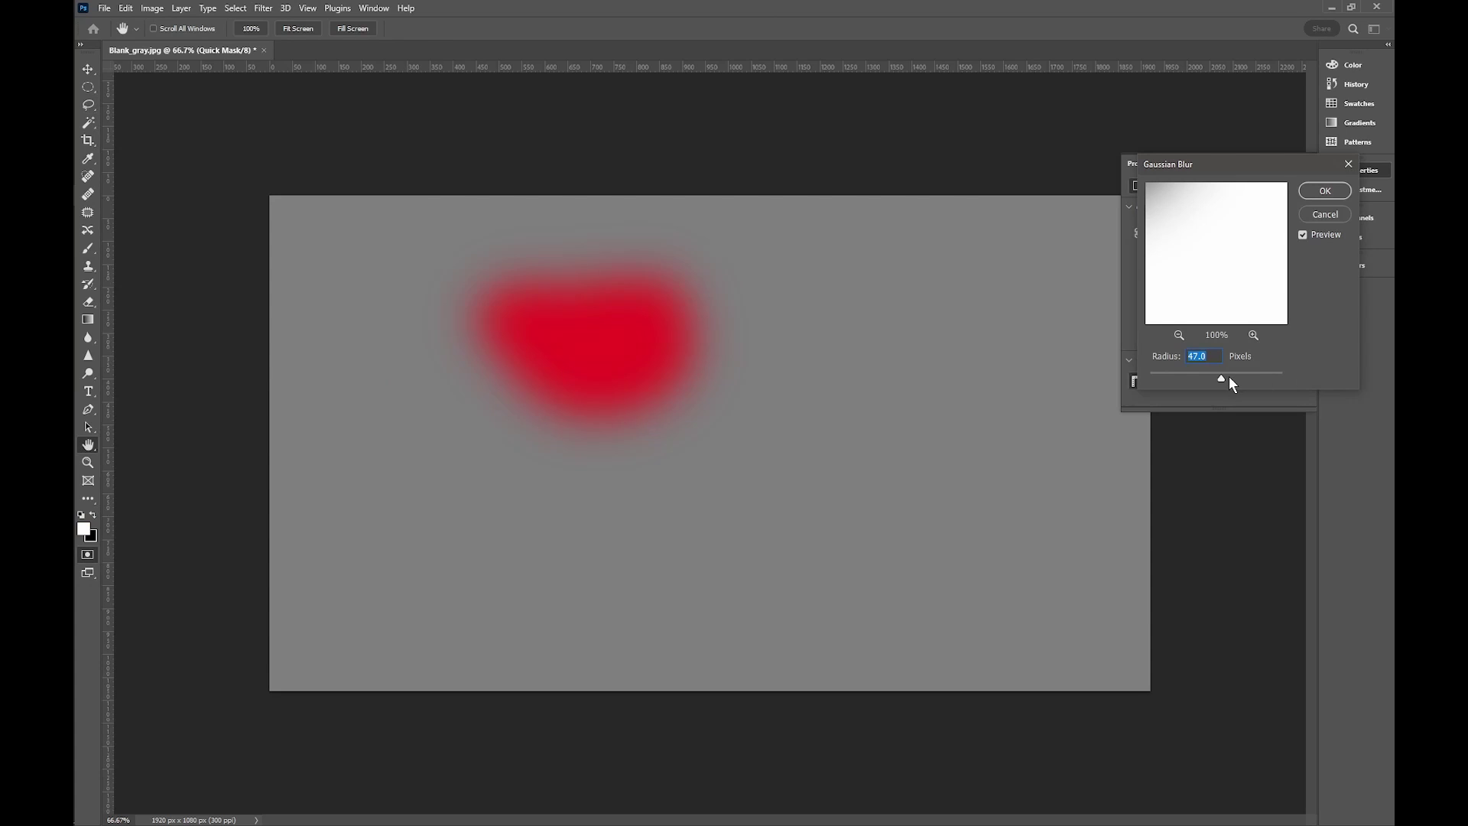
pyautogui.moveTo(1207, 378); pyautogui.dragTo(1200, 377)
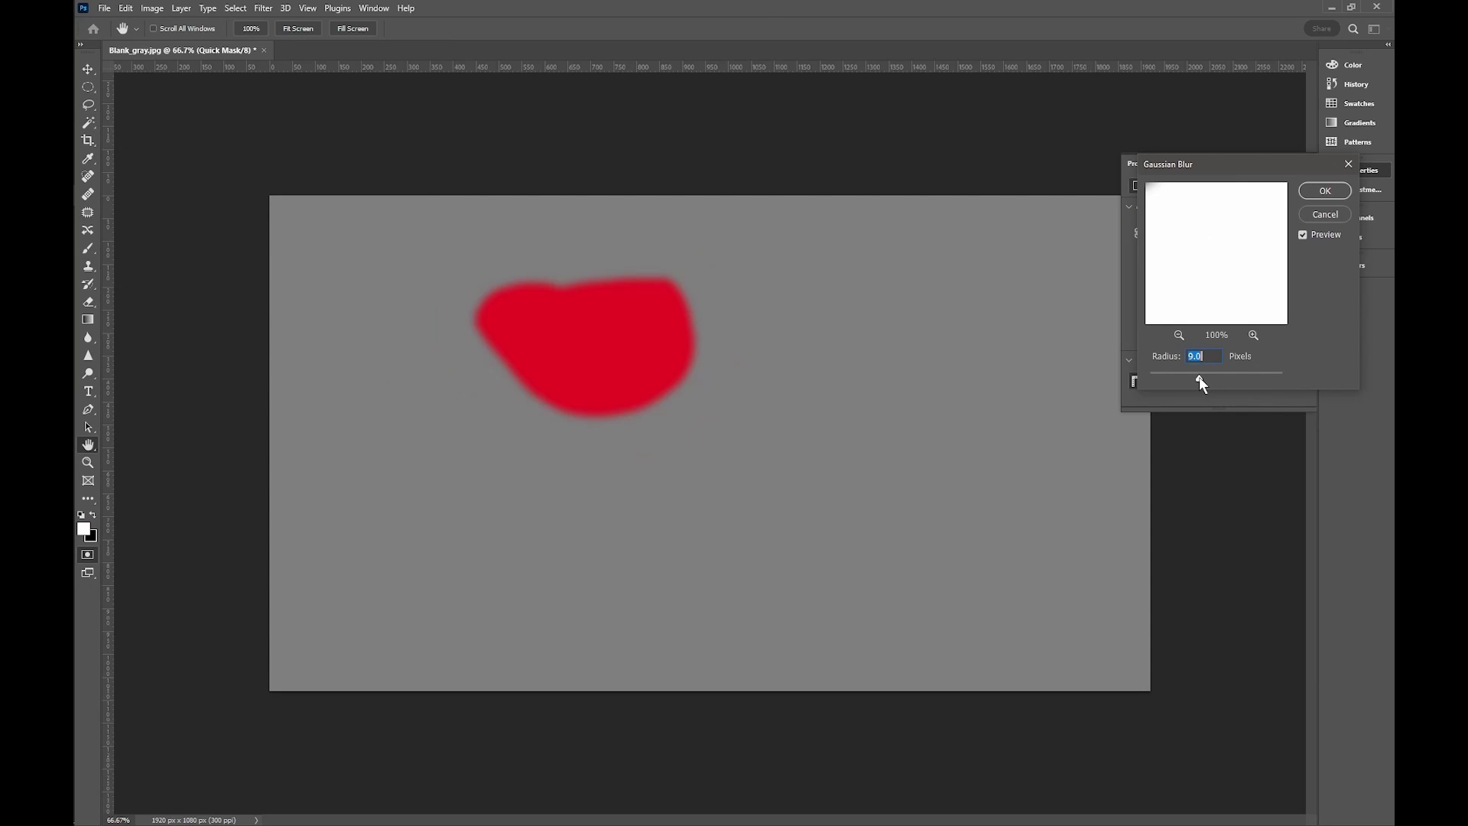
pyautogui.click(1320, 186)
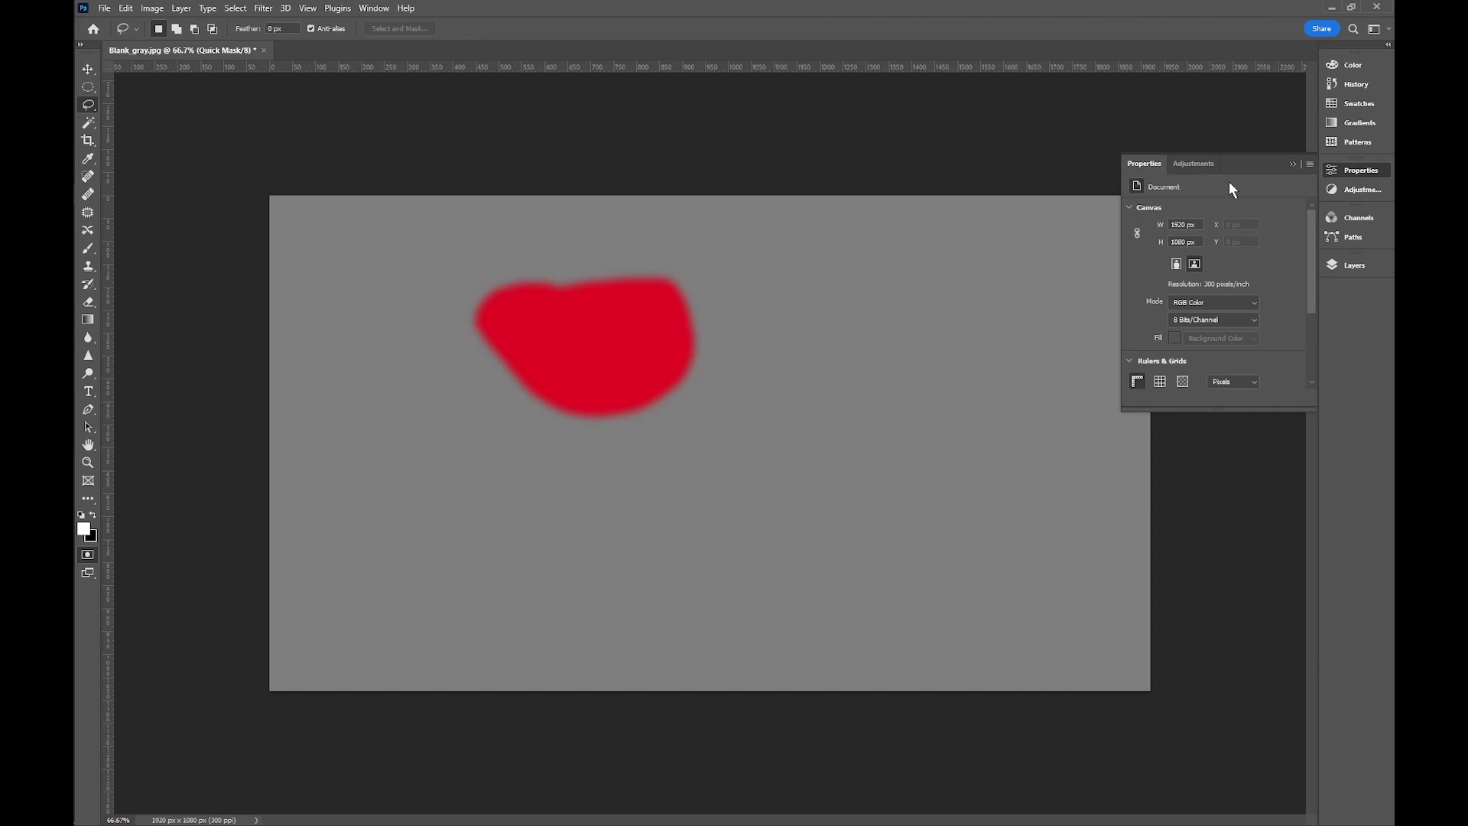
pyautogui.press('q')
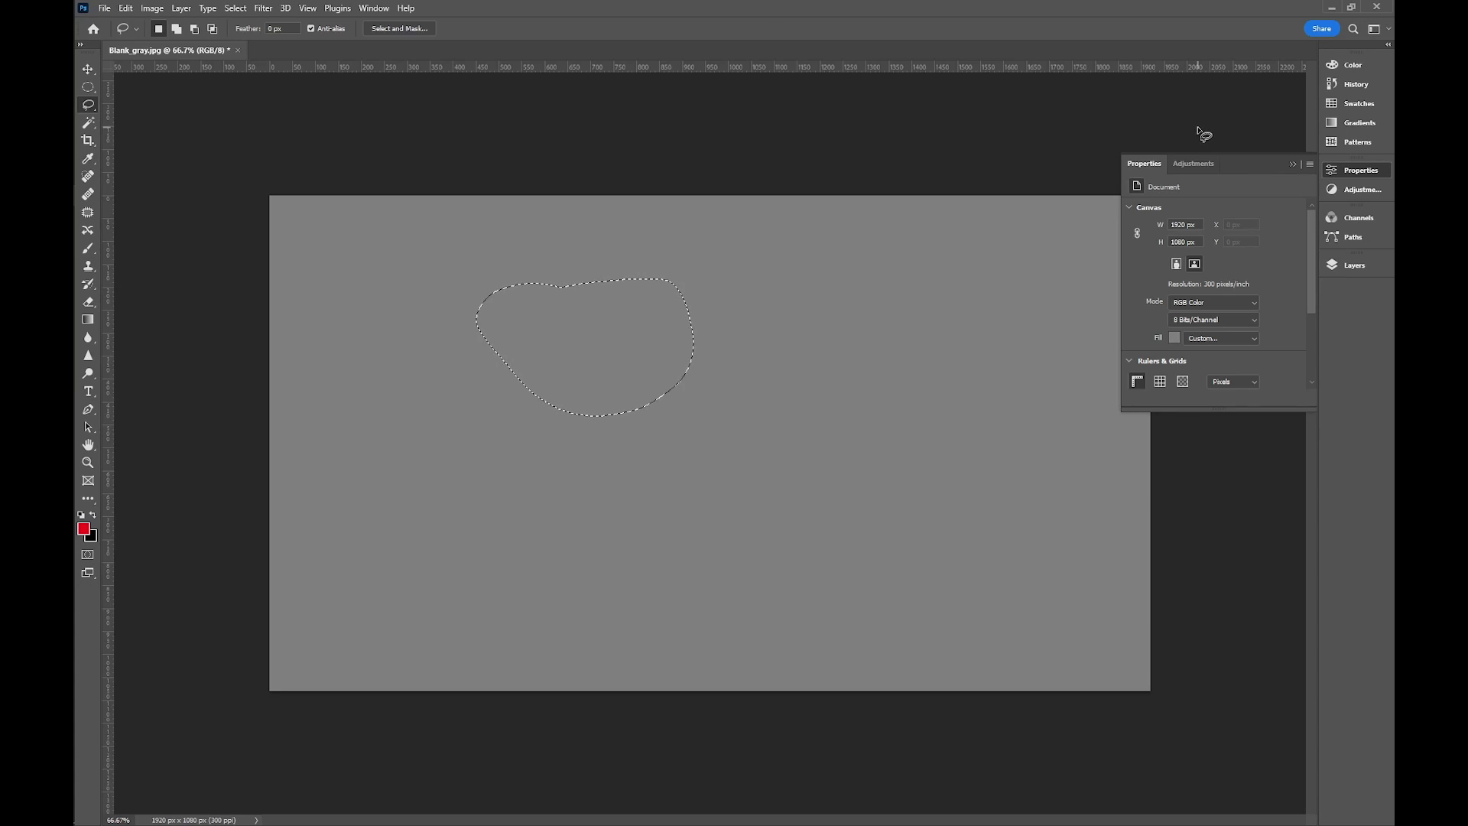
# Clear the freehand selection and set up a black Soft Round brush with 20% hardness in Quick Mask mode.
pyautogui.hotkey('ctrl', 'd')
pyautogui.click(1293, 165)
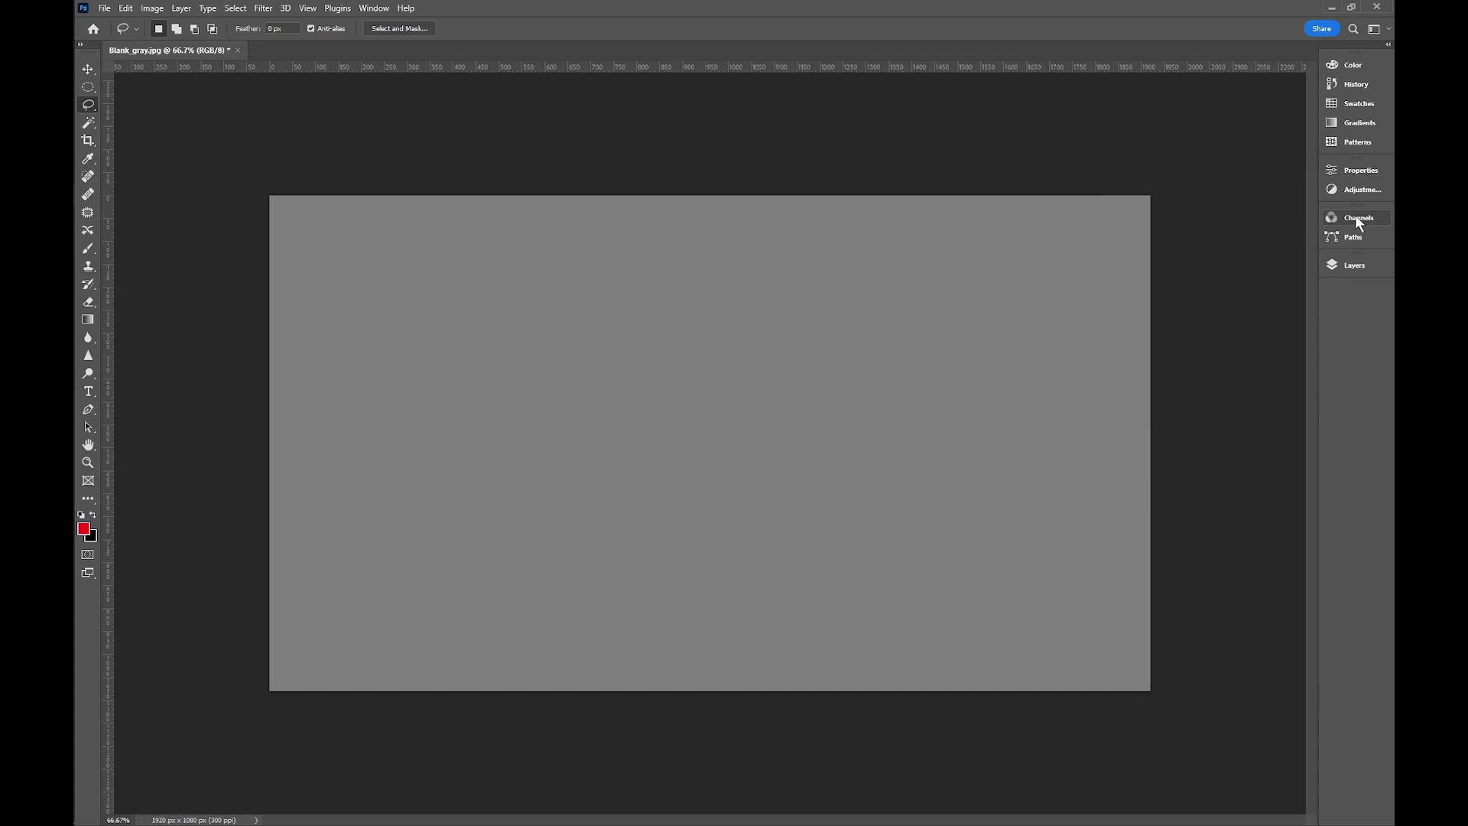
pyautogui.press('q')
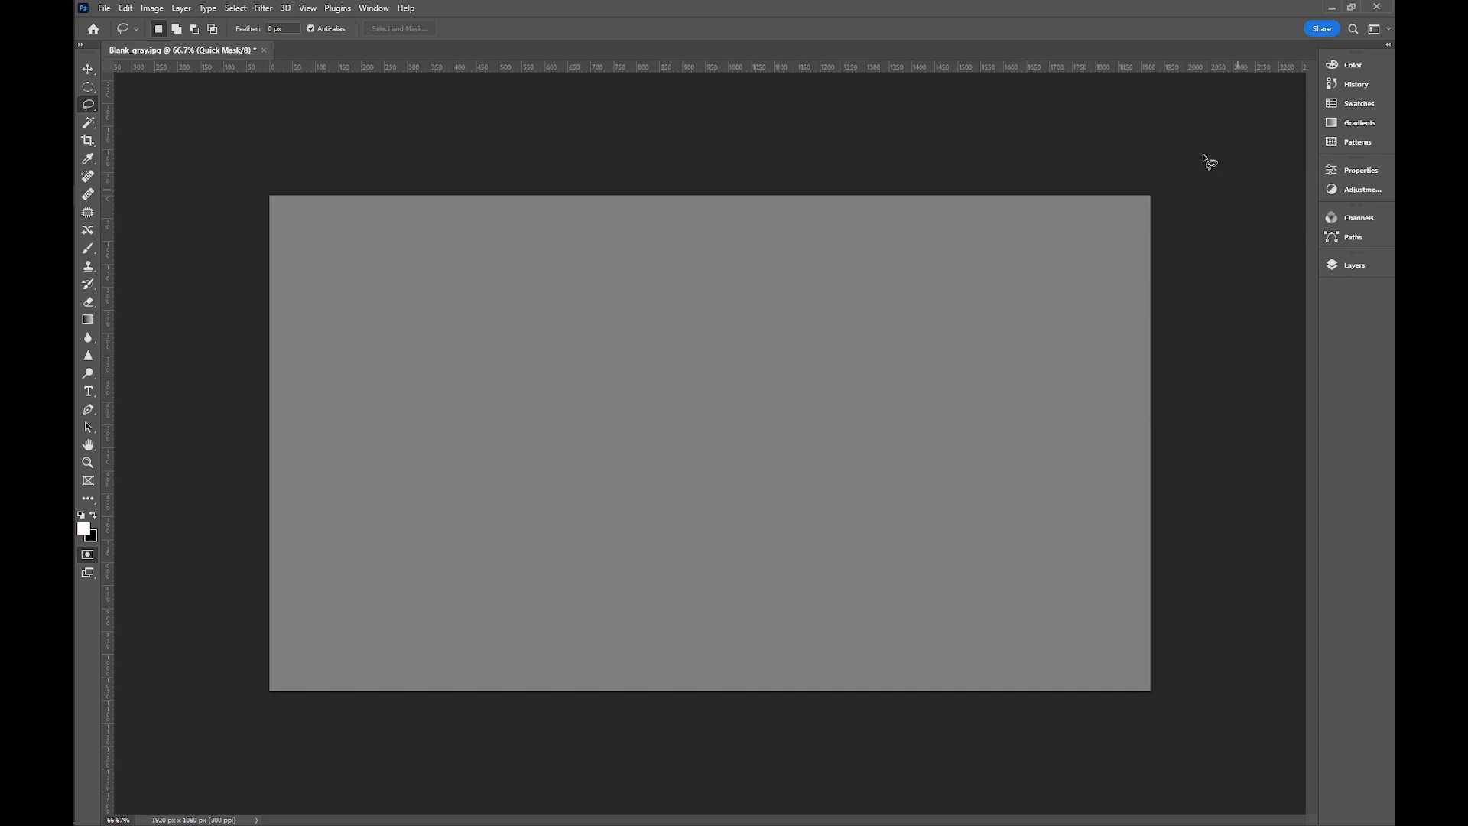
pyautogui.click(86, 248)
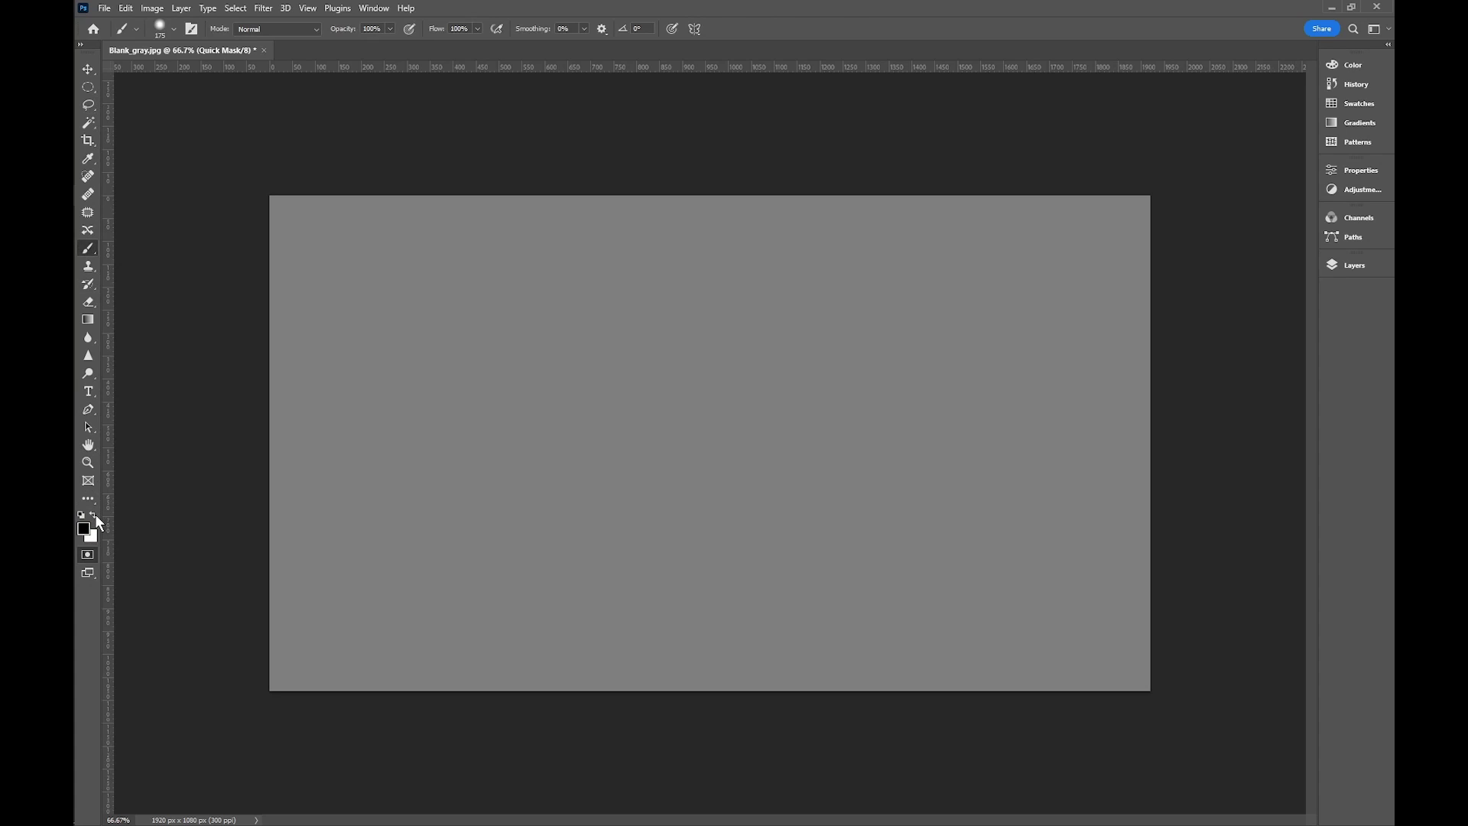
pyautogui.click(173, 29)
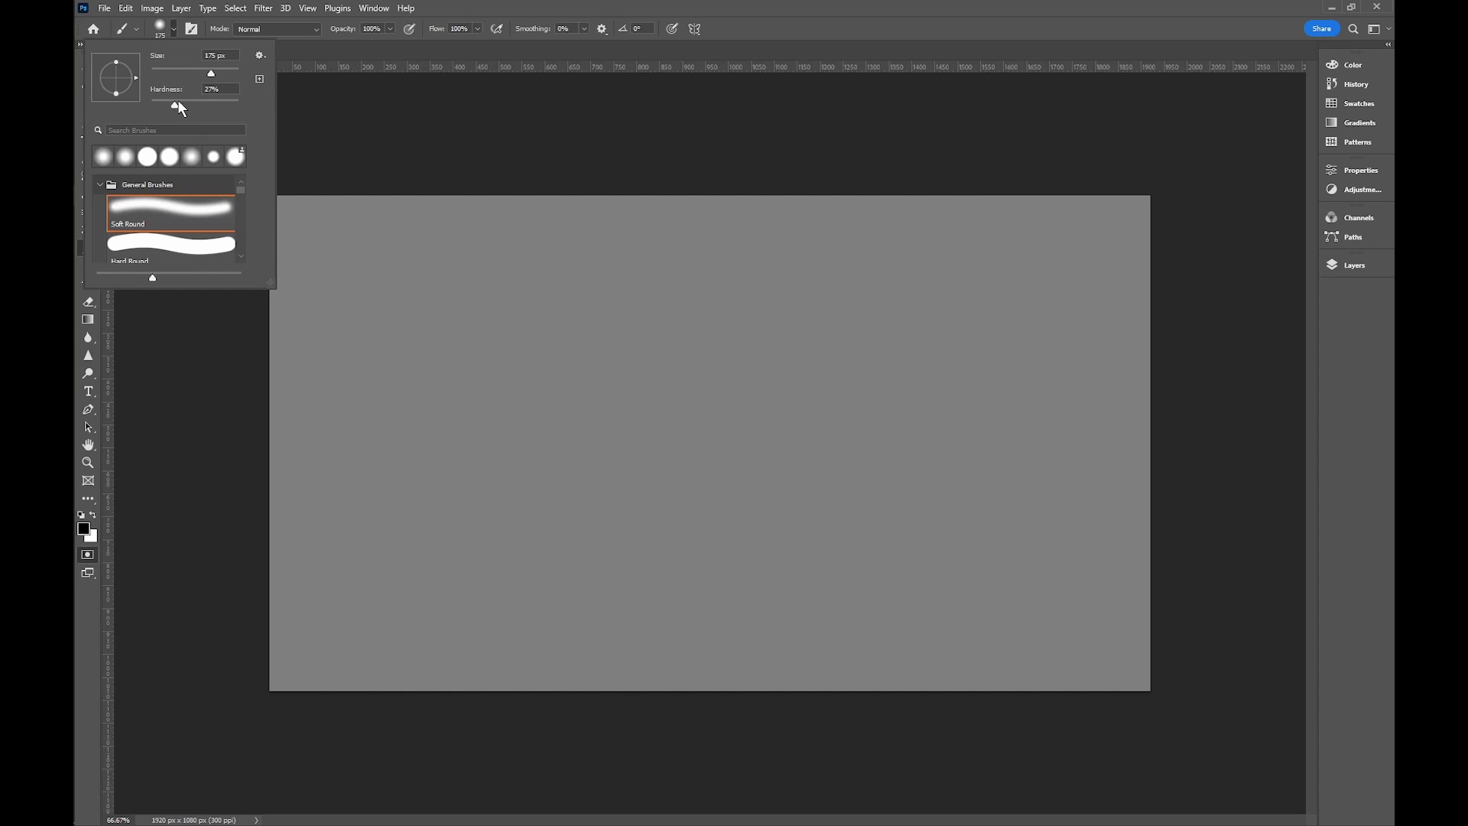
pyautogui.moveTo(175, 104); pyautogui.dragTo(170, 104)
pyautogui.click(339, 125)
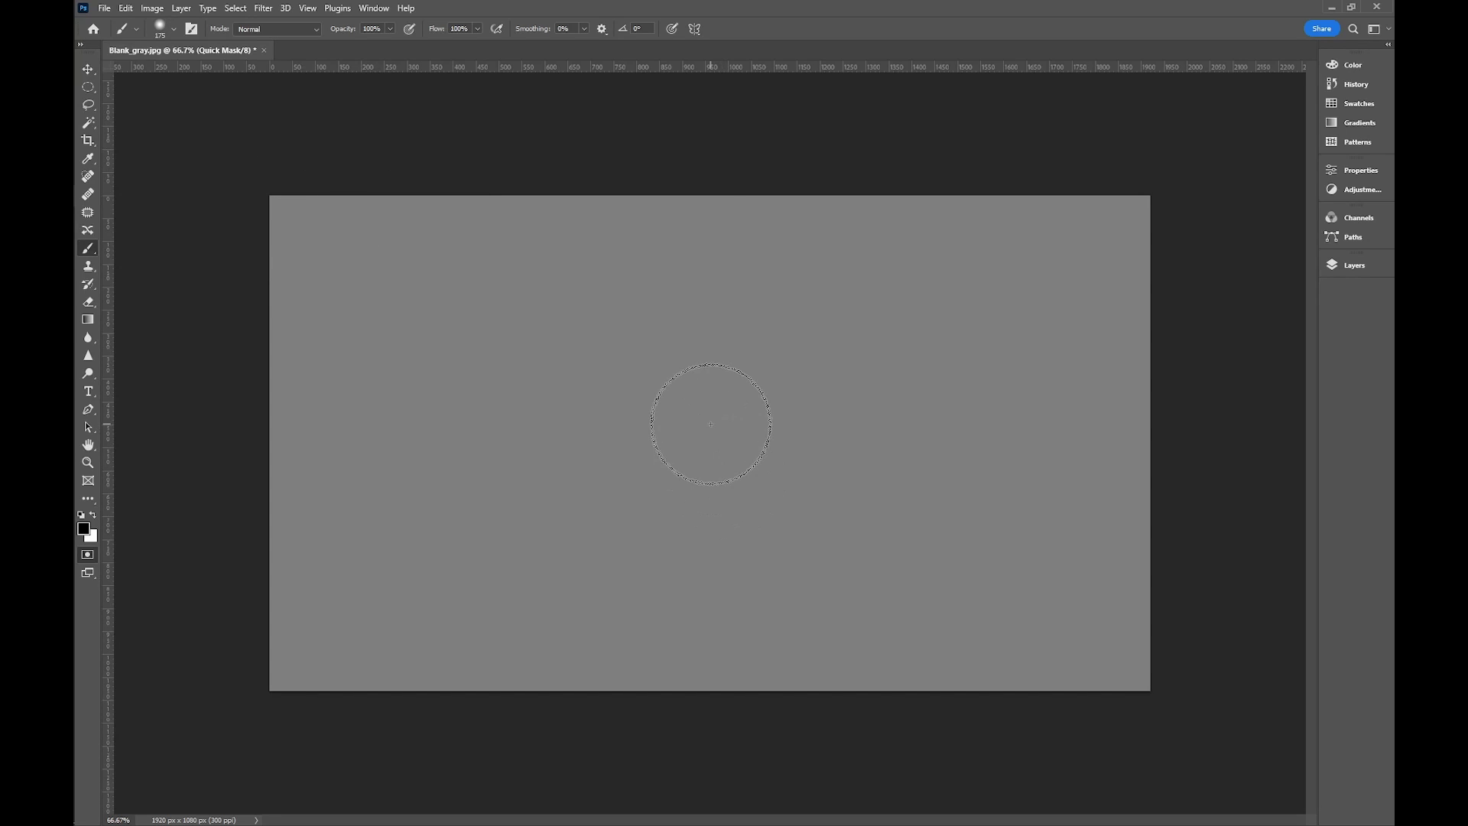
# Enlarge the brush to 200 px, paint a bent stroke across the image and down its right side, and convert it to a selection.
pyautogui.press('[')
pyautogui.press('[')
pyautogui.press(']')
pyautogui.press(']')
pyautogui.press(']')
pyautogui.moveTo(511, 371)
pyautogui.mouseDown()
pyautogui.moveTo(969, 394)
pyautogui.moveTo(958, 587)
pyautogui.mouseUp()
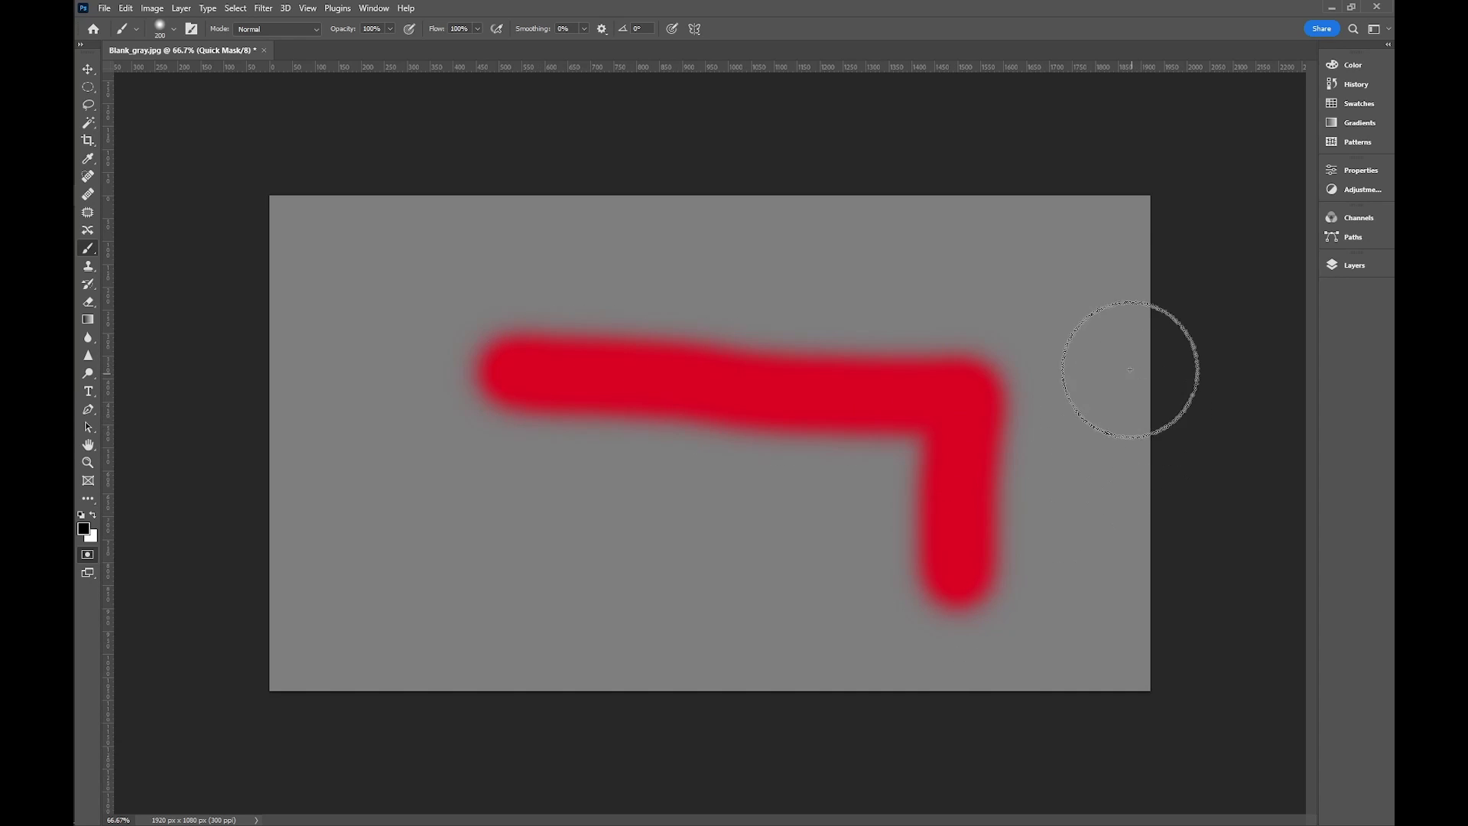
pyautogui.press('q')
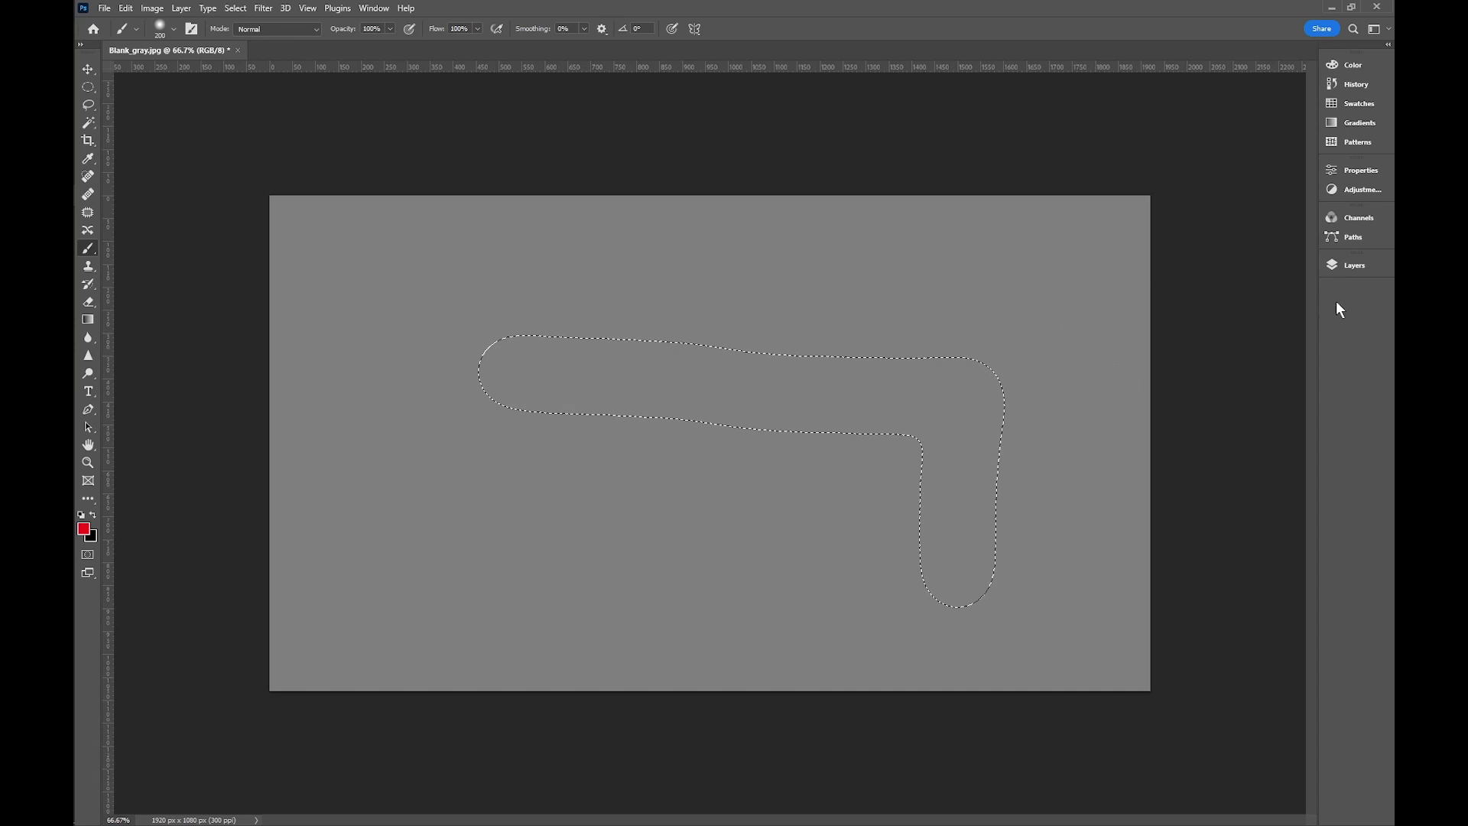
# Add a Curves adjustment layer from the painted selection and raise the curve's midpoint to brighten that area.
pyautogui.click(1345, 265)
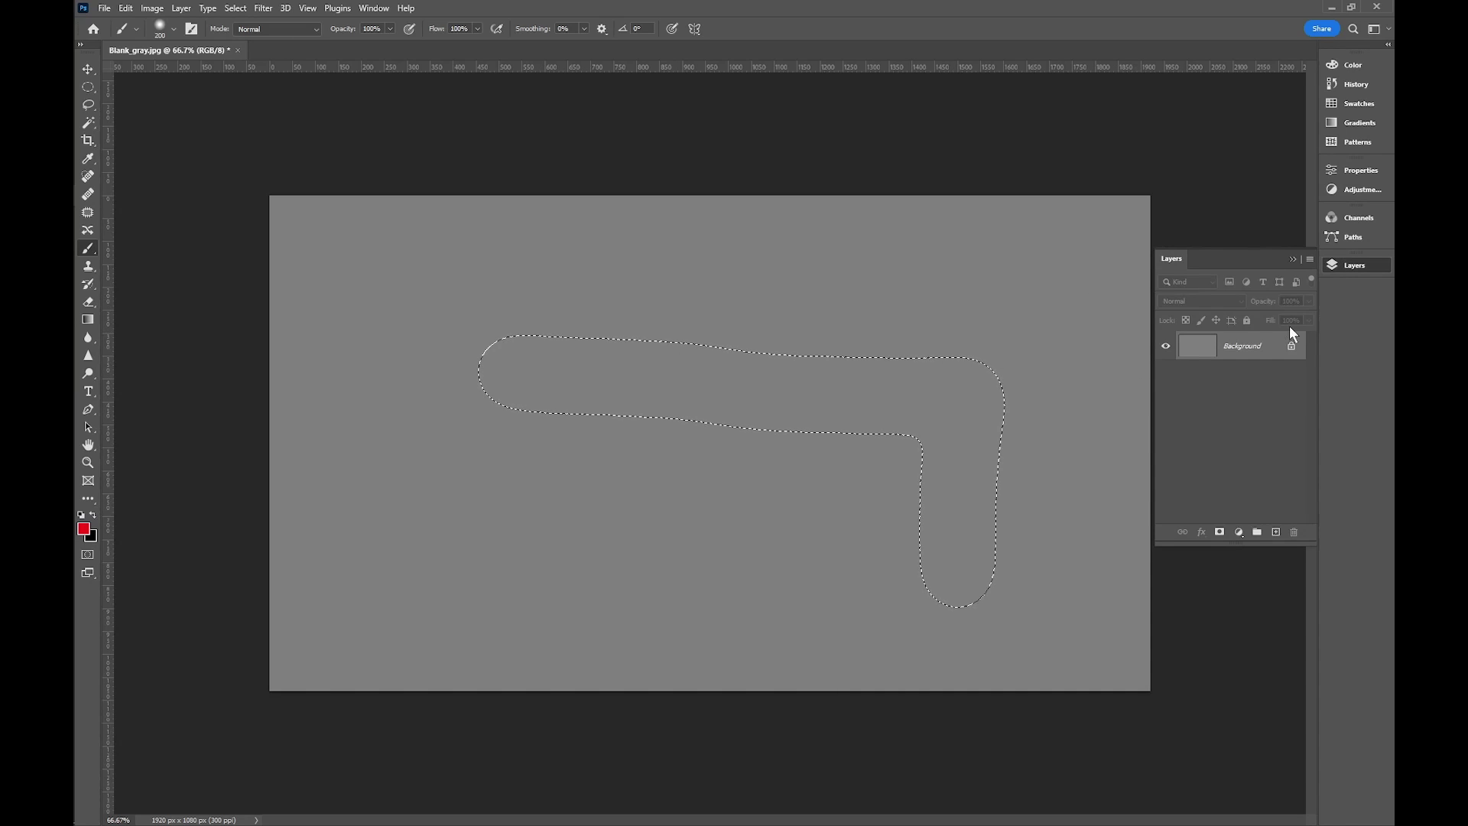
pyautogui.click(1240, 532)
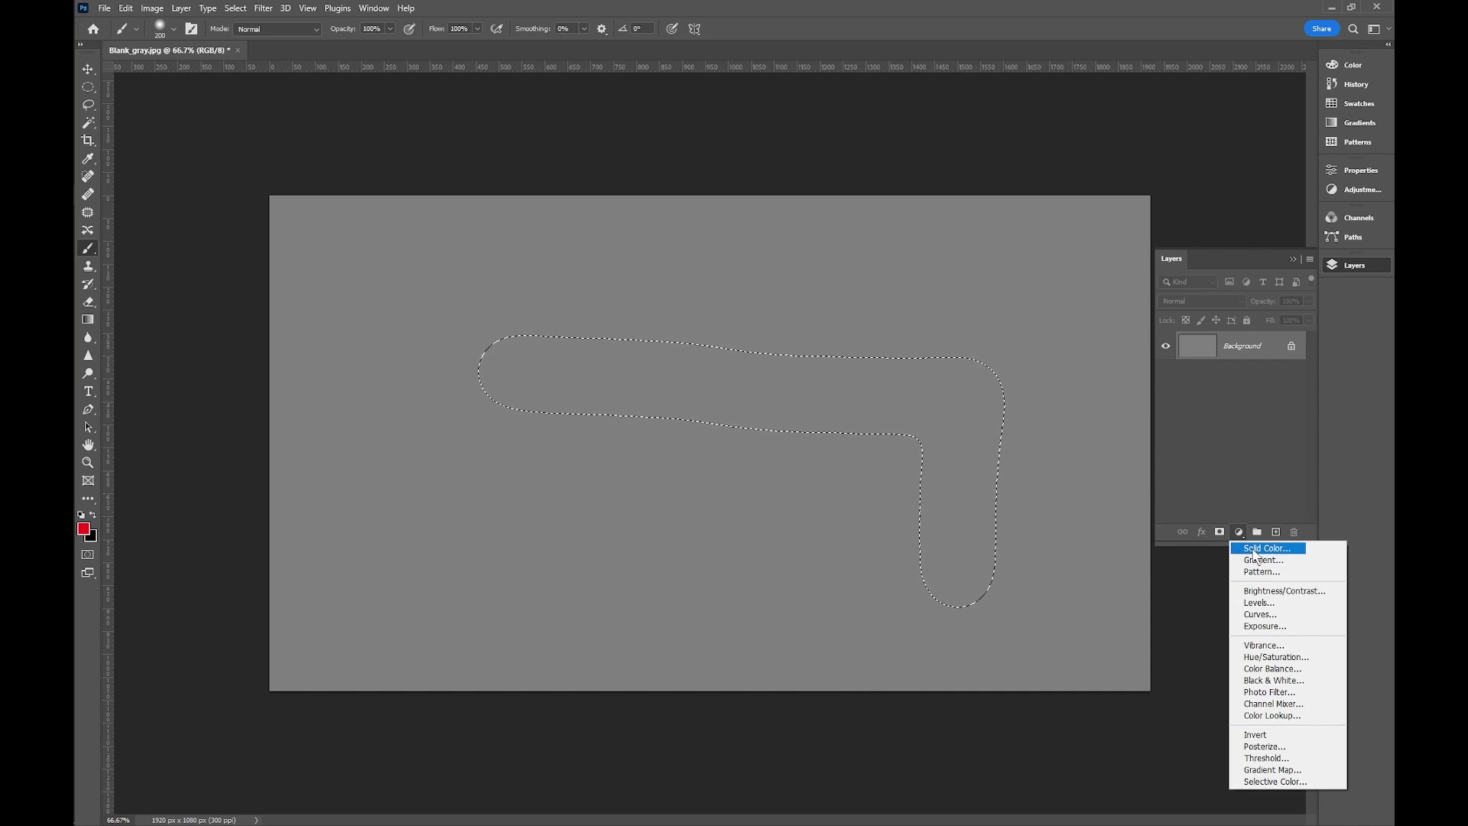
pyautogui.click(1270, 620)
pyautogui.moveTo(1225, 311); pyautogui.dragTo(1198, 281)
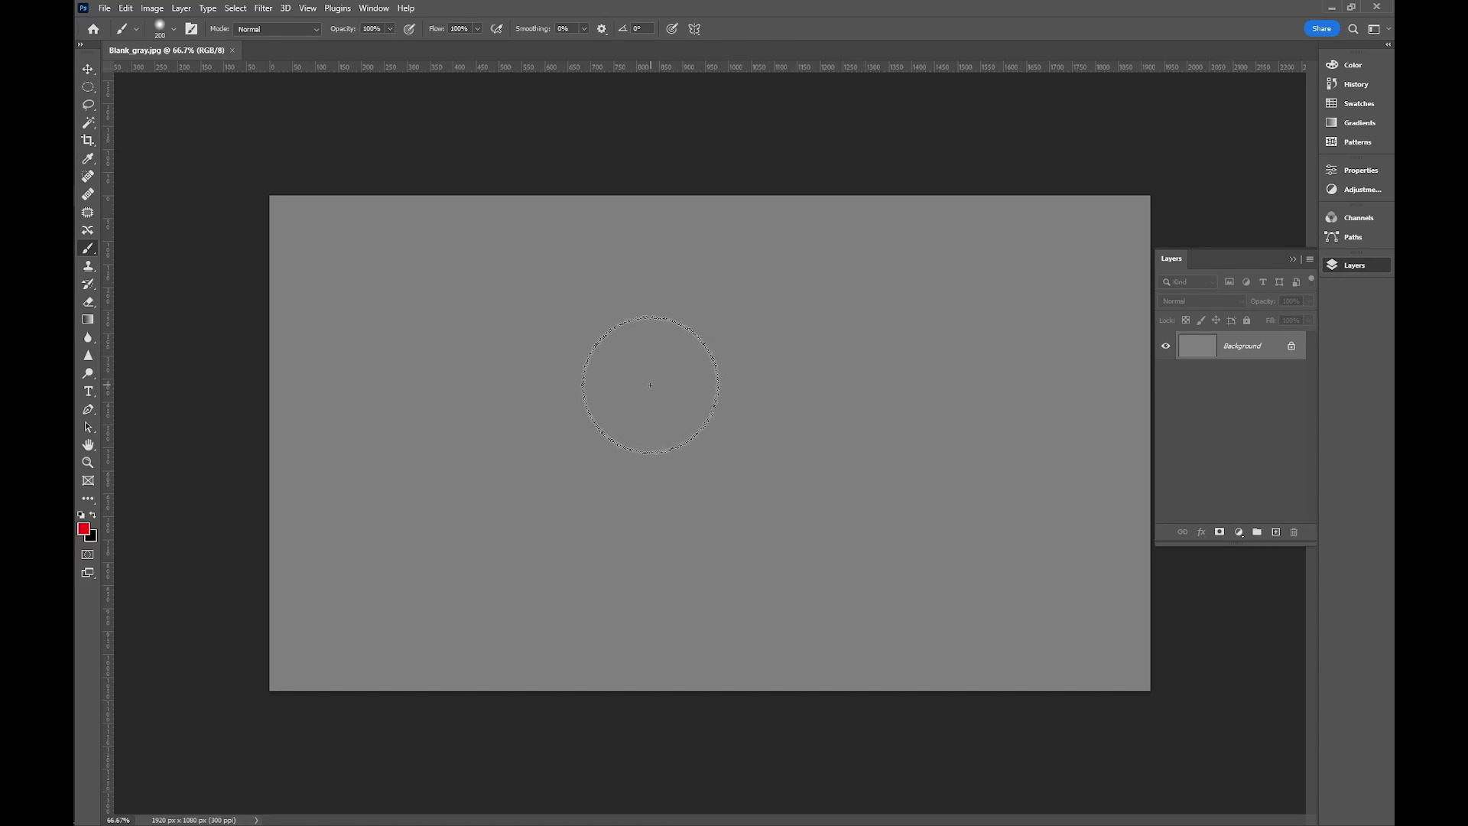
# Paint a new bent stroke in Quick Mask mode across the upper part of the image and down its right side.
pyautogui.press('q')
pyautogui.moveTo(473, 345)
pyautogui.mouseDown()
pyautogui.moveTo(963, 314)
pyautogui.moveTo(954, 535)
pyautogui.mouseUp()
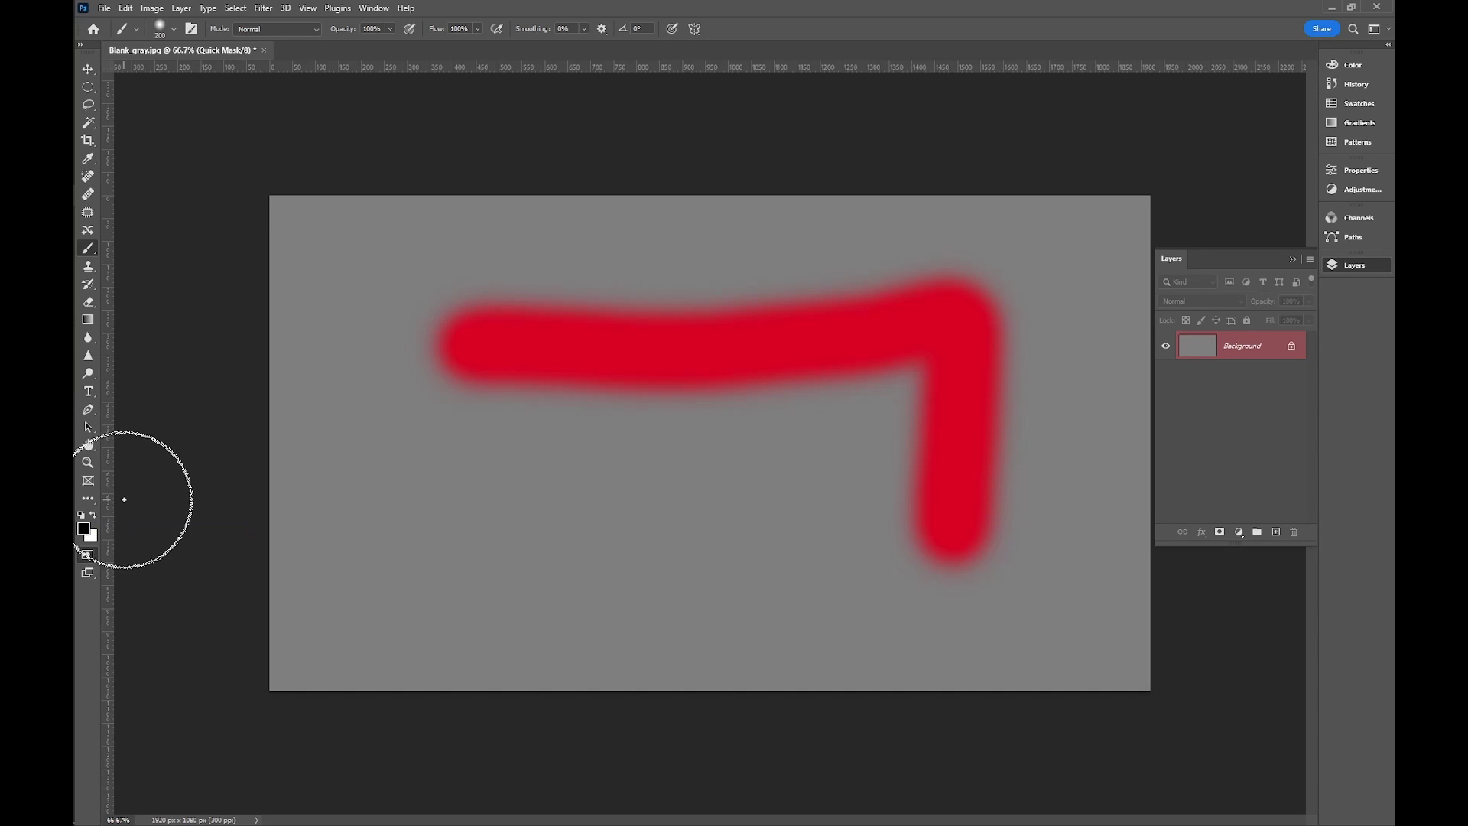
# Erase three narrow strips across the painted mask with a white 75 px brush at 84% hardness, and return to the normal selection.
pyautogui.press('x')
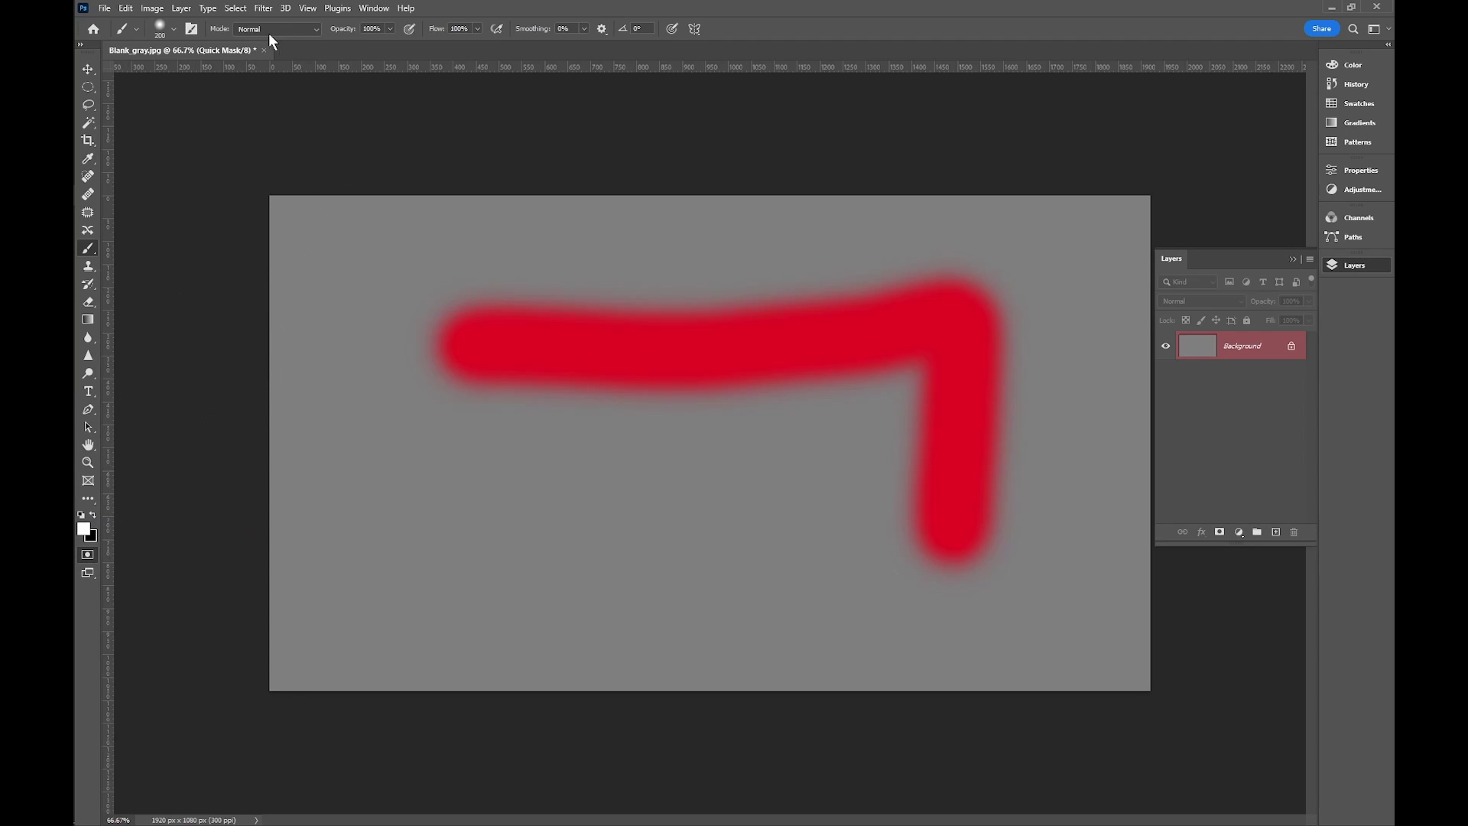
pyautogui.click(175, 29)
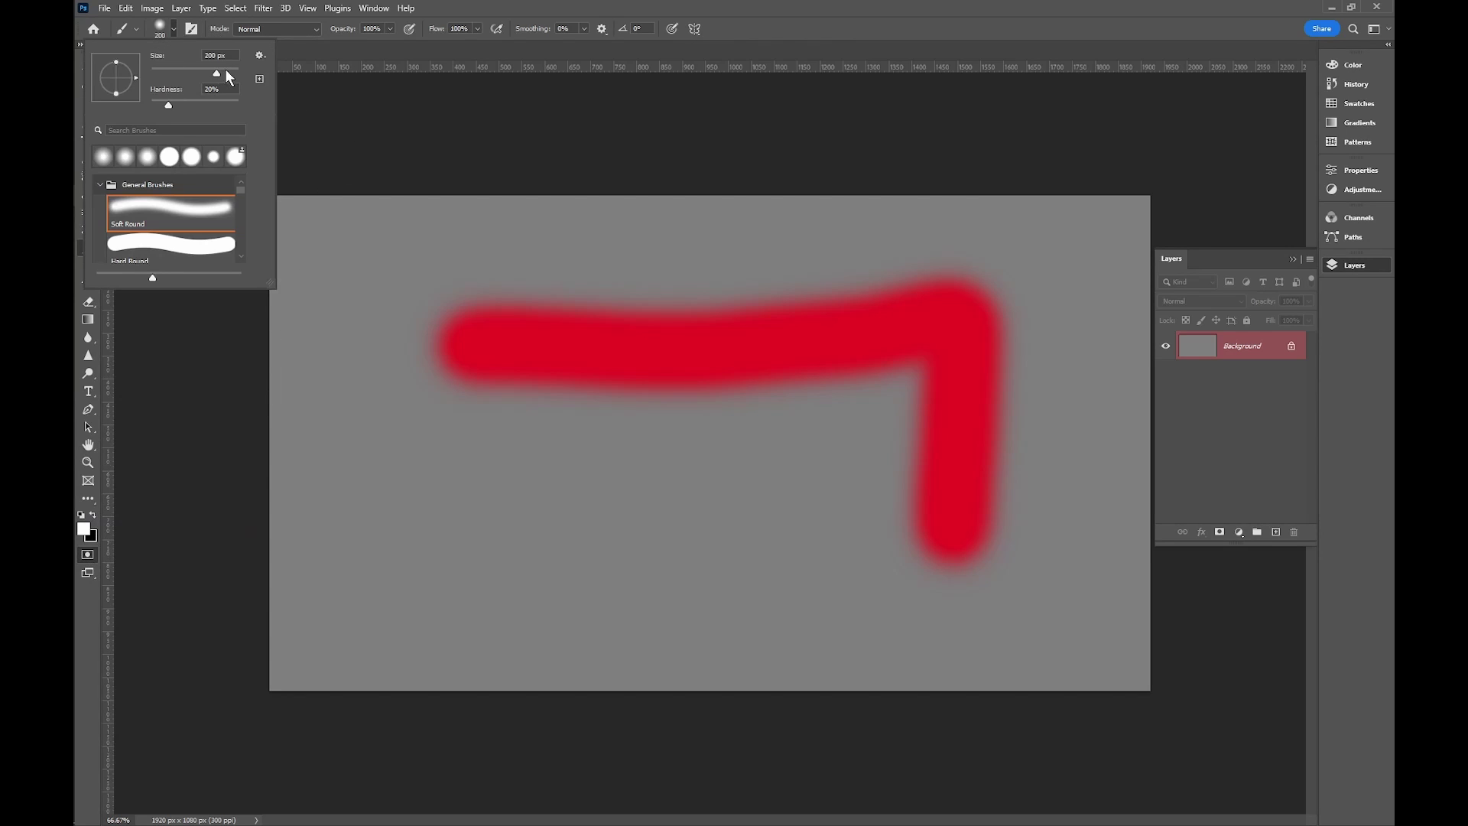
pyautogui.moveTo(191, 69); pyautogui.dragTo(195, 104)
pyautogui.click(444, 129)
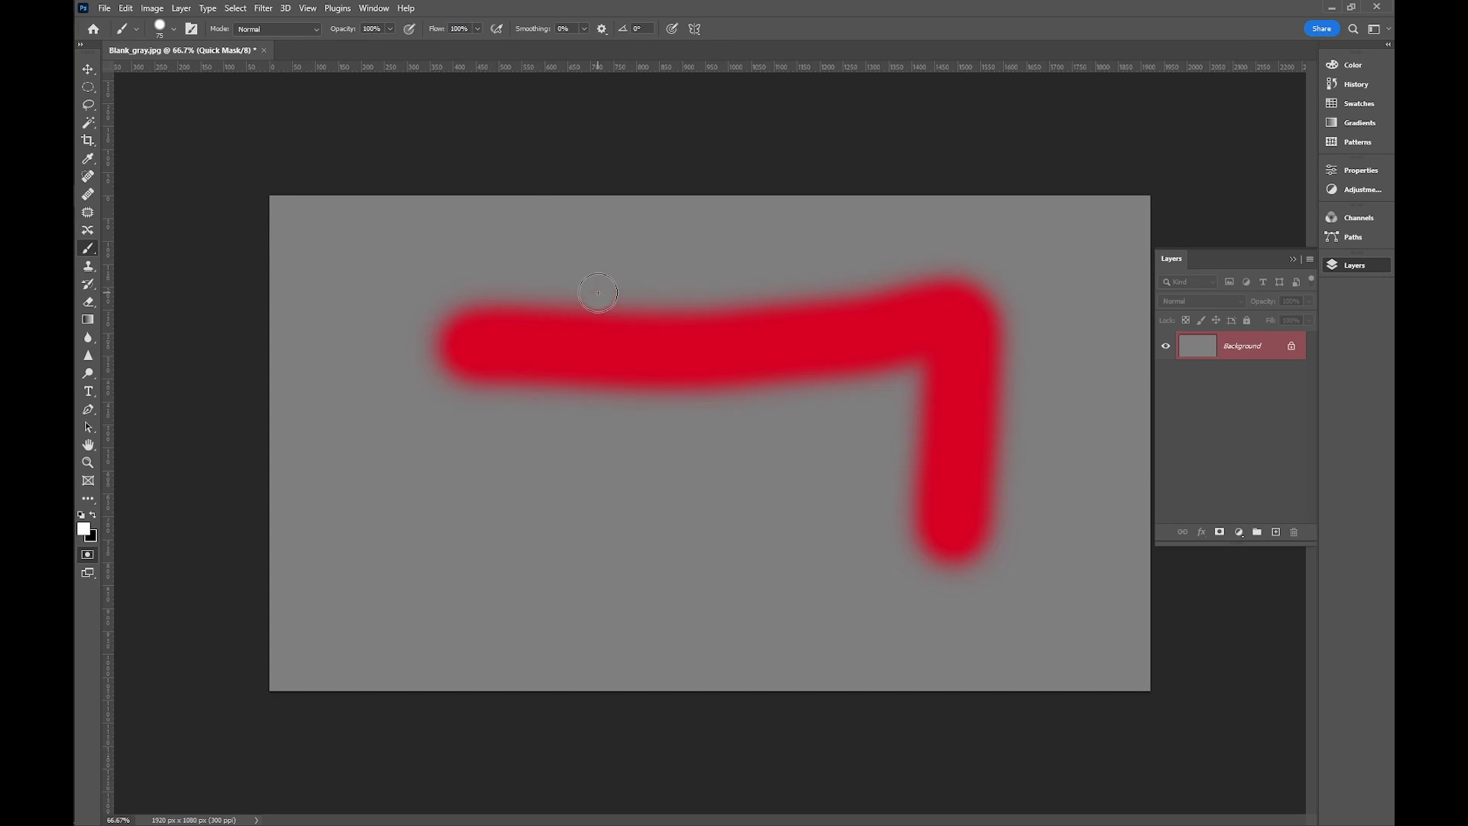
pyautogui.moveTo(596, 295); pyautogui.dragTo(596, 428)
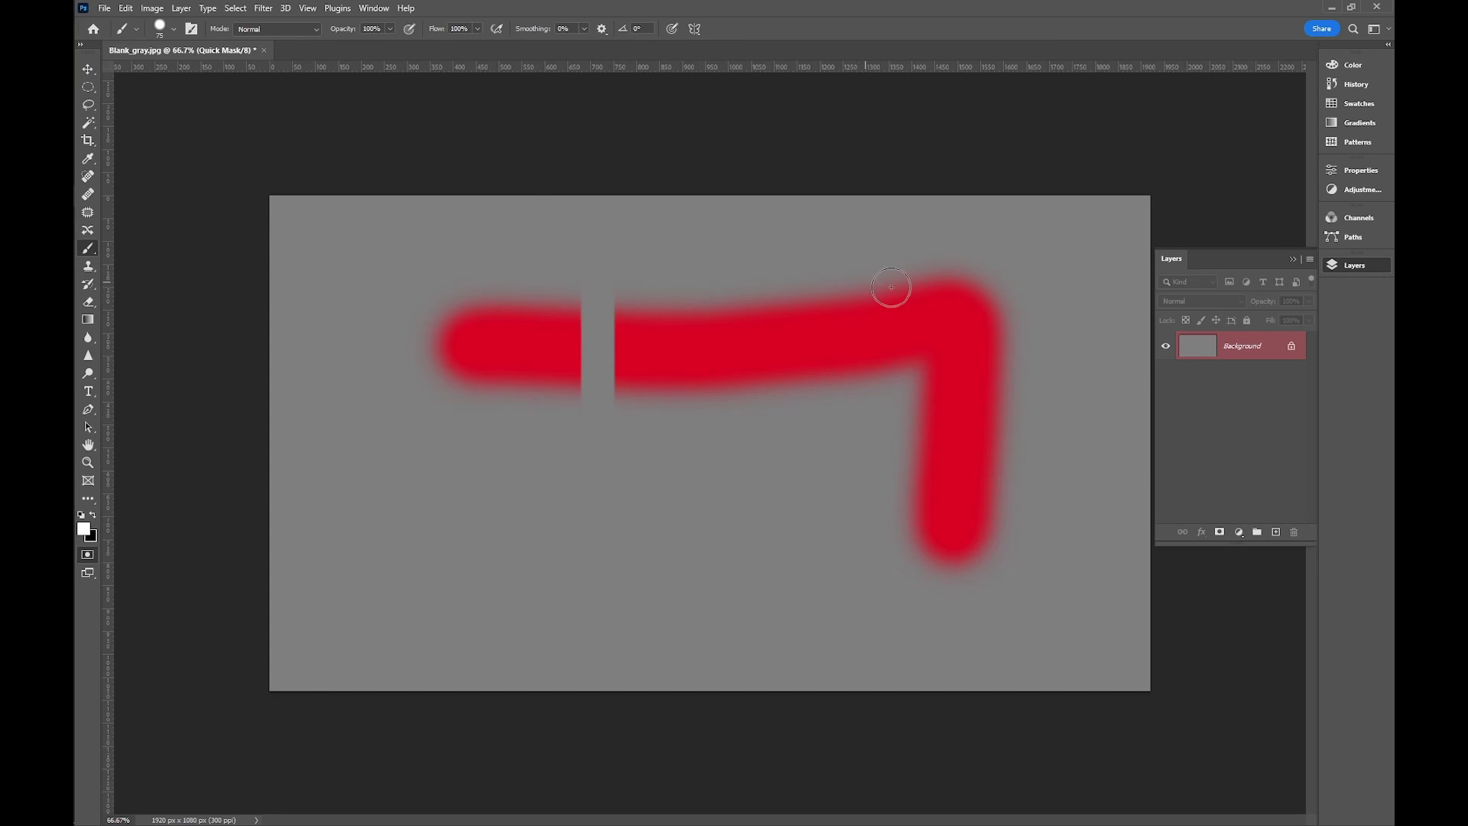
pyautogui.moveTo(979, 285); pyautogui.dragTo(857, 416)
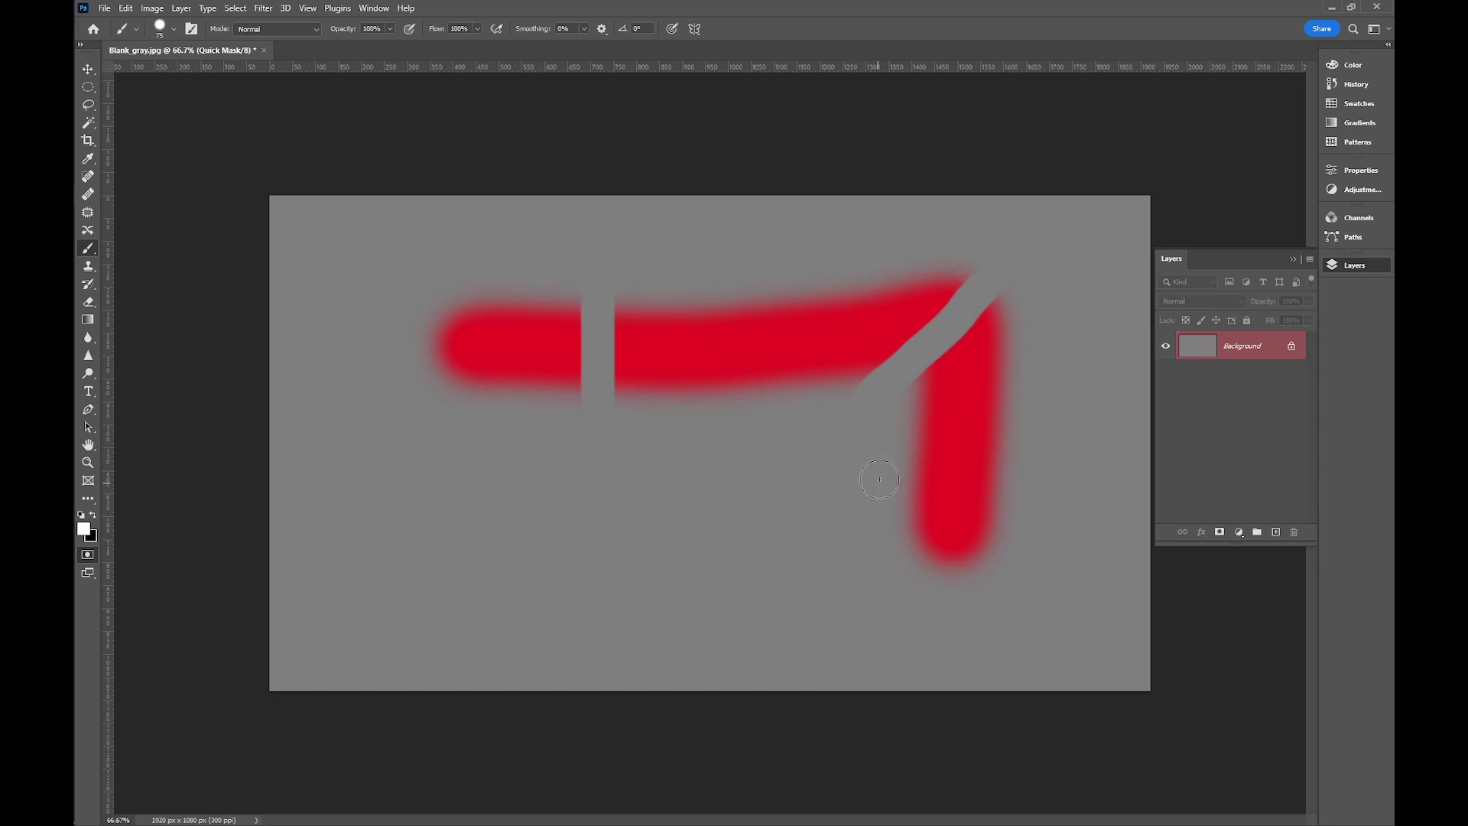
pyautogui.moveTo(880, 479); pyautogui.dragTo(1049, 467)
pyautogui.press('q')
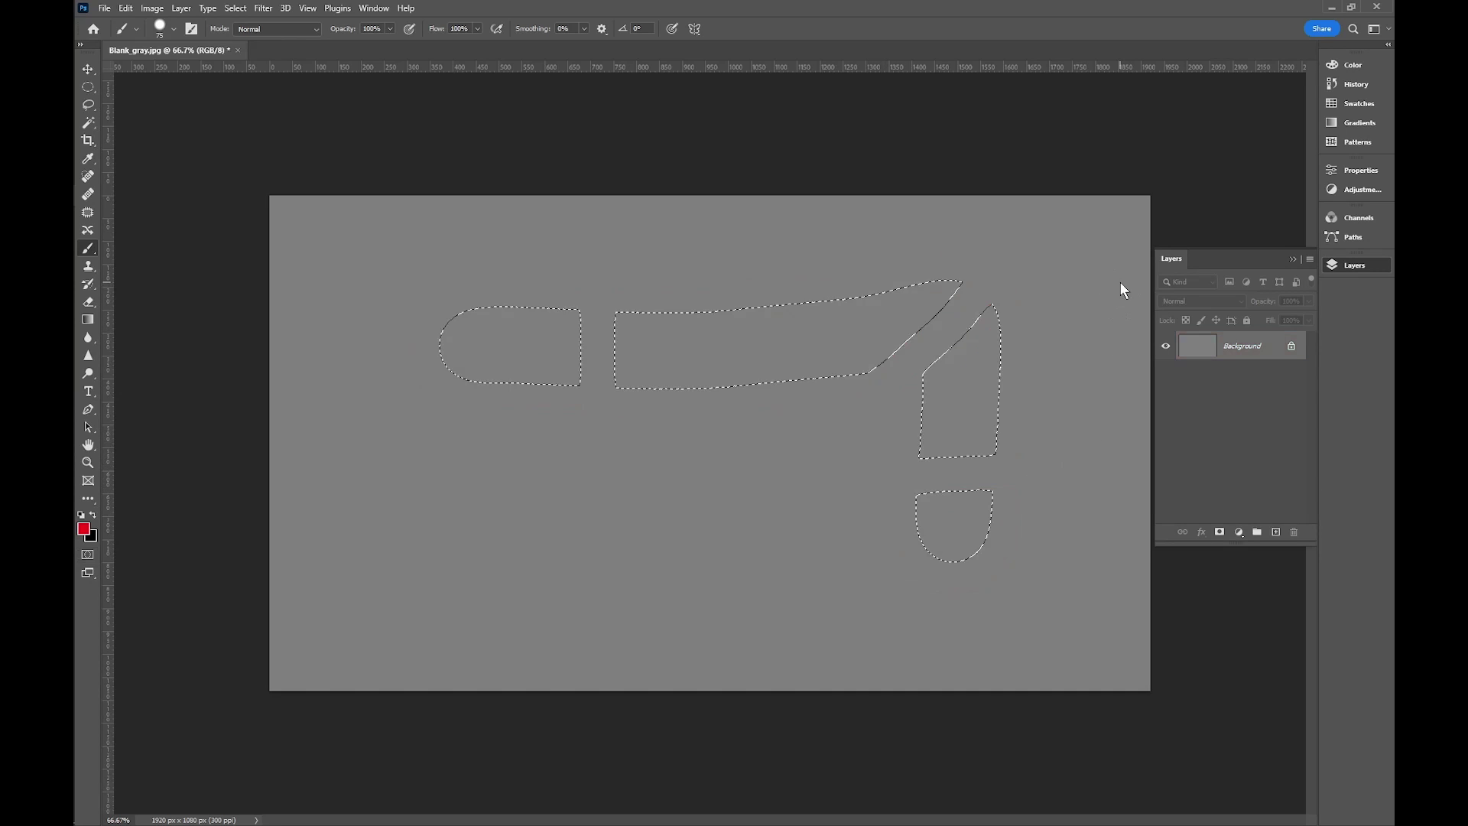
# Add a Curves adjustment layer from the divided selection and lower the curve's midpoint to darken those areas.
pyautogui.click(1239, 531)
pyautogui.click(1255, 617)
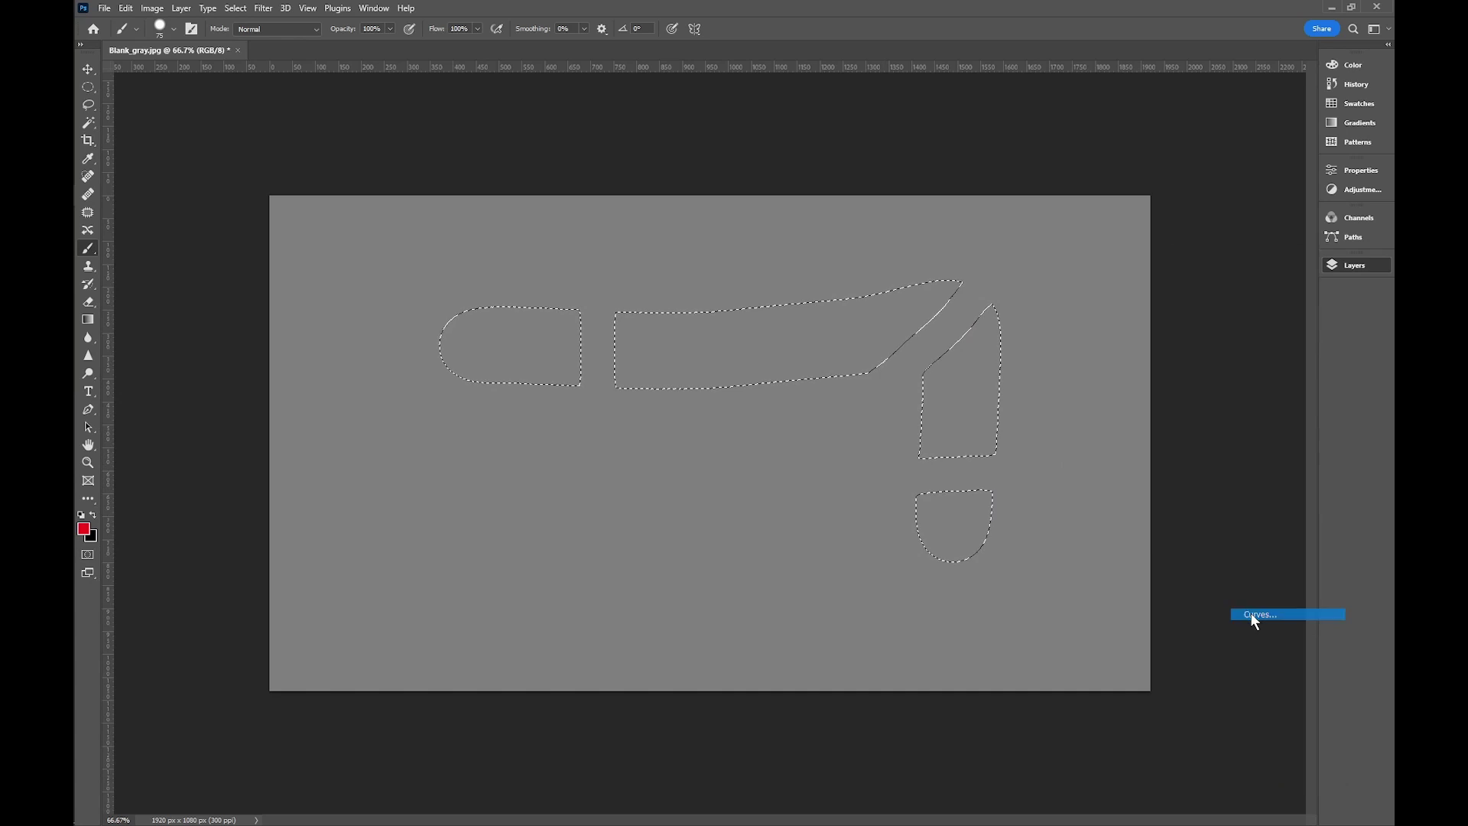
pyautogui.moveTo(1227, 307); pyautogui.dragTo(1251, 362)
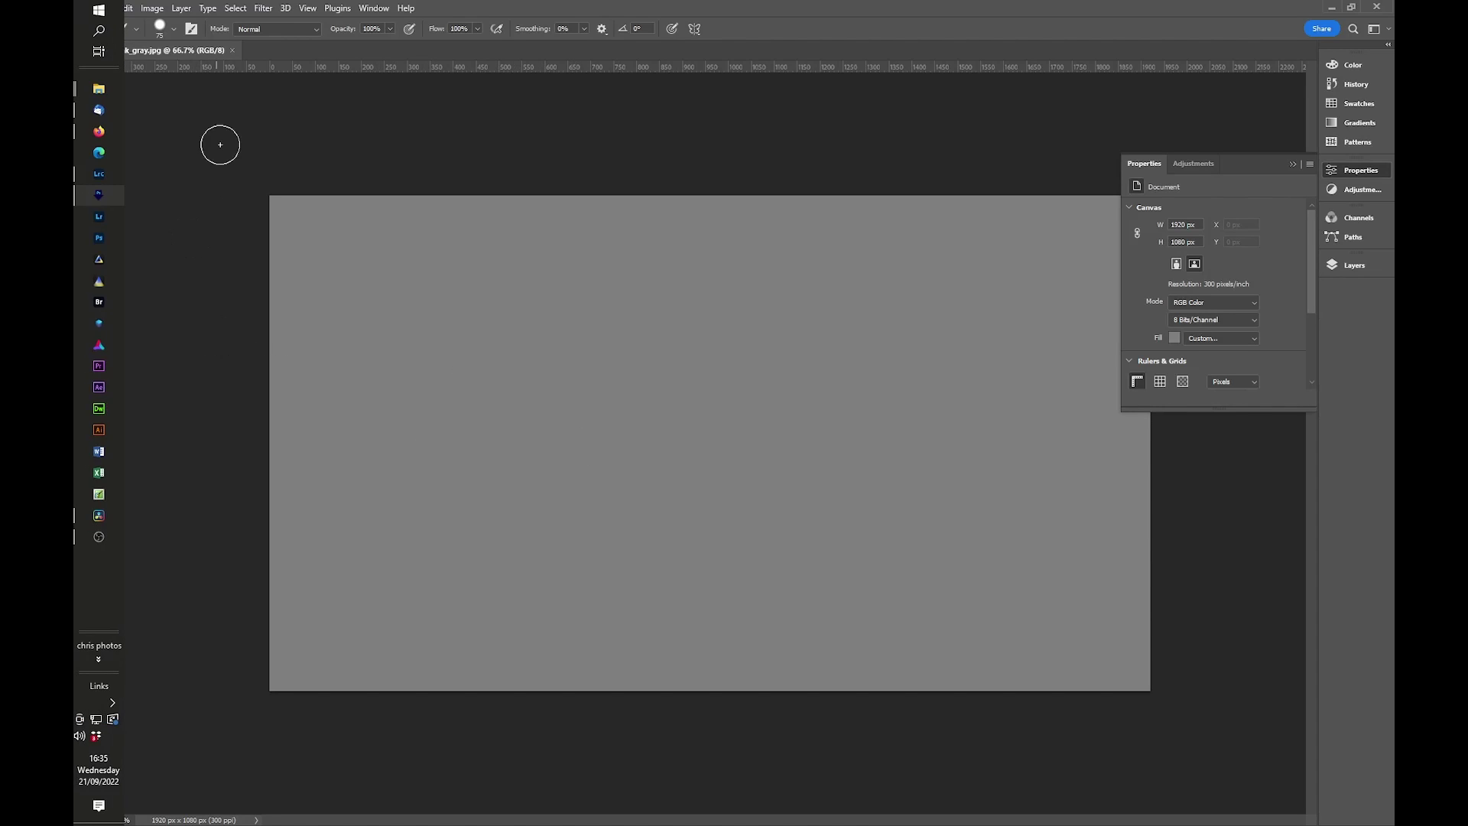
# Outline the area below a straight diagonal from the image's upper left edge to its lower right edge with the Polygonal Lasso tool.
pyautogui.click(89, 106)
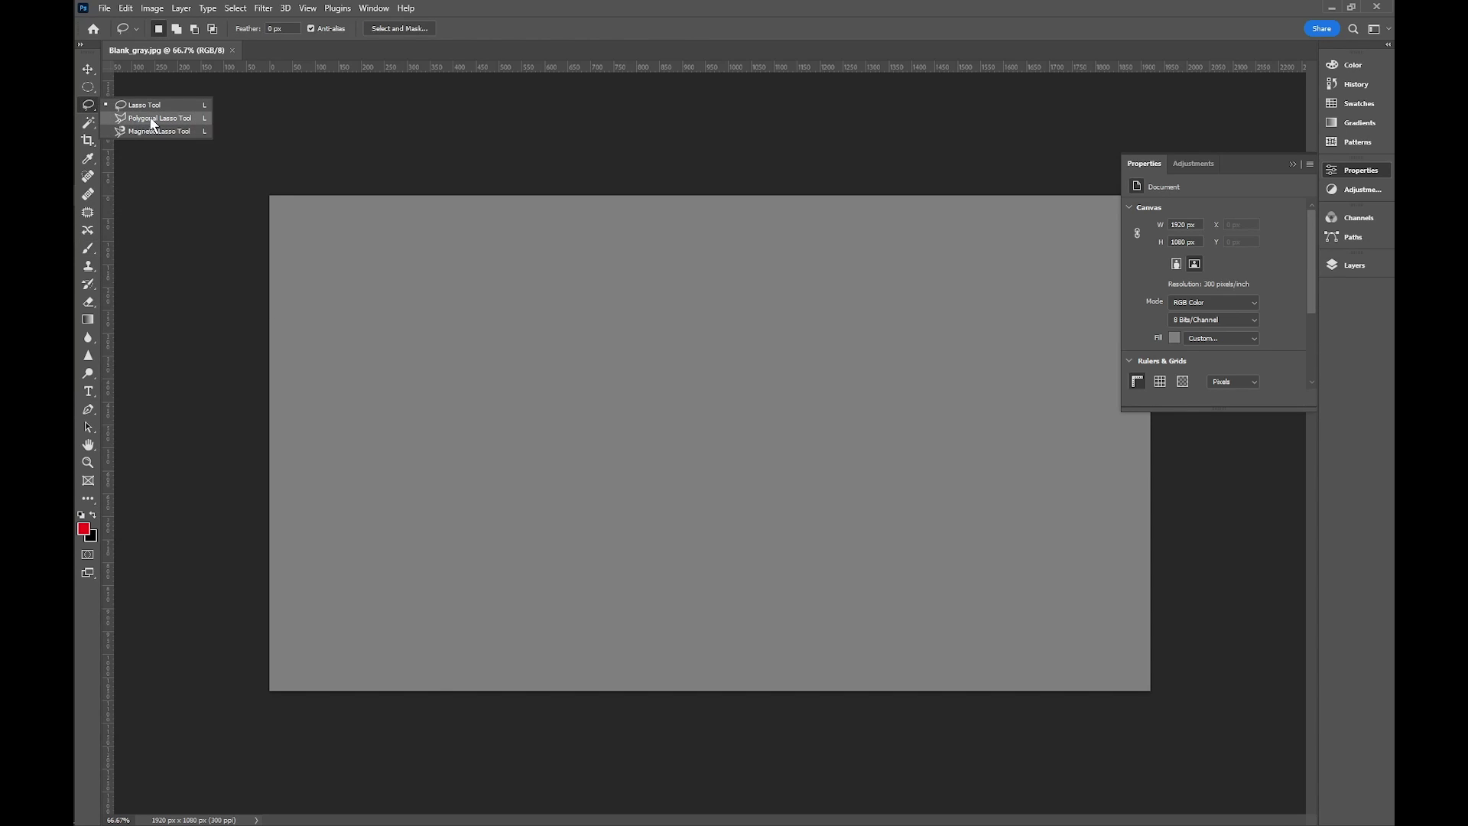
pyautogui.click(152, 118)
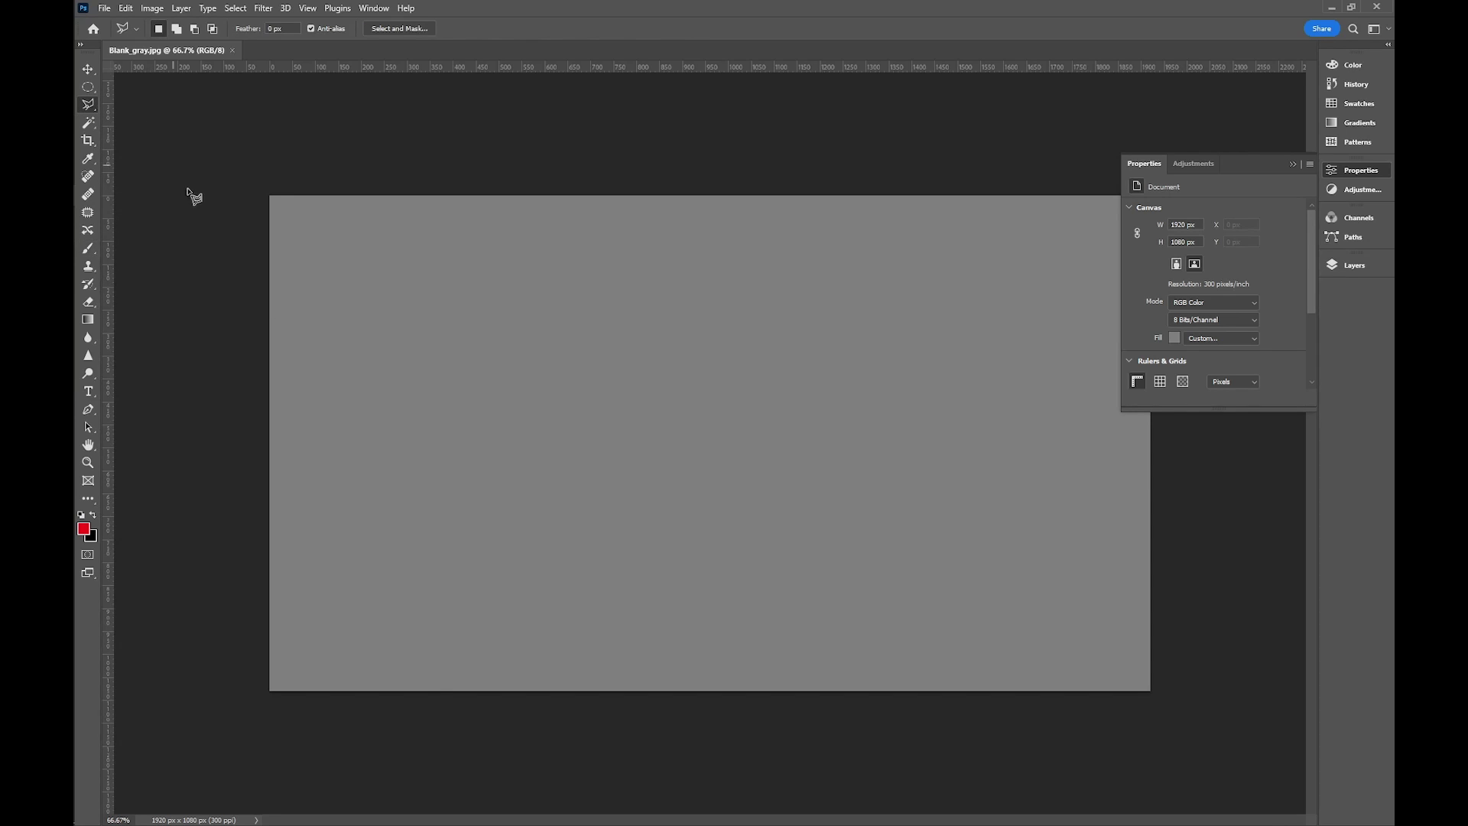
pyautogui.click(236, 279)
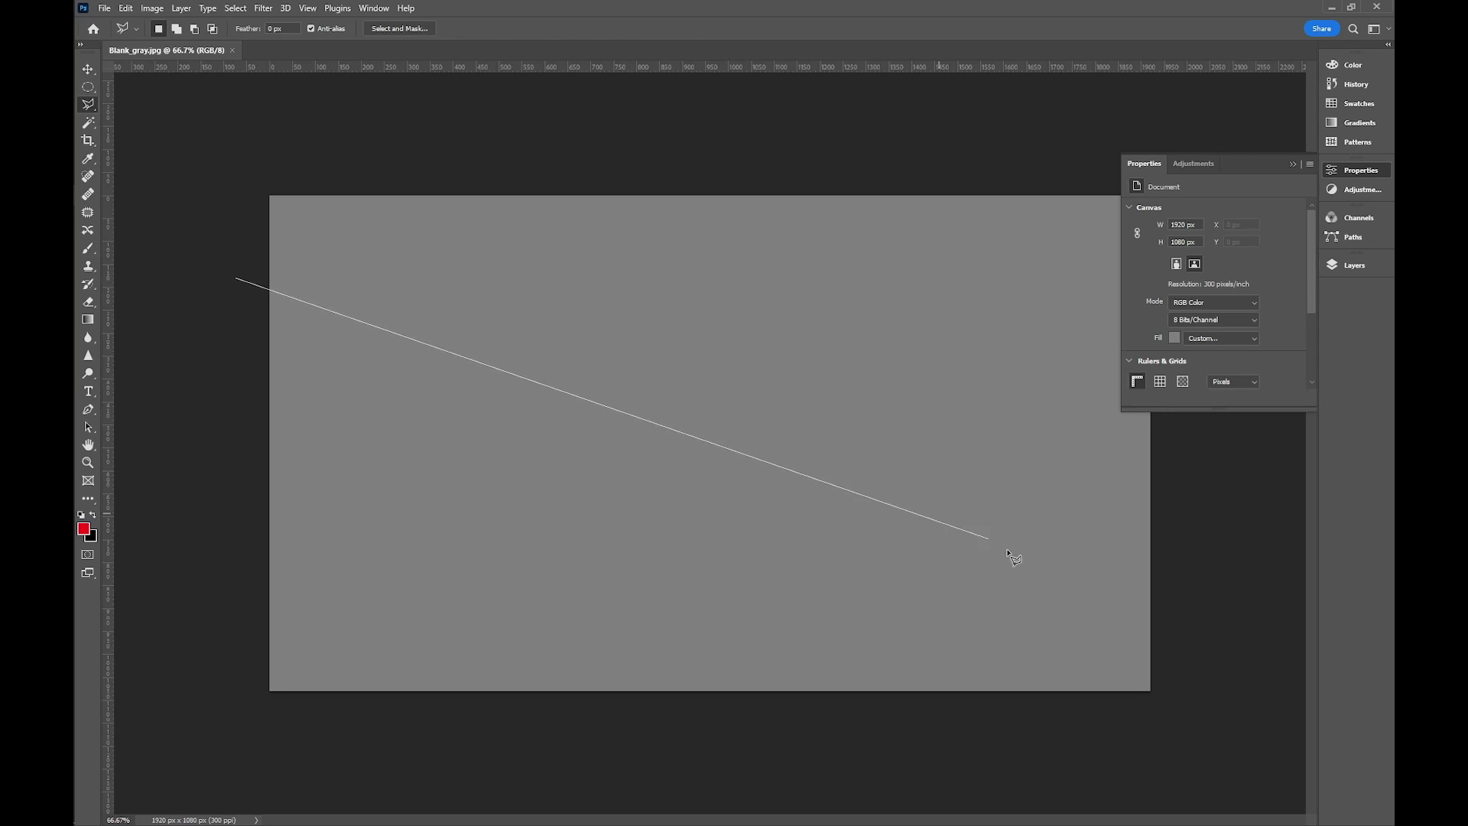
pyautogui.click(1223, 644)
pyautogui.click(1097, 790)
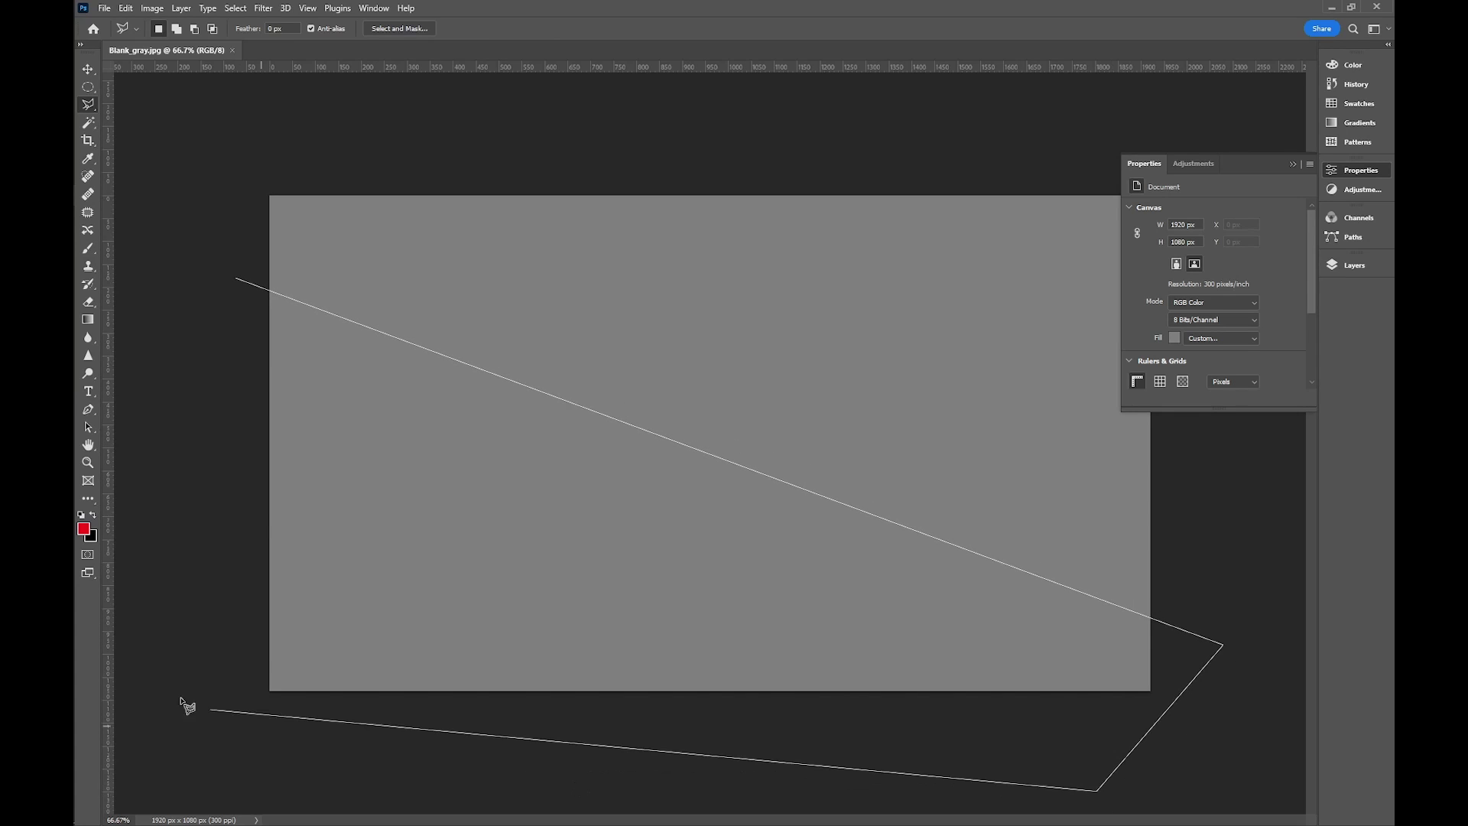
pyautogui.click(174, 694)
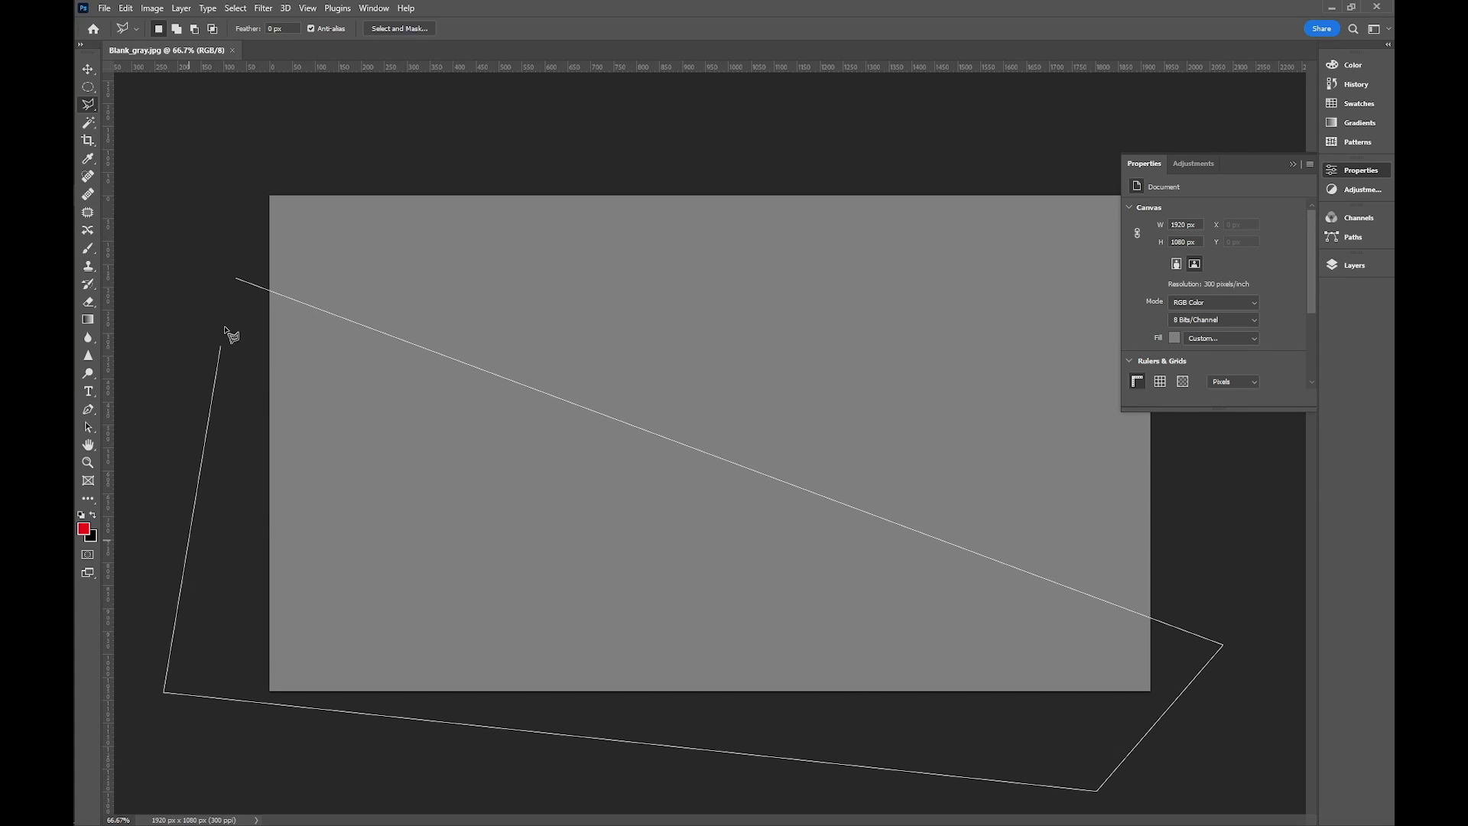
pyautogui.click(236, 280)
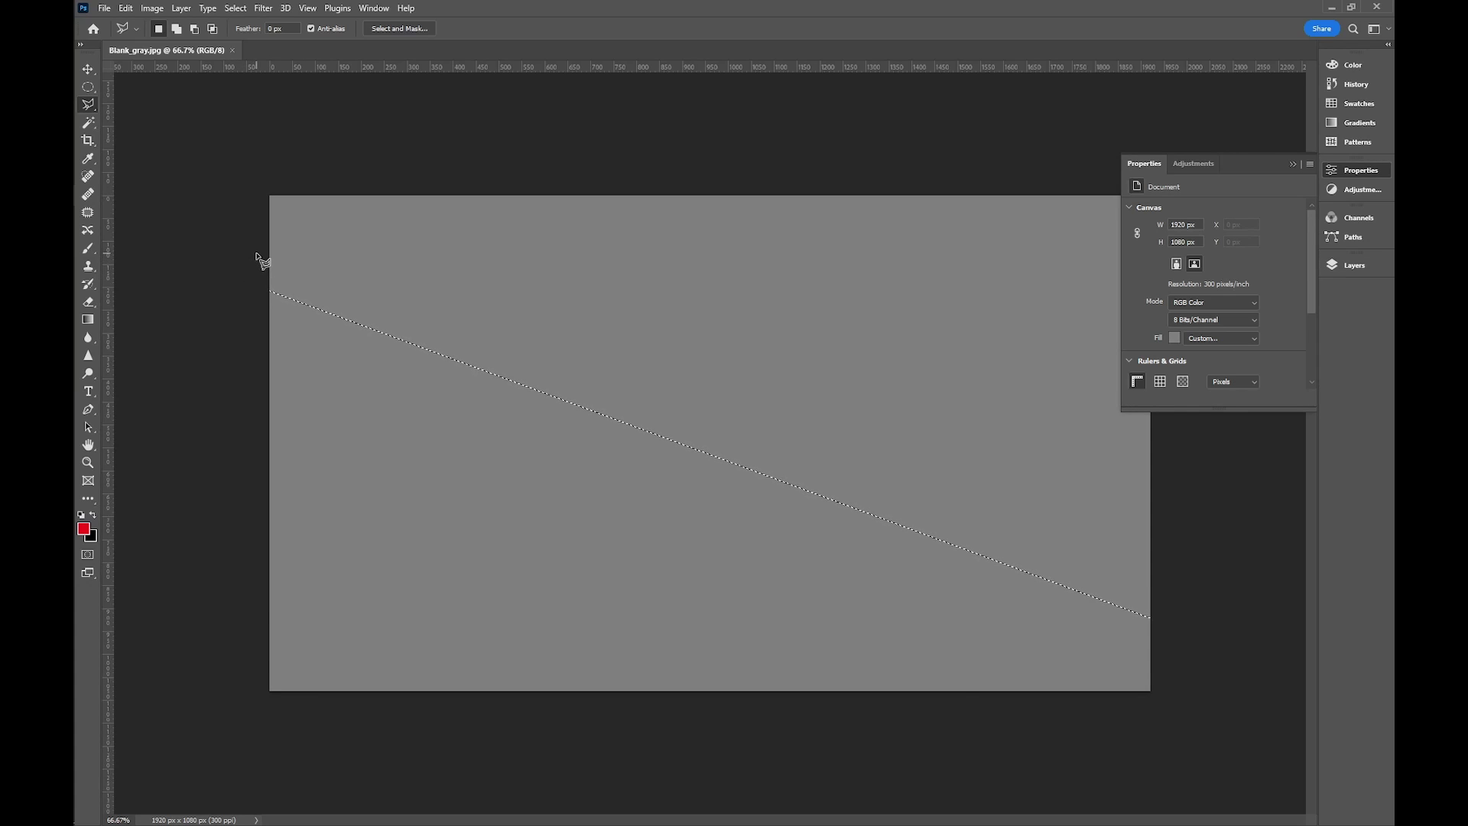
pyautogui.hotkey('alt', 'BackSpace')
pyautogui.hotkey('ctrl', 'z')
# Show the diagonal selection in Quick Mask mode and erase the mask's lower right edge with a softened white brush.
pyautogui.press('q')
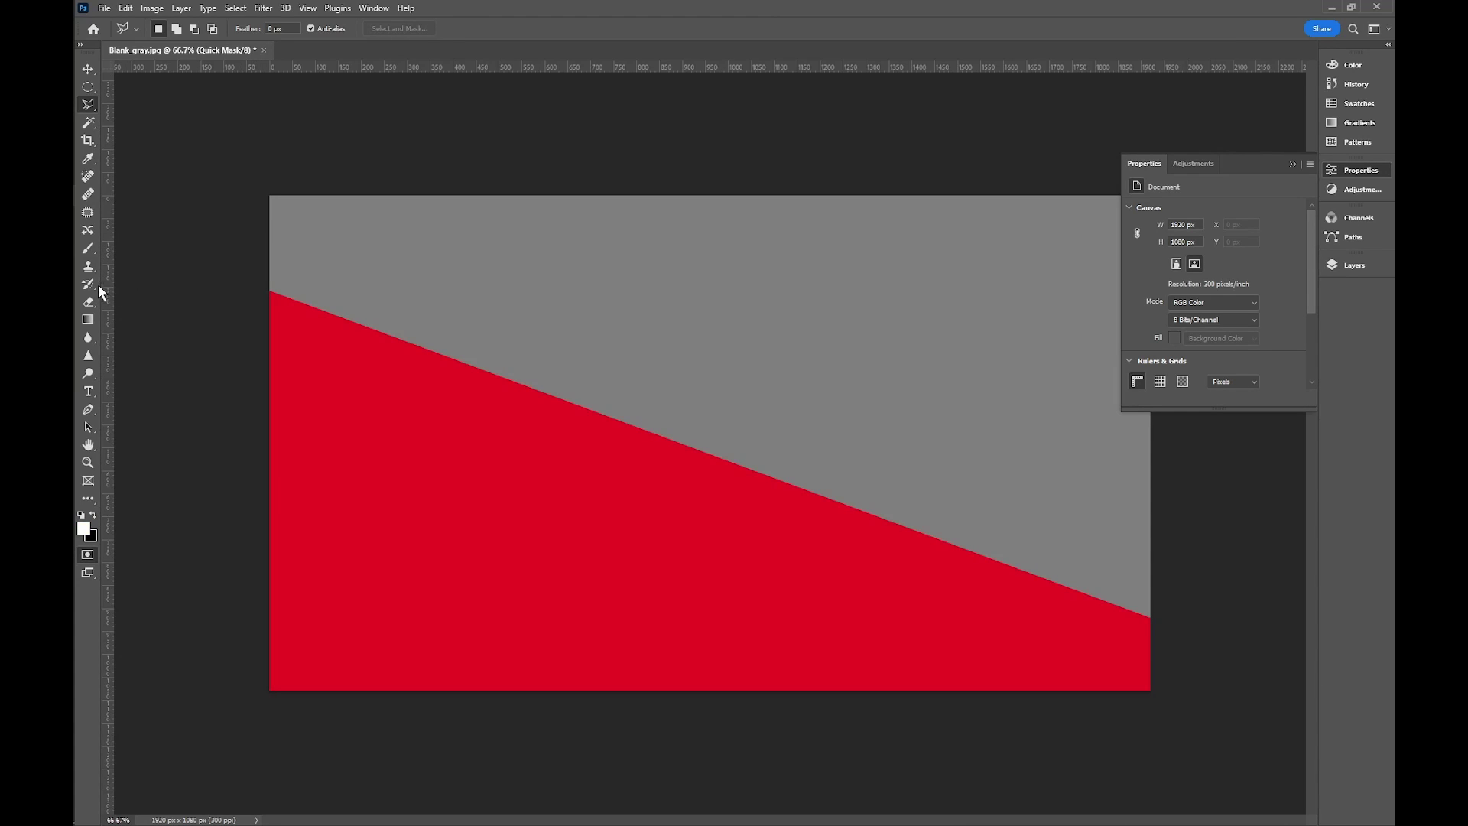
pyautogui.click(88, 250)
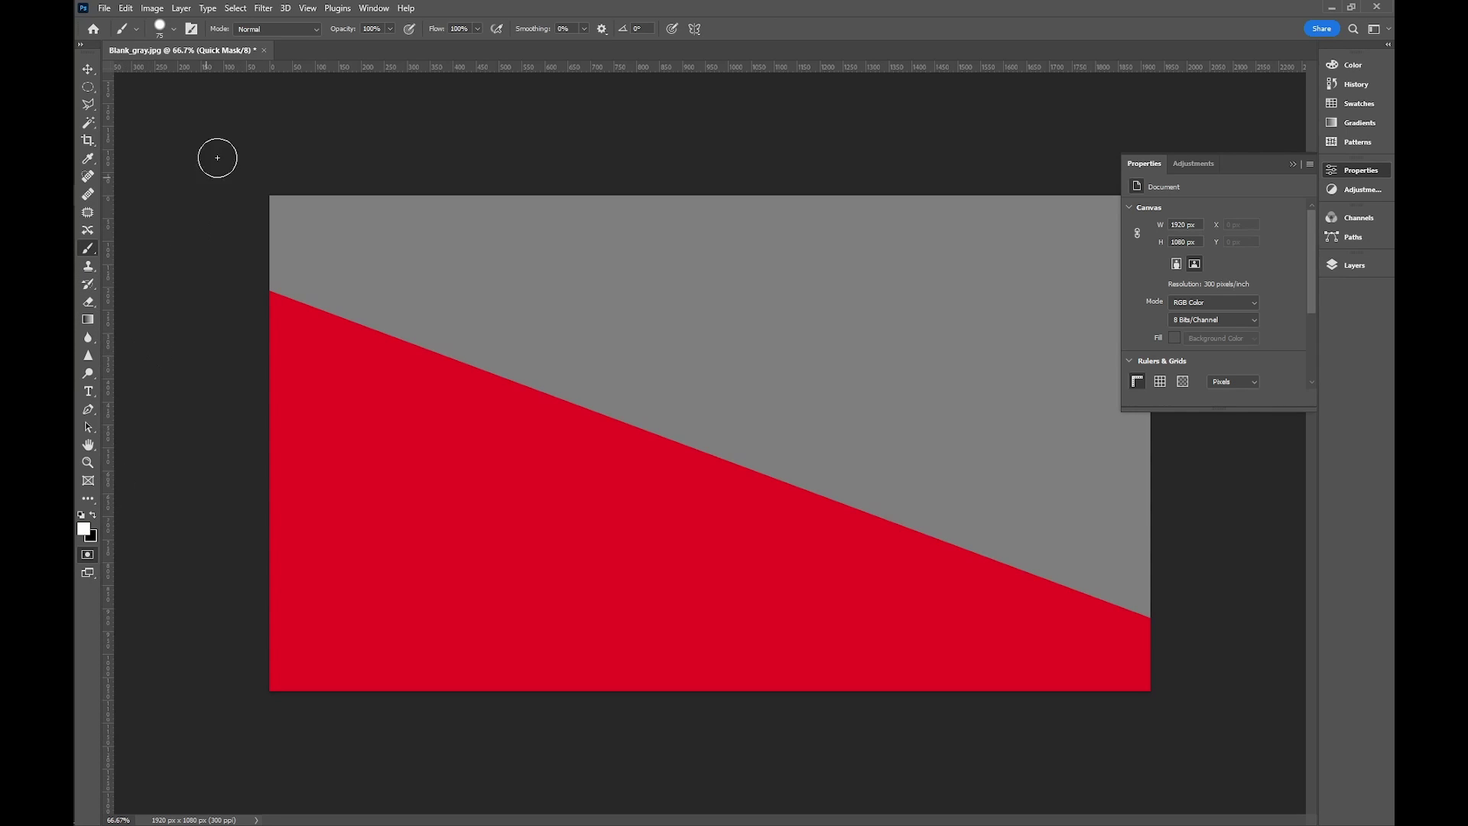
pyautogui.click(173, 29)
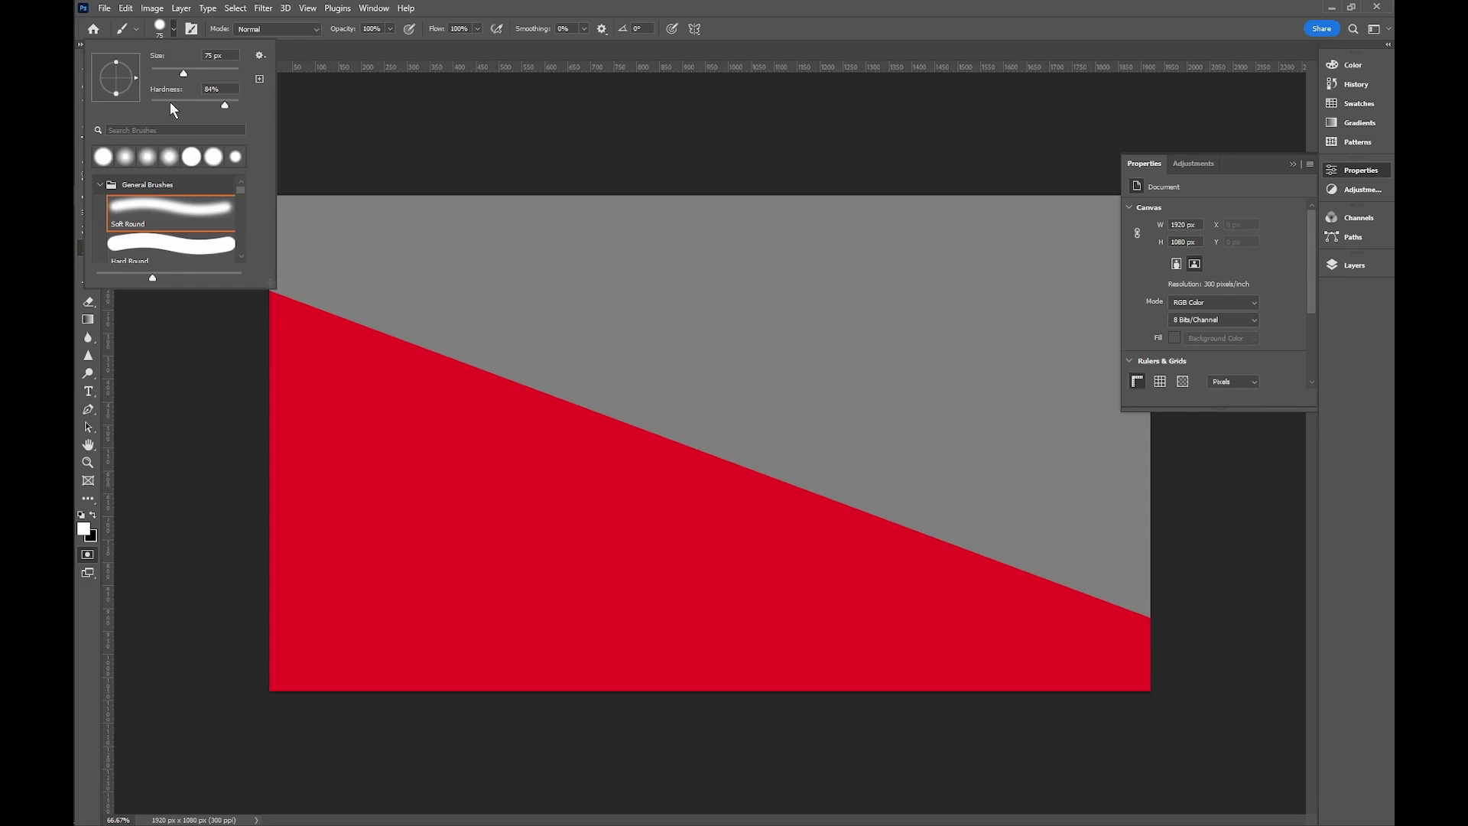
pyautogui.moveTo(223, 103); pyautogui.dragTo(165, 107)
pyautogui.click(392, 128)
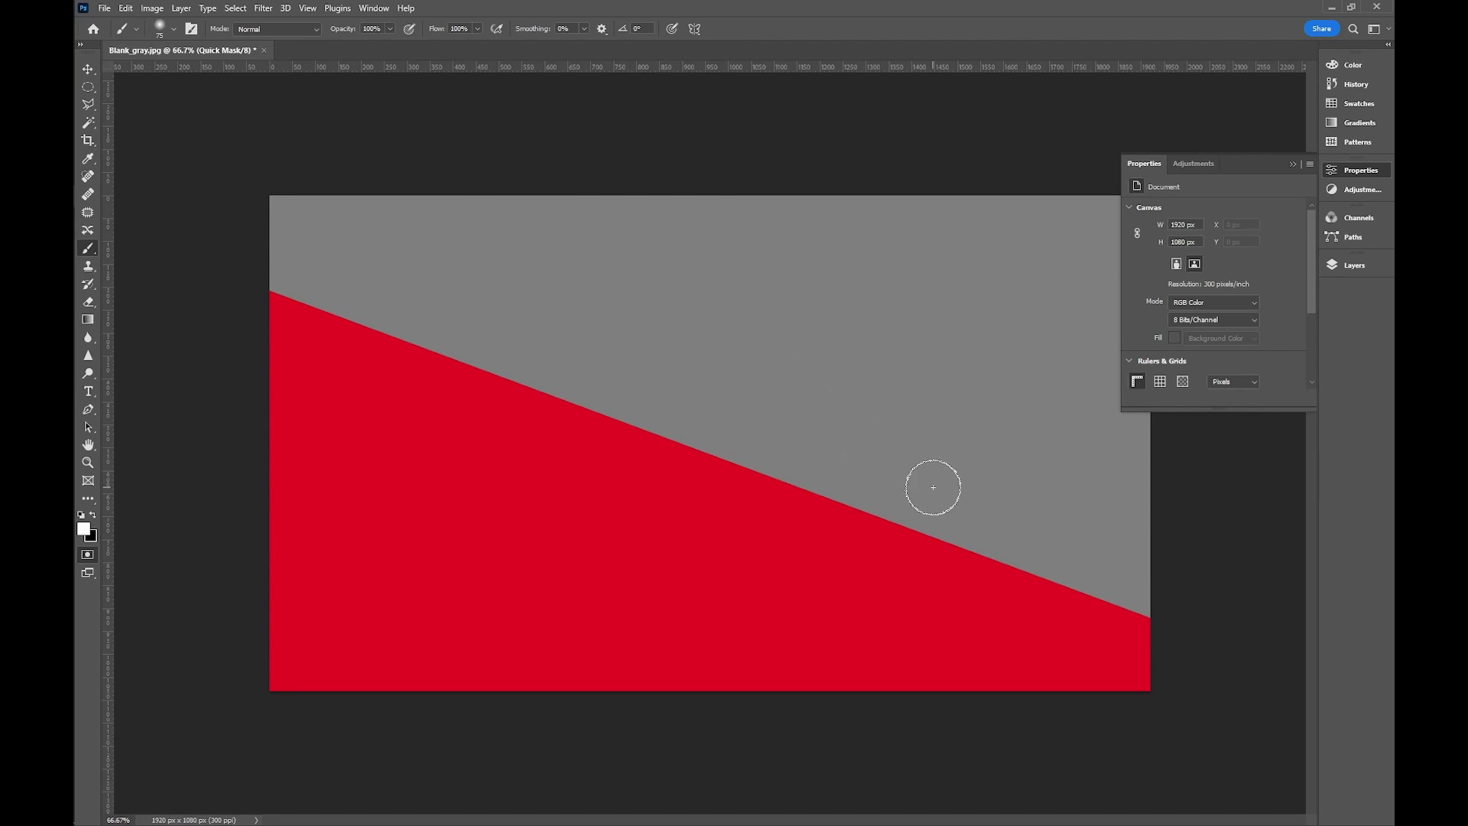
pyautogui.moveTo(931, 504)
pyautogui.mouseDown()
pyautogui.moveTo(931, 540)
pyautogui.moveTo(979, 600)
pyautogui.moveTo(1034, 627)
pyautogui.moveTo(1144, 621)
pyautogui.moveTo(956, 539)
pyautogui.moveTo(995, 581)
pyautogui.moveTo(1071, 604)
pyautogui.moveTo(1040, 608)
pyautogui.moveTo(986, 581)
pyautogui.moveTo(970, 548)
pyautogui.mouseUp()
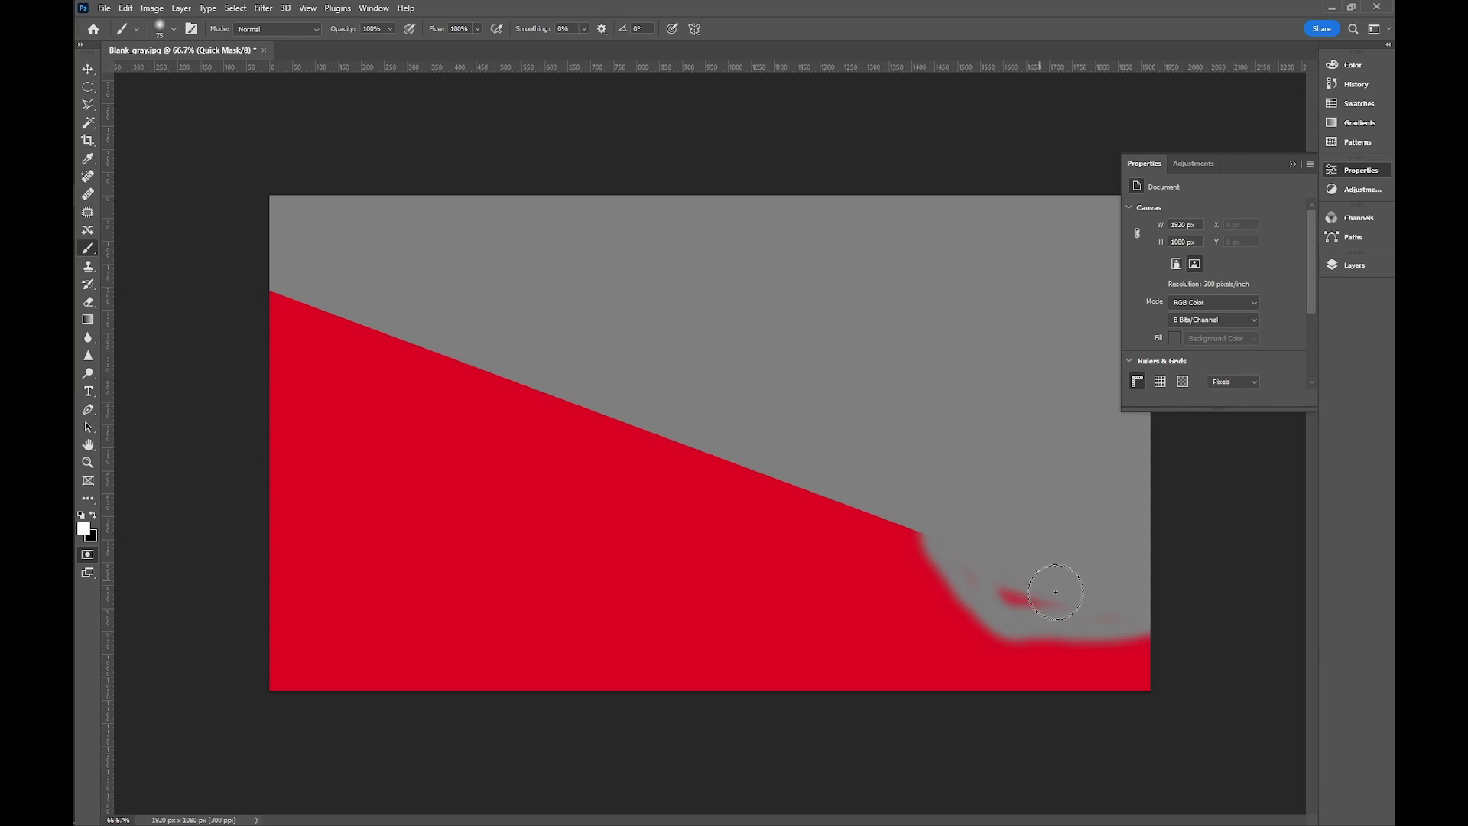
pyautogui.moveTo(1055, 592)
pyautogui.mouseDown()
pyautogui.moveTo(944, 577)
pyautogui.moveTo(1063, 630)
pyautogui.moveTo(1157, 603)
pyautogui.moveTo(1131, 589)
pyautogui.mouseUp()
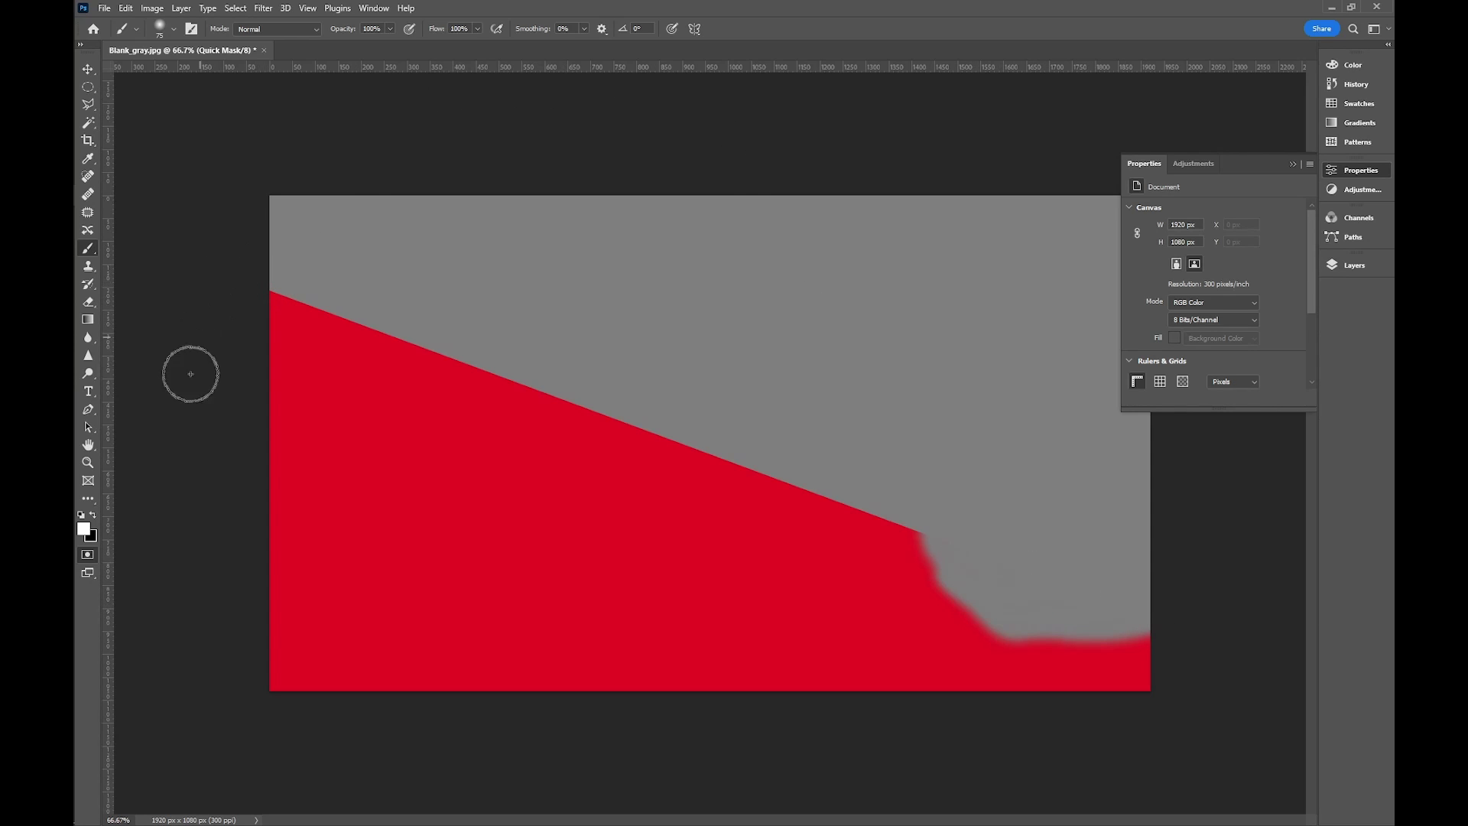
# Paint a soft black bump onto the upper left part of the mask's diagonal edge, and return to the normal selection.
pyautogui.press('x')
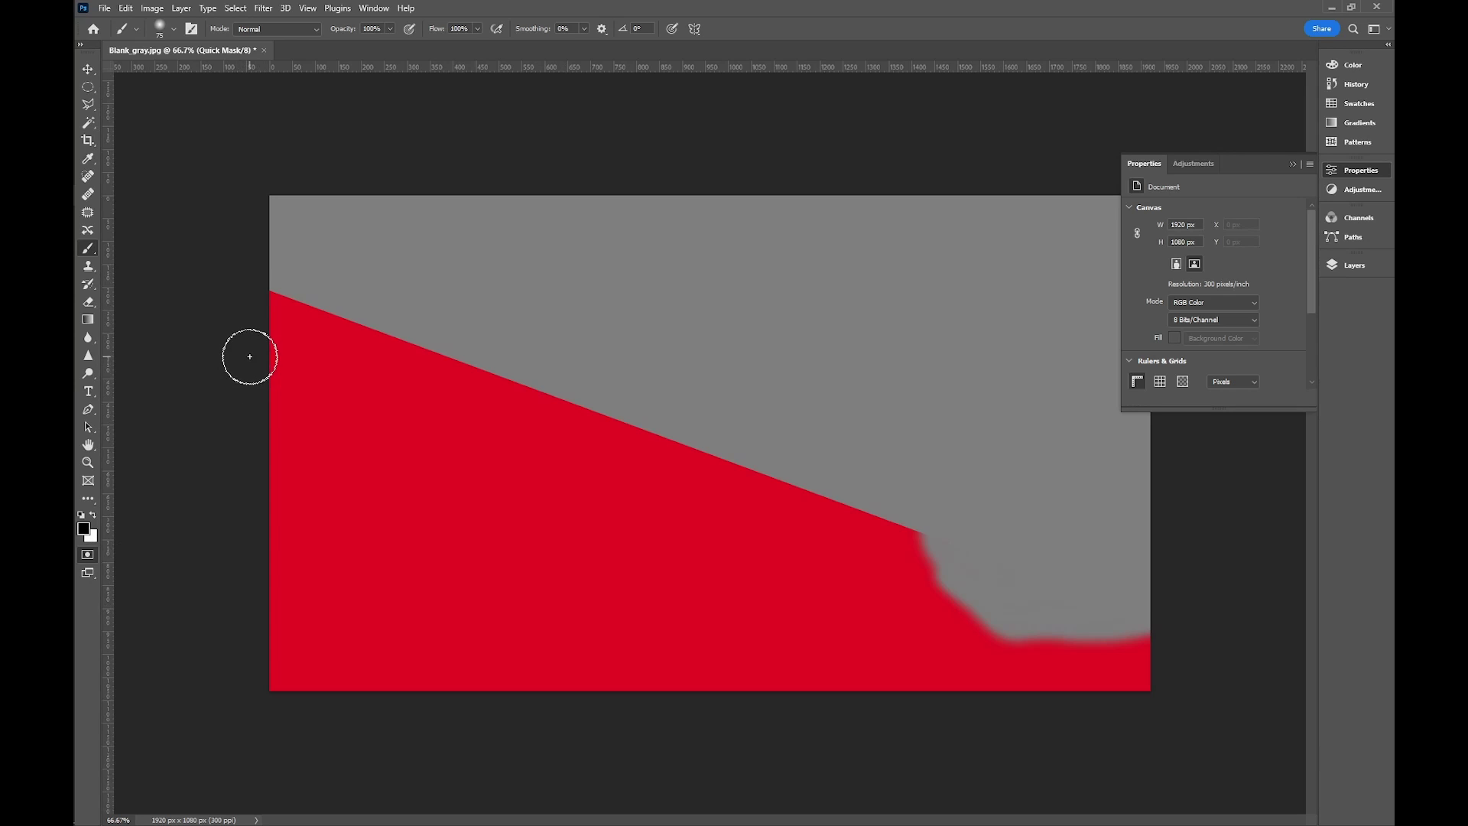
pyautogui.moveTo(341, 337)
pyautogui.mouseDown()
pyautogui.moveTo(417, 316)
pyautogui.moveTo(454, 325)
pyautogui.moveTo(577, 421)
pyautogui.moveTo(464, 313)
pyautogui.moveTo(397, 302)
pyautogui.moveTo(339, 325)
pyautogui.moveTo(413, 322)
pyautogui.moveTo(489, 367)
pyautogui.moveTo(393, 346)
pyautogui.moveTo(506, 389)
pyautogui.moveTo(432, 342)
pyautogui.mouseUp()
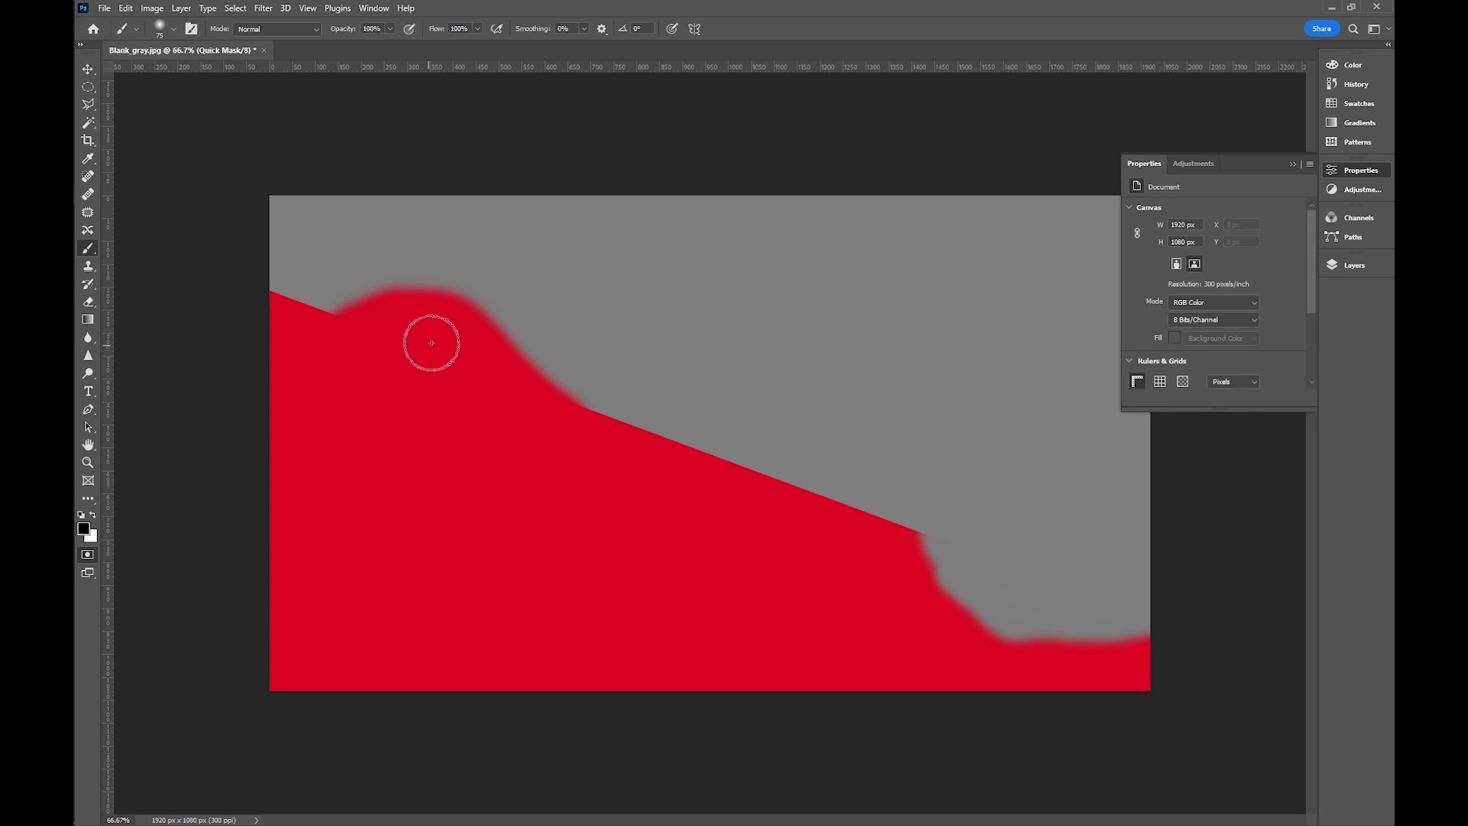
pyautogui.press('q')
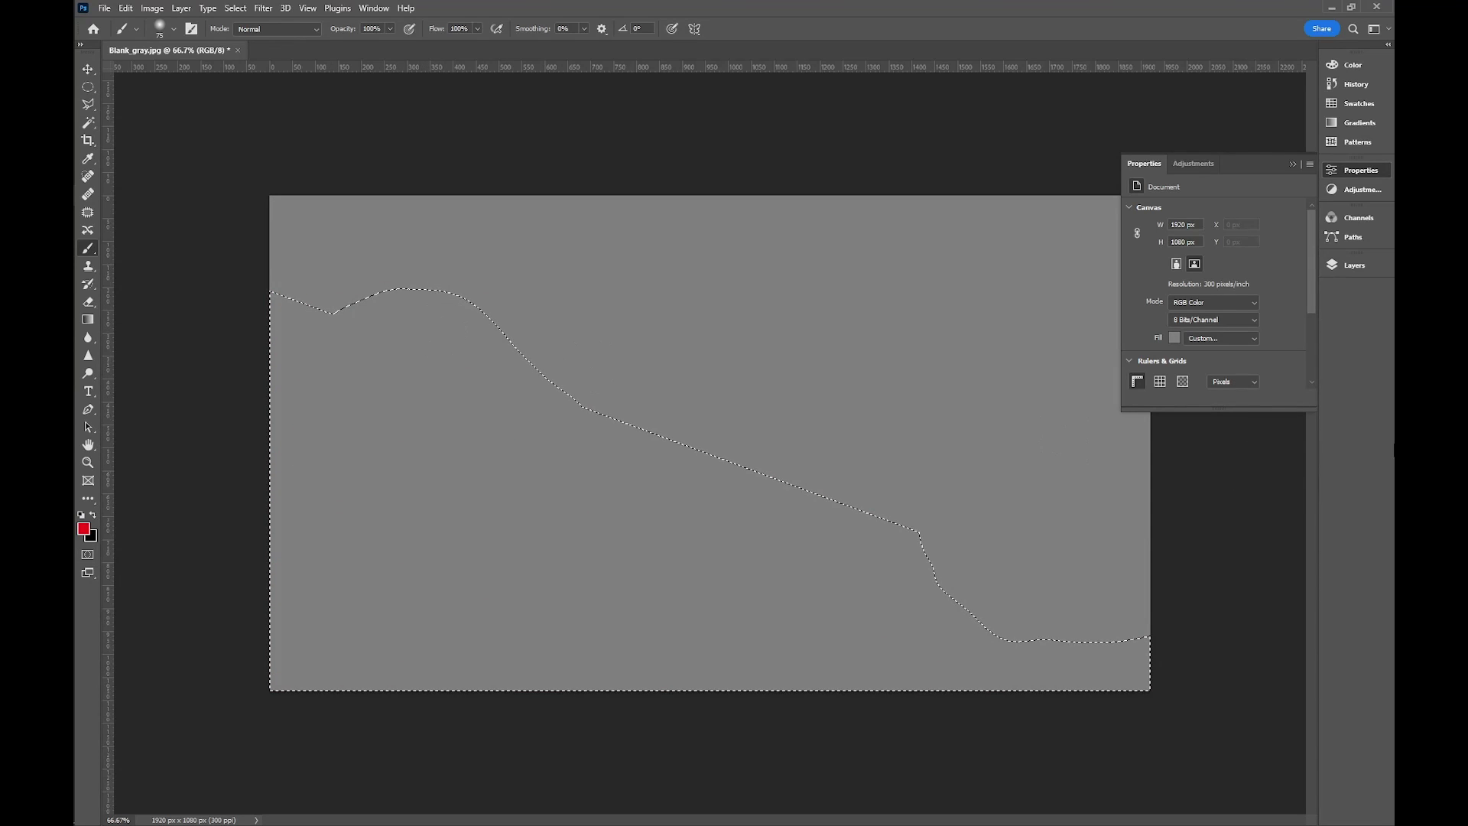
# Add a Curves adjustment layer from the reshaped selection and lower the curve's midpoint to darken that area.
pyautogui.click(1353, 265)
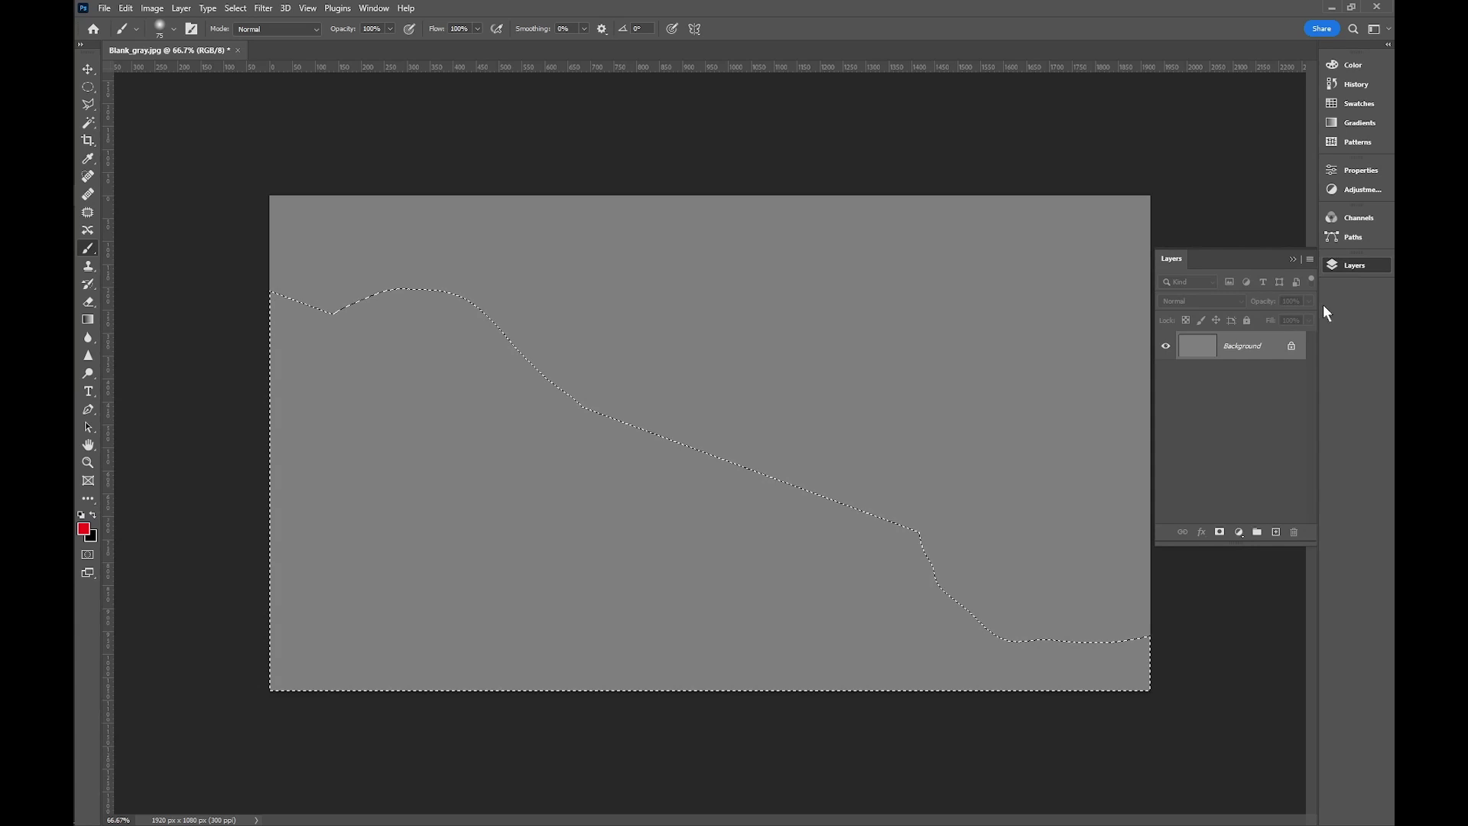
pyautogui.click(1239, 532)
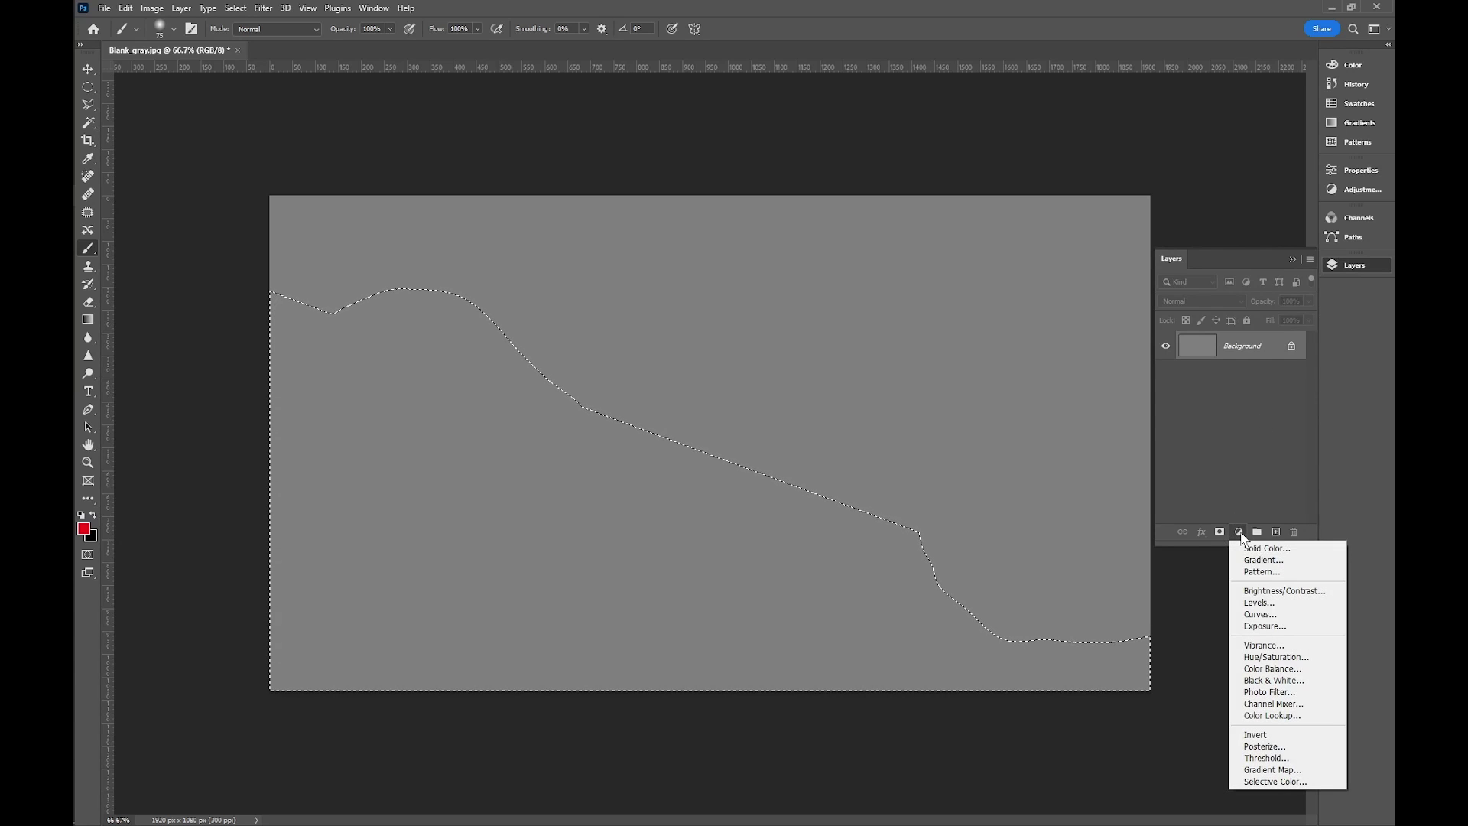
pyautogui.click(1269, 616)
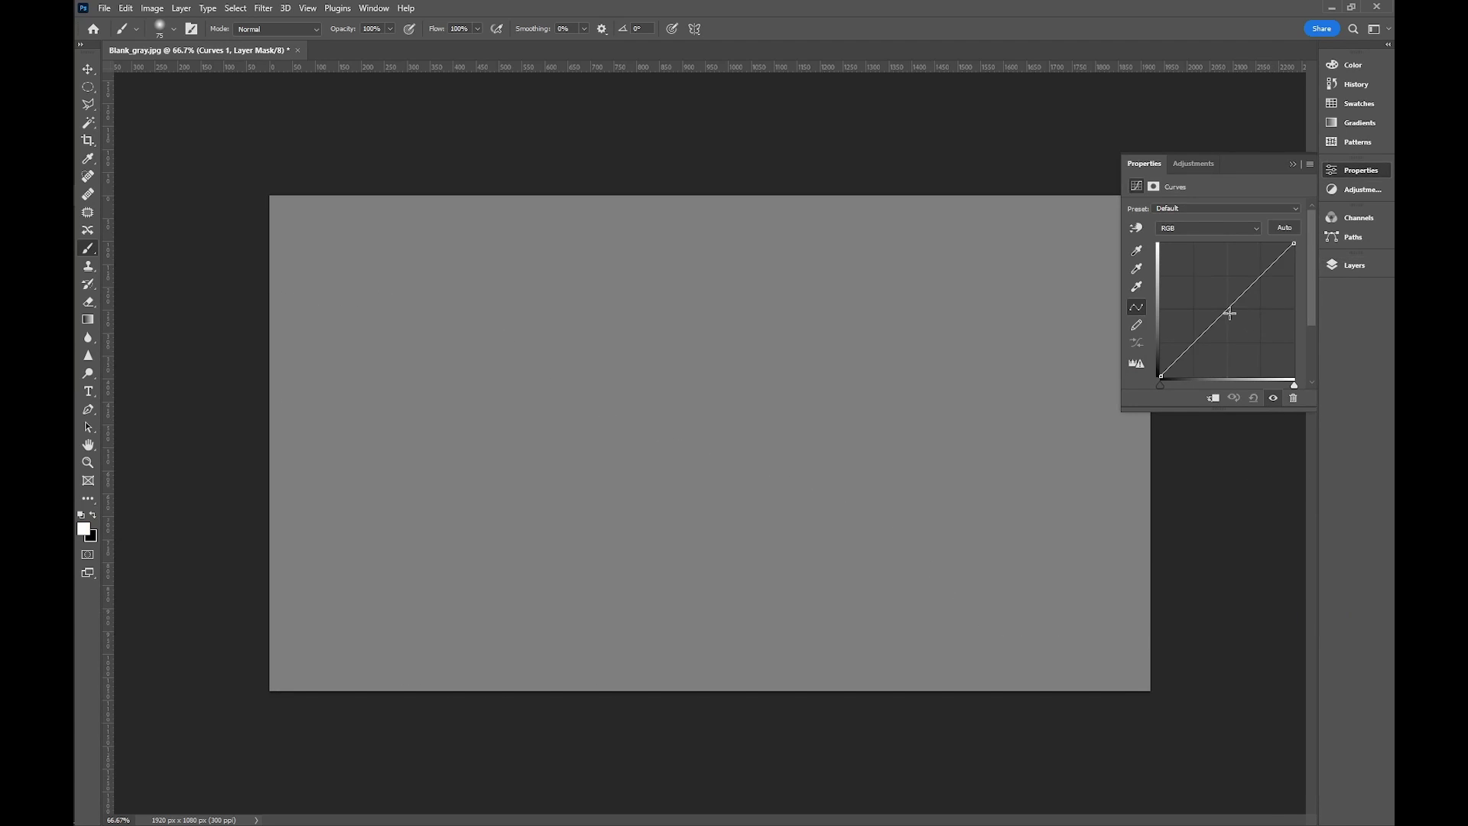
pyautogui.moveTo(1229, 313); pyautogui.dragTo(1248, 337)
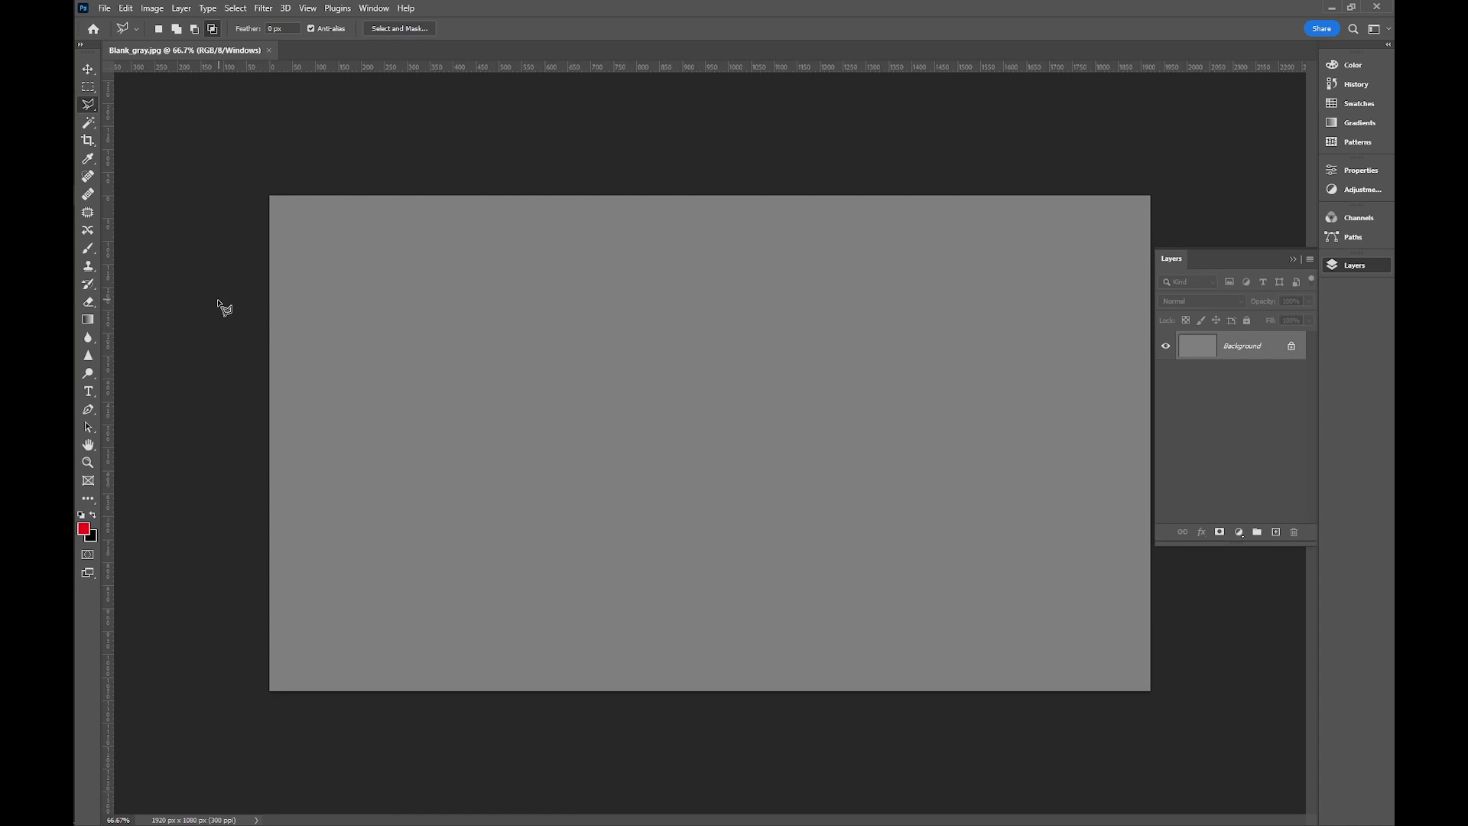
# Outline the area below a straight diagonal with the Polygonal Lasso as a new selection, and check it in Quick Mask mode.
pyautogui.click(159, 29)
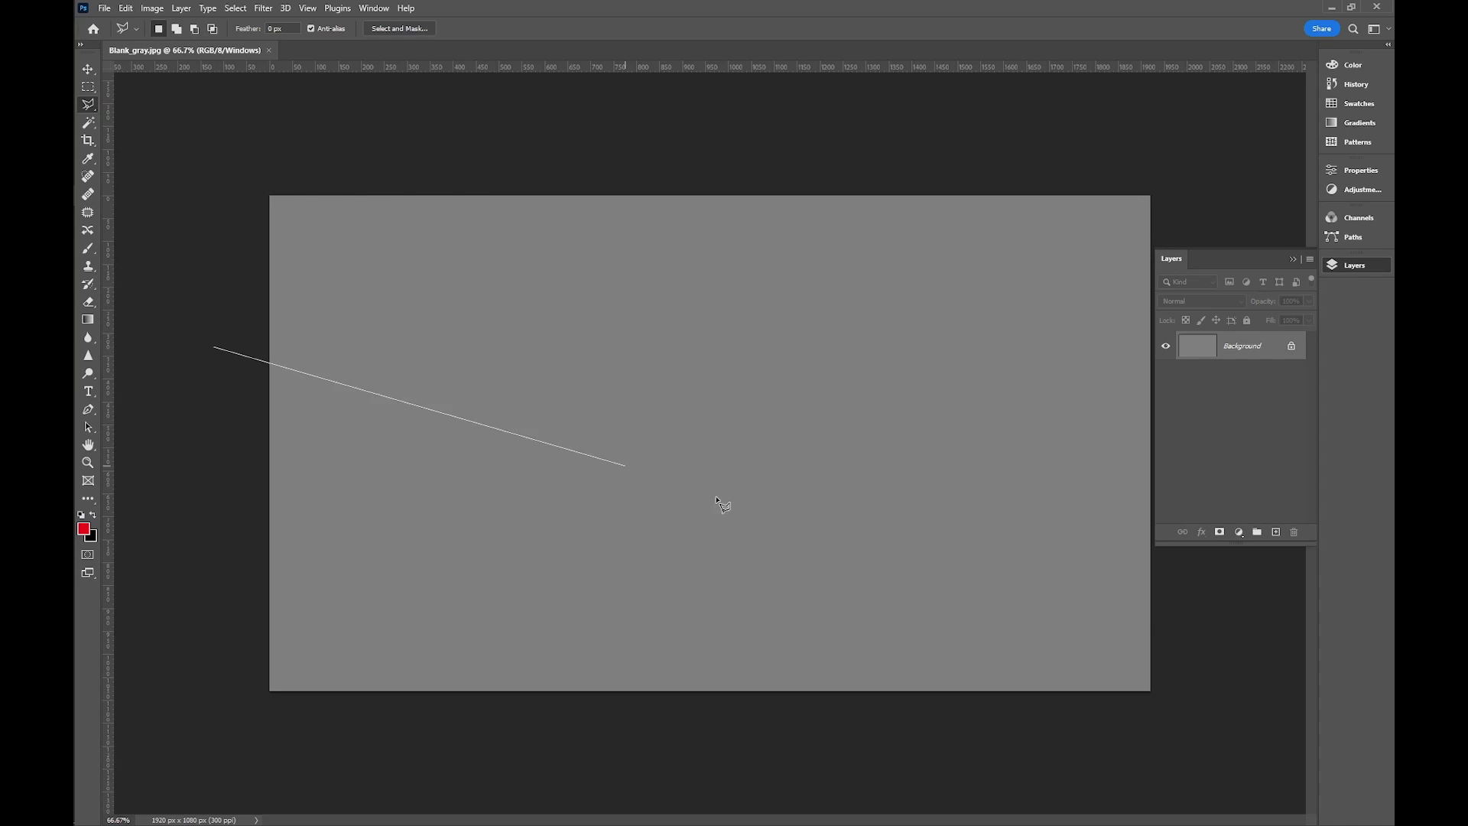
pyautogui.click(1257, 621)
pyautogui.click(1230, 740)
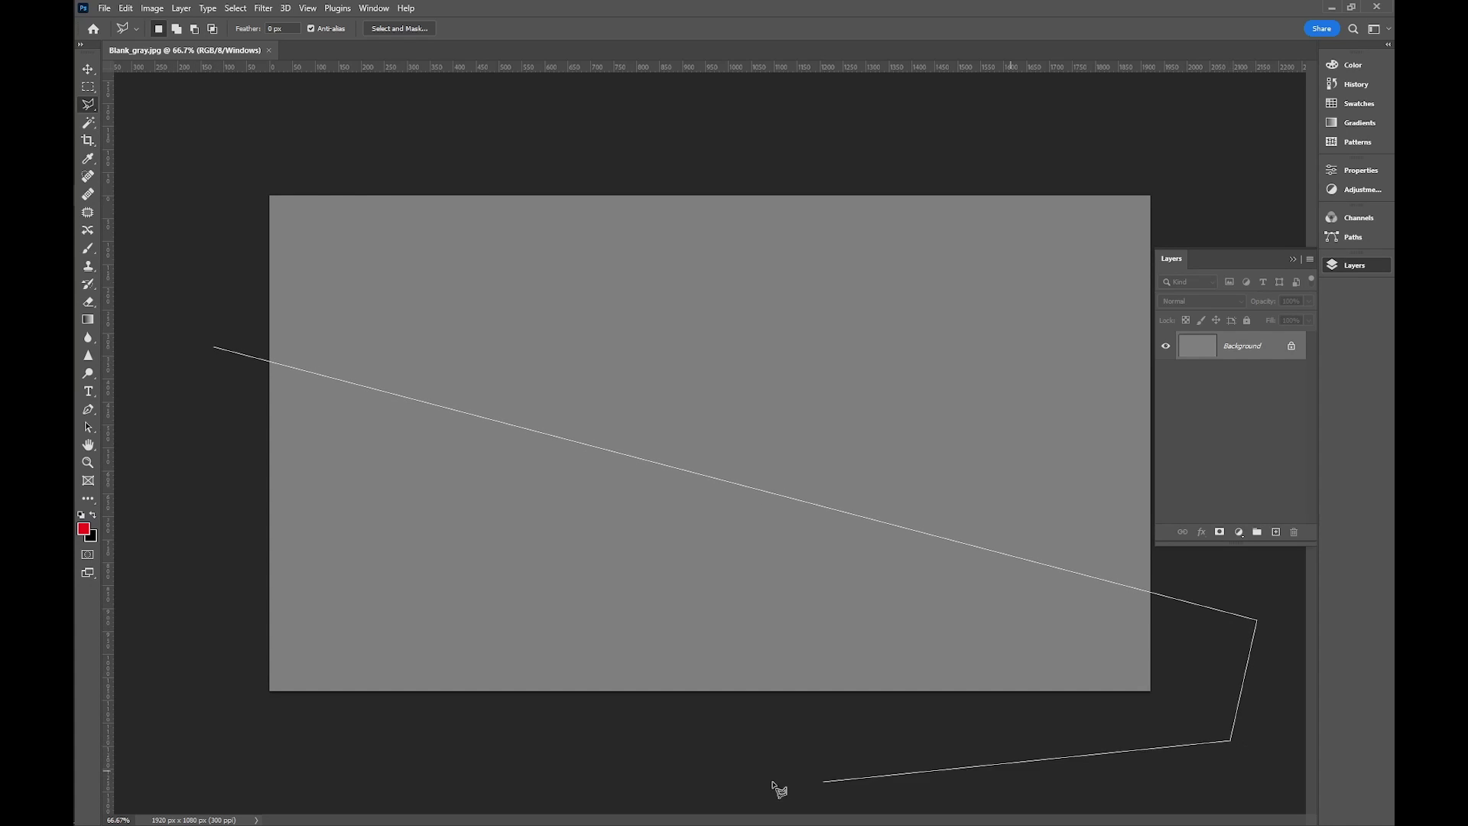
pyautogui.click(177, 709)
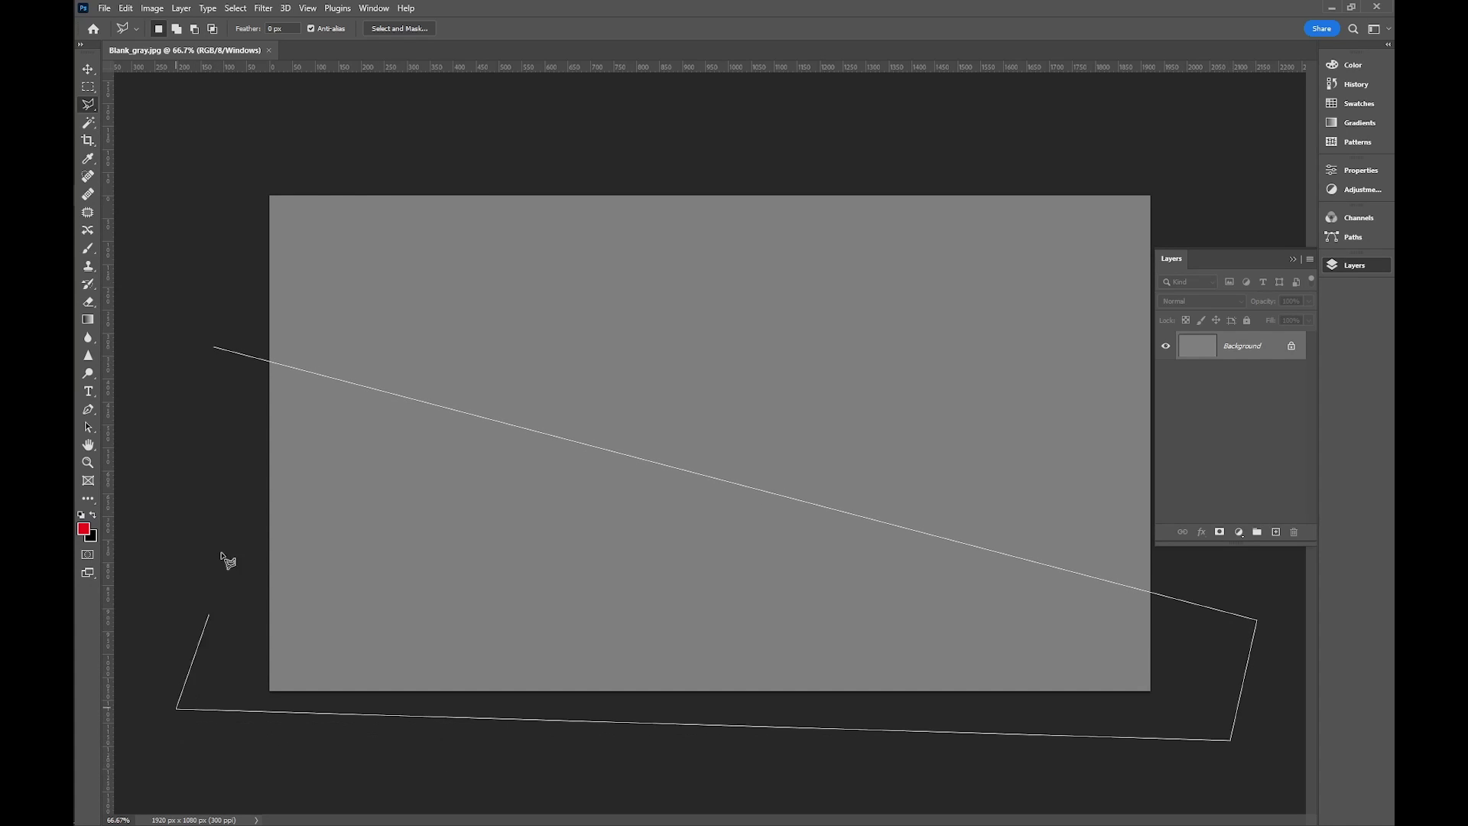
pyautogui.click(215, 351)
pyautogui.press('q')
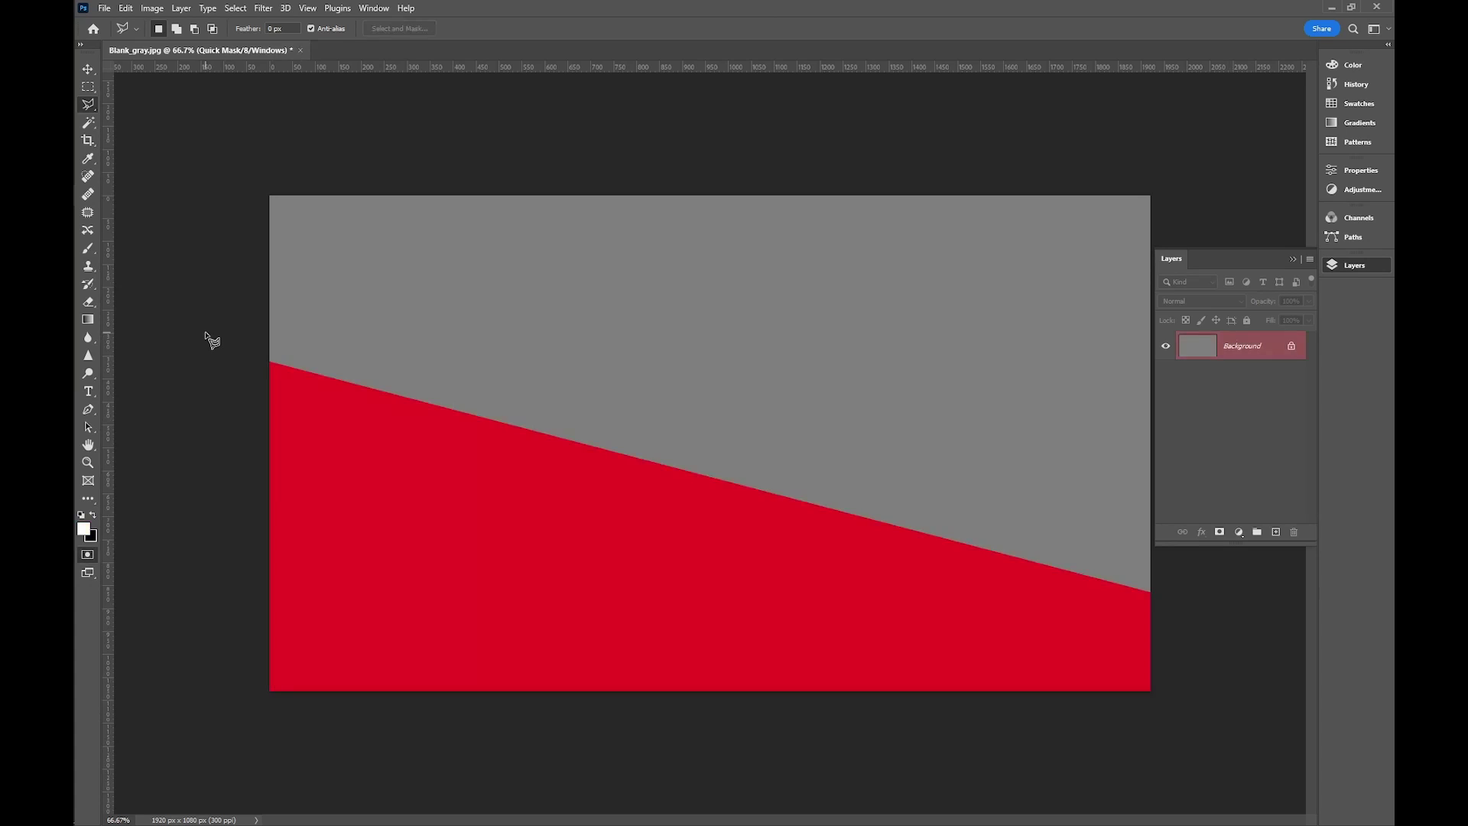
pyautogui.press('q')
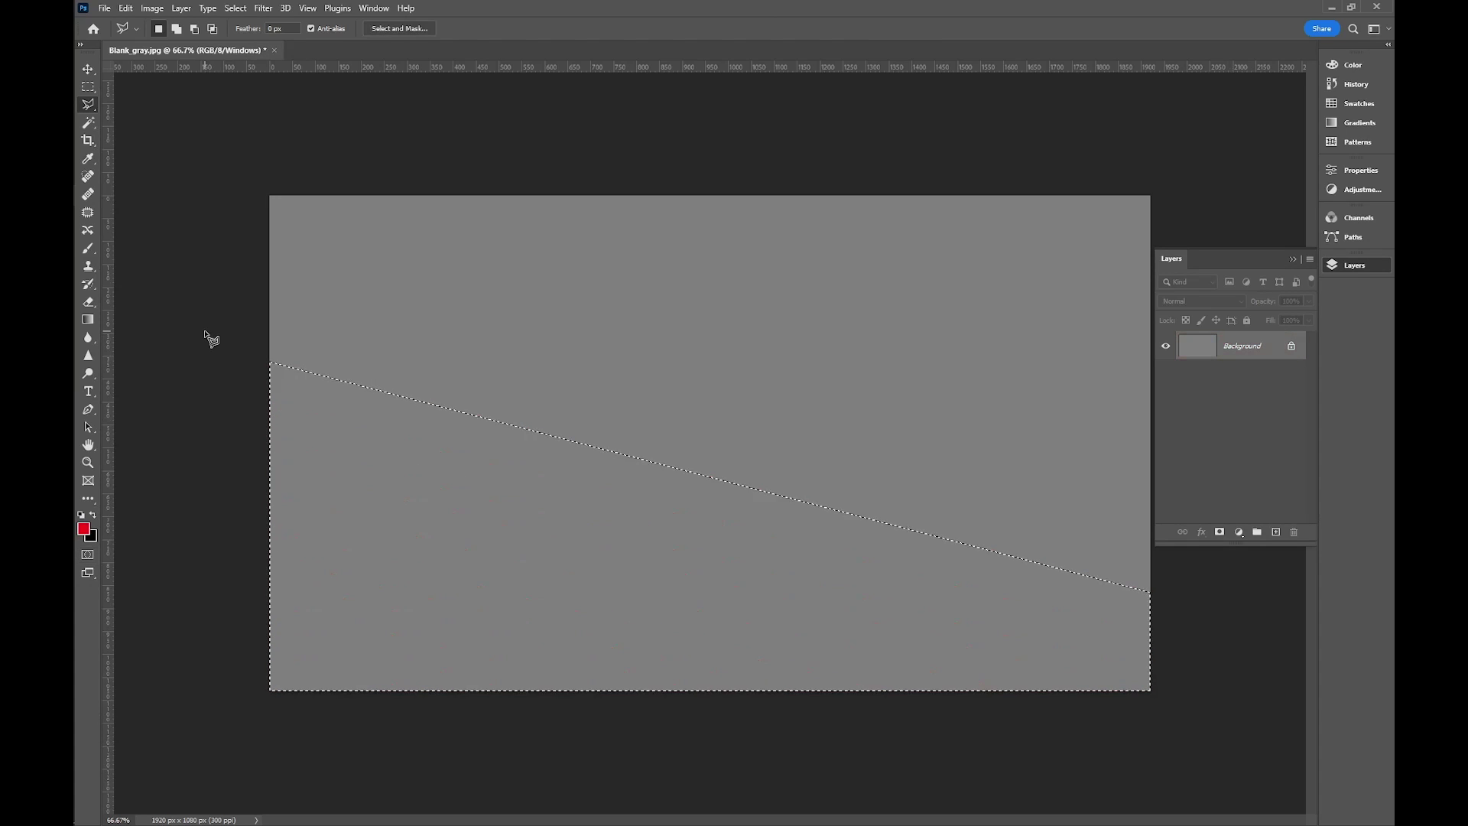
# Intersect the diagonal selection with an unfeathered rectangular marquee crossing its edge left of center, and check the result in Quick Mask mode.
pyautogui.click(213, 30)
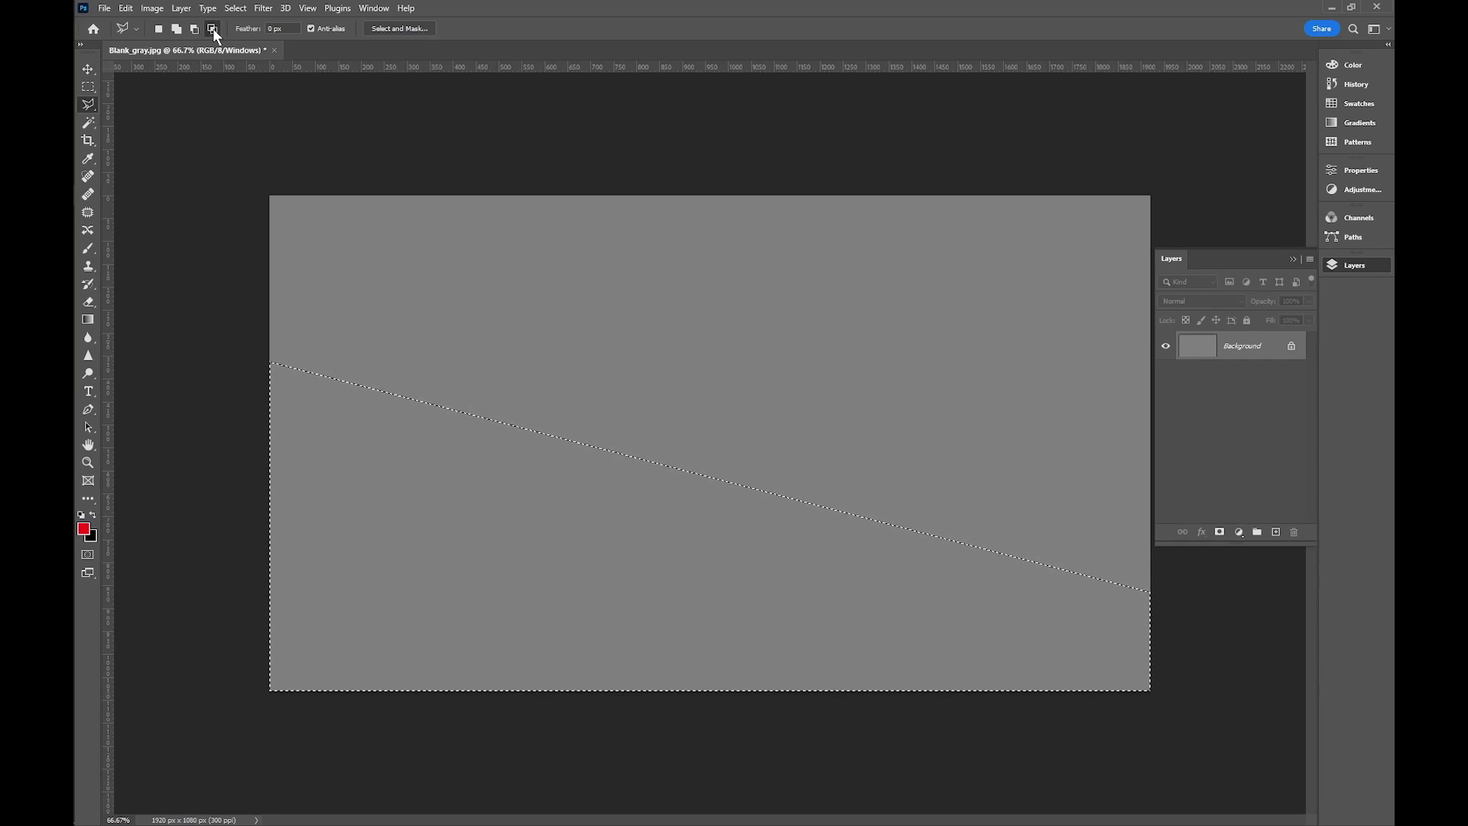
pyautogui.click(89, 87)
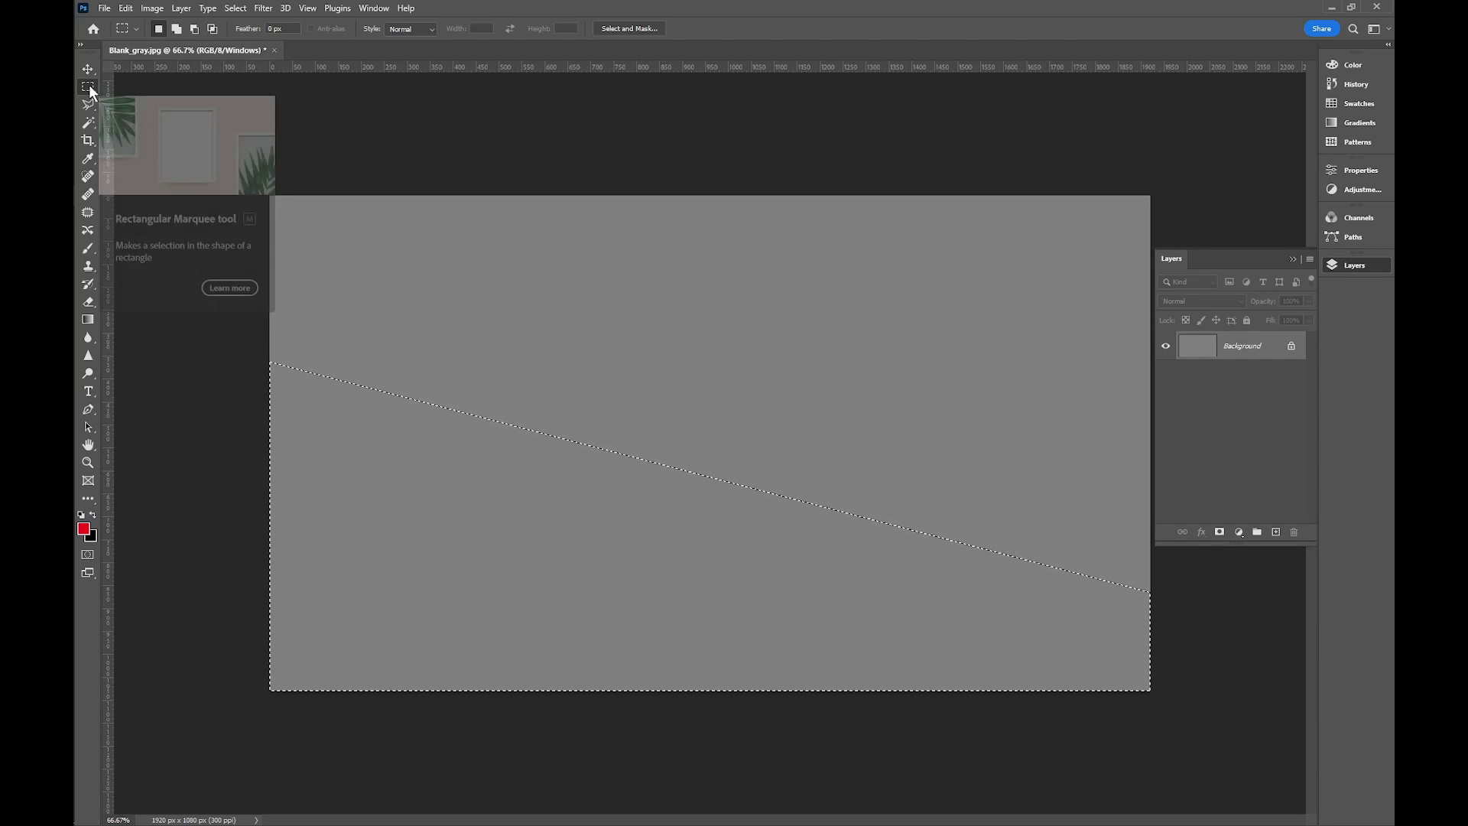
pyautogui.click(214, 30)
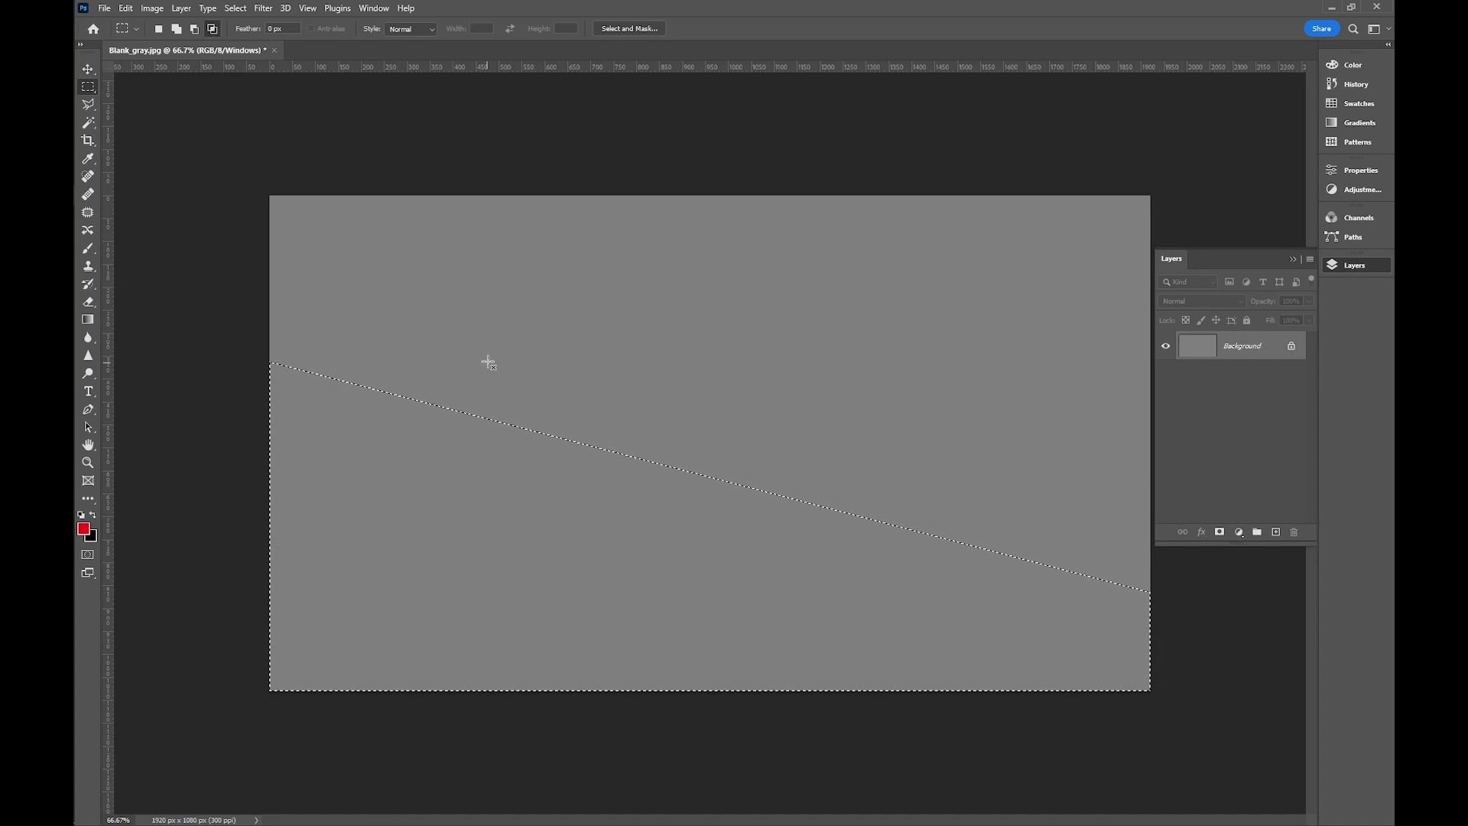
pyautogui.moveTo(488, 362); pyautogui.dragTo(692, 569)
pyautogui.press('q')
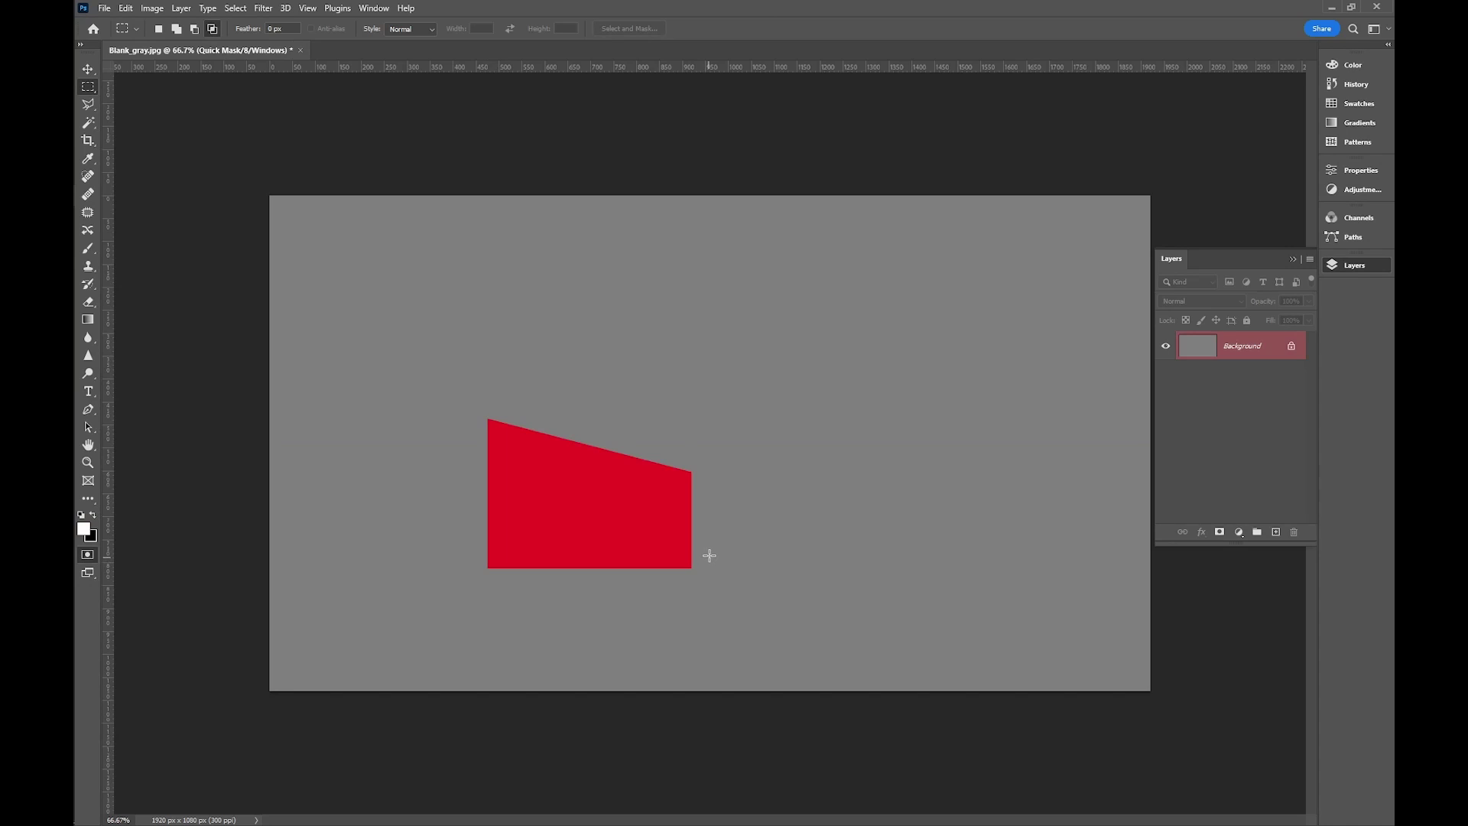
pyautogui.press('q')
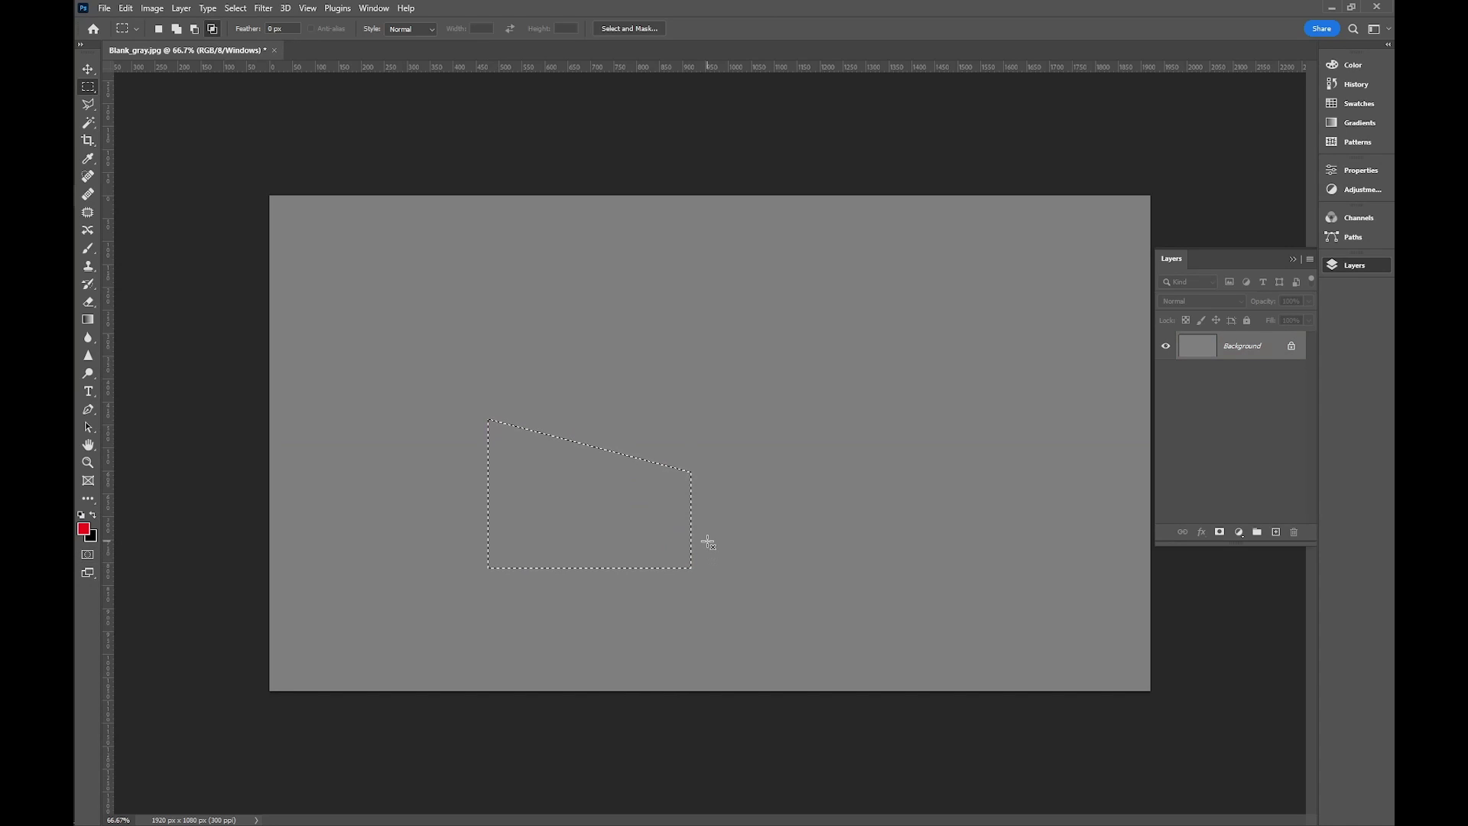
# Deselect the intersected shape and outline the area below a new straight diagonal across the image with the Polygonal Lasso.
pyautogui.hotkey('ctrl', 'd')
pyautogui.click(91, 110)
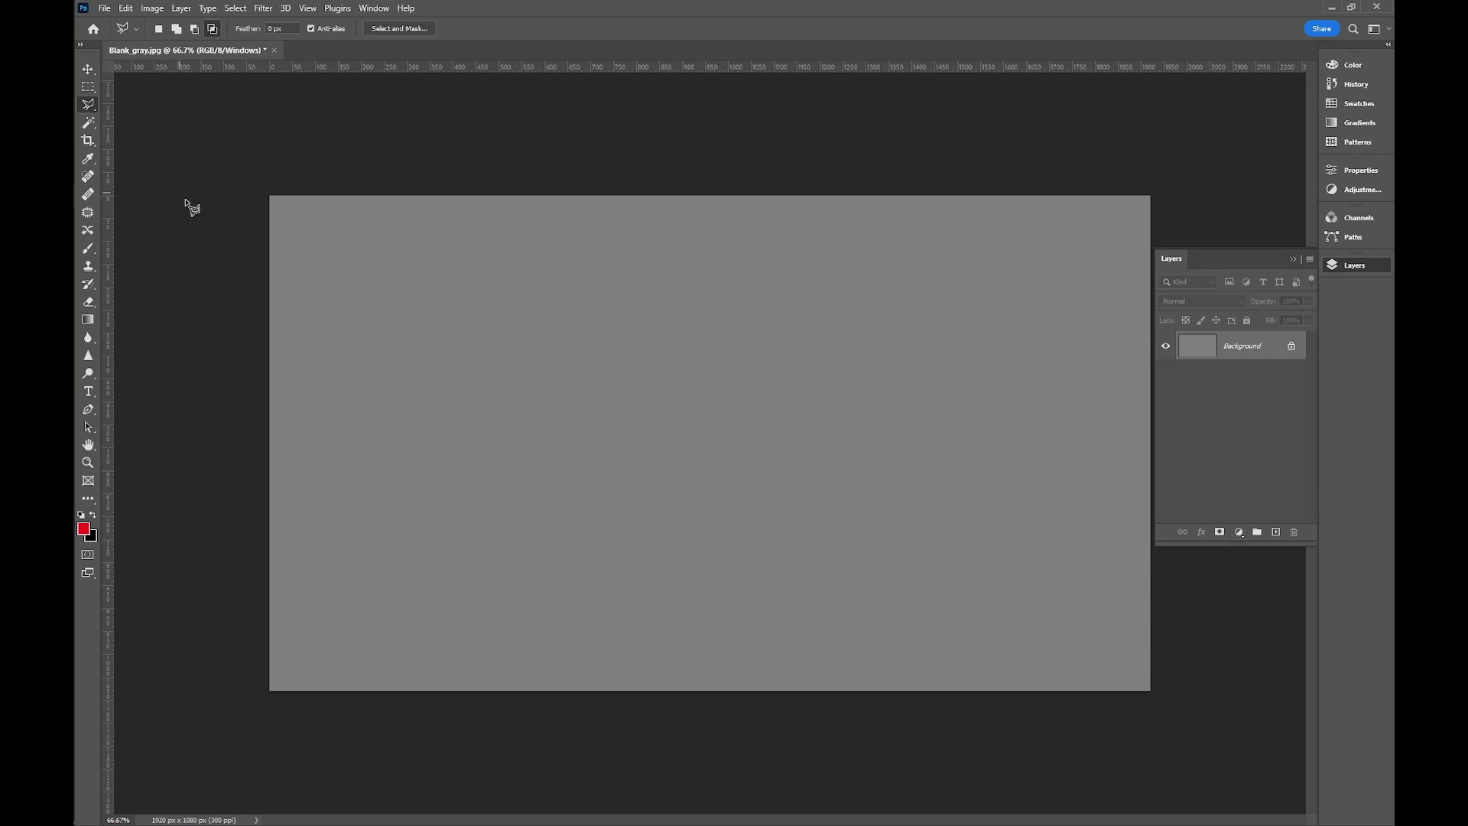
pyautogui.click(228, 317)
pyautogui.click(1224, 603)
pyautogui.click(1221, 758)
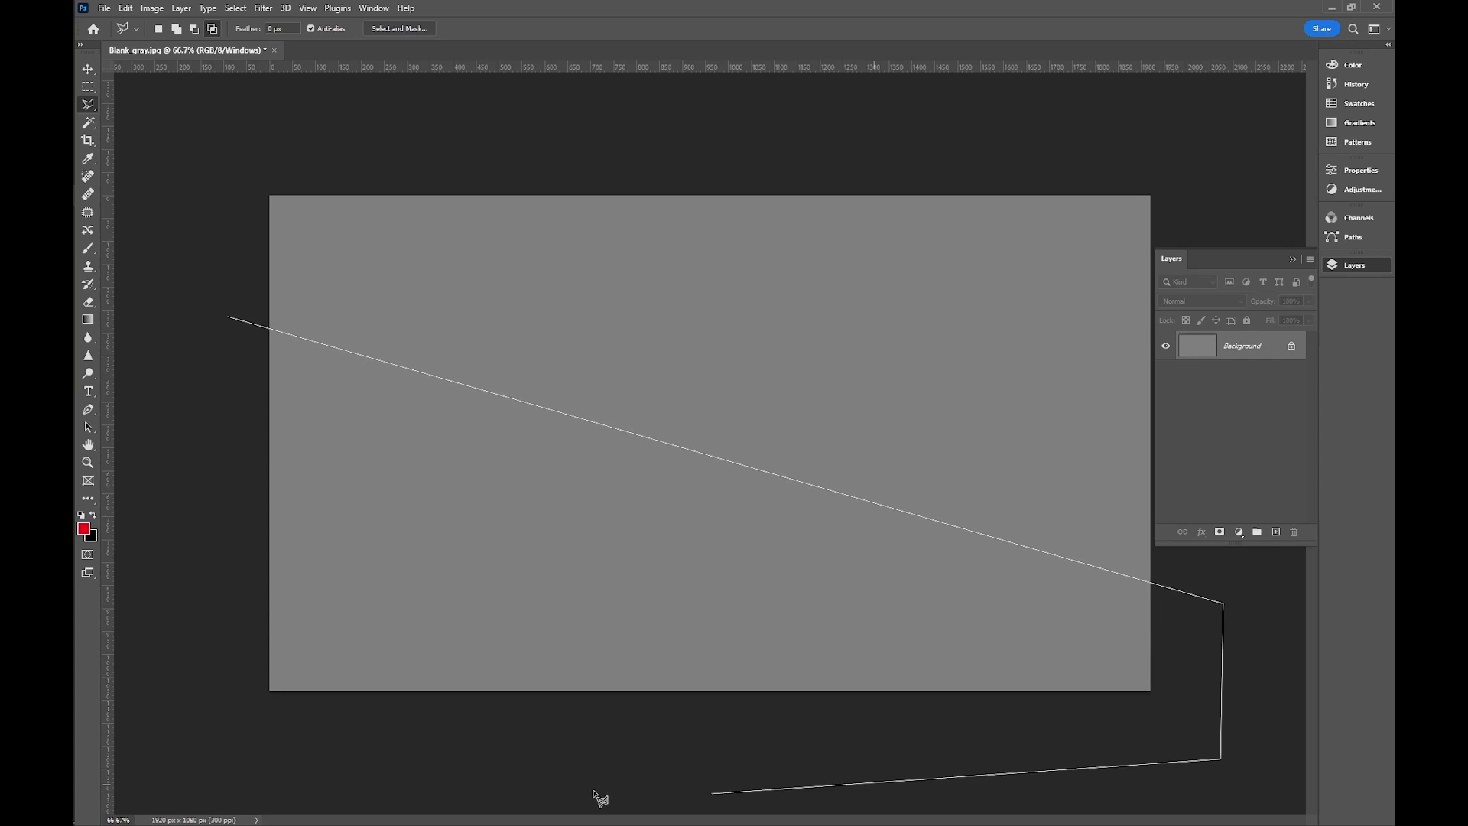
pyautogui.click(224, 728)
pyautogui.click(227, 319)
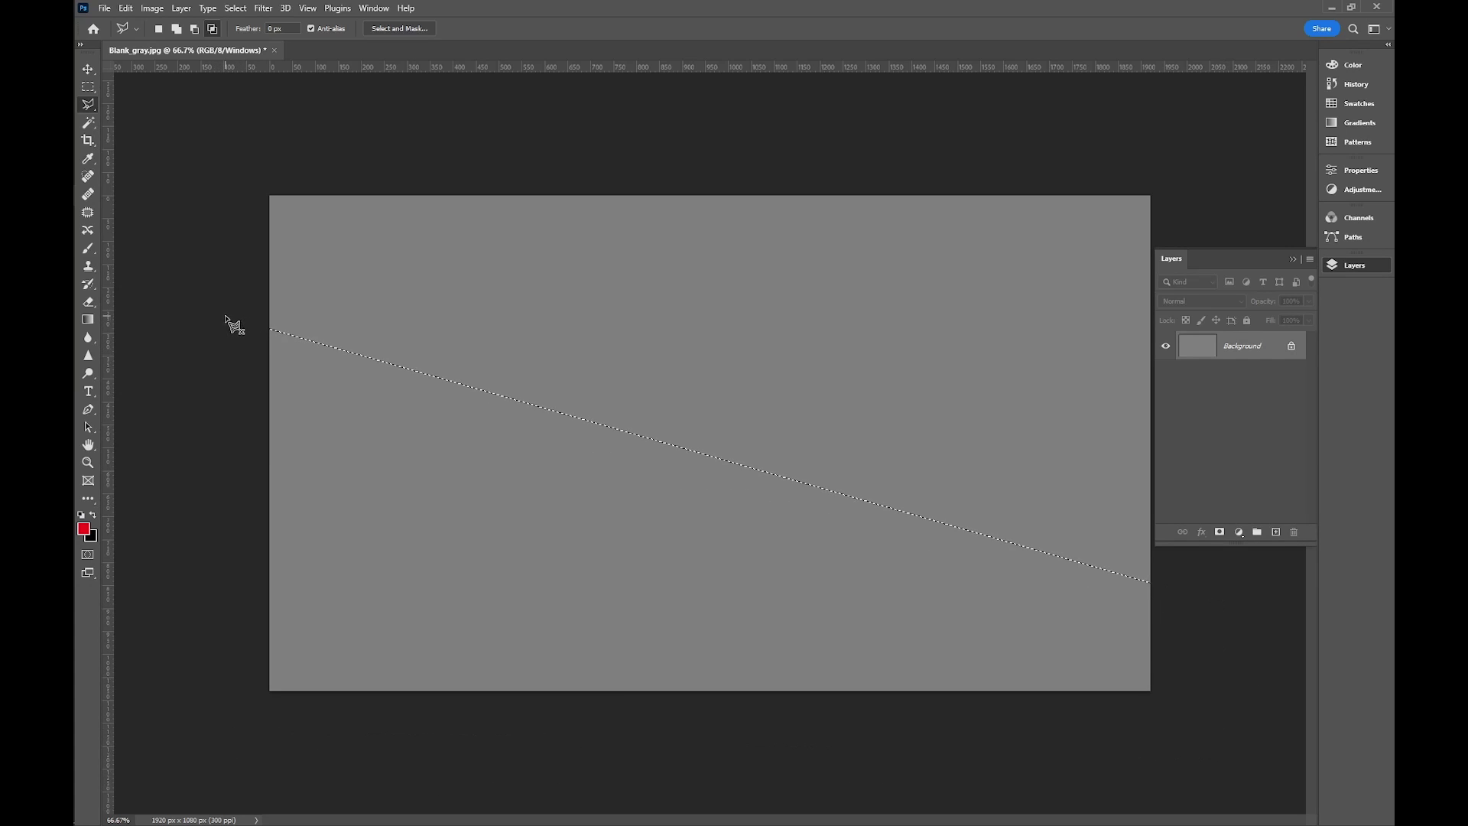
# Blur the diagonal selection's edge in Quick Mask mode with a 10-pixel Gaussian Blur, and return to the normal selection.
pyautogui.press('q')
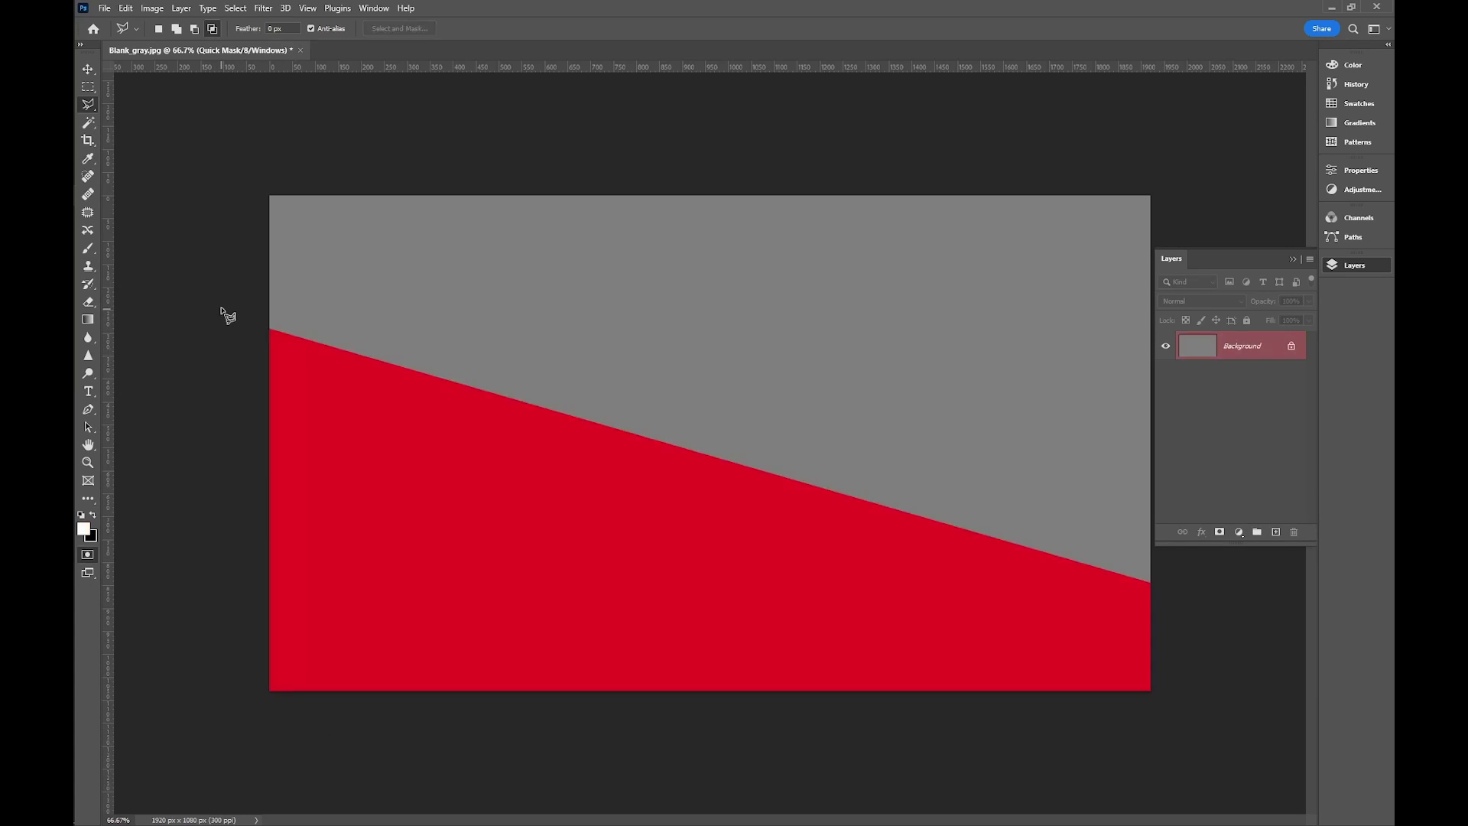
pyautogui.click(264, 8)
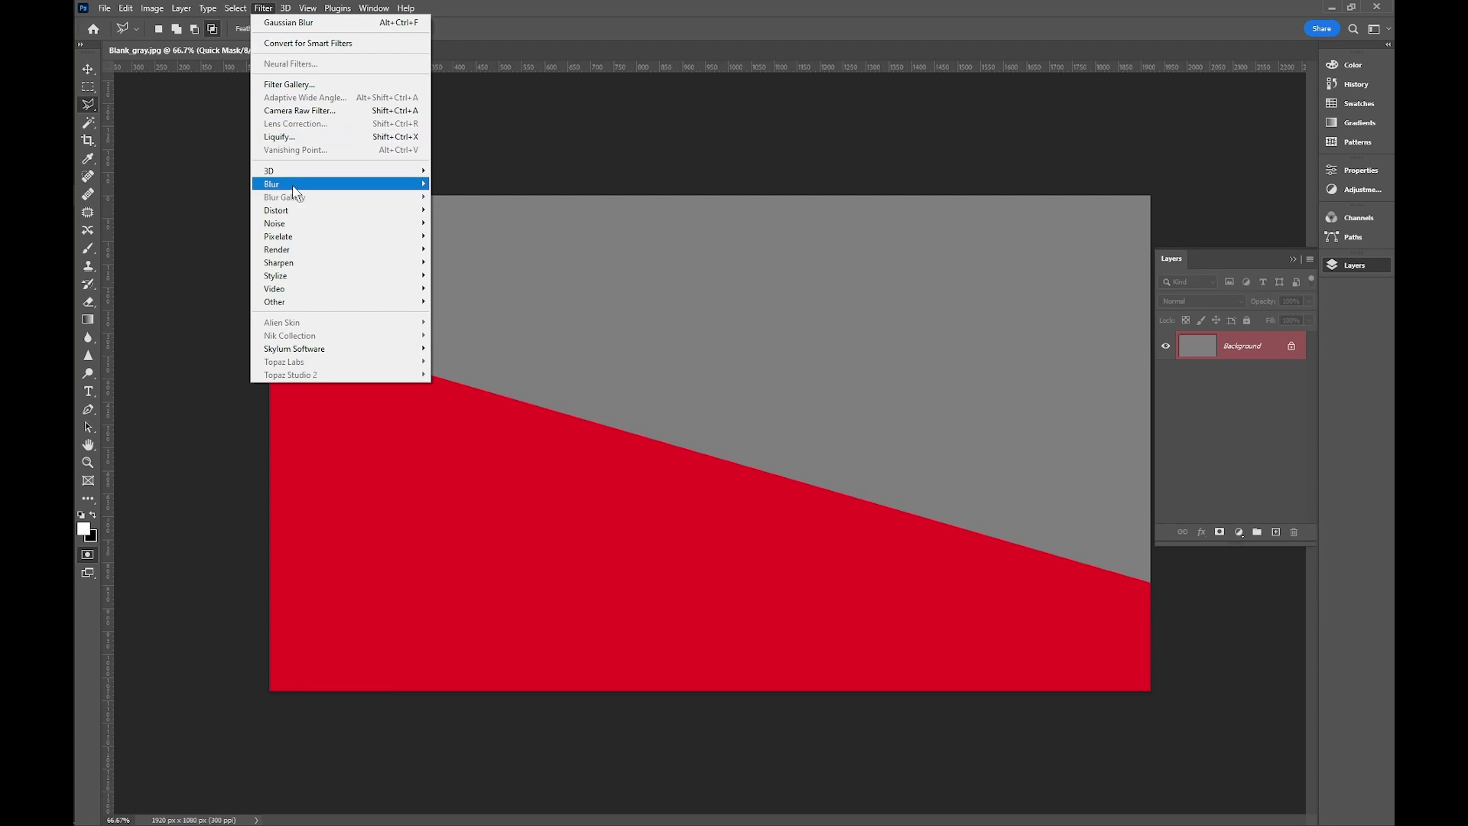
pyautogui.moveTo(298, 187)
pyautogui.click(481, 236)
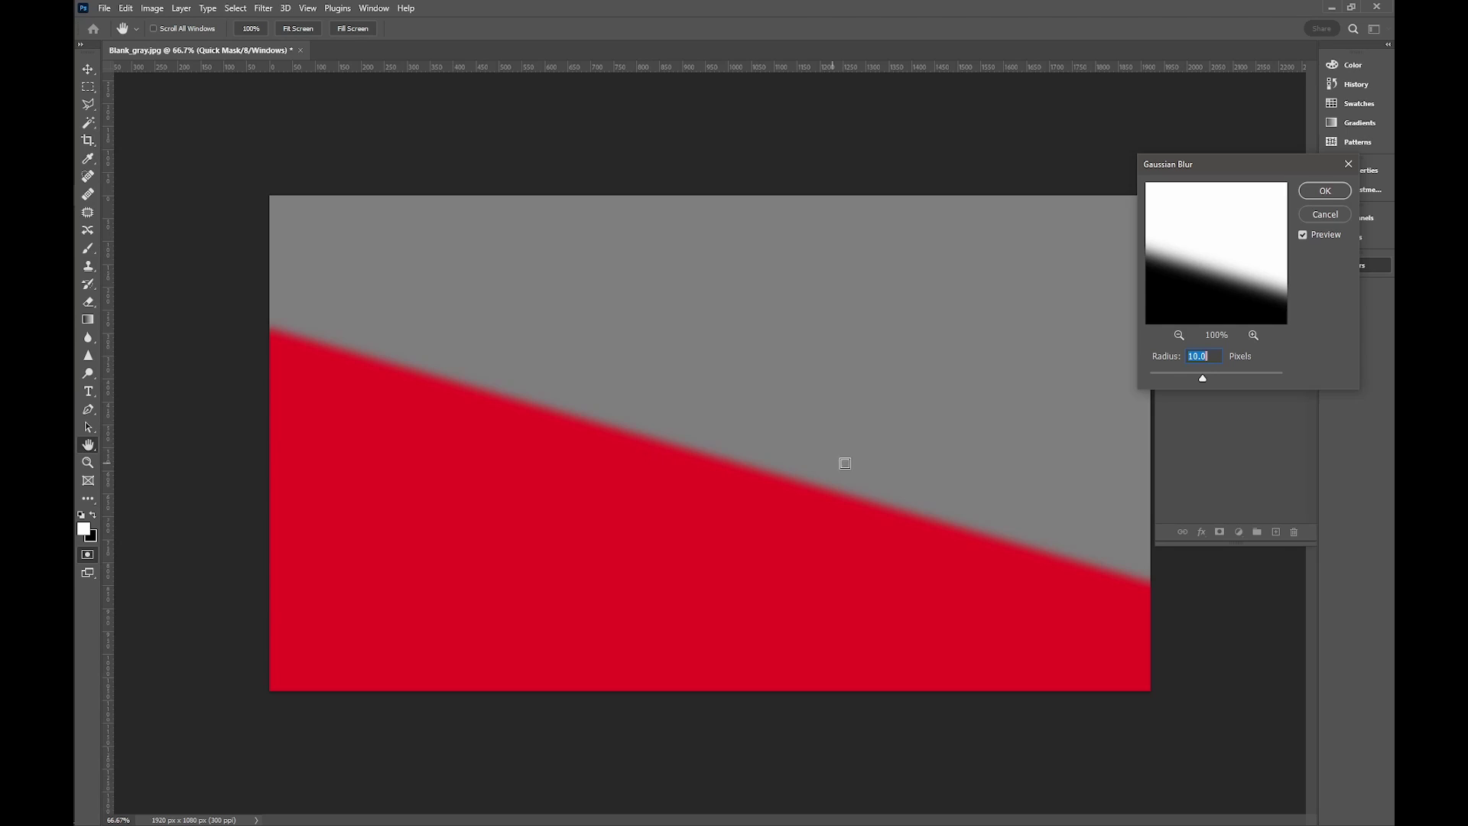
pyautogui.click(1323, 191)
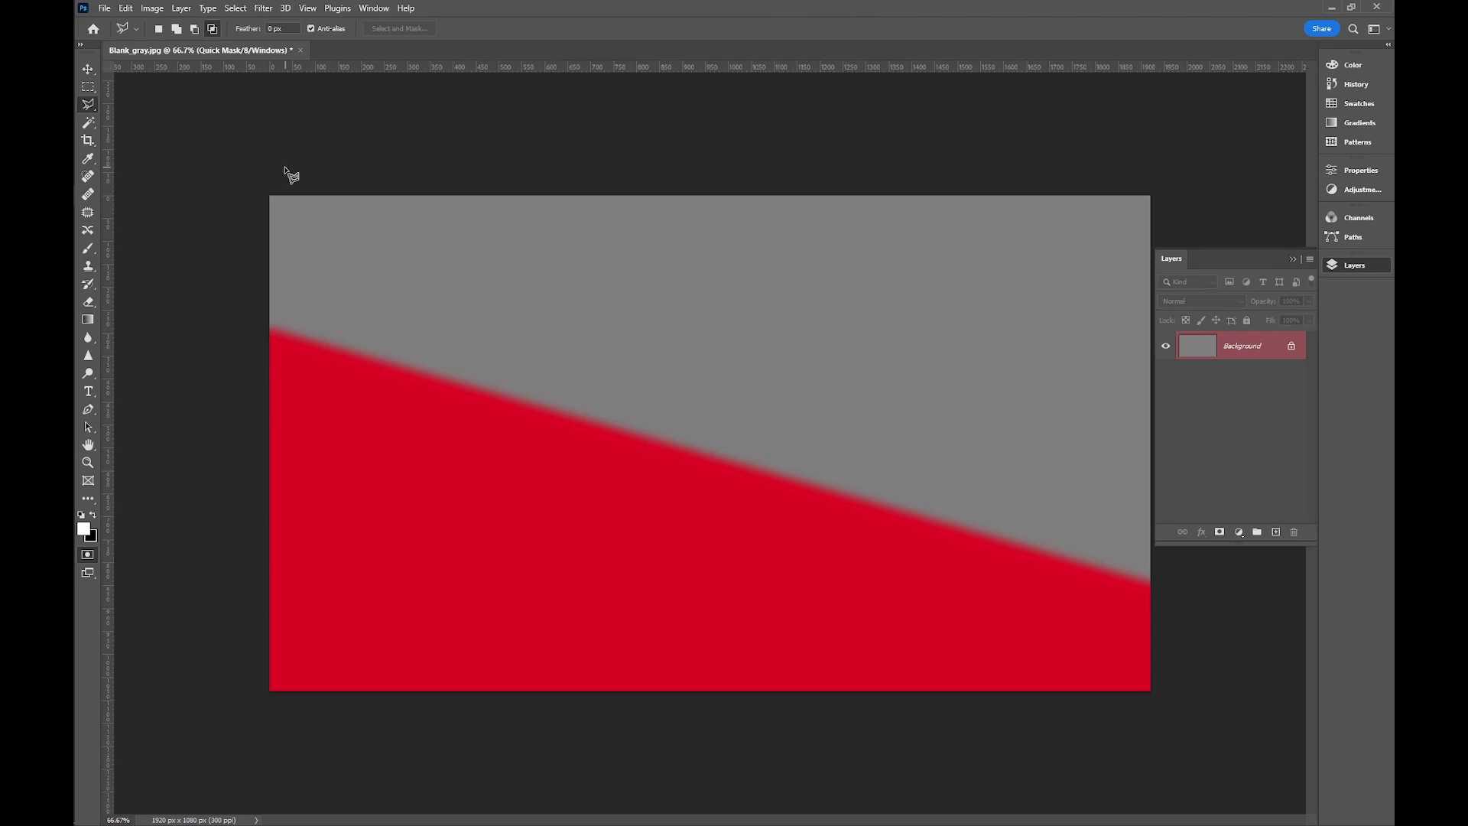
pyautogui.press('q')
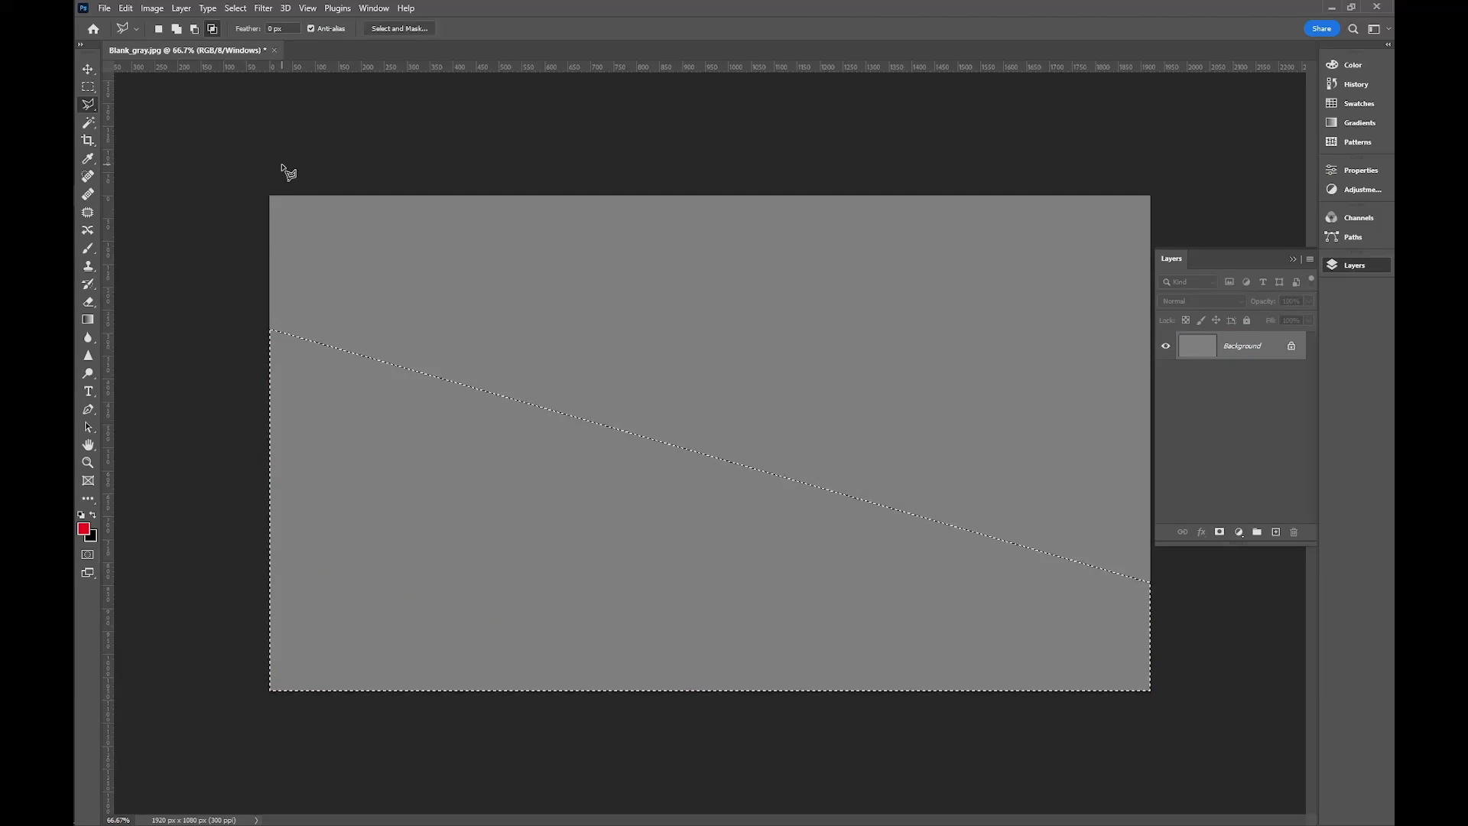
# Intersect the blurred selection with a rectangular marquee feathered by 10 px across the diagonal, and check the result in Quick Mask mode.
pyautogui.click(90, 84)
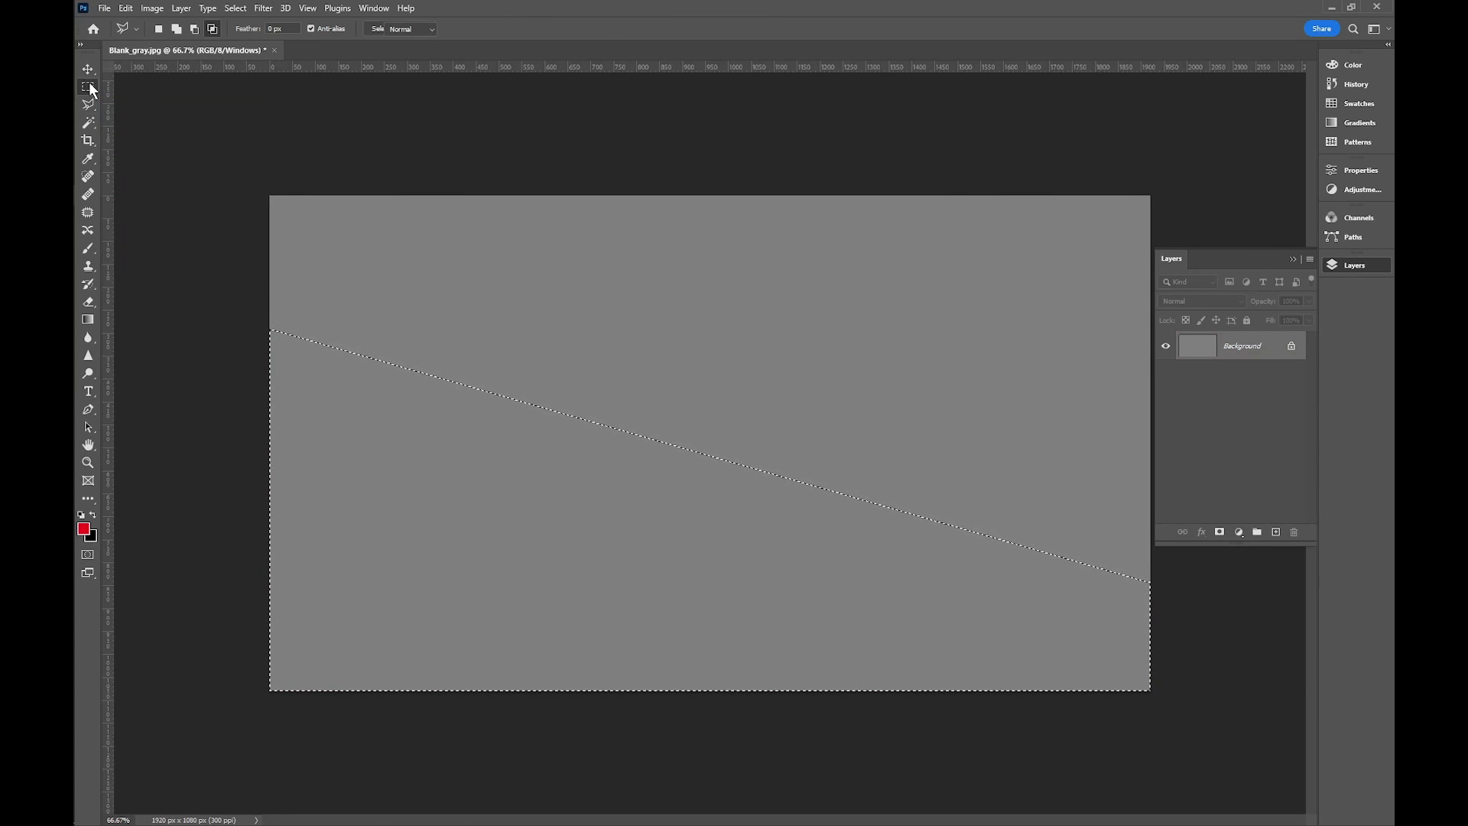
pyautogui.click(213, 31)
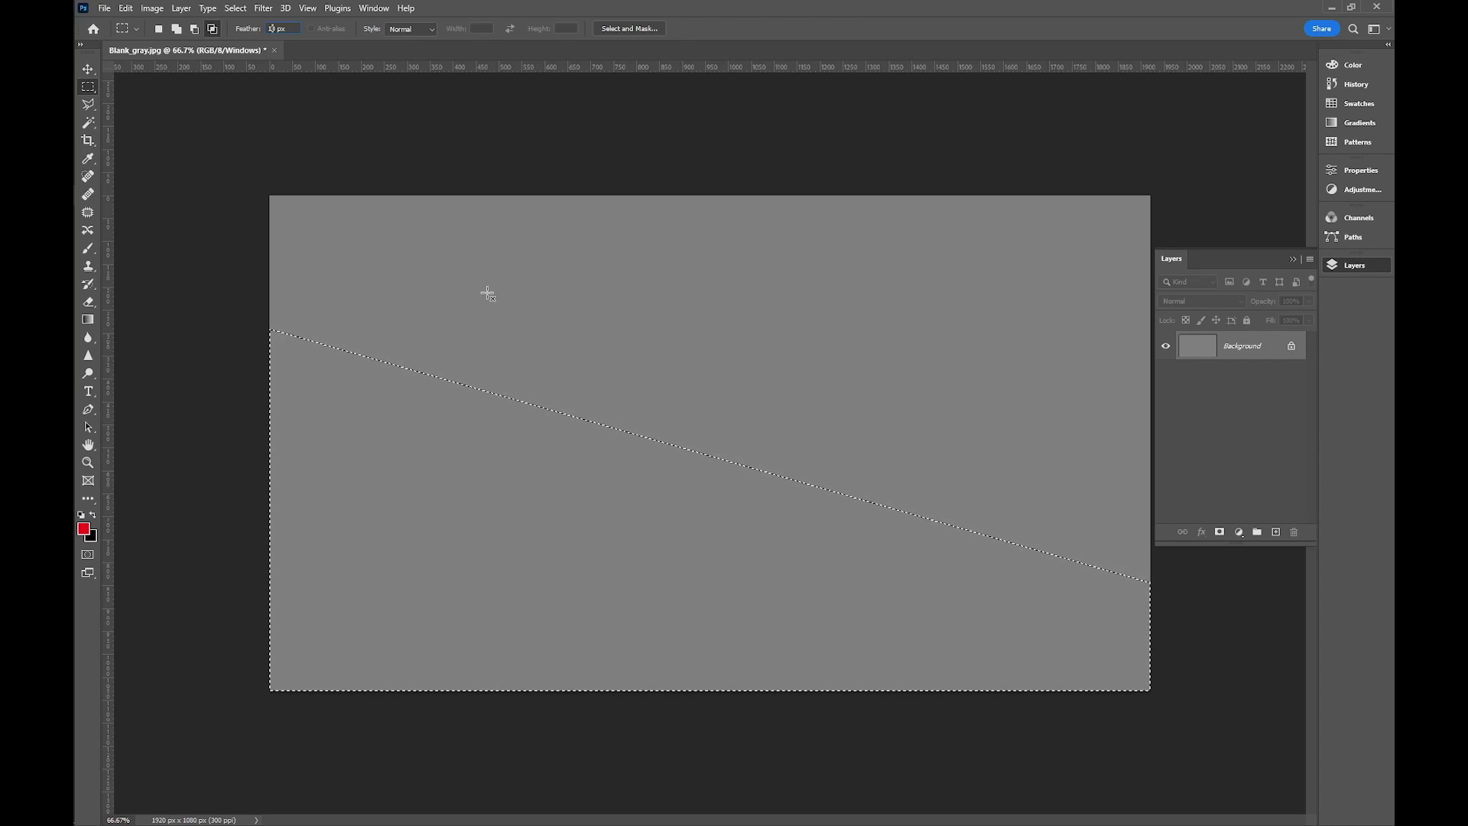
pyautogui.moveTo(529, 329); pyautogui.dragTo(747, 564)
pyautogui.press('q')
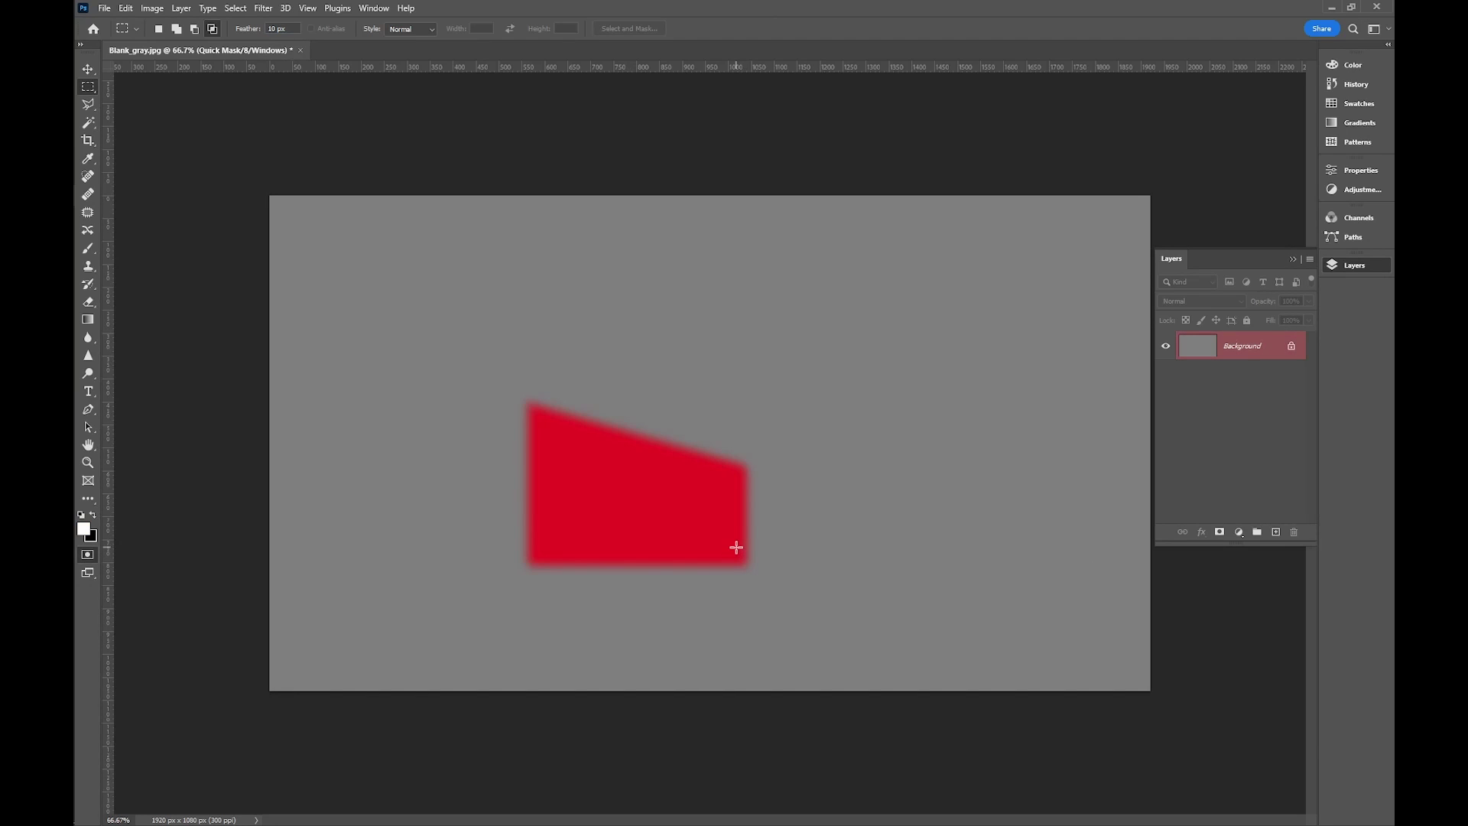
pyautogui.press('q')
pyautogui.press('l')
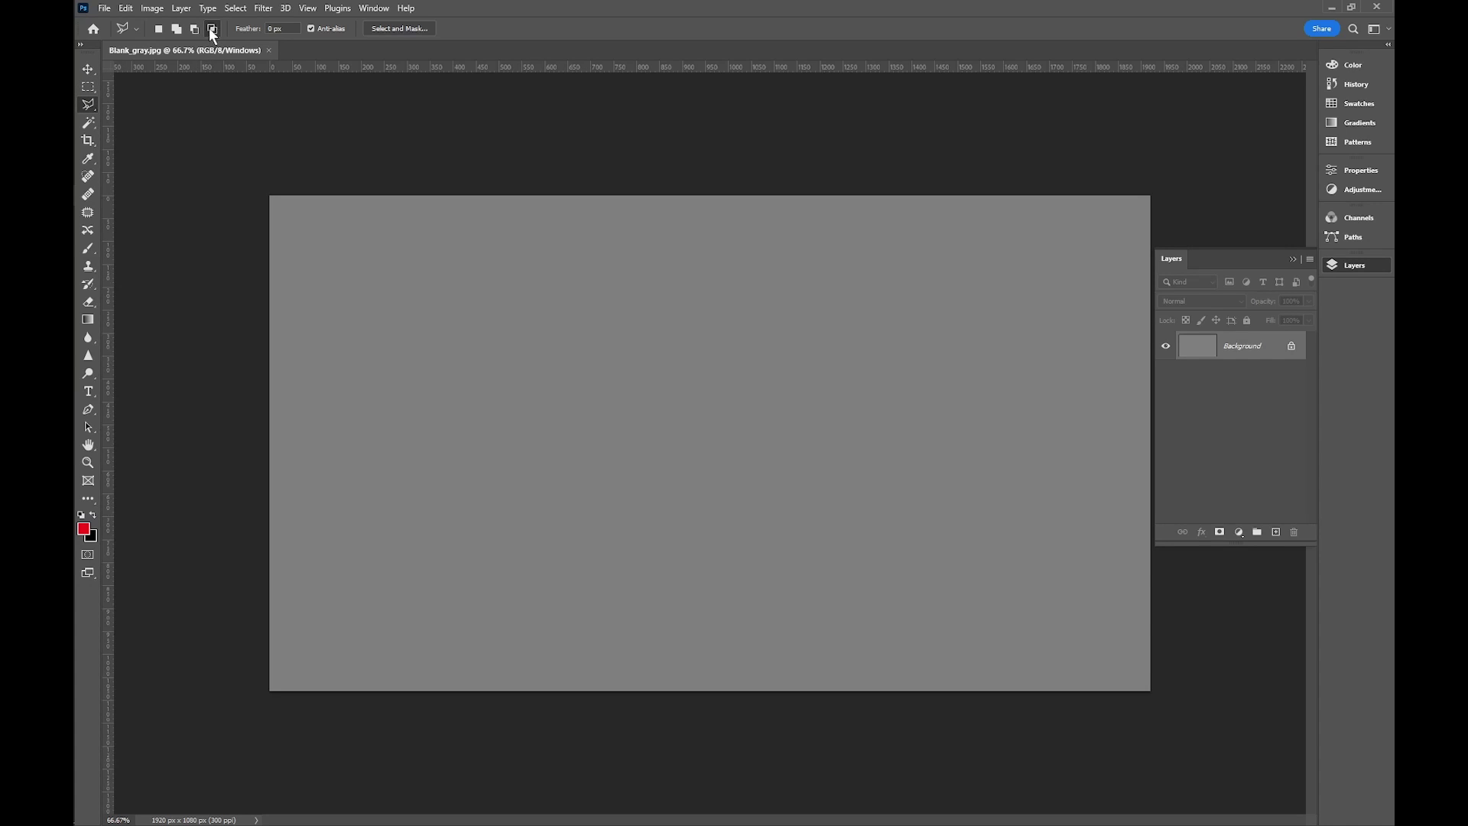
# Start a new unfeathered selection and outline the area below a straight diagonal descending across the image with the Polygonal Lasso.
pyautogui.click(156, 30)
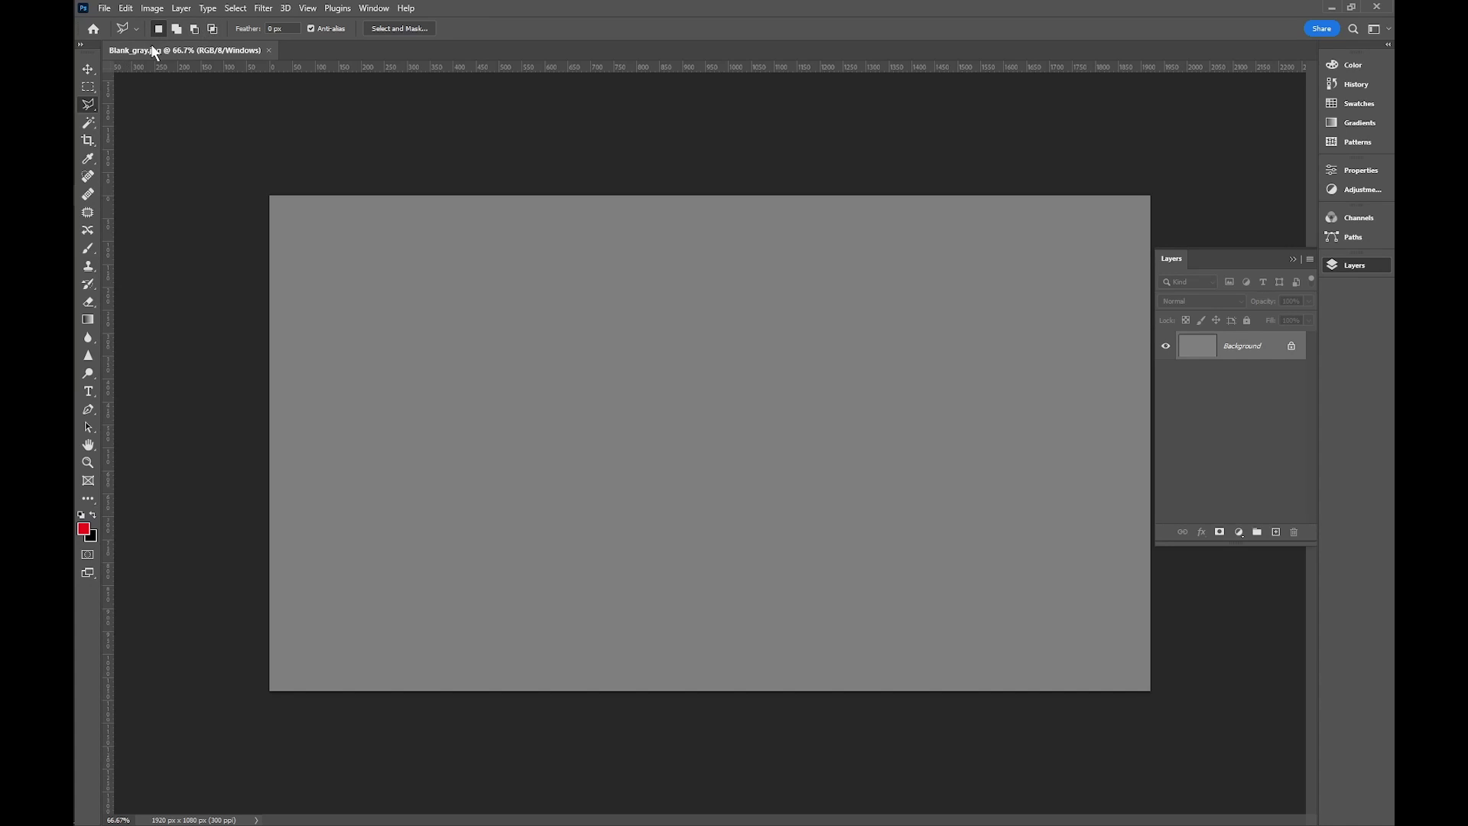
pyautogui.click(220, 303)
pyautogui.click(1199, 603)
pyautogui.click(1198, 735)
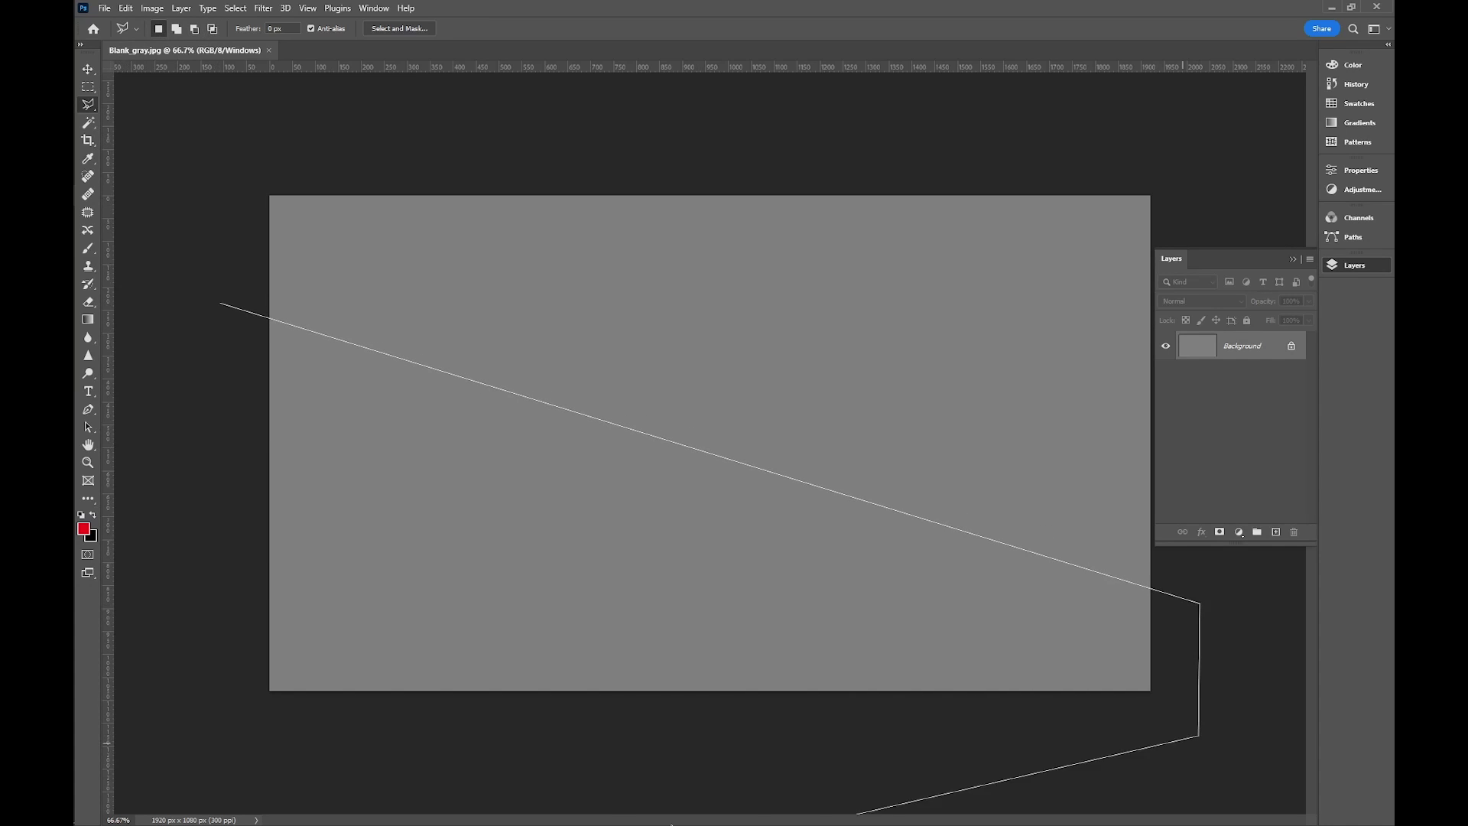
pyautogui.click(203, 730)
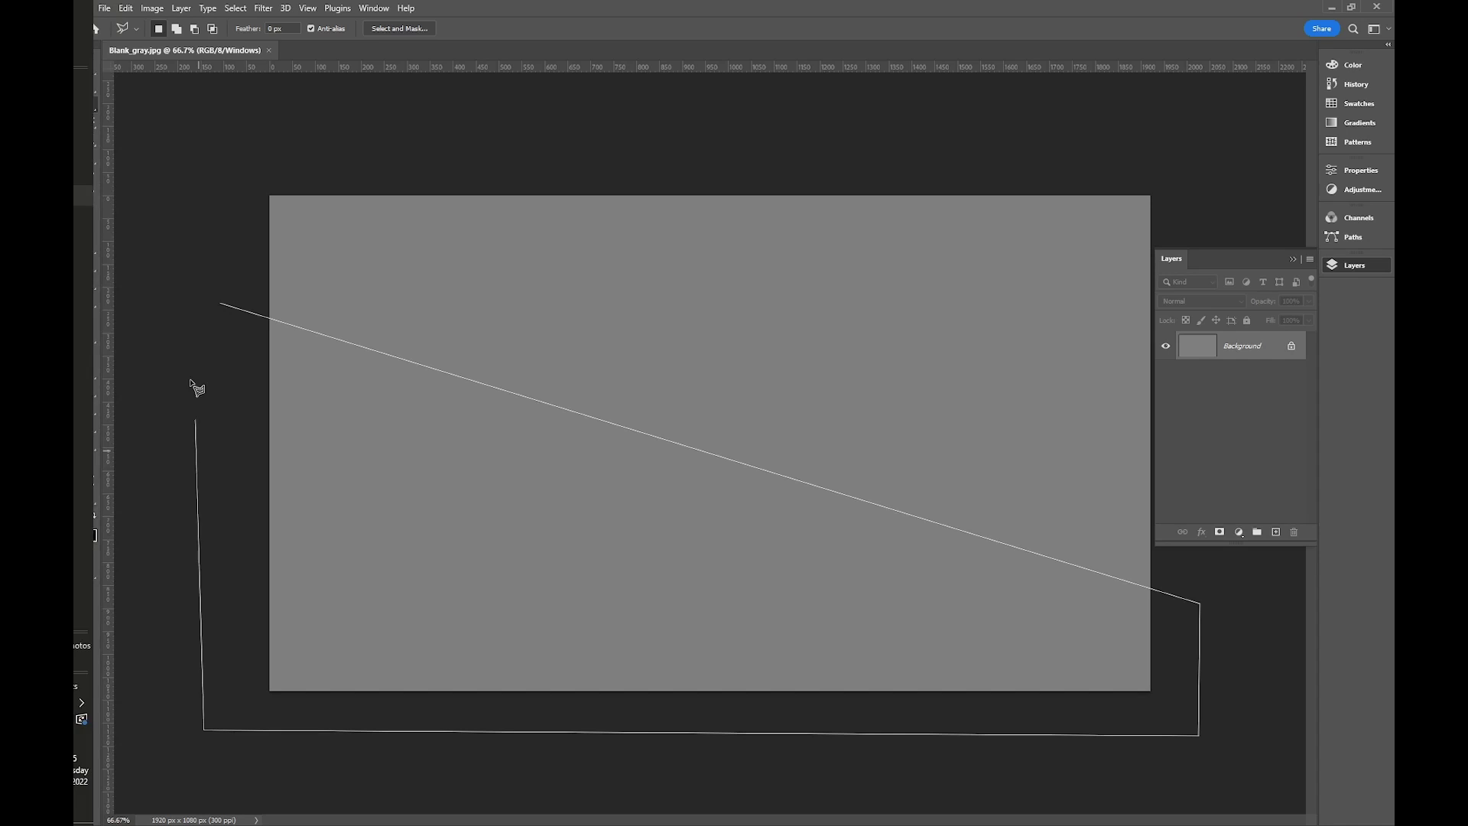
pyautogui.click(221, 306)
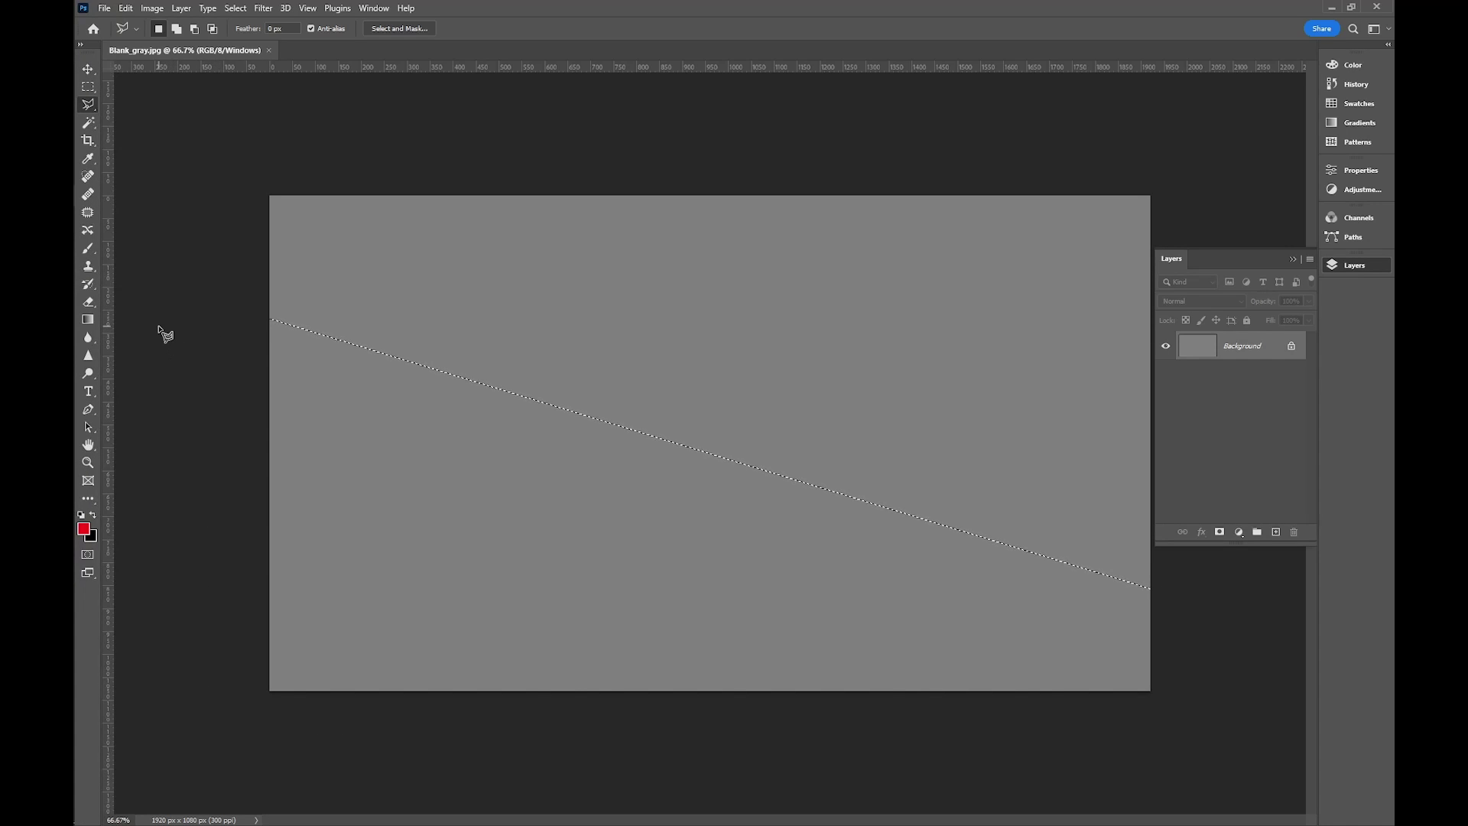
# Paint a white U-shaped brush stroke below the diagonal in Quick Mask mode, with both ends crossing the diagonal edge.
pyautogui.press('q')
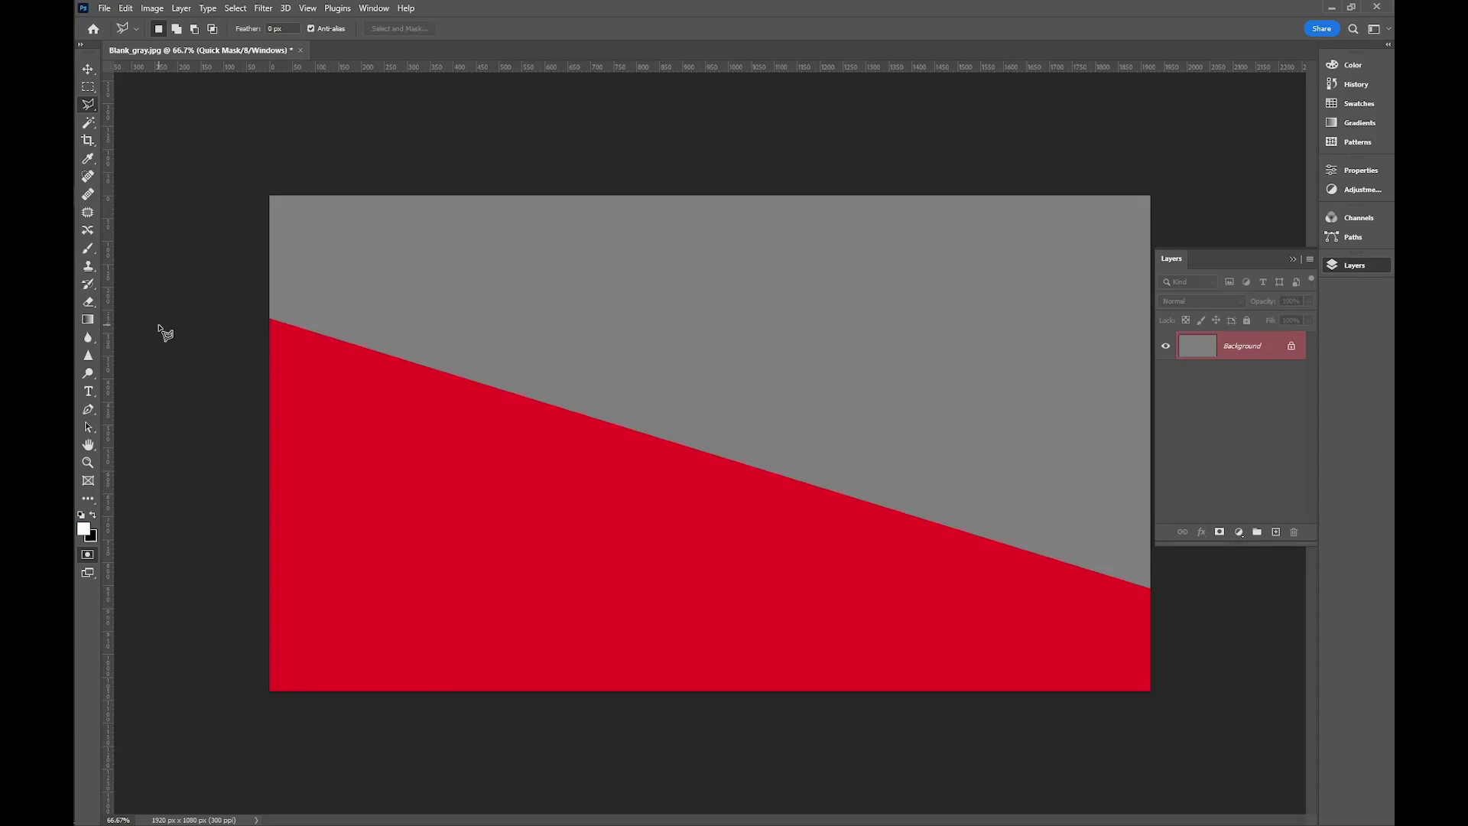
pyautogui.click(89, 247)
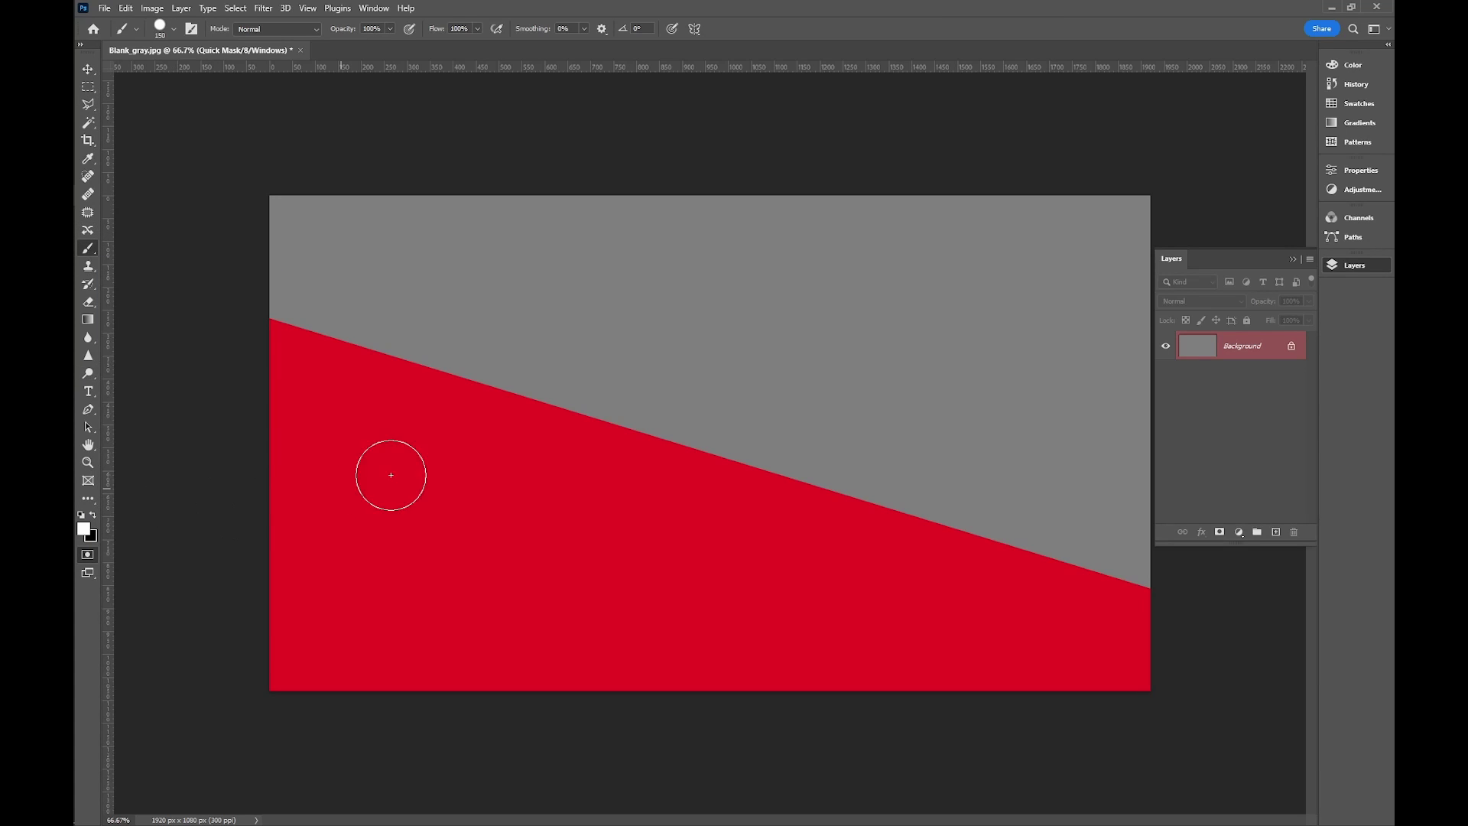
pyautogui.moveTo(481, 375)
pyautogui.mouseDown()
pyautogui.moveTo(446, 434)
pyautogui.moveTo(428, 540)
pyautogui.moveTo(493, 574)
pyautogui.moveTo(615, 602)
pyautogui.moveTo(761, 600)
pyautogui.moveTo(855, 482)
pyautogui.mouseUp()
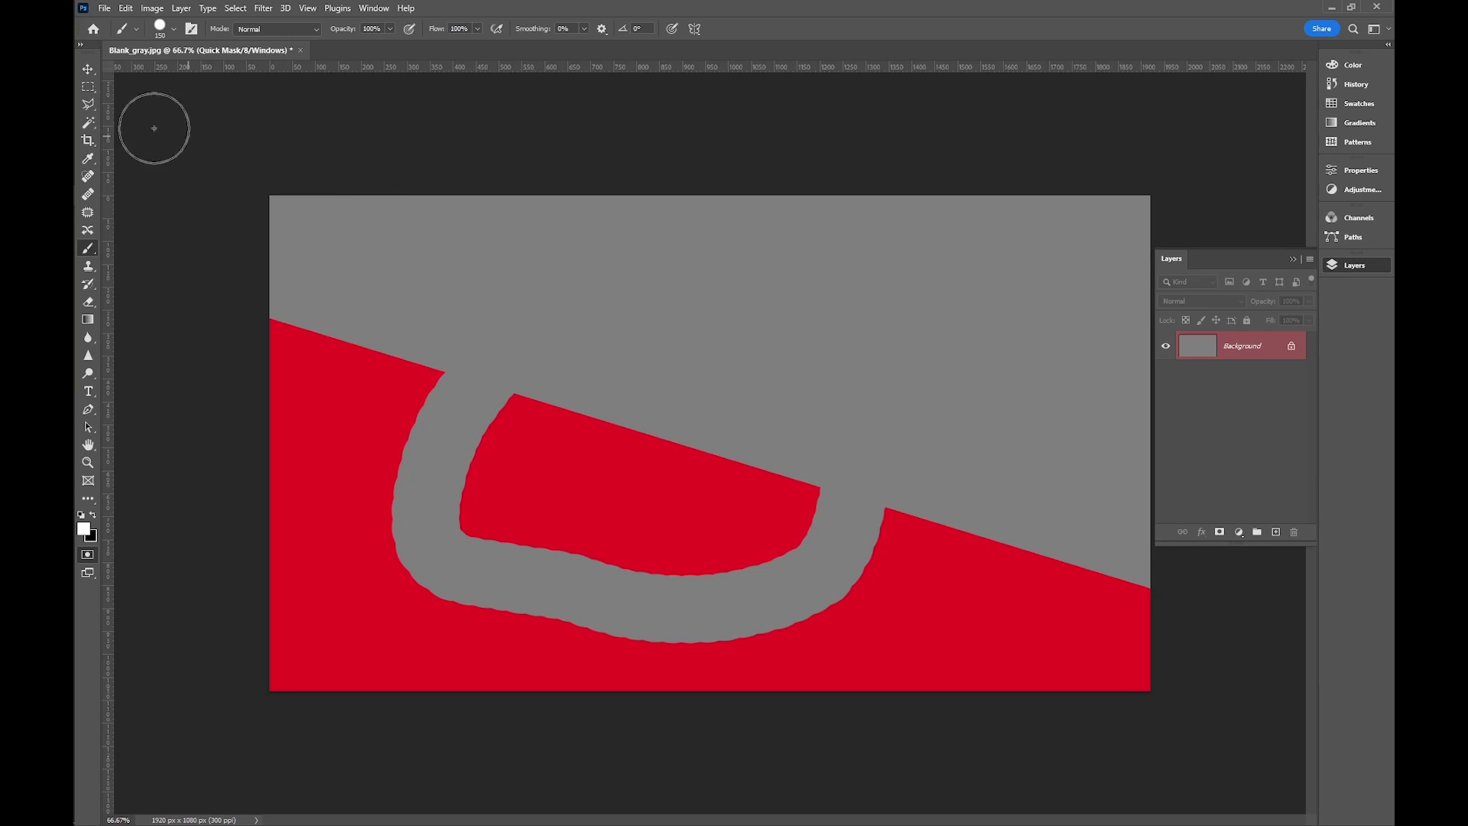
# Outline the area above the diagonal edge in the Quick Mask with the Polygonal Lasso, cutting across both ends of the U-shaped stroke.
pyautogui.click(90, 102)
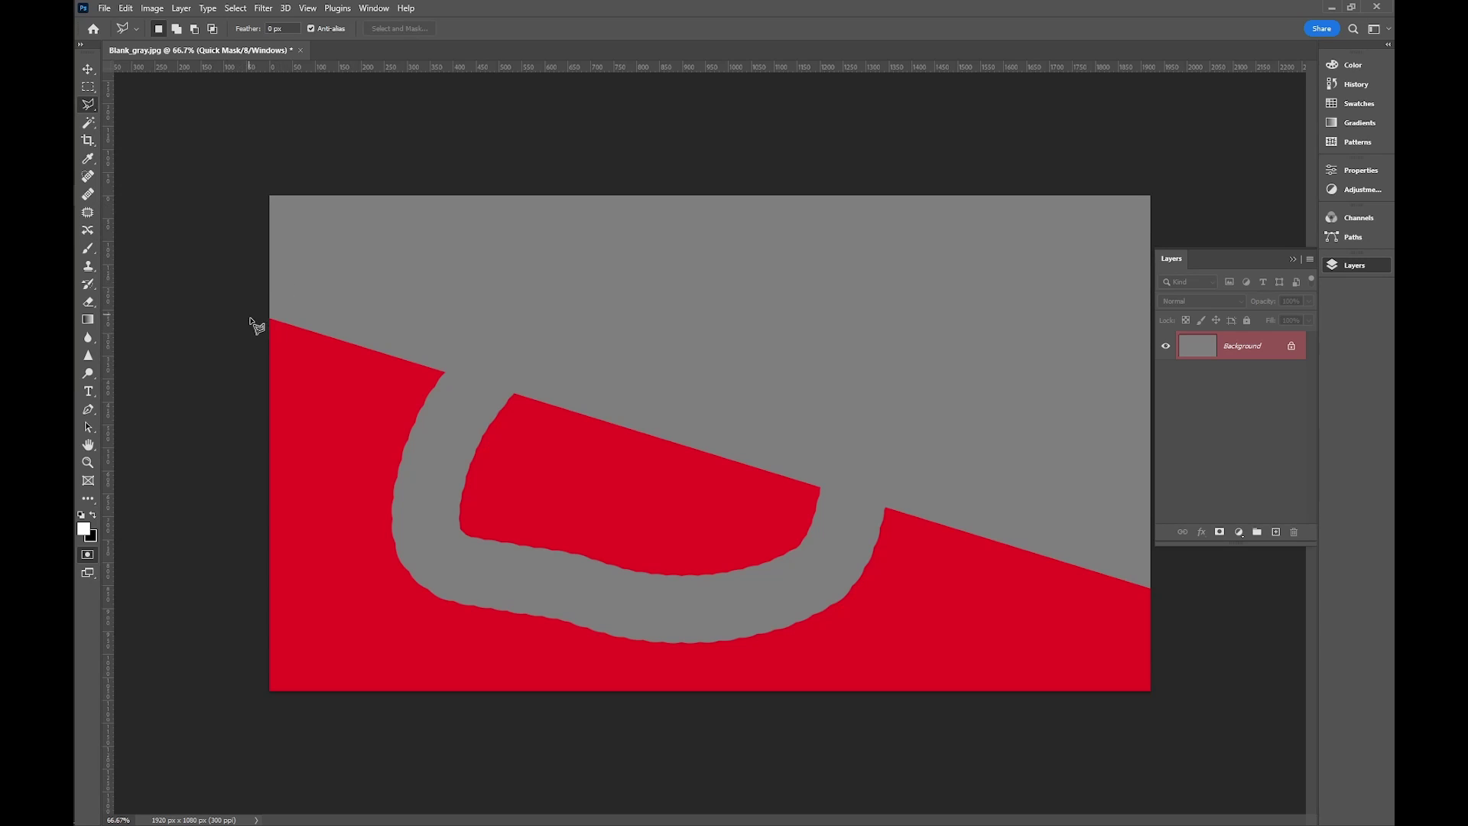
pyautogui.click(263, 320)
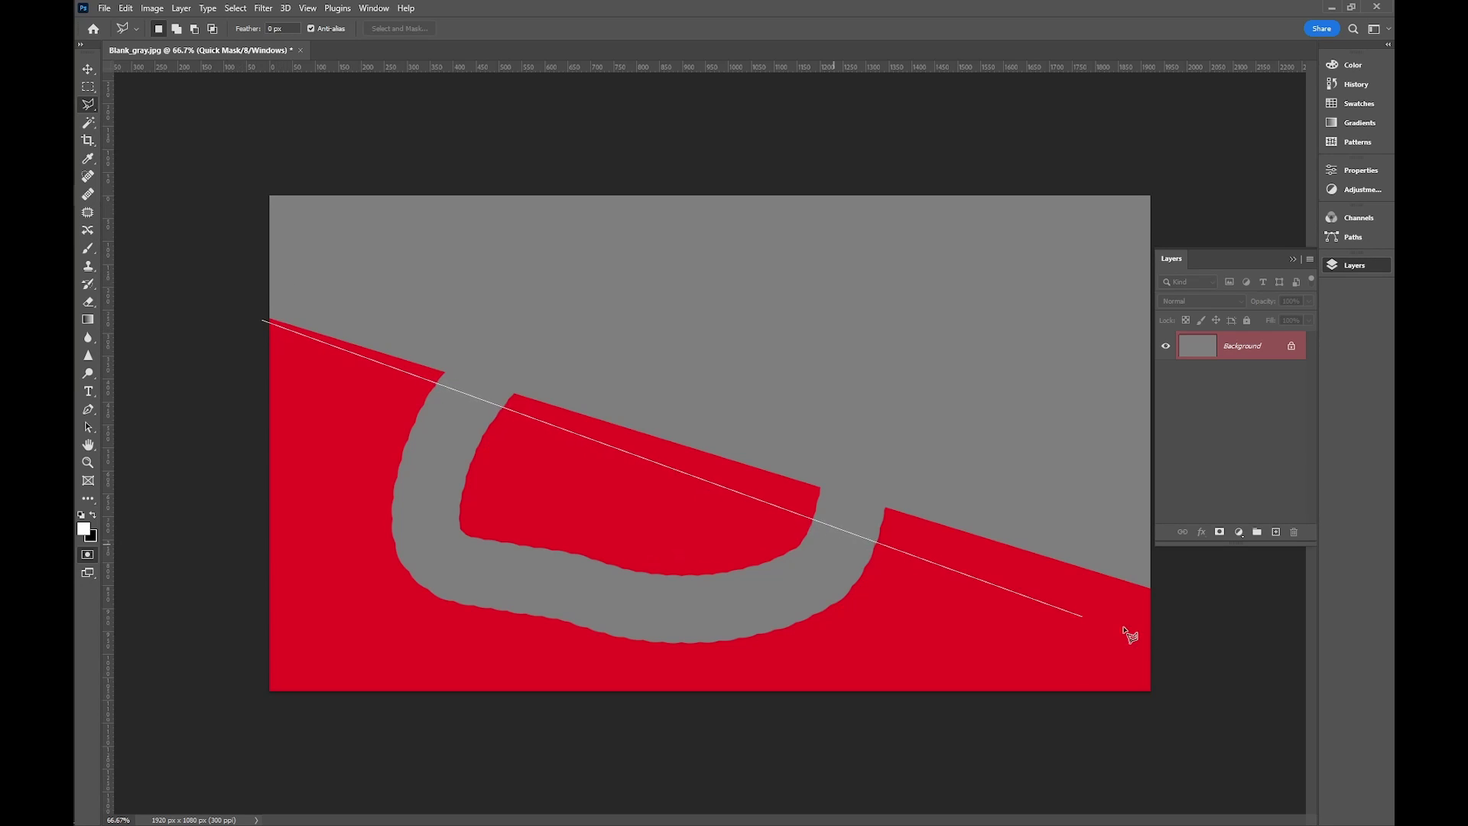
pyautogui.click(1228, 611)
pyautogui.click(1178, 123)
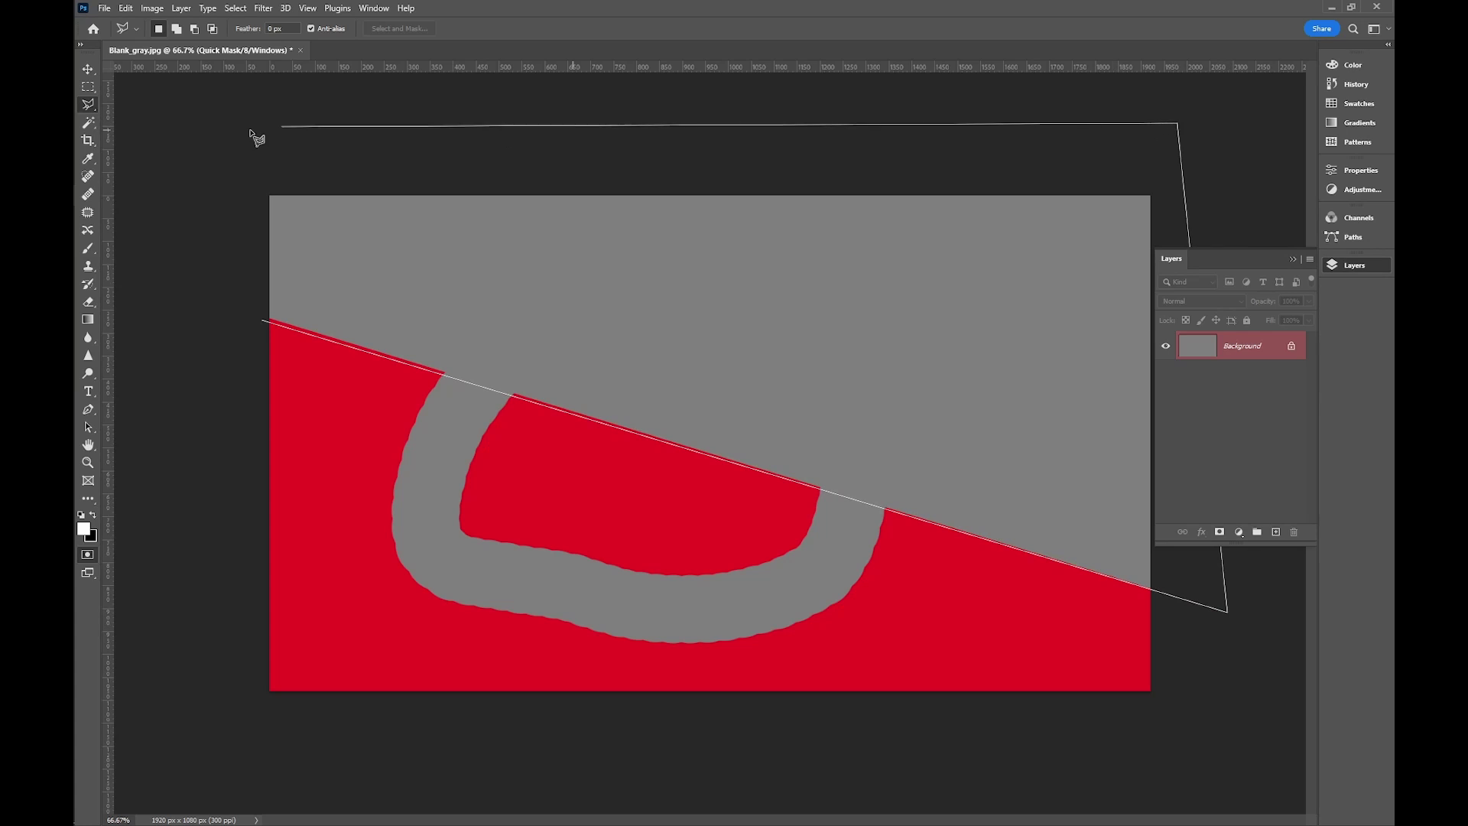
pyautogui.click(232, 127)
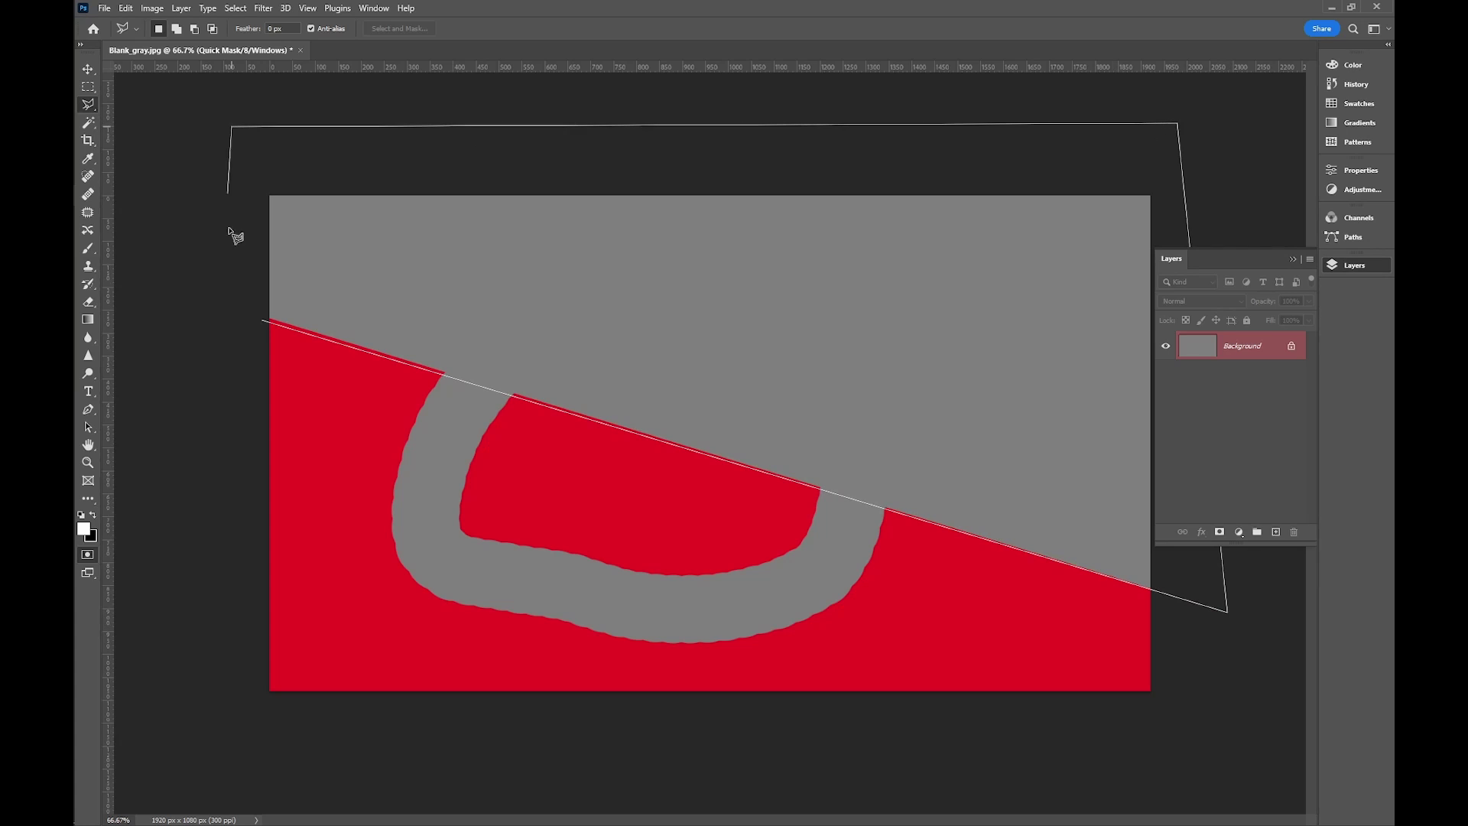
pyautogui.click(263, 321)
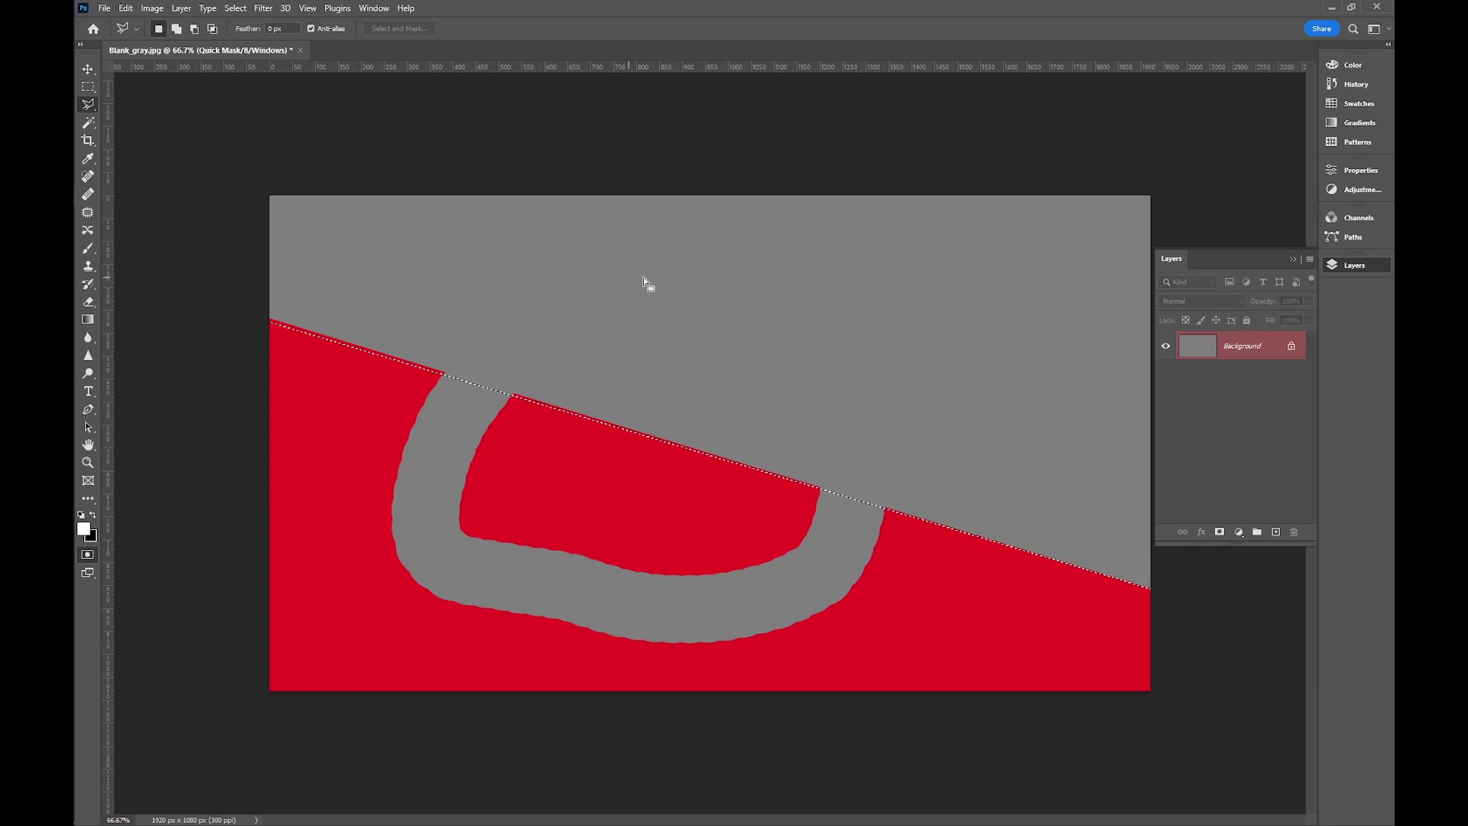
# Fill the area above the diagonal with black at 100% opacity, deselect it, and leave Quick Mask mode.
pyautogui.click(126, 10)
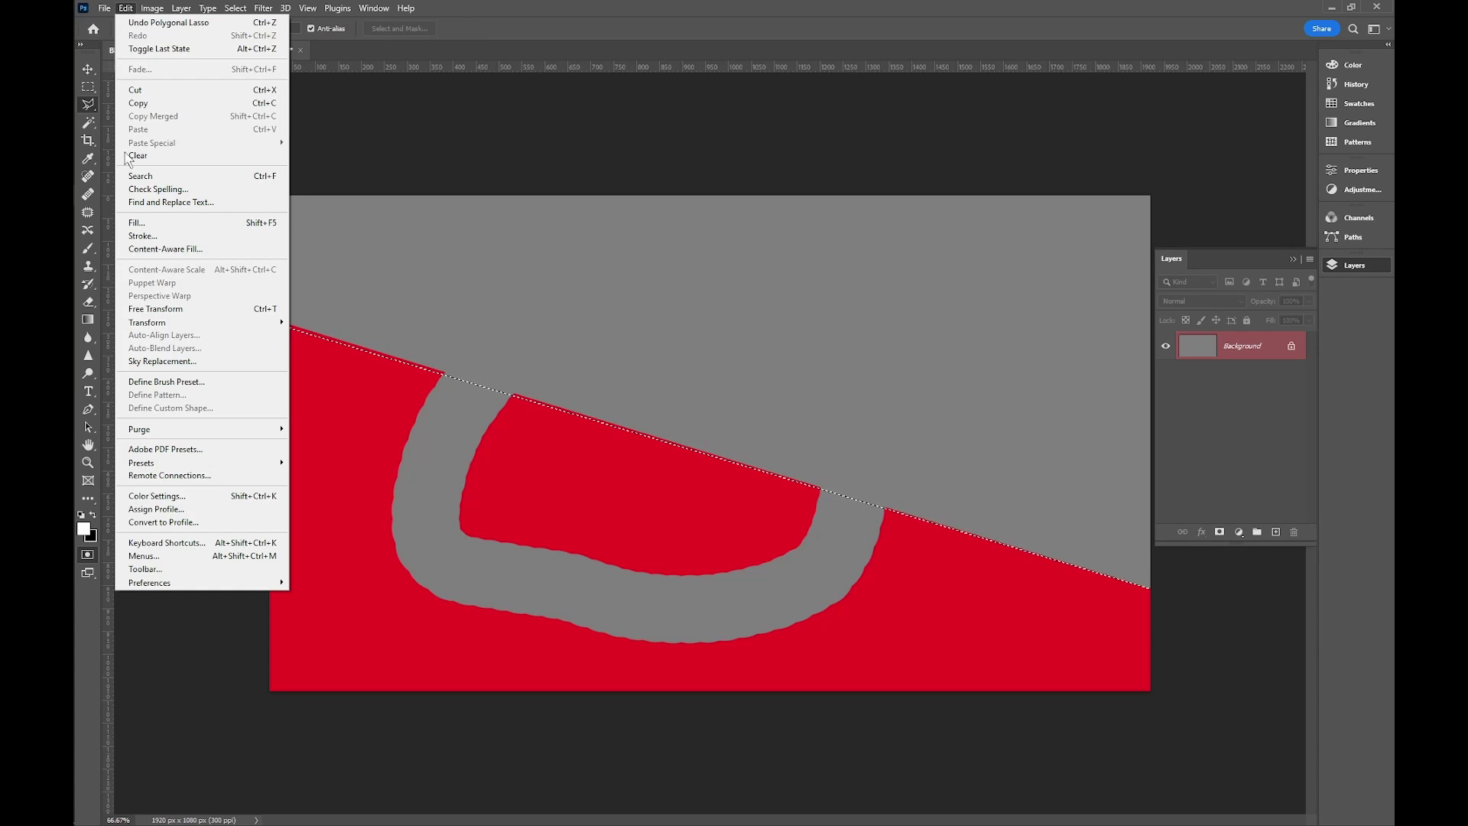
pyautogui.click(139, 222)
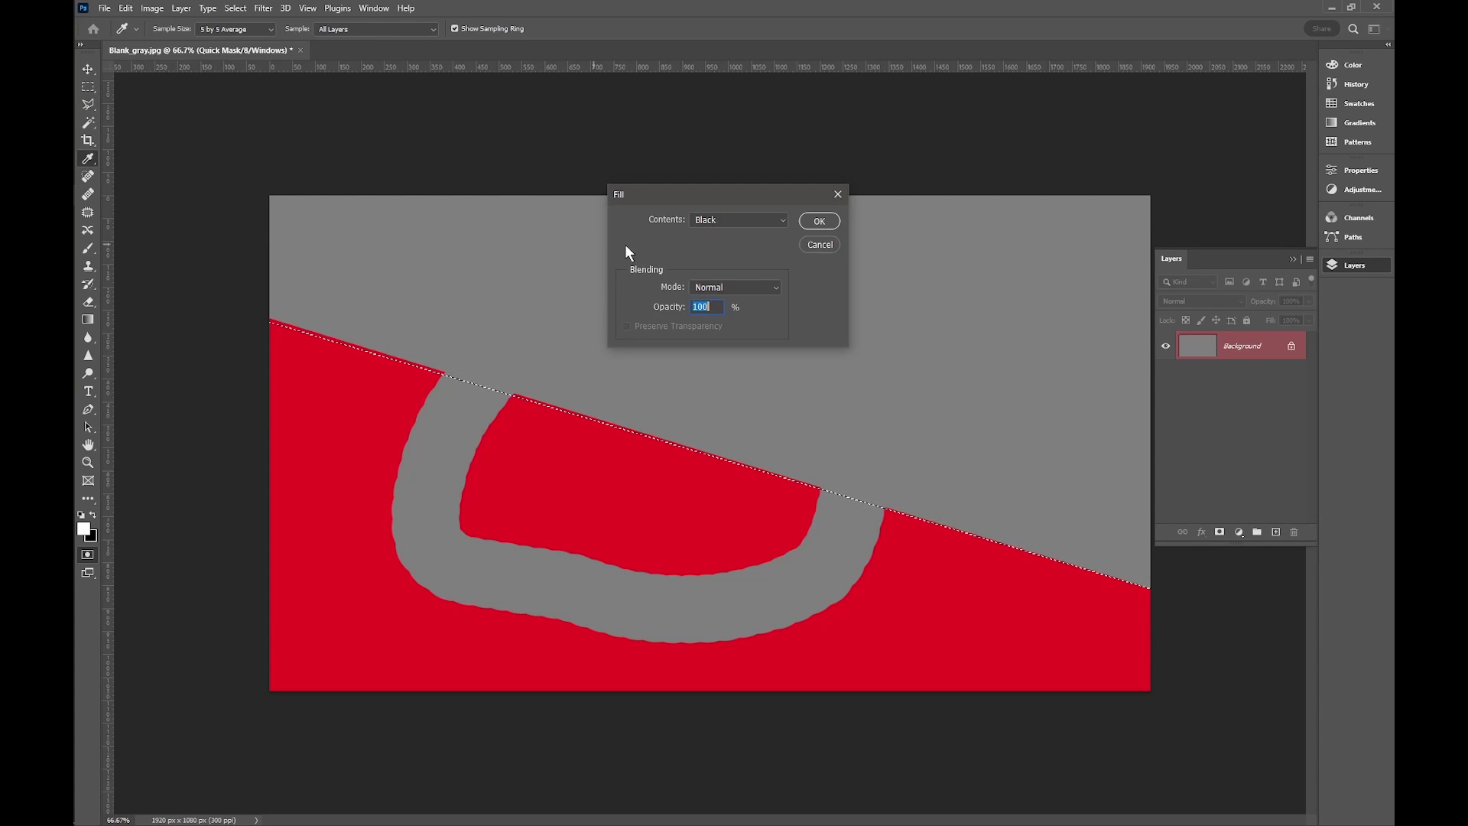
pyautogui.click(807, 220)
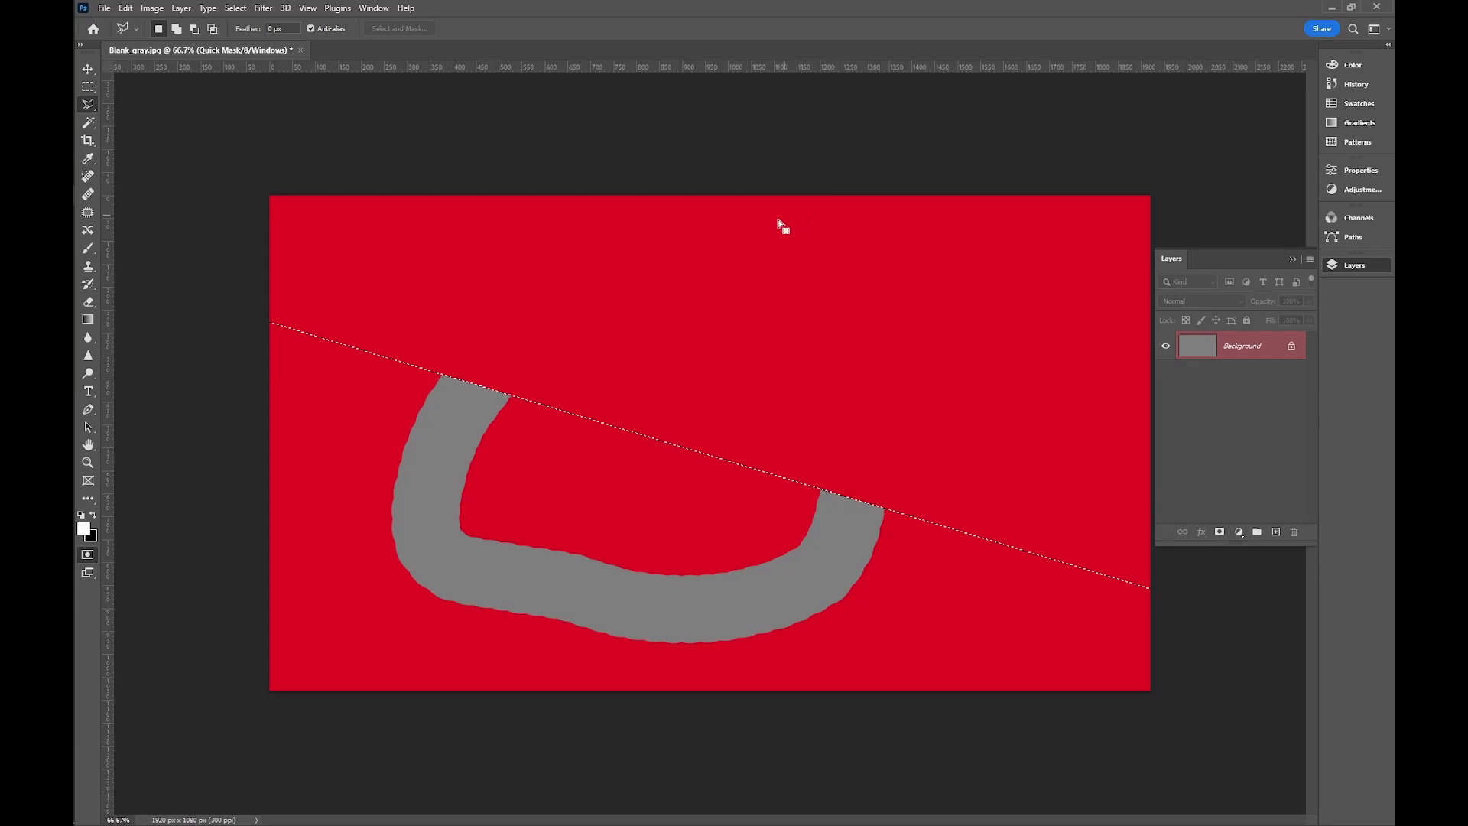
pyautogui.hotkey('ctrl', 'd')
pyautogui.press('q')
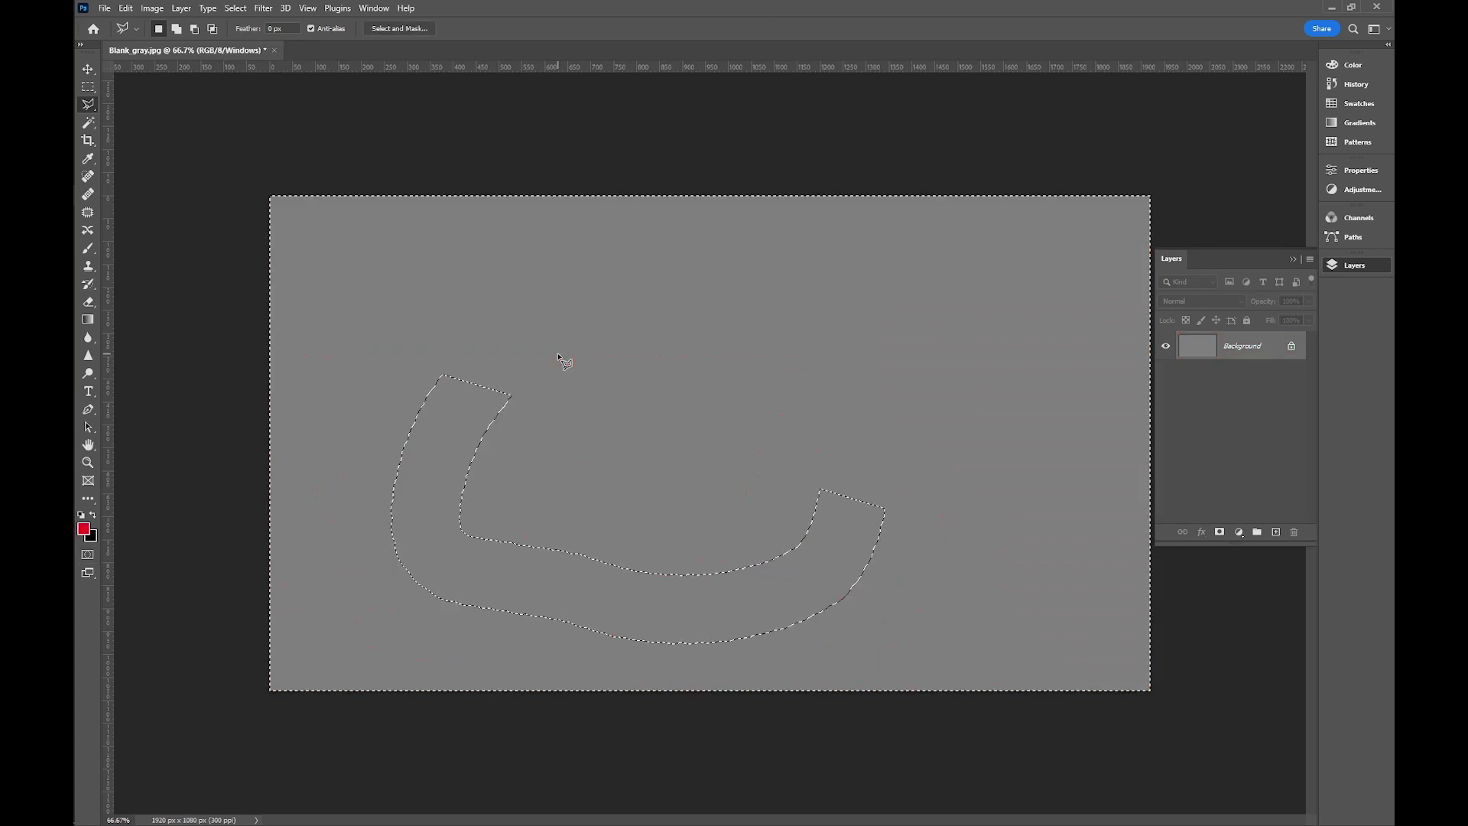
# Invert the selection to isolate the U-shaped stroke, and check it in Quick Mask mode.
pyautogui.click(243, 9)
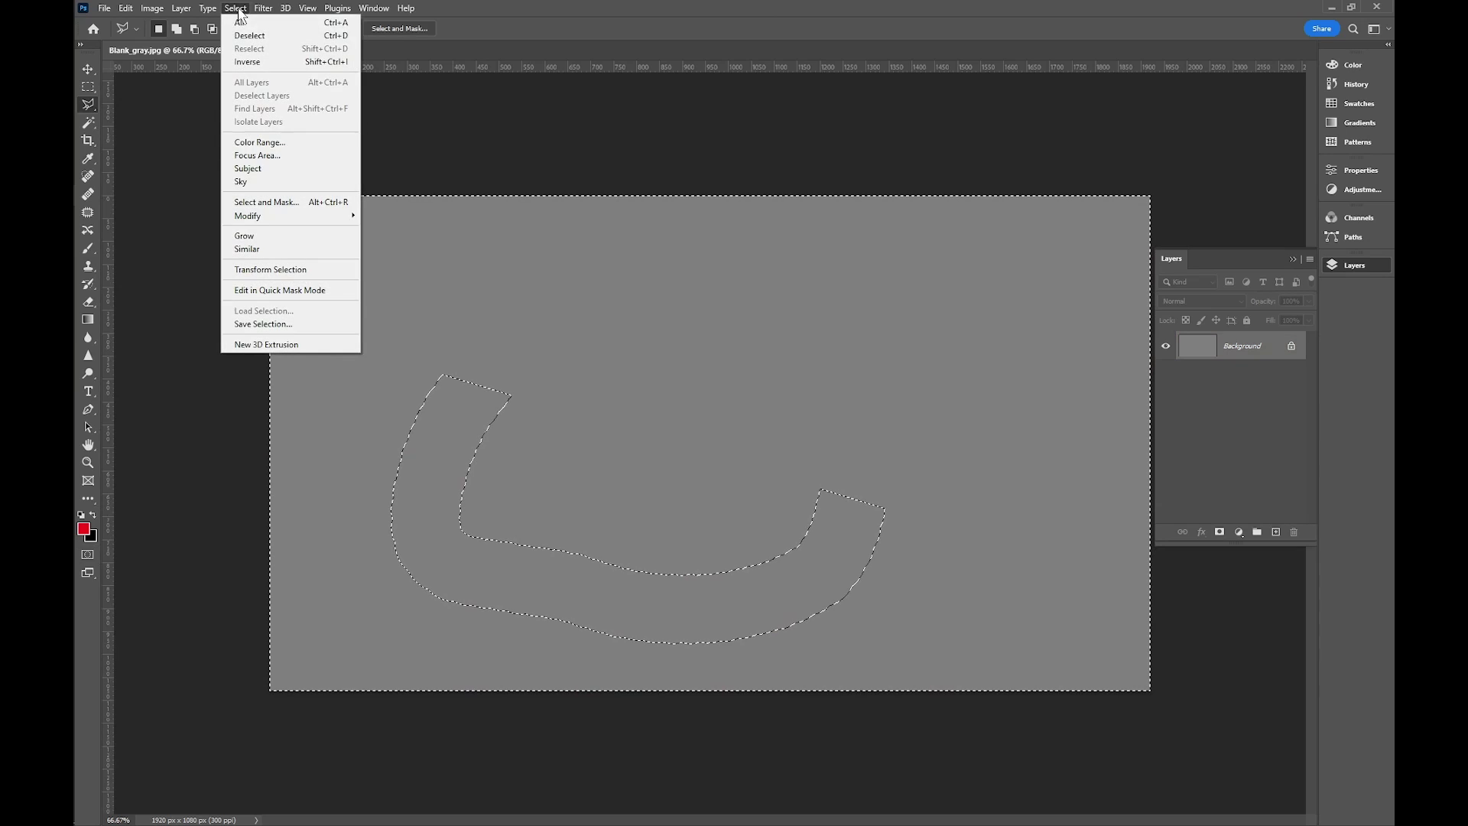
pyautogui.click(257, 61)
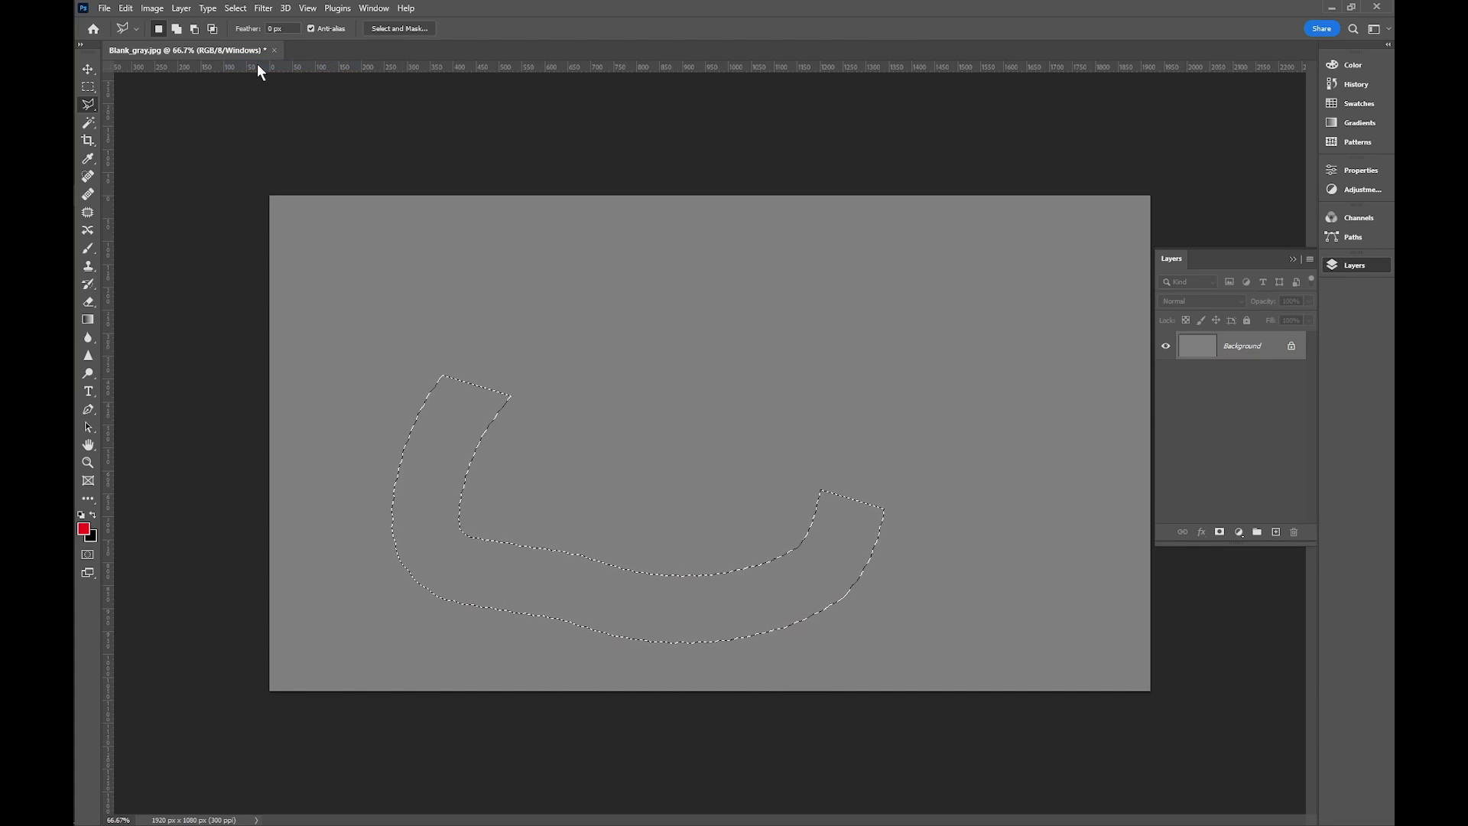
pyautogui.press('q')
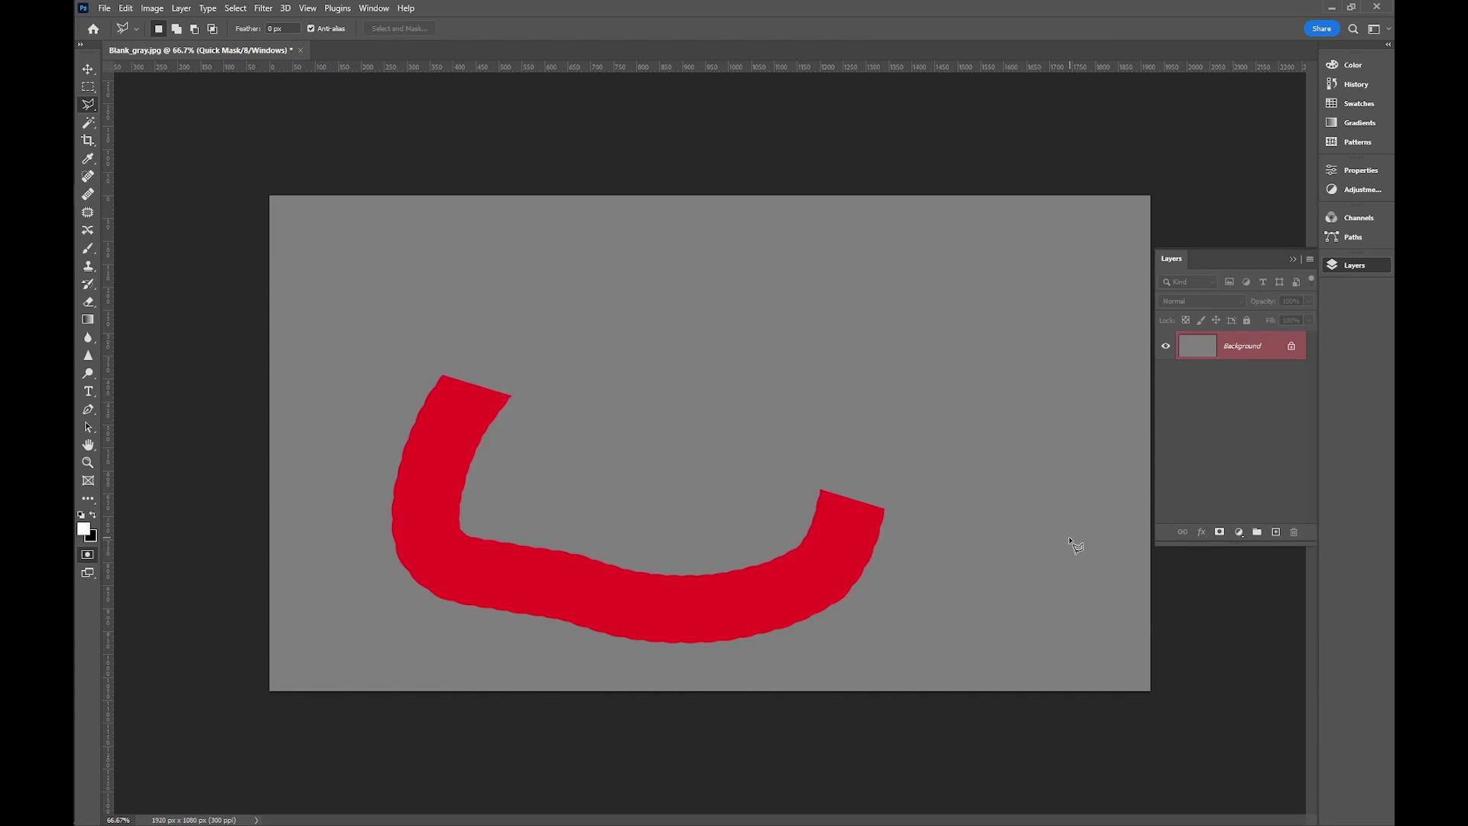
pyautogui.press('q')
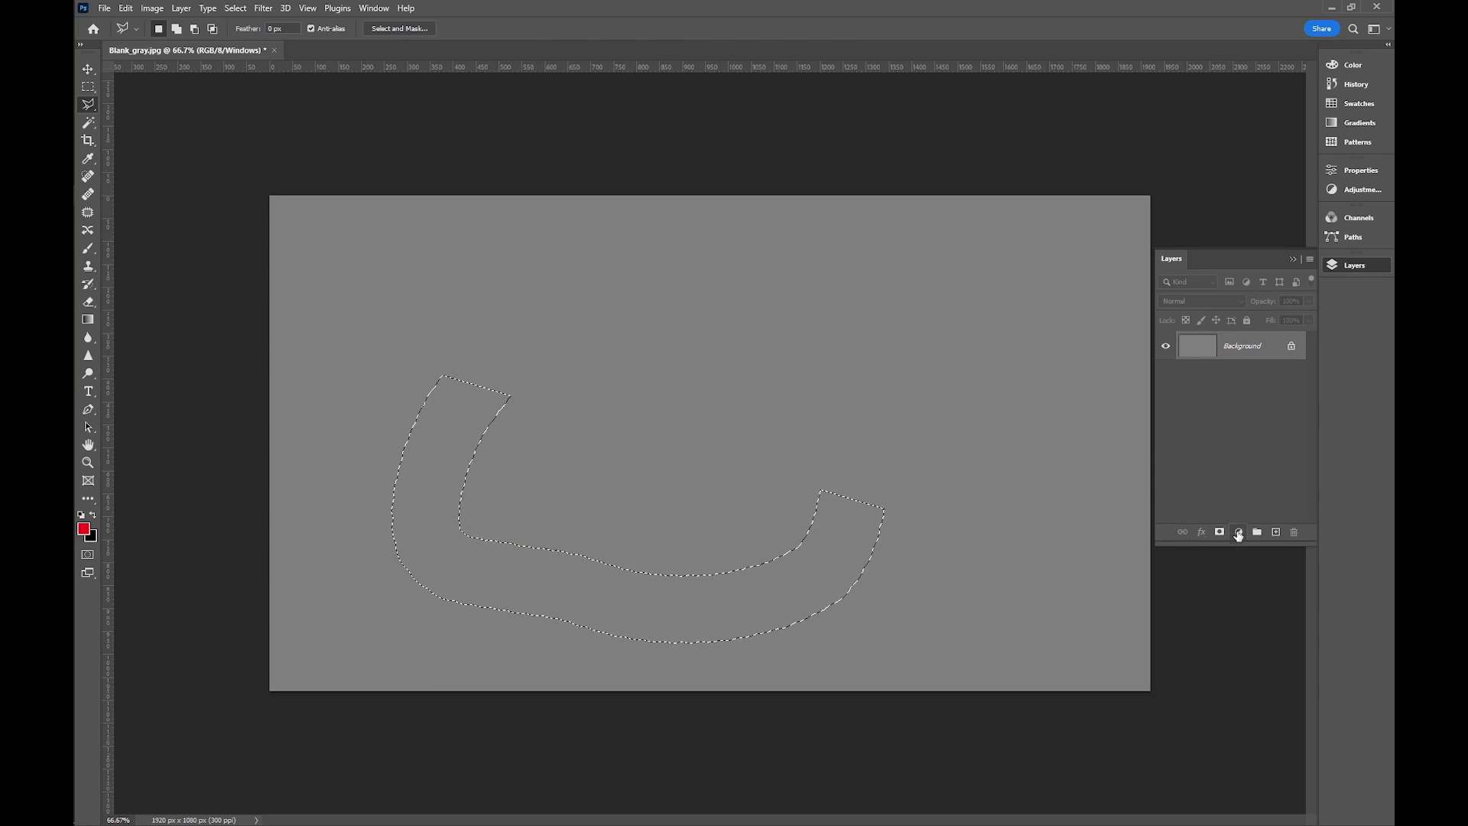
# Add a Curves adjustment layer through the hard-edged U-shaped selection and pull the curve's midpoint down to darken the stroke.
pyautogui.click(1239, 532)
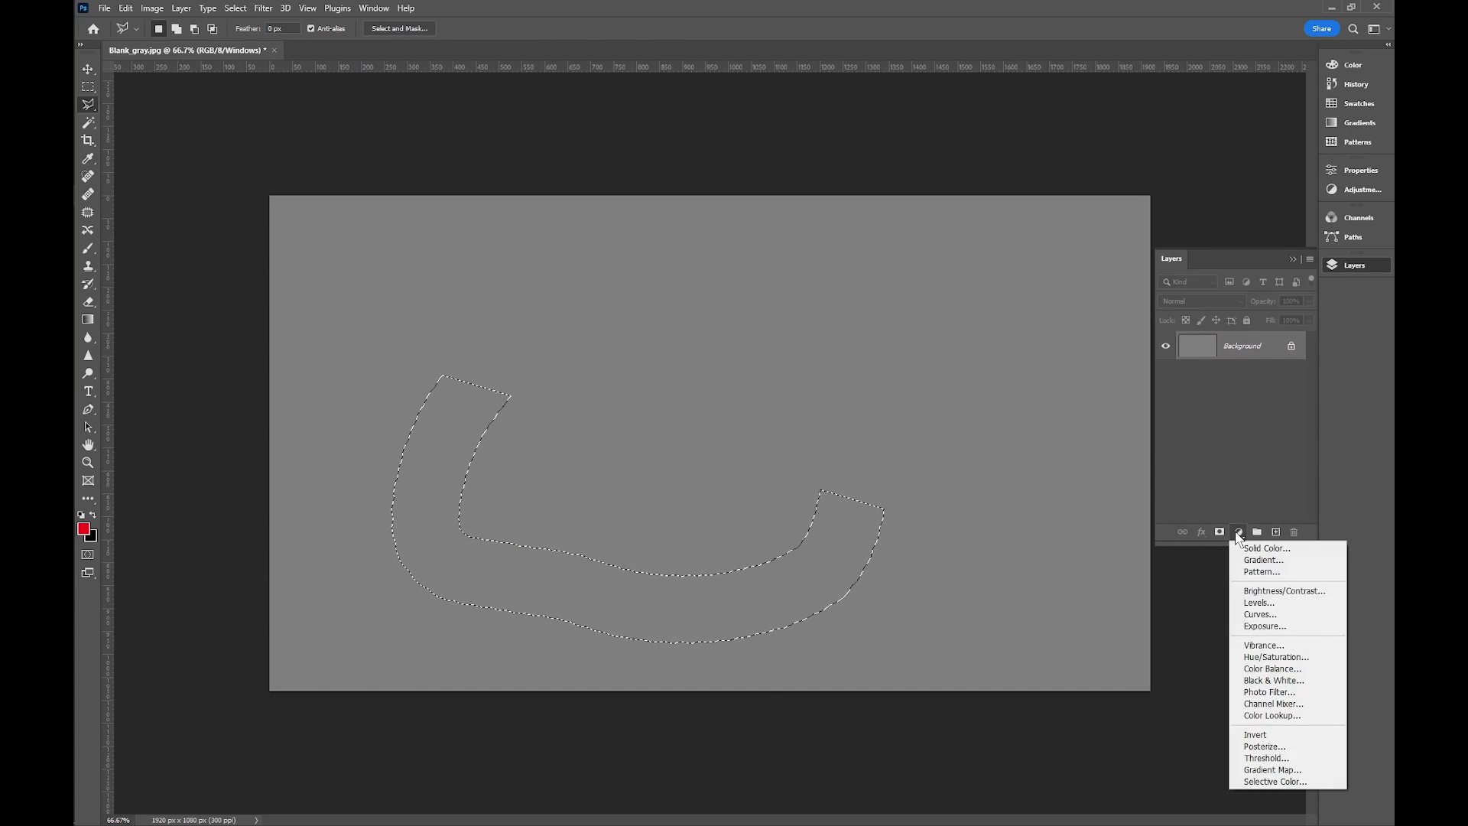
pyautogui.click(1272, 616)
pyautogui.moveTo(1229, 310); pyautogui.dragTo(1251, 340)
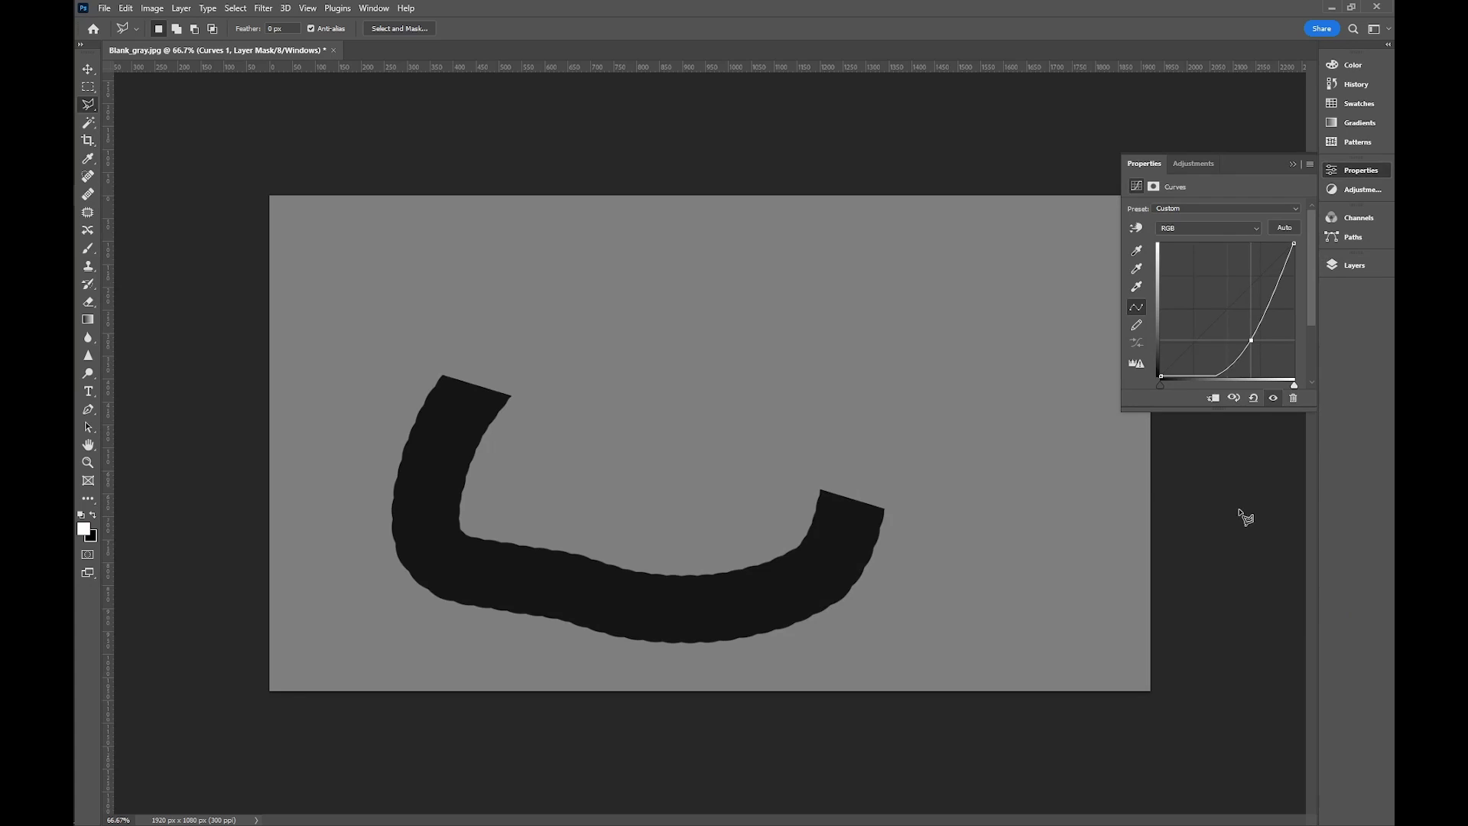
# Blur the U-shaped selection in Quick Mask mode with a 10-pixel Gaussian Blur, and return to the normal selection.
pyautogui.press('q')
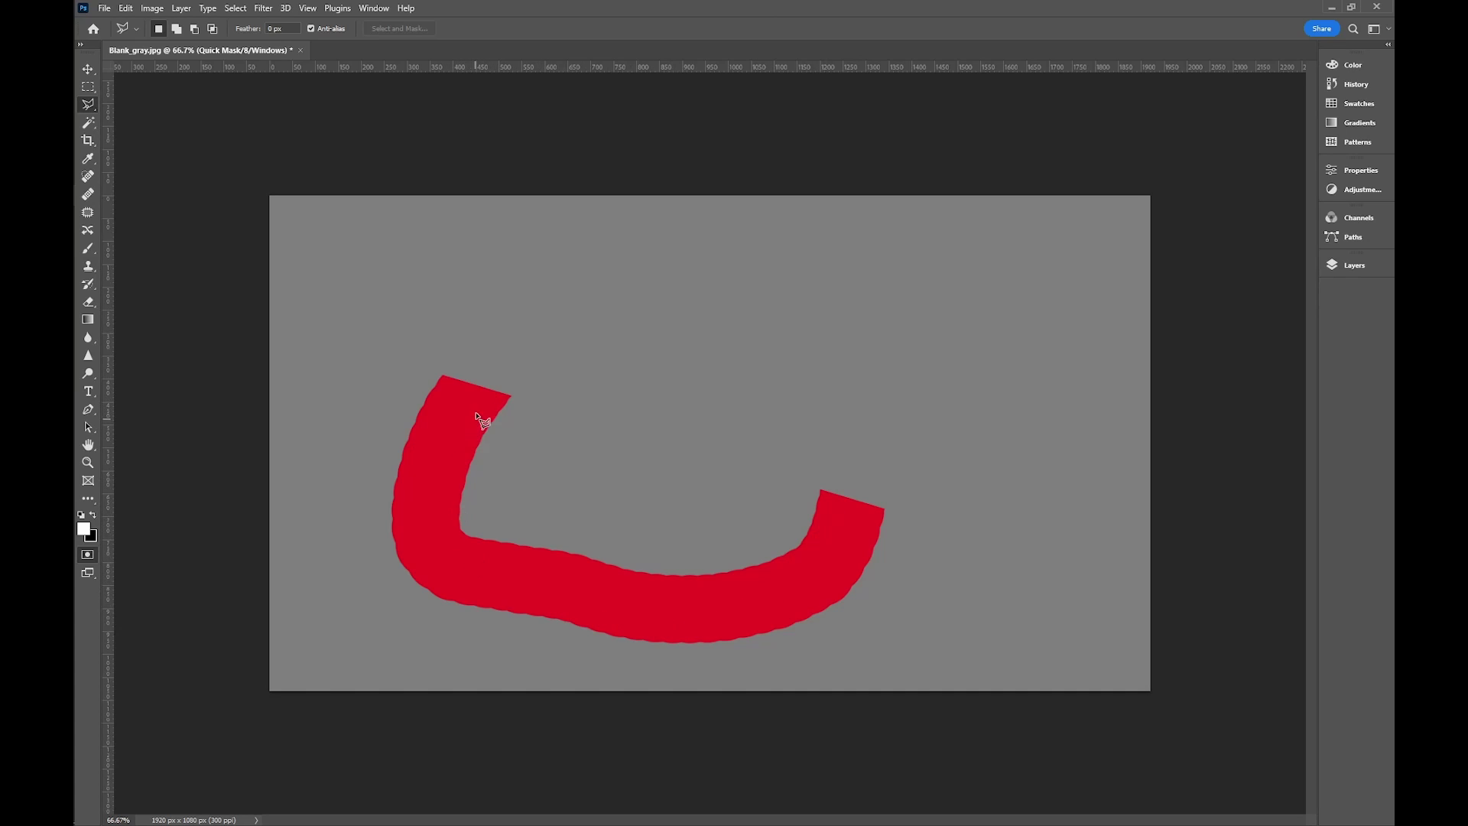
pyautogui.click(263, 9)
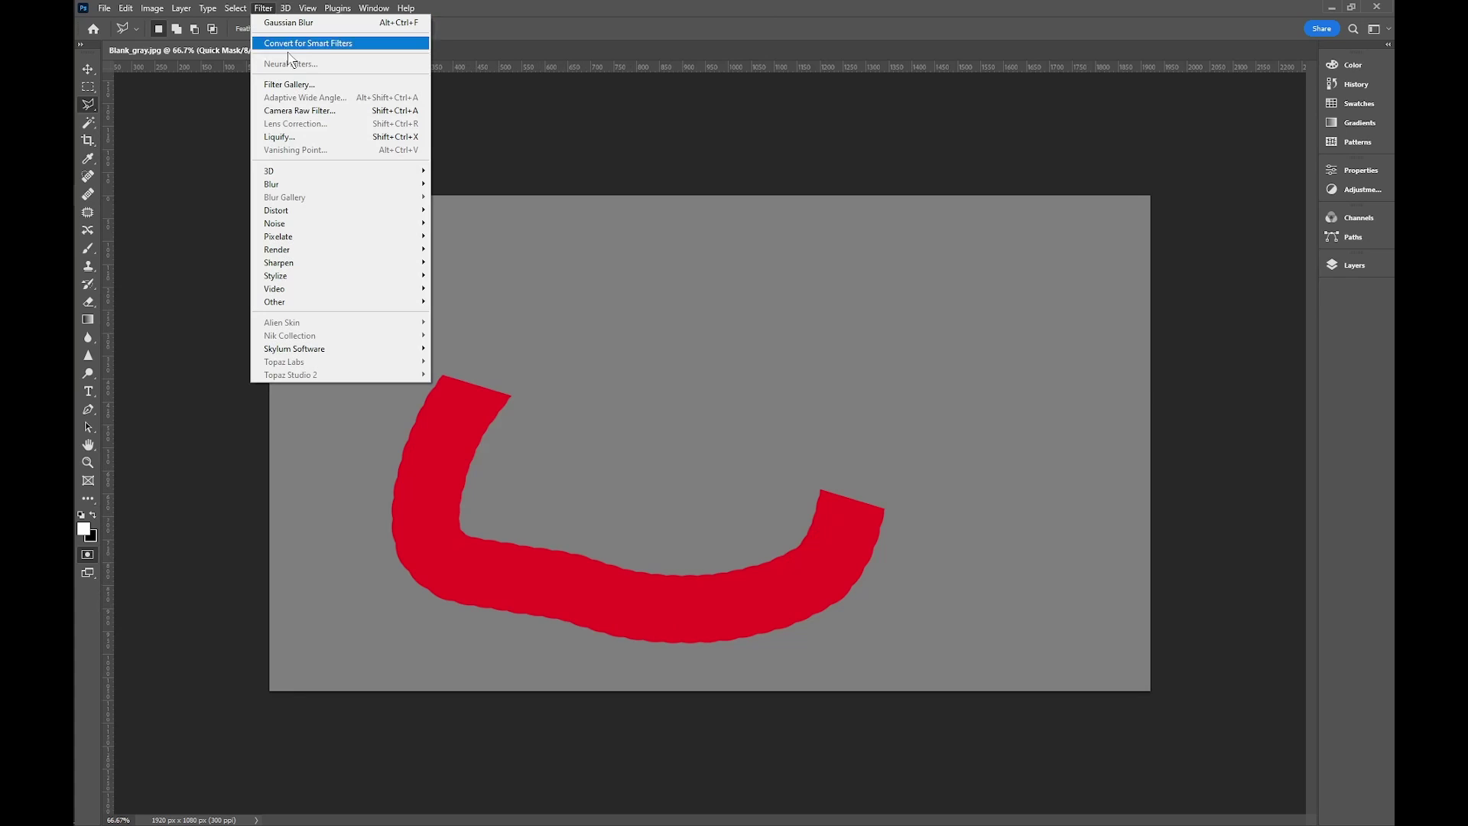
pyautogui.moveTo(290, 186)
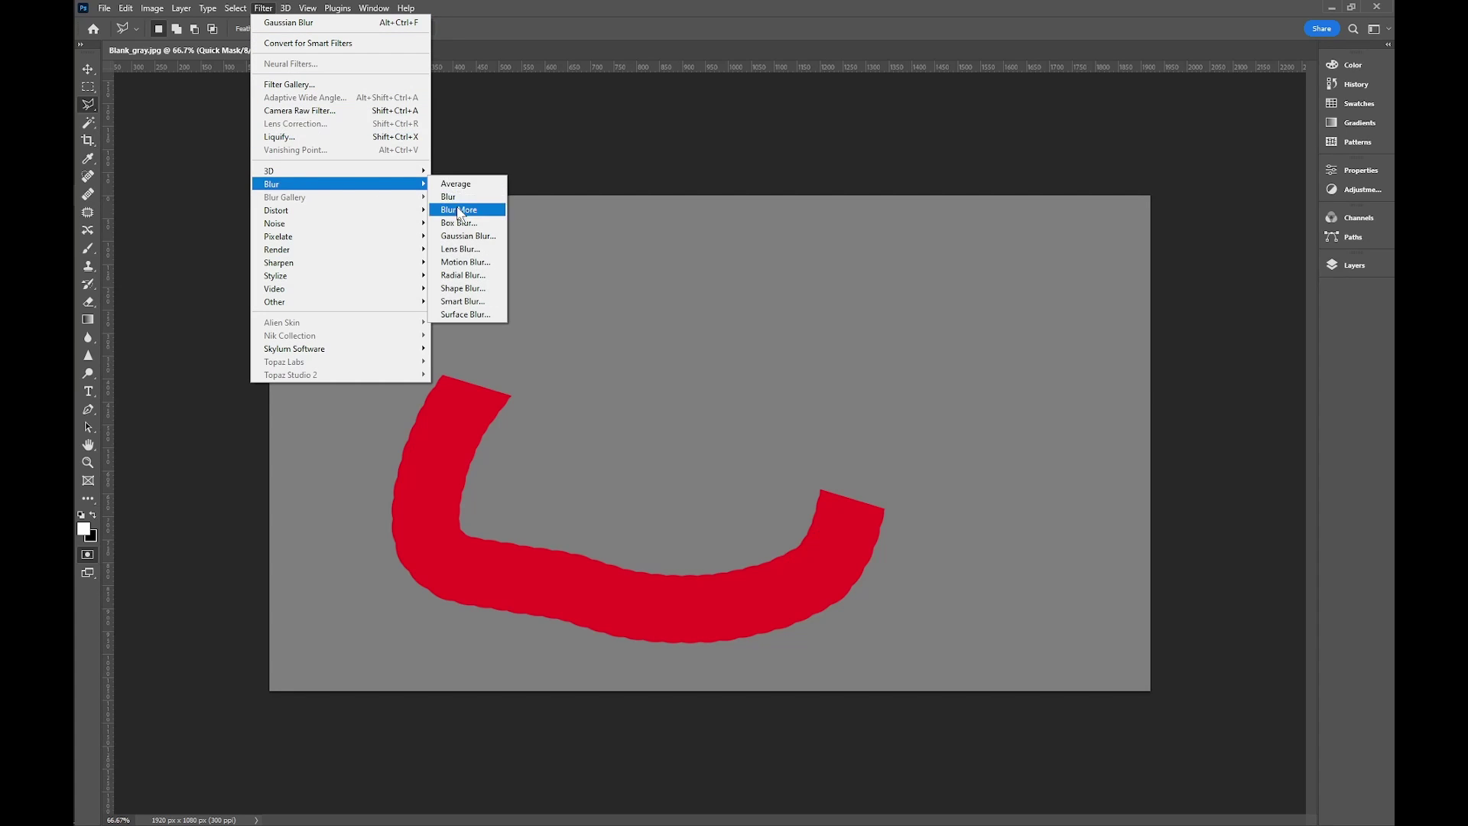
pyautogui.click(463, 236)
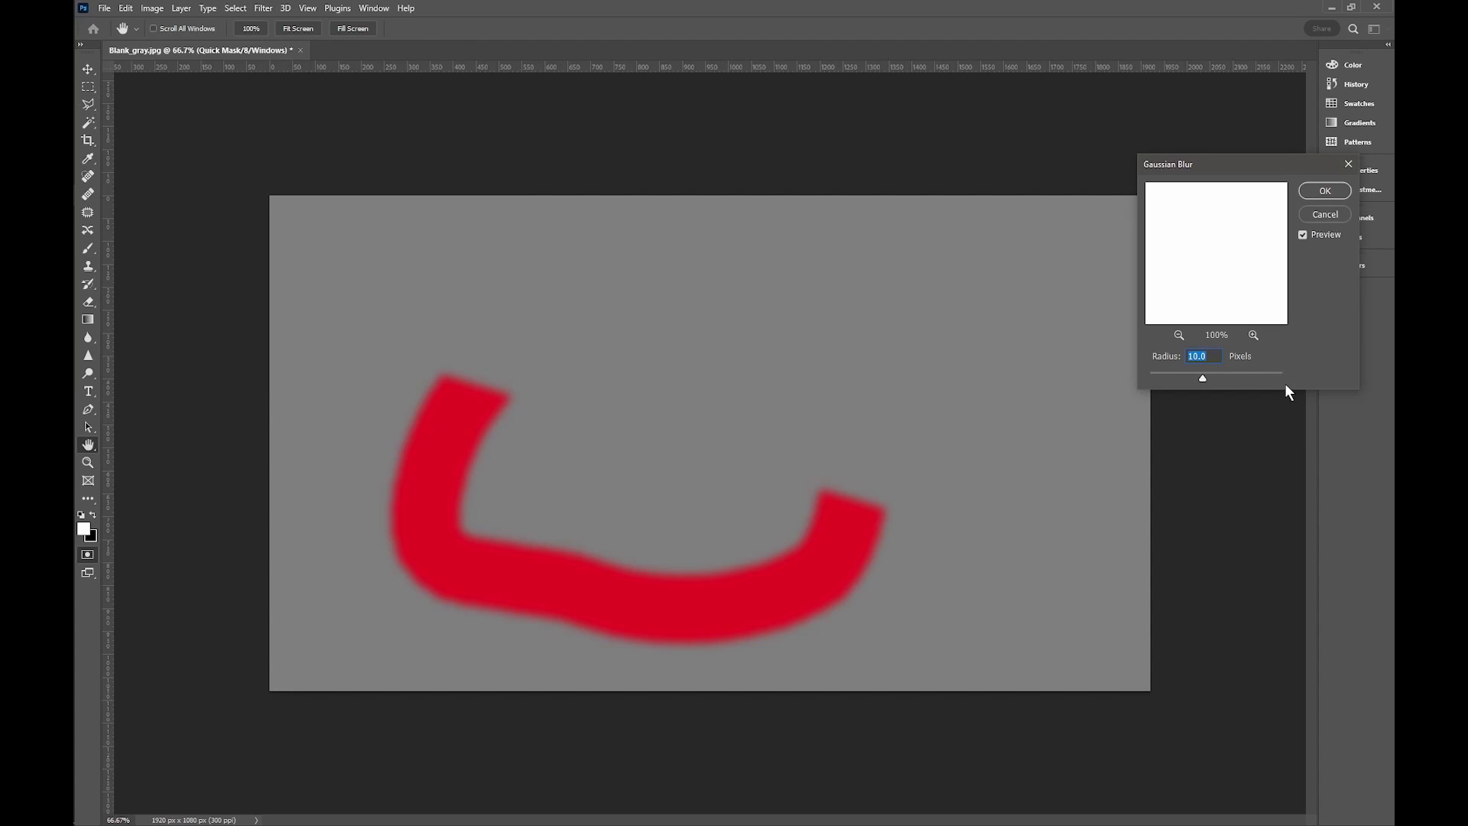
pyautogui.click(1327, 189)
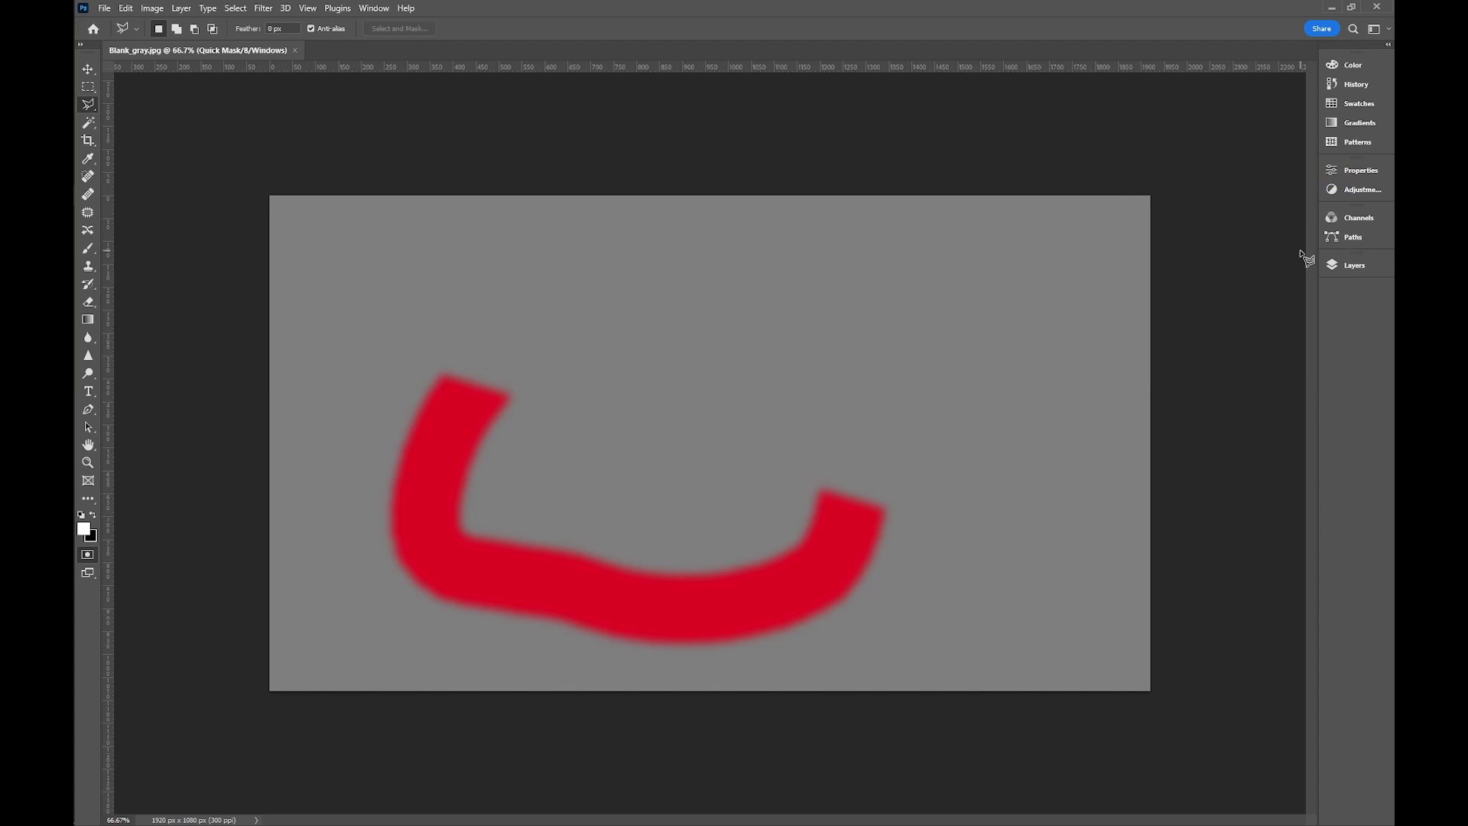
pyautogui.press('q')
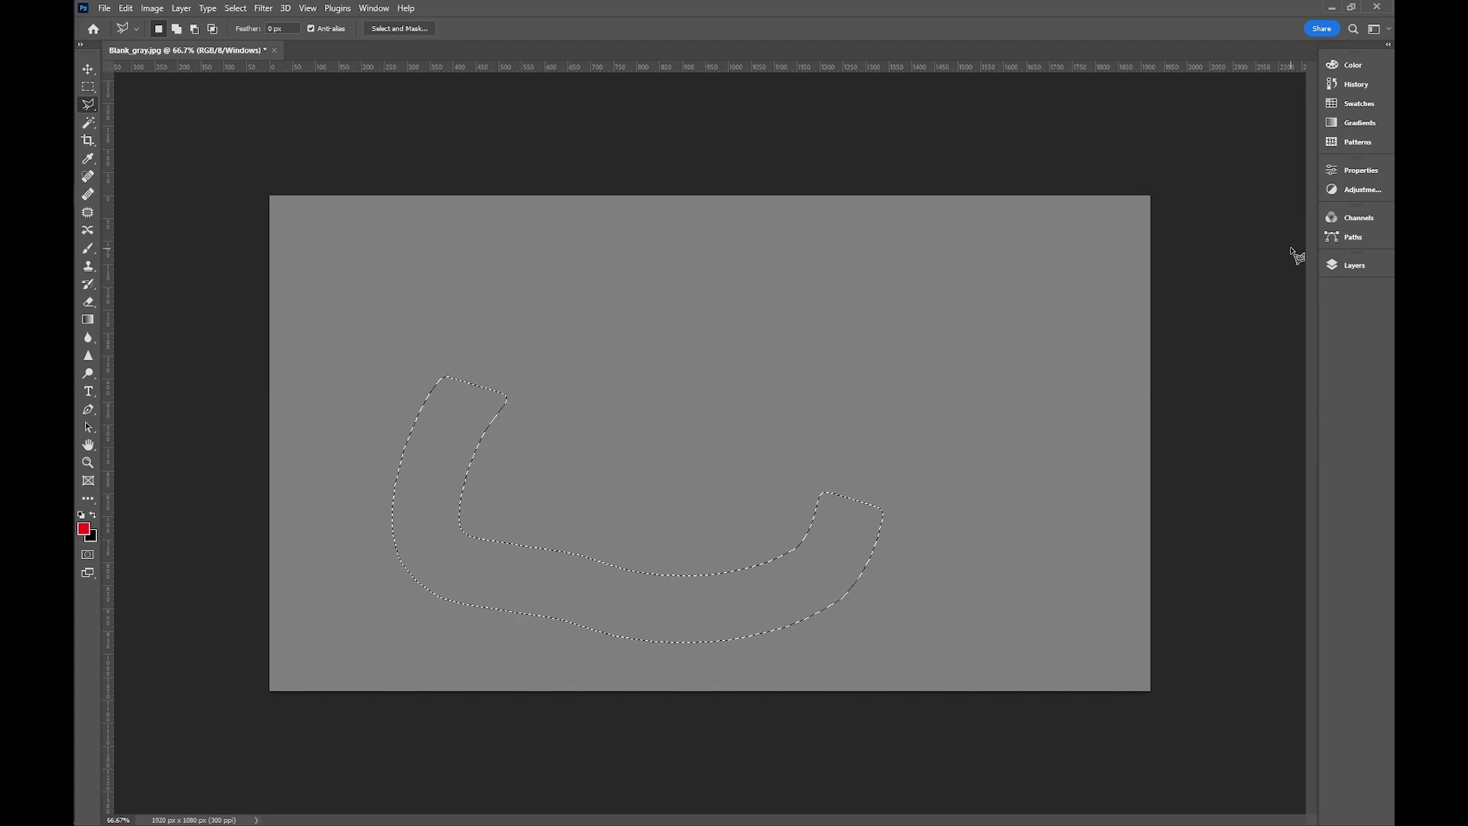
# Add a Curves adjustment layer through the blurred U-shaped selection and pull the curve's midpoint down to darken the soft-edged stroke.
pyautogui.click(1349, 265)
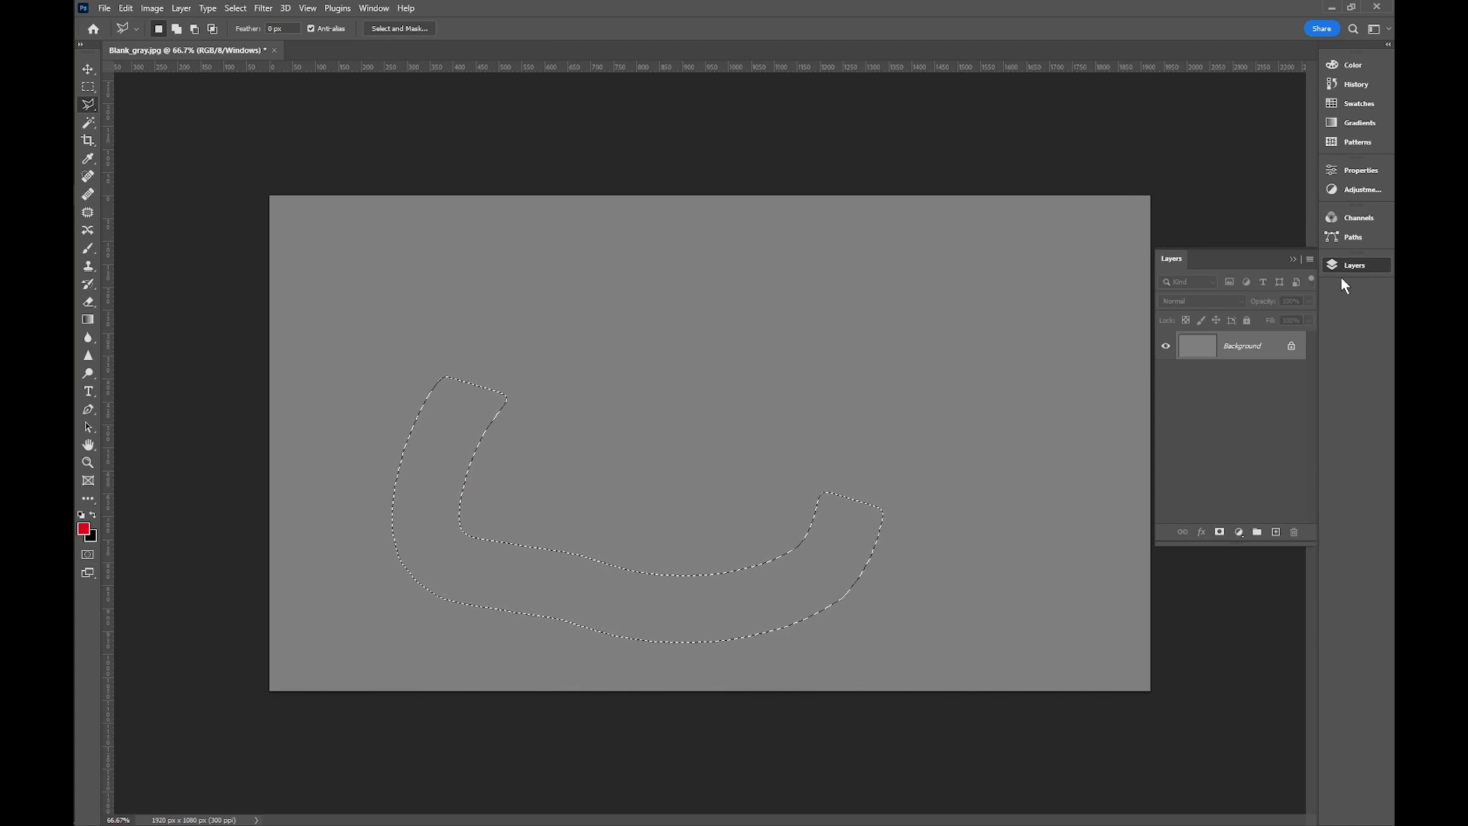
pyautogui.click(1239, 532)
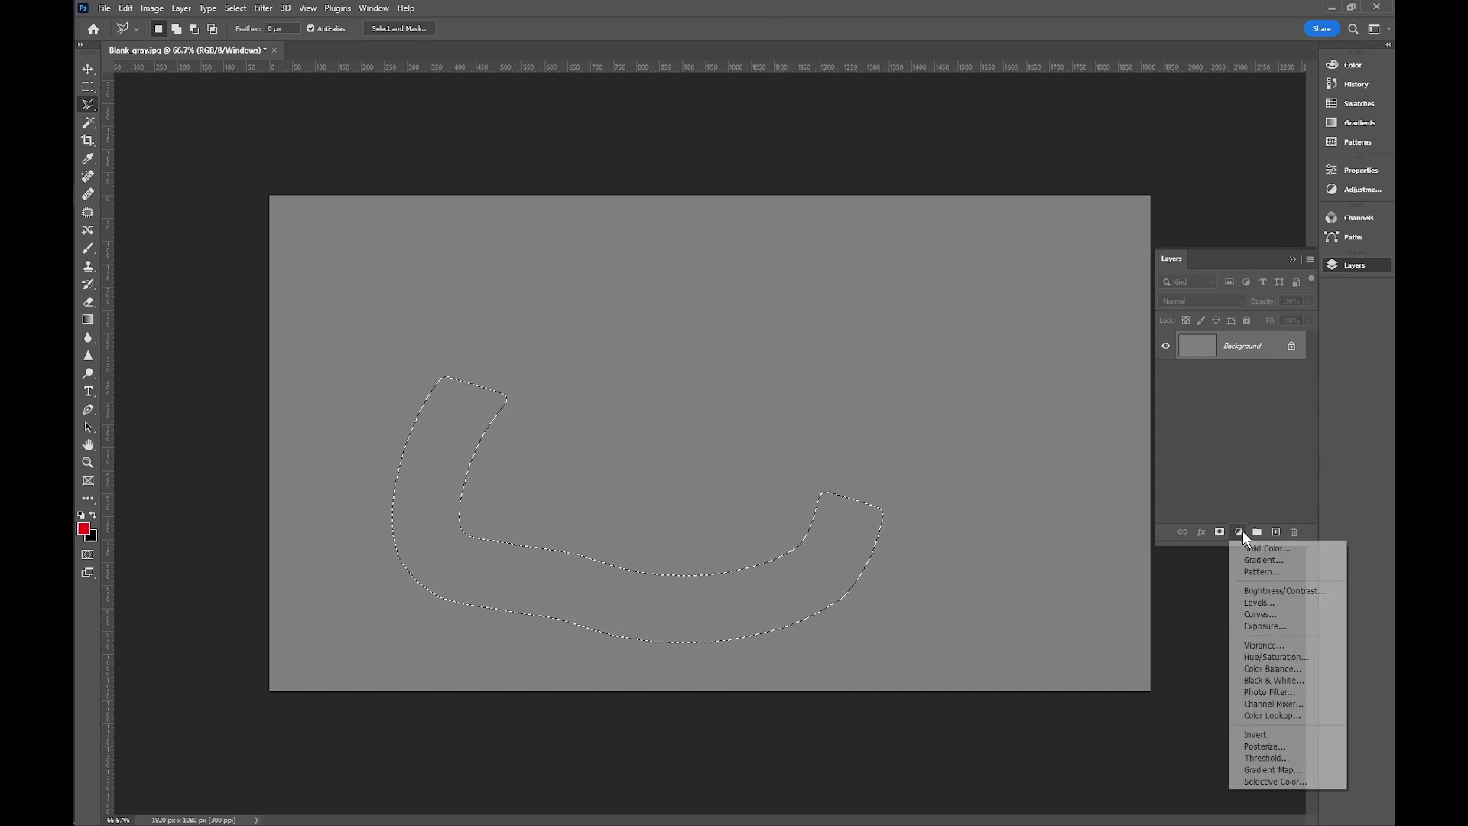
pyautogui.click(1271, 614)
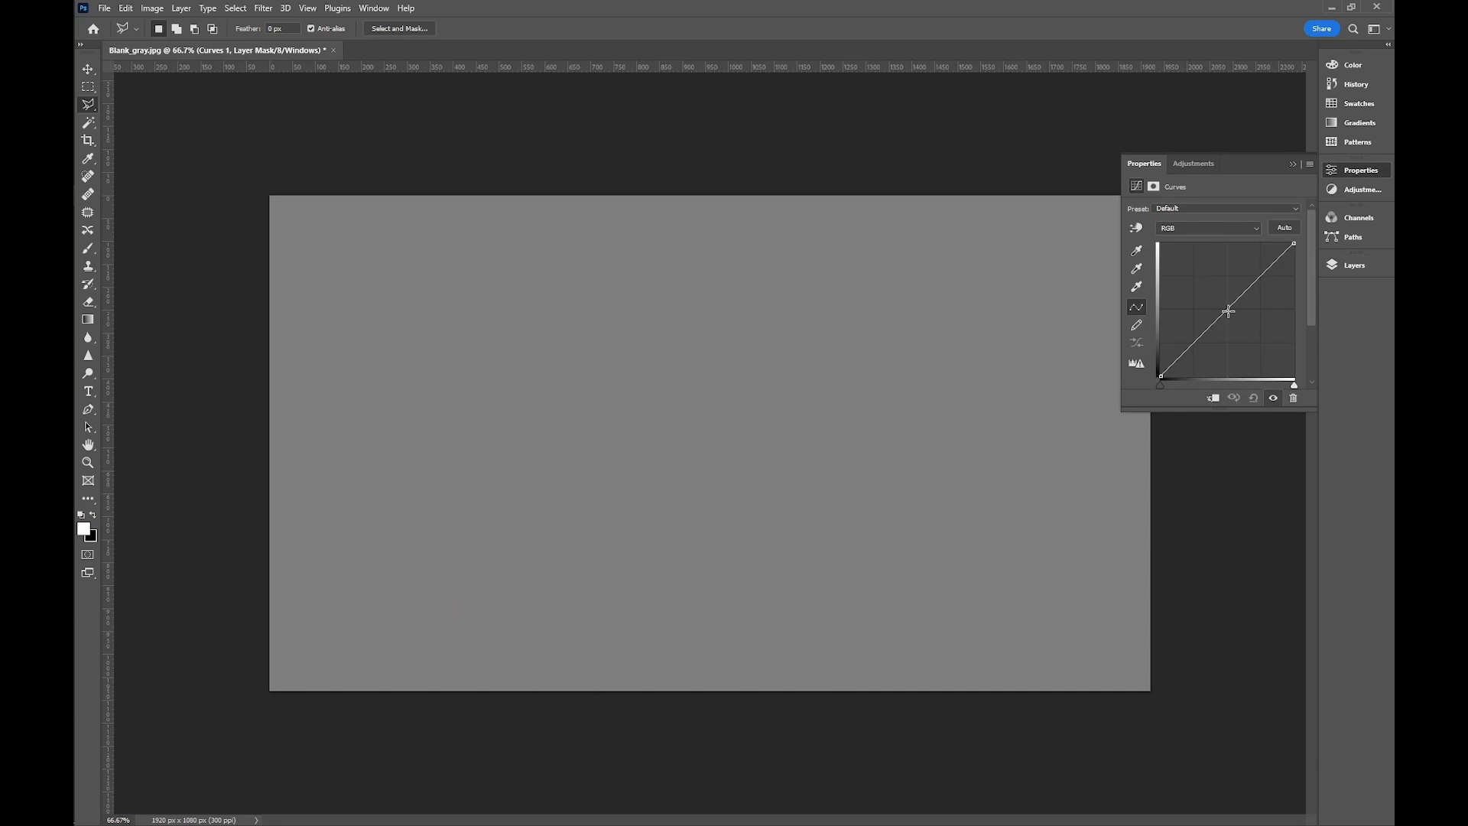
pyautogui.moveTo(1228, 312); pyautogui.dragTo(1242, 332)
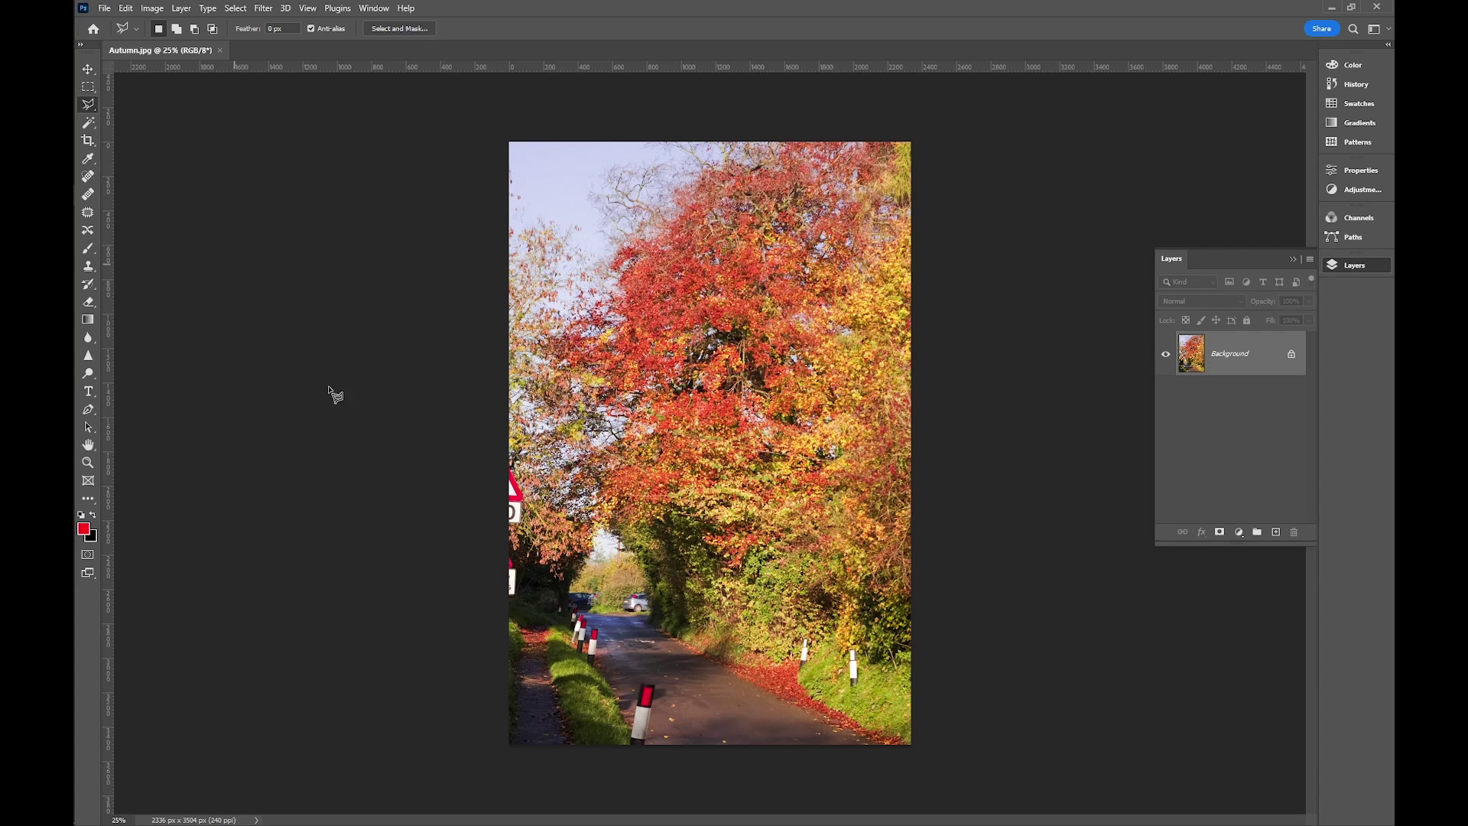
# Outline the triangular path and grass verge in the lower-left corner of Autumn.jpg with the Polygonal Lasso.
pyautogui.click(502, 524)
pyautogui.click(661, 749)
pyautogui.click(459, 756)
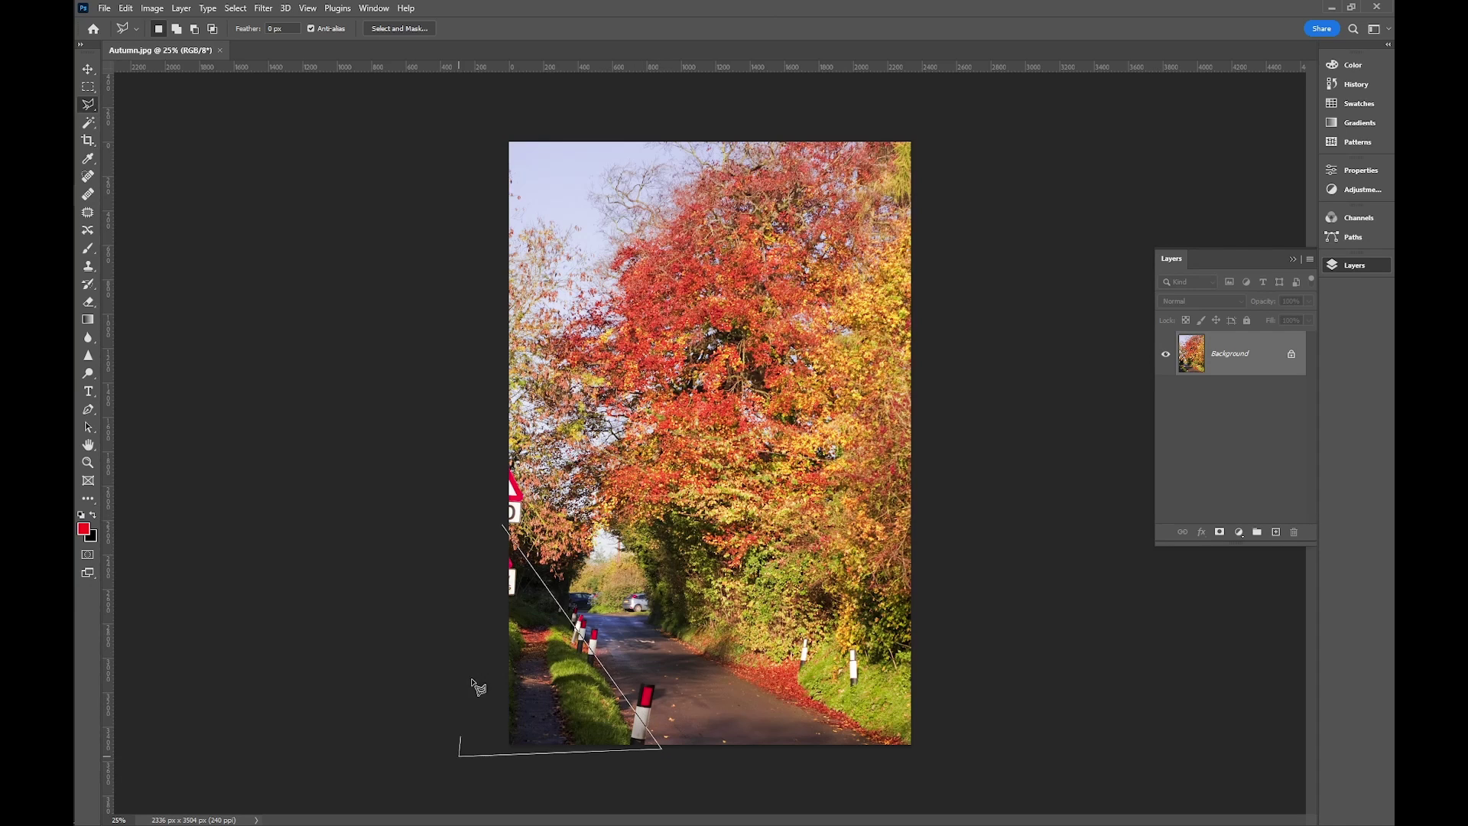
pyautogui.click(502, 527)
# Soften the lower-left path and verge selection in Quick Mask mode with a Gaussian Blur of 98.5 pixels.
pyautogui.press('q')
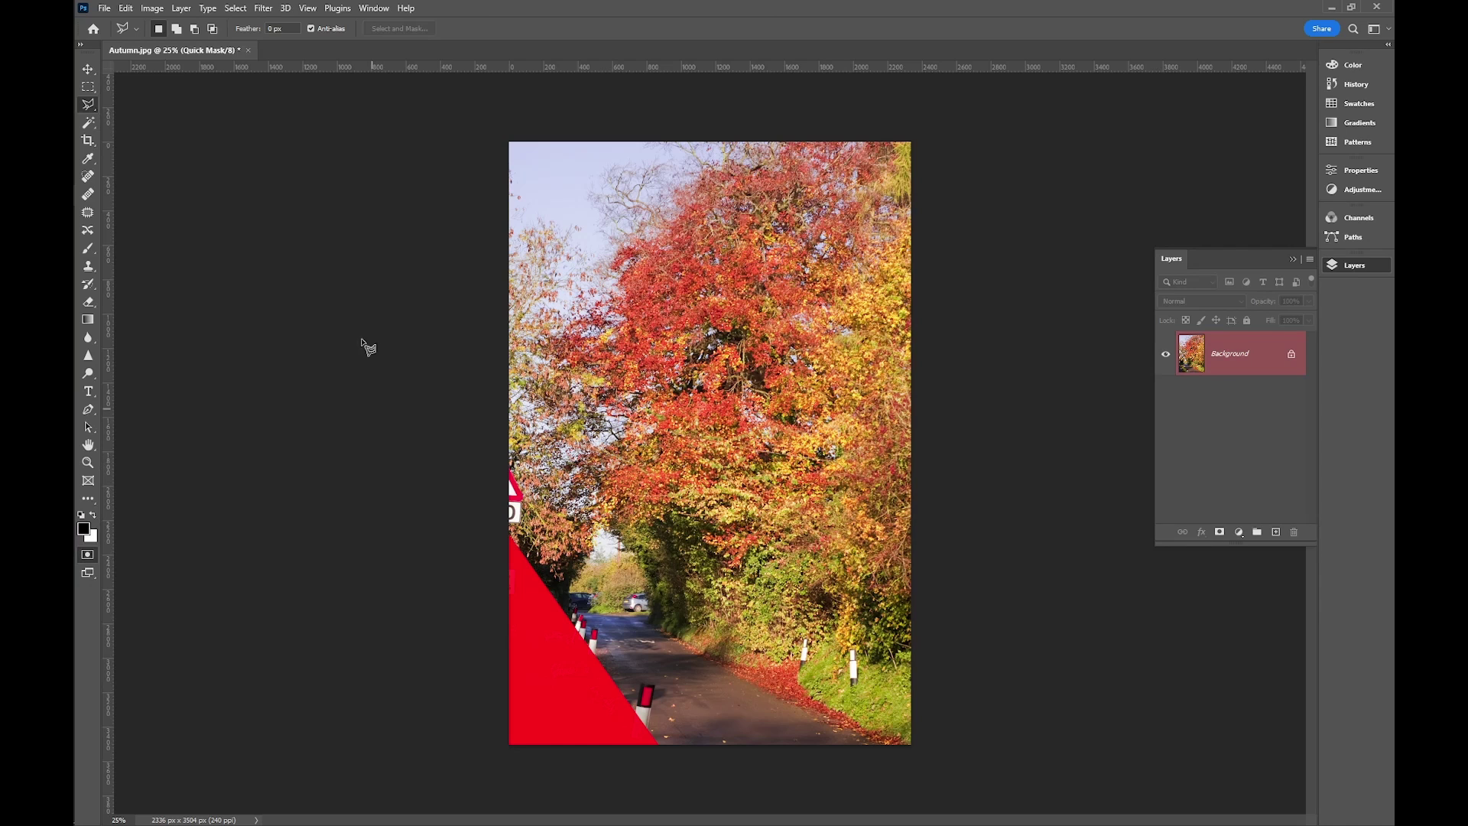
pyautogui.click(264, 9)
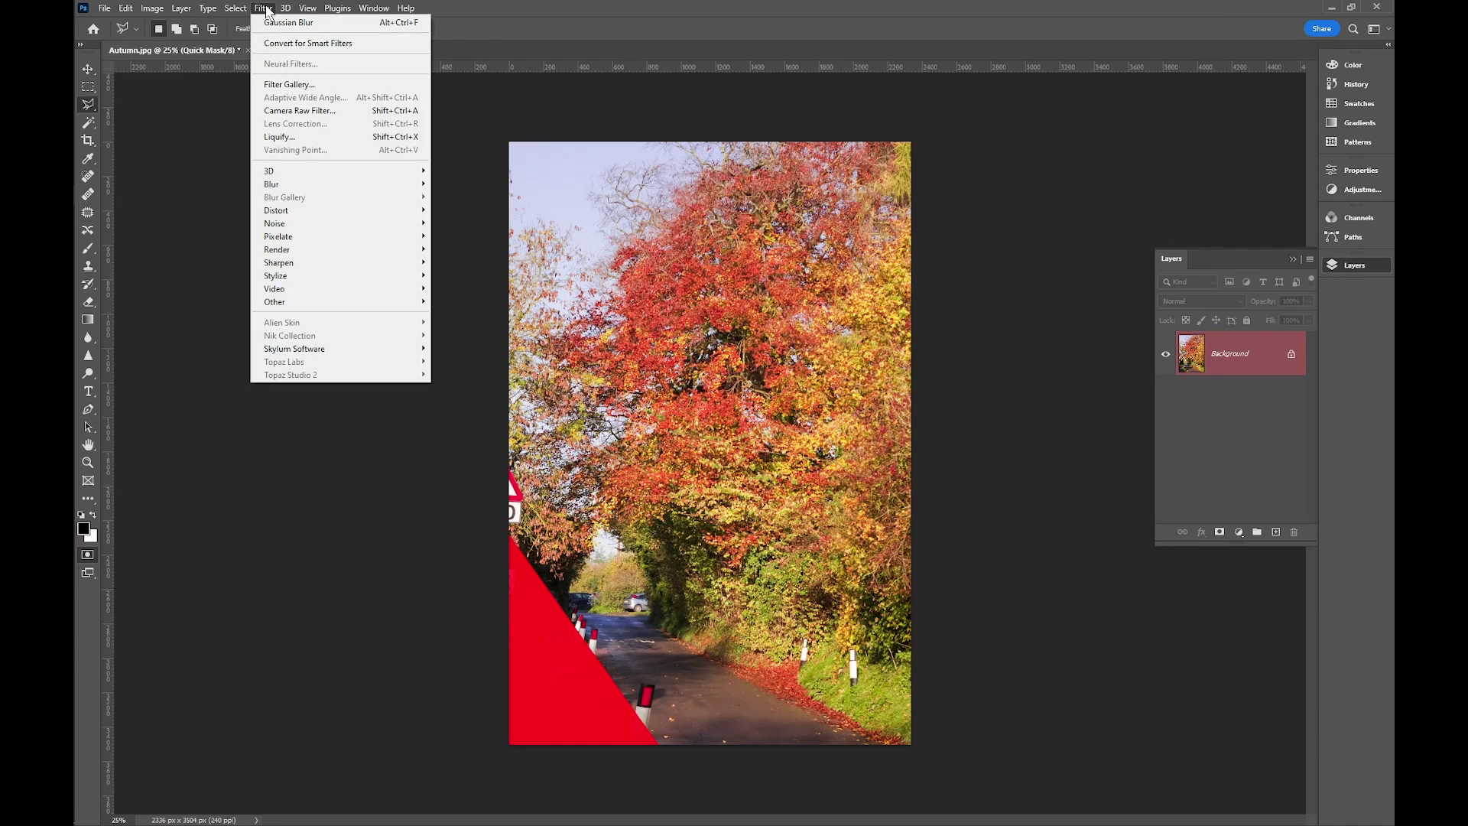
pyautogui.moveTo(289, 188)
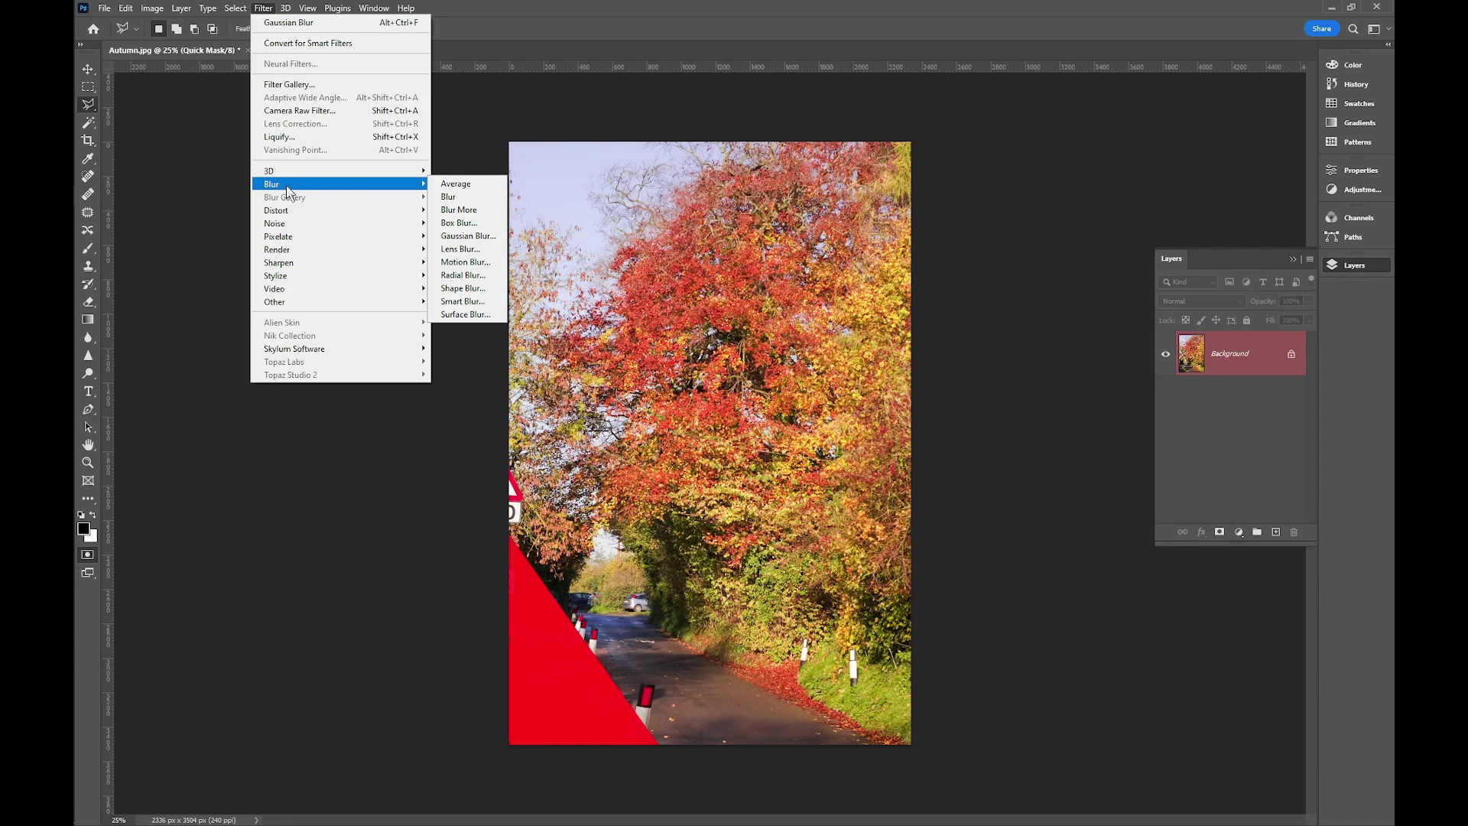
pyautogui.click(468, 237)
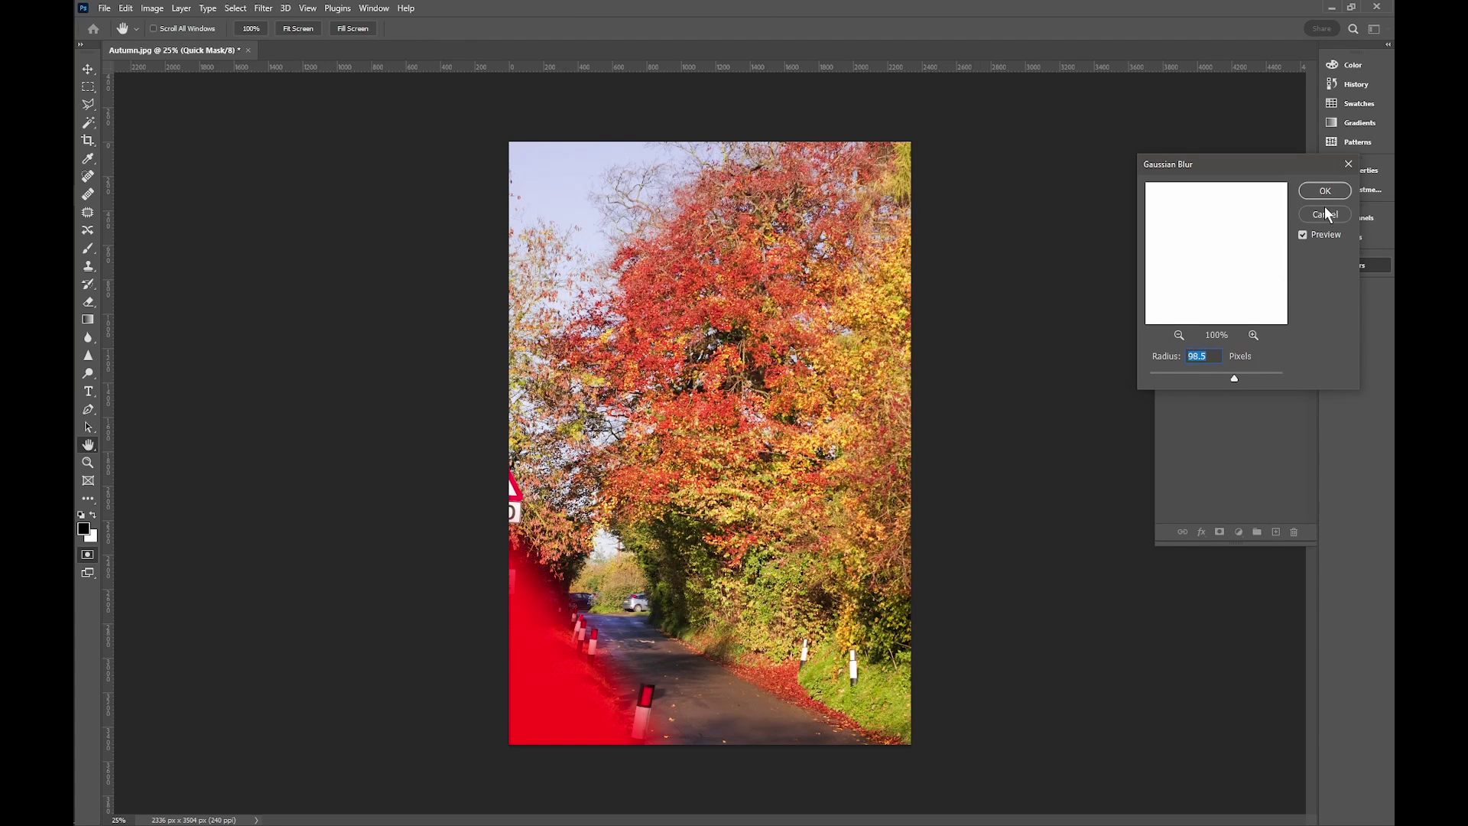
pyautogui.click(1325, 193)
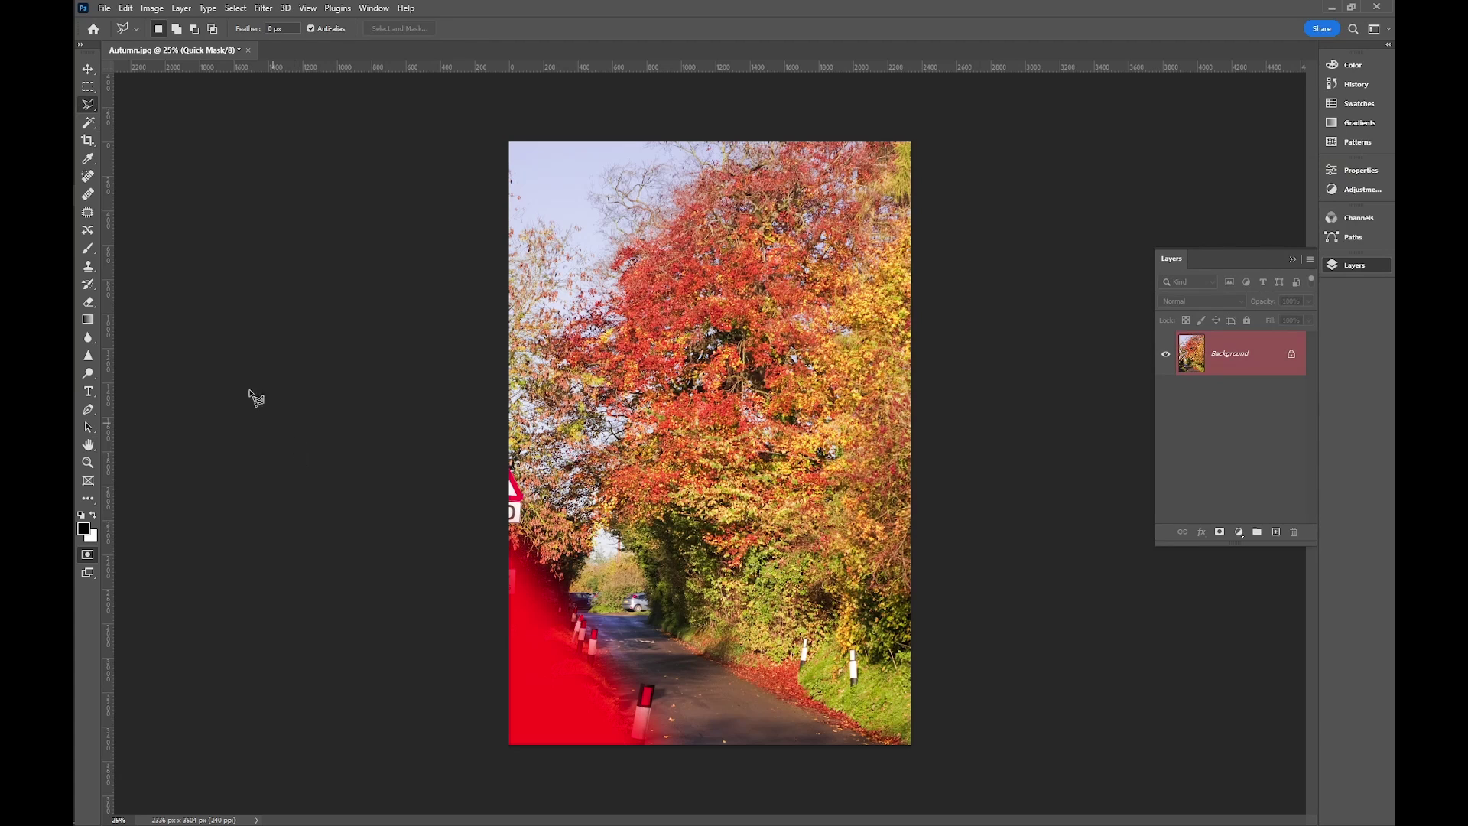
# Add the dark hedge, the shaded road and a dark bush patch to the mask with a 150 px soft brush at 33% opacity, and return to the normal selection.
pyautogui.click(86, 248)
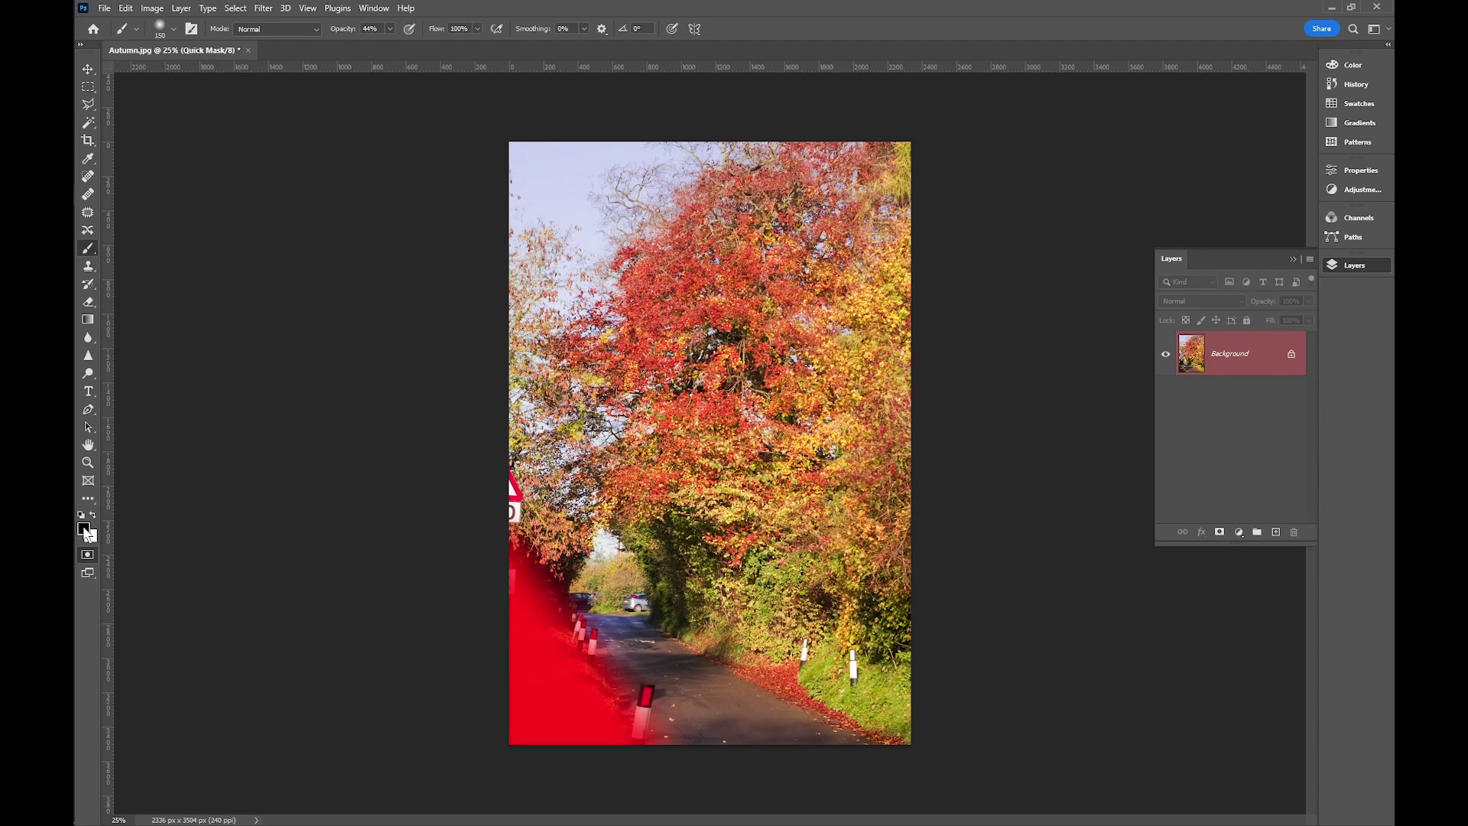
pyautogui.click(175, 29)
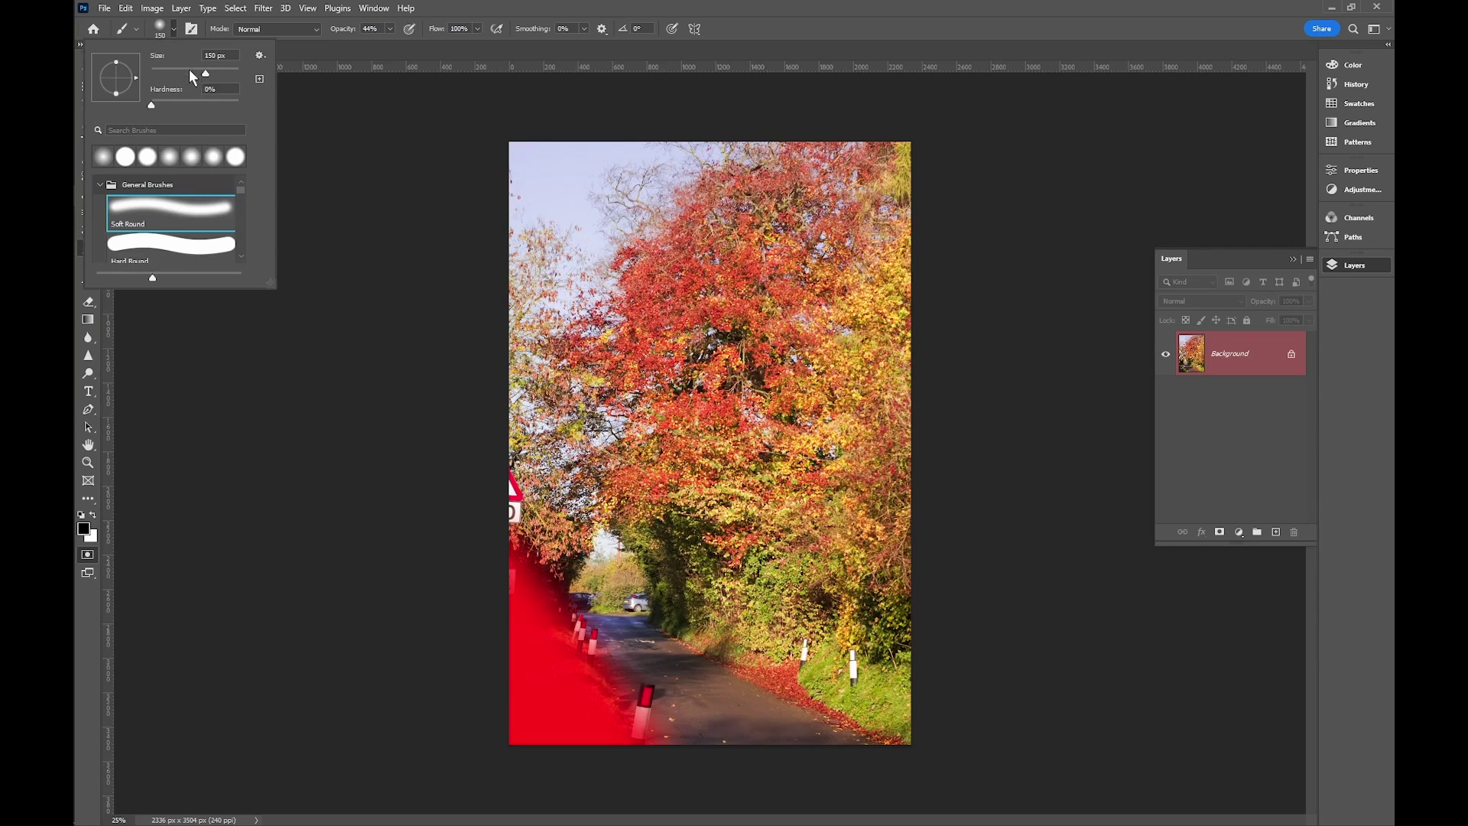
pyautogui.click(352, 125)
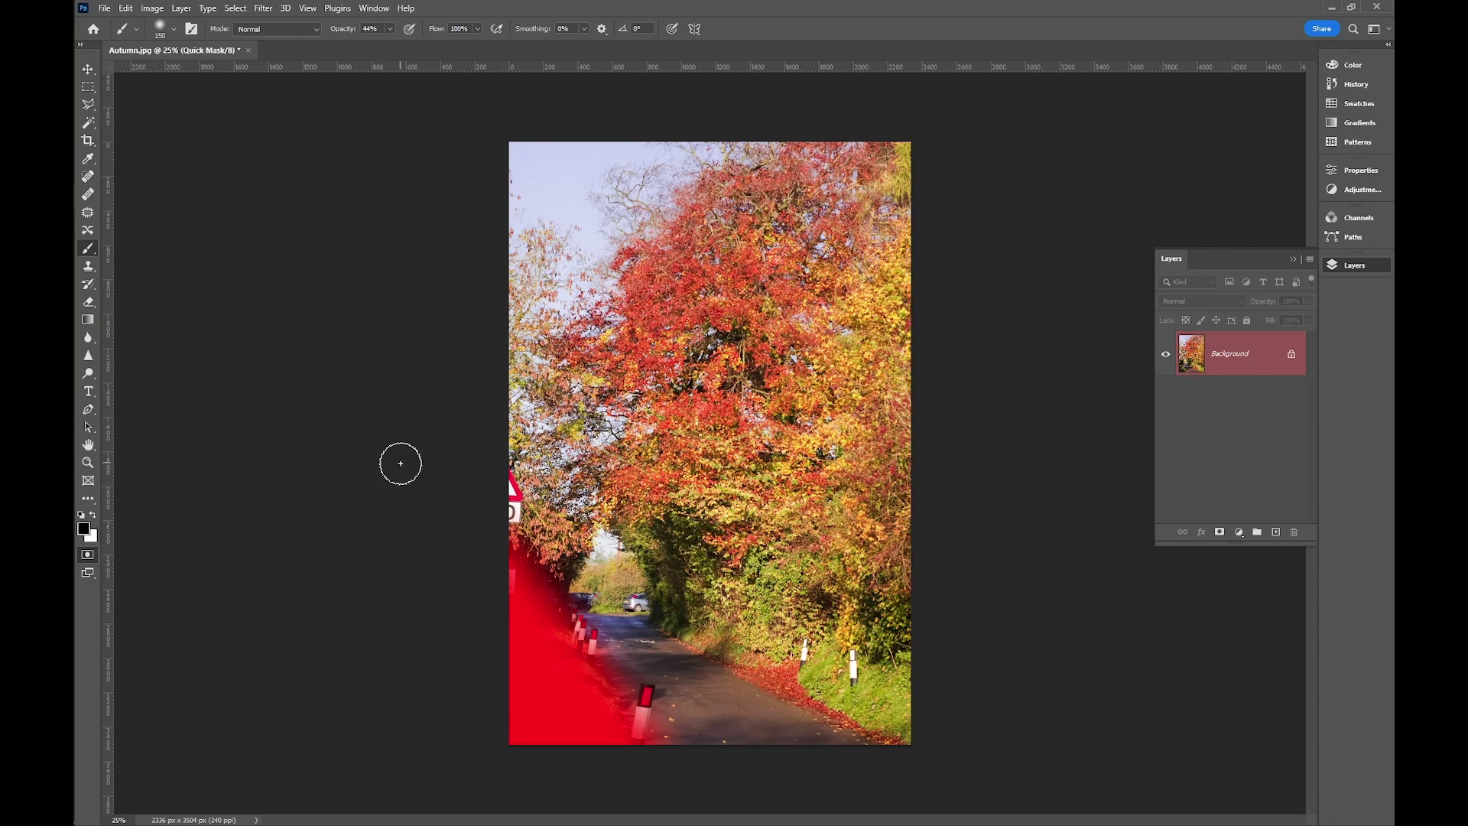
pyautogui.moveTo(348, 29)
pyautogui.mouseDown()
pyautogui.moveTo(260, 30)
pyautogui.moveTo(343, 31)
pyautogui.moveTo(327, 35)
pyautogui.mouseUp()
pyautogui.moveTo(548, 576)
pyautogui.mouseDown()
pyautogui.moveTo(580, 603)
pyautogui.moveTo(559, 606)
pyautogui.moveTo(603, 629)
pyautogui.moveTo(653, 628)
pyautogui.moveTo(601, 626)
pyautogui.moveTo(655, 618)
pyautogui.moveTo(674, 567)
pyautogui.moveTo(660, 521)
pyautogui.moveTo(673, 624)
pyautogui.moveTo(668, 547)
pyautogui.moveTo(662, 593)
pyautogui.mouseUp()
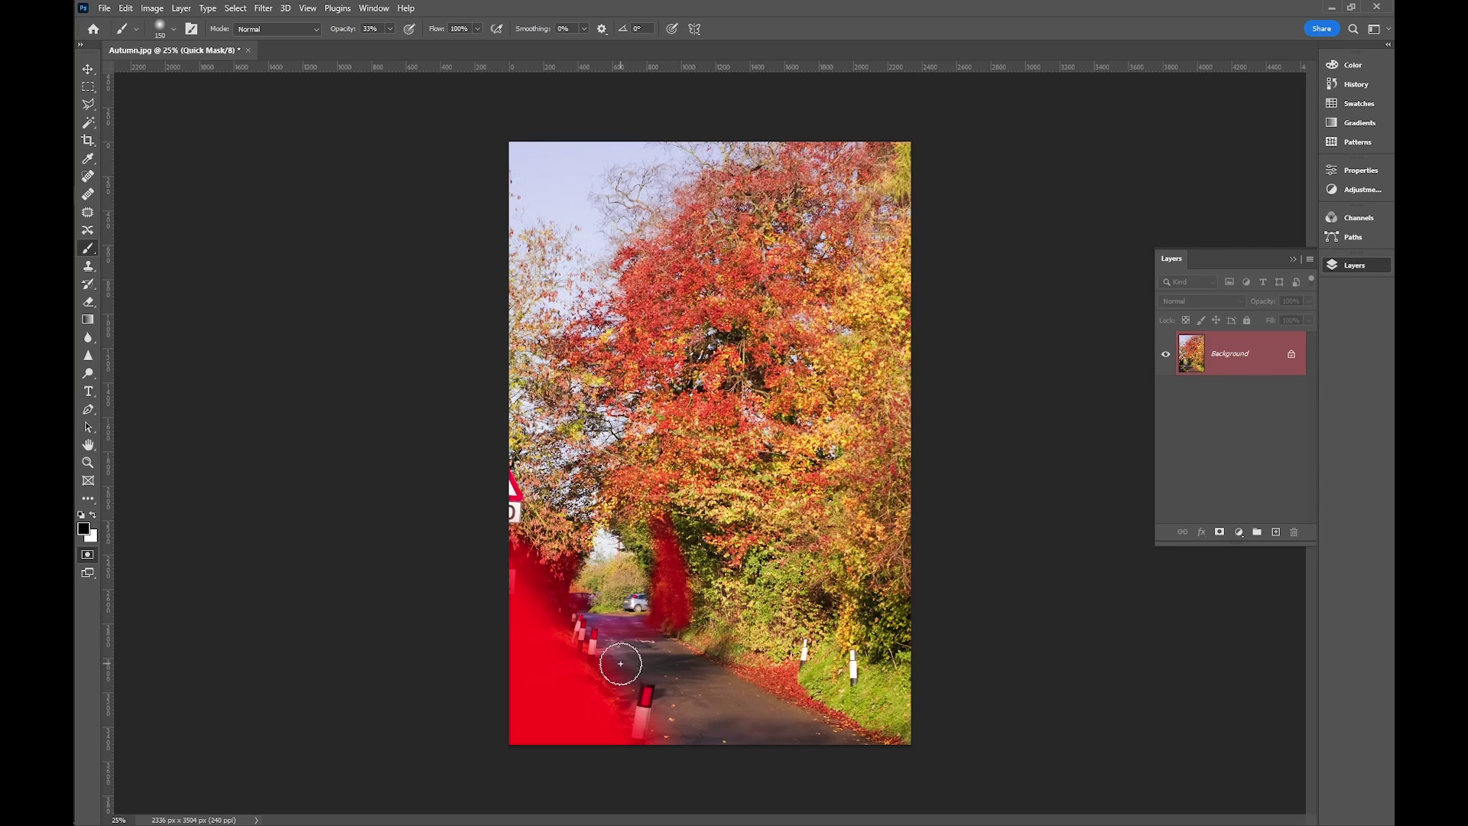
pyautogui.moveTo(616, 663)
pyautogui.mouseDown()
pyautogui.moveTo(725, 661)
pyautogui.moveTo(640, 671)
pyautogui.mouseUp()
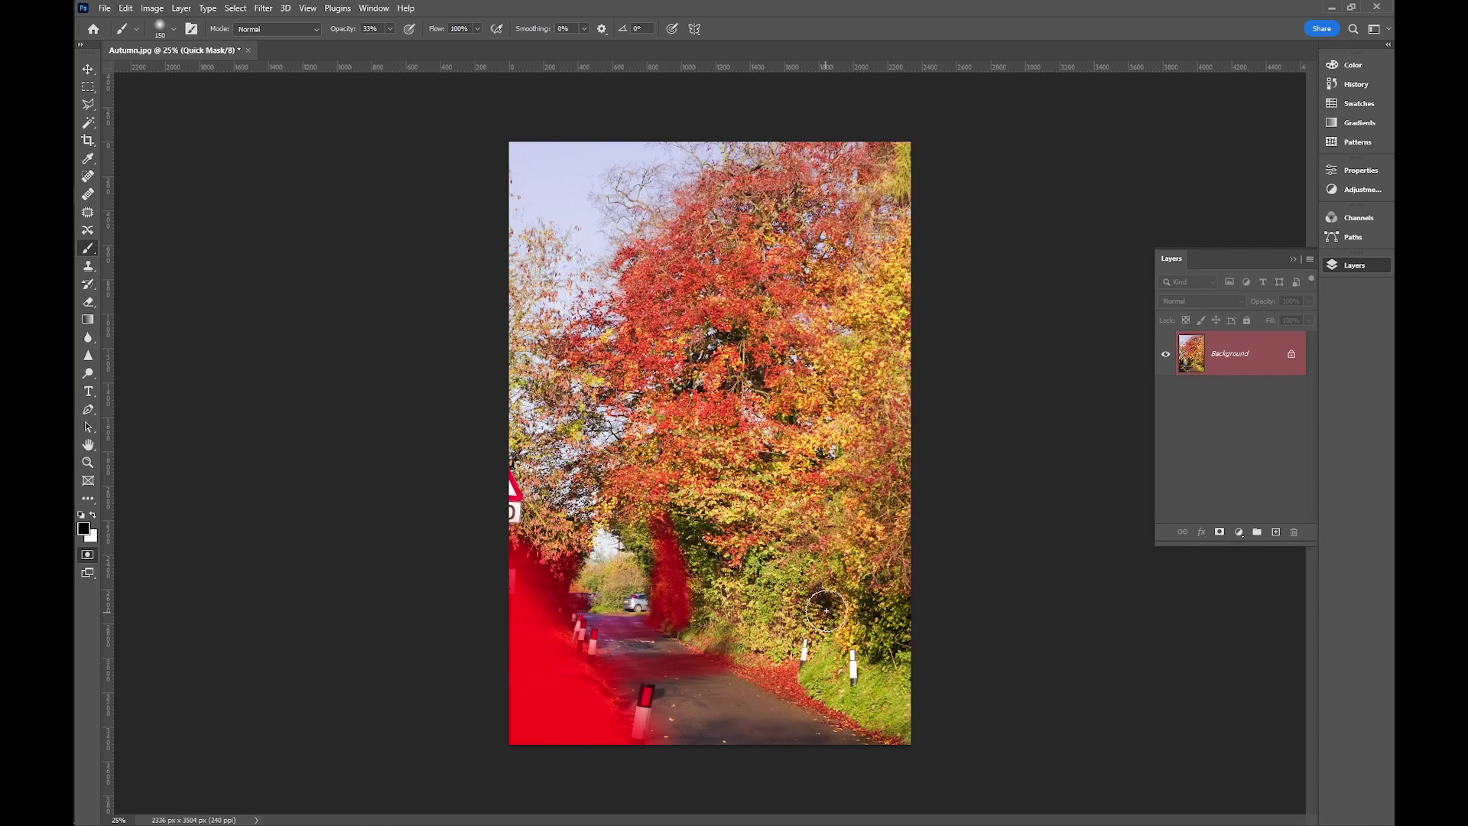
pyautogui.moveTo(826, 598)
pyautogui.mouseDown()
pyautogui.moveTo(872, 604)
pyautogui.moveTo(849, 591)
pyautogui.mouseUp()
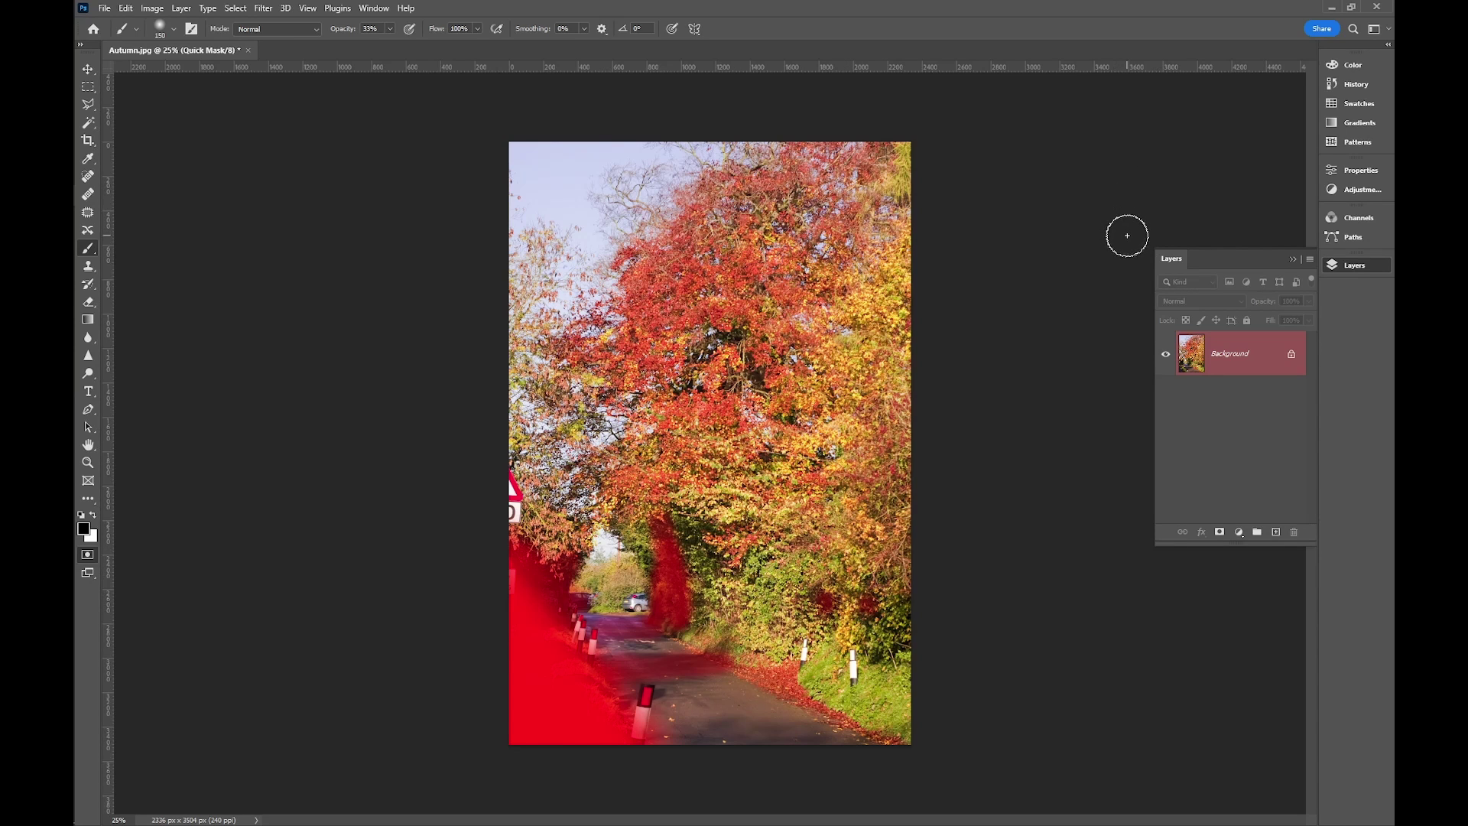
pyautogui.press('q')
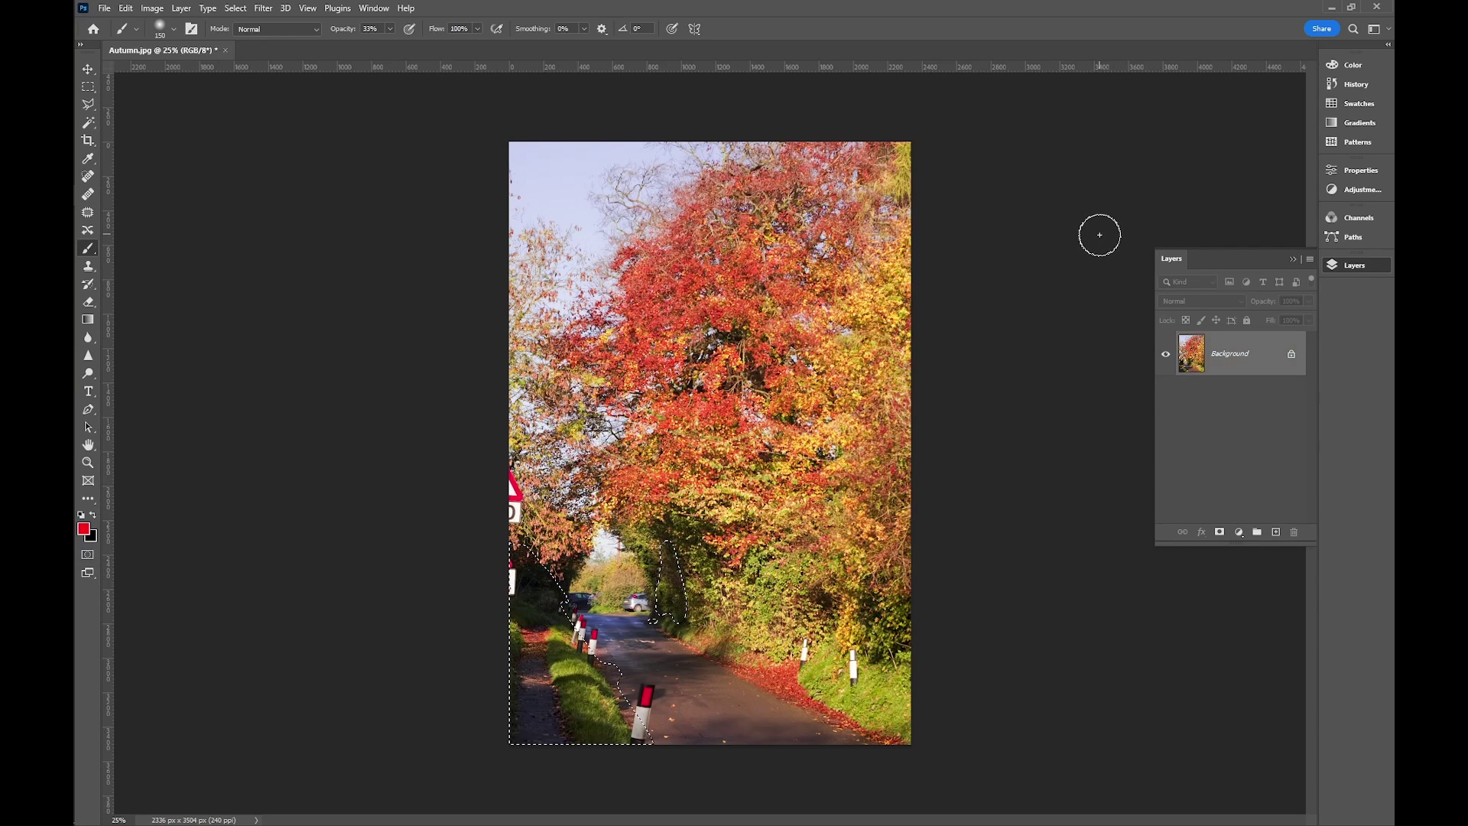
# Add a Curves adjustment layer through the painted selection and anchor the RGB curve at its upper quarter point.
pyautogui.click(1239, 531)
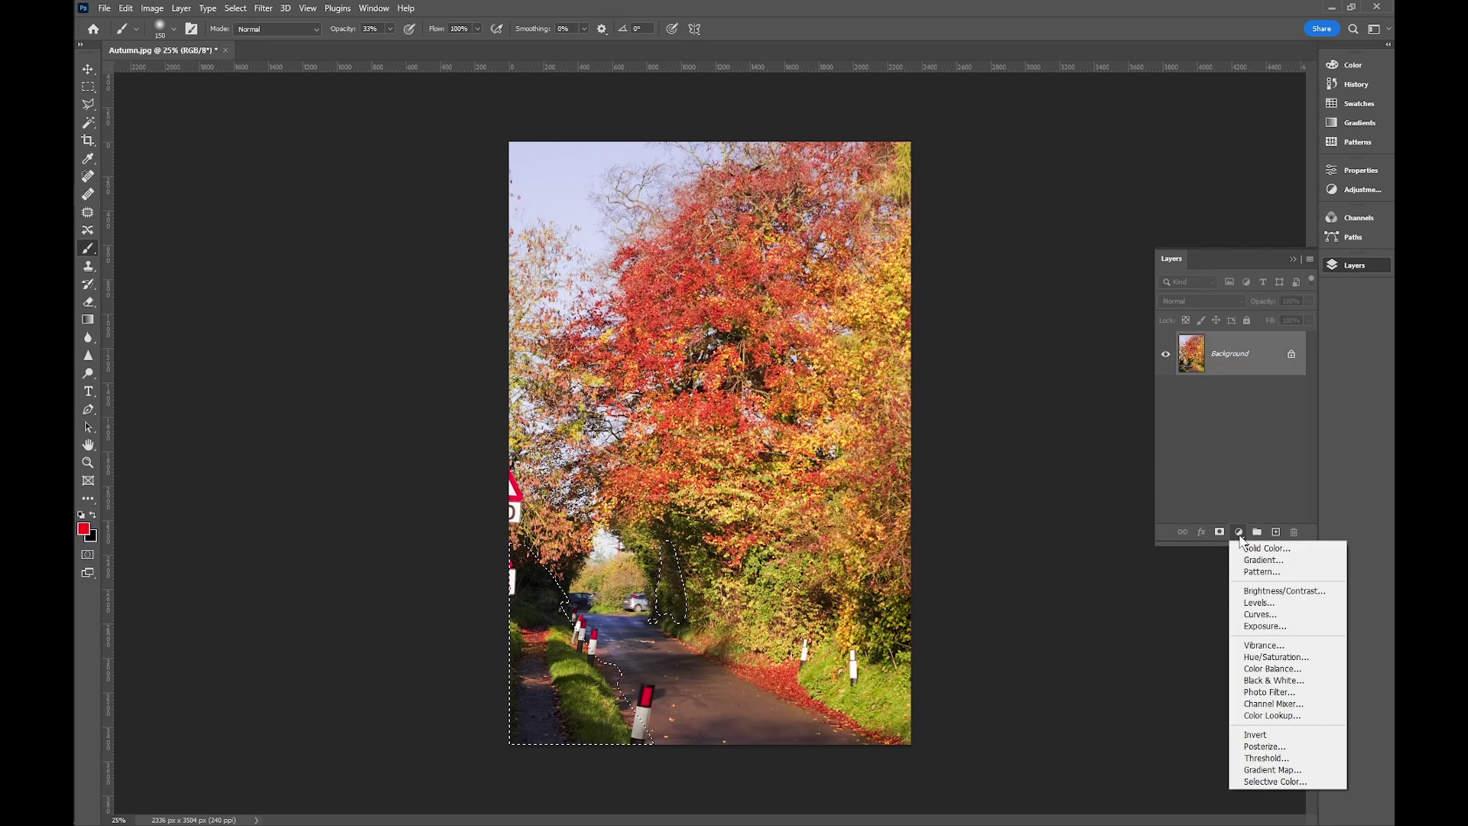
pyautogui.click(1267, 615)
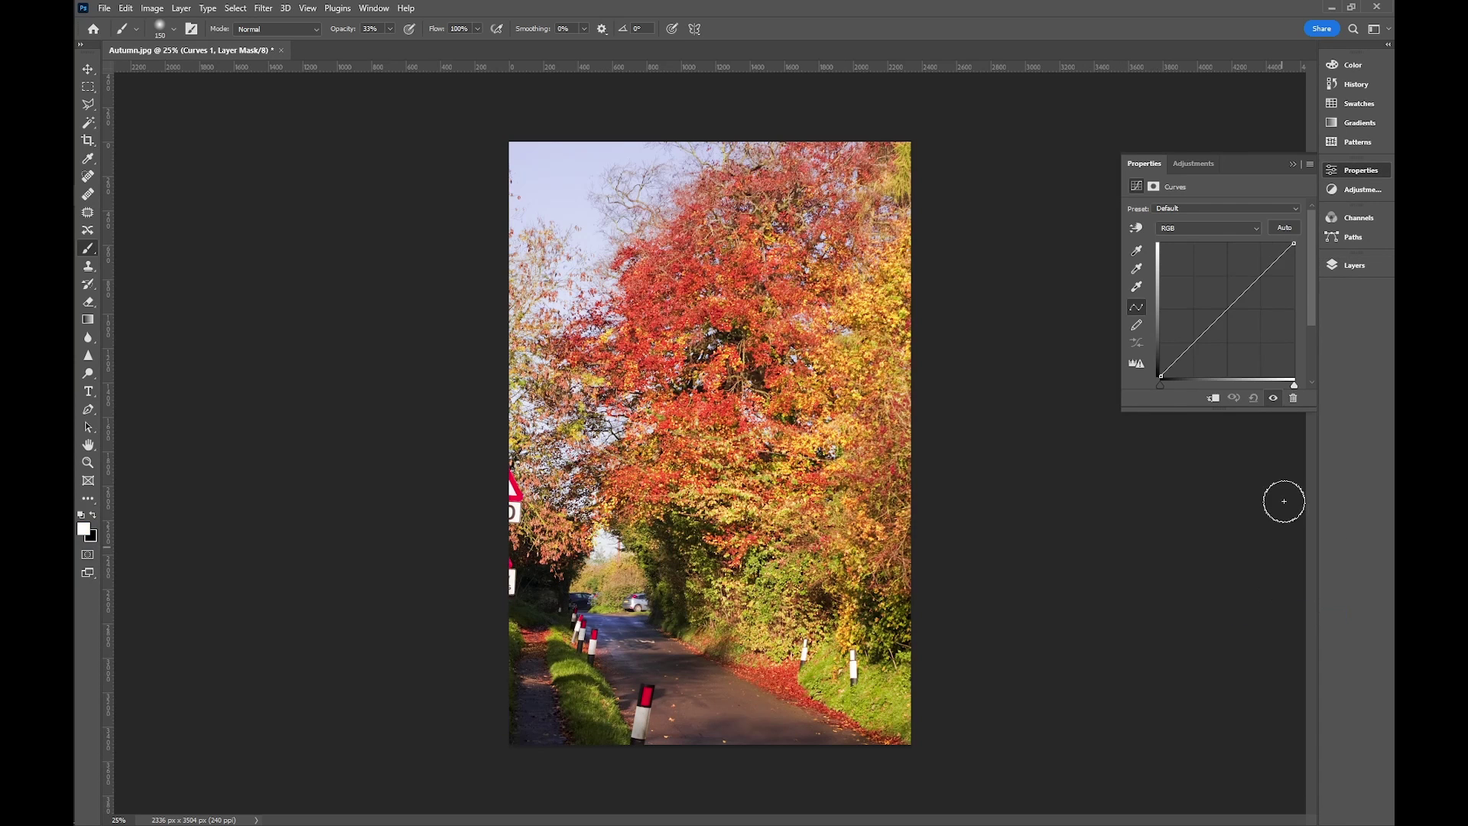
pyautogui.click(1263, 279)
pyautogui.moveTo(1263, 279); pyautogui.dragTo(1263, 275)
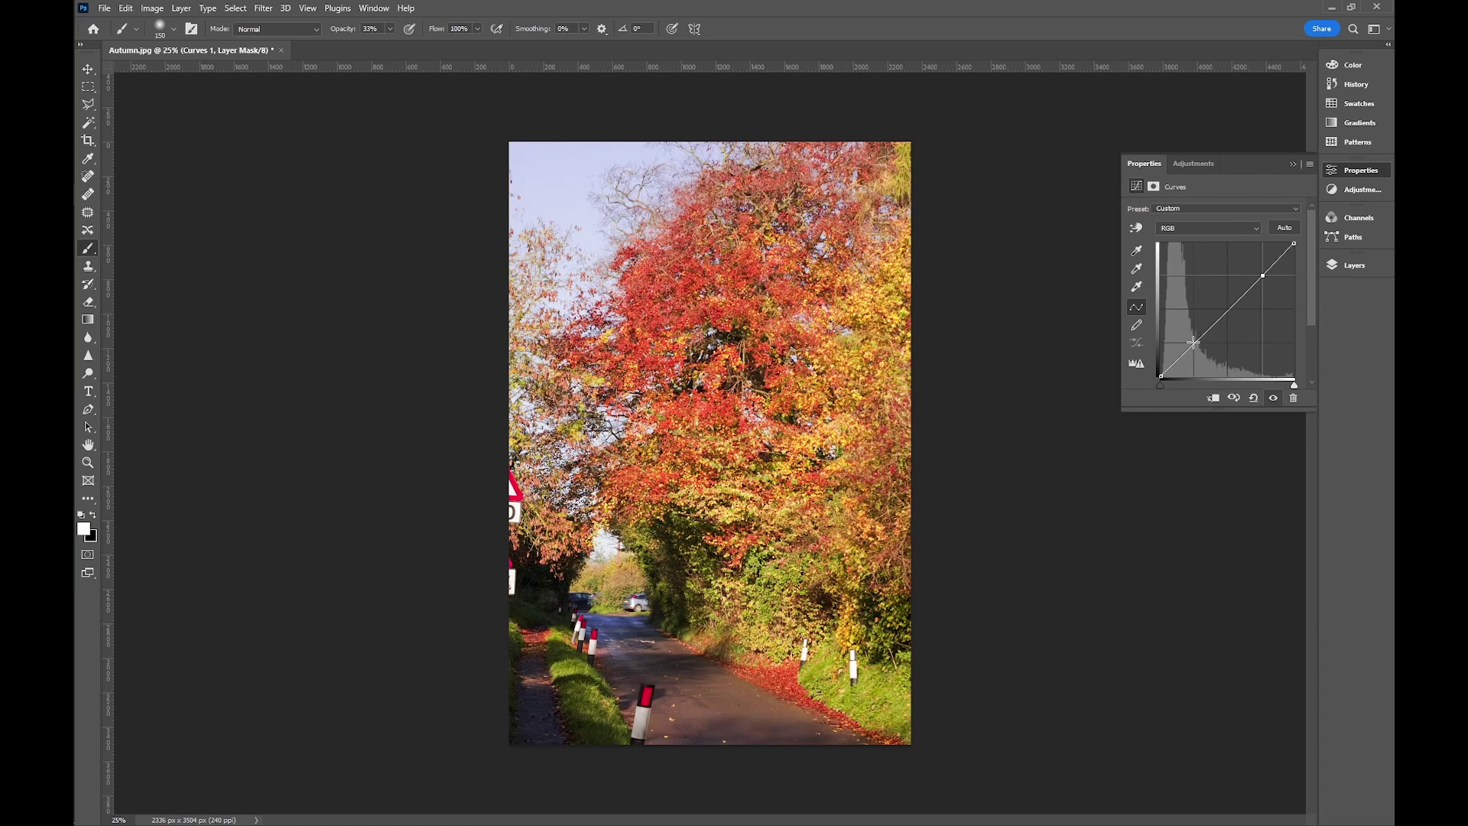
# Raise the curve's shadow point strongly and its highlight point slightly to brighten the selected areas, and compare the photo with and without the adjustment.
pyautogui.moveTo(1193, 342); pyautogui.dragTo(1190, 326)
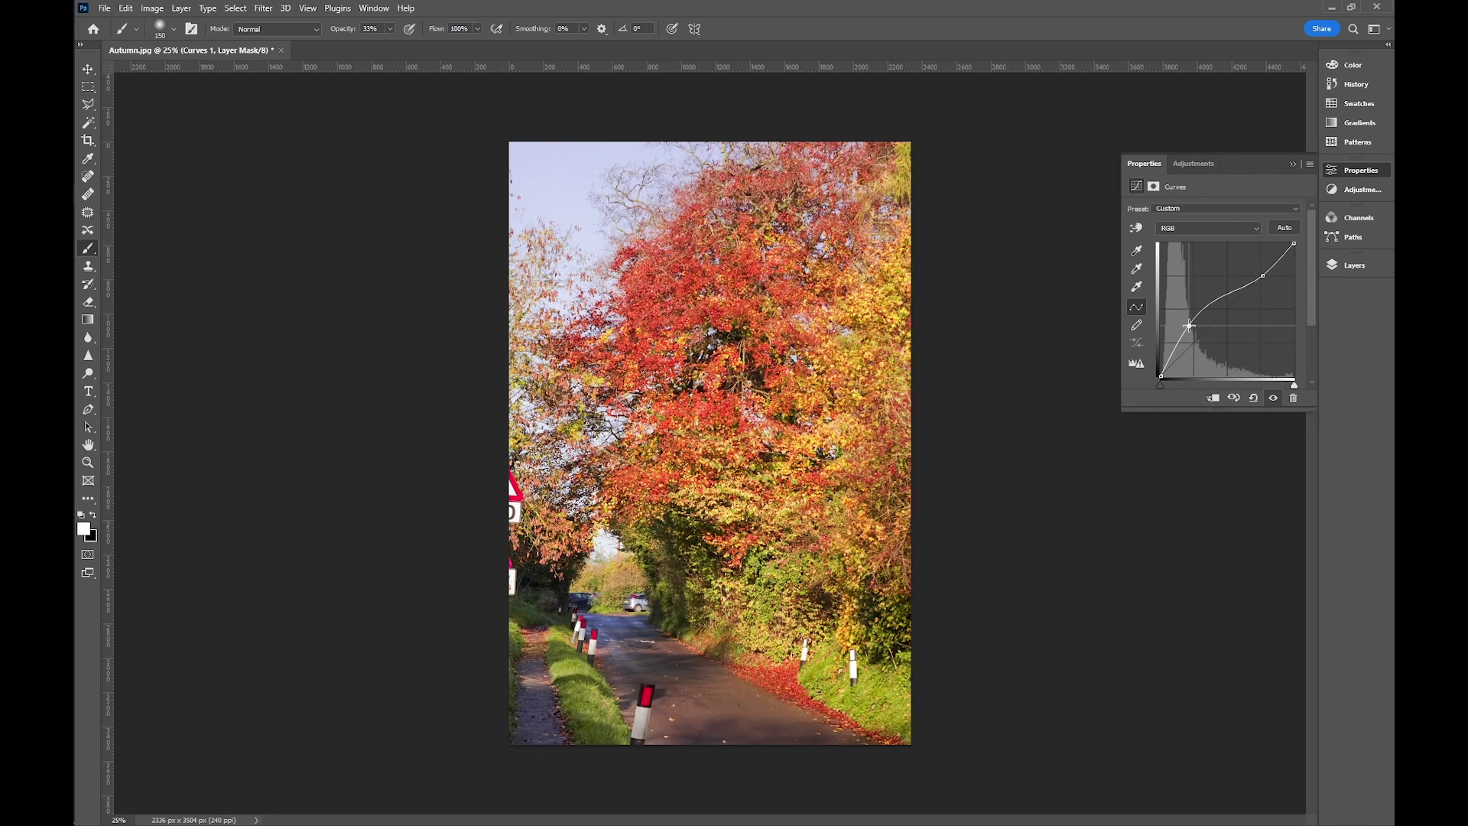
pyautogui.moveTo(1263, 276); pyautogui.dragTo(1262, 266)
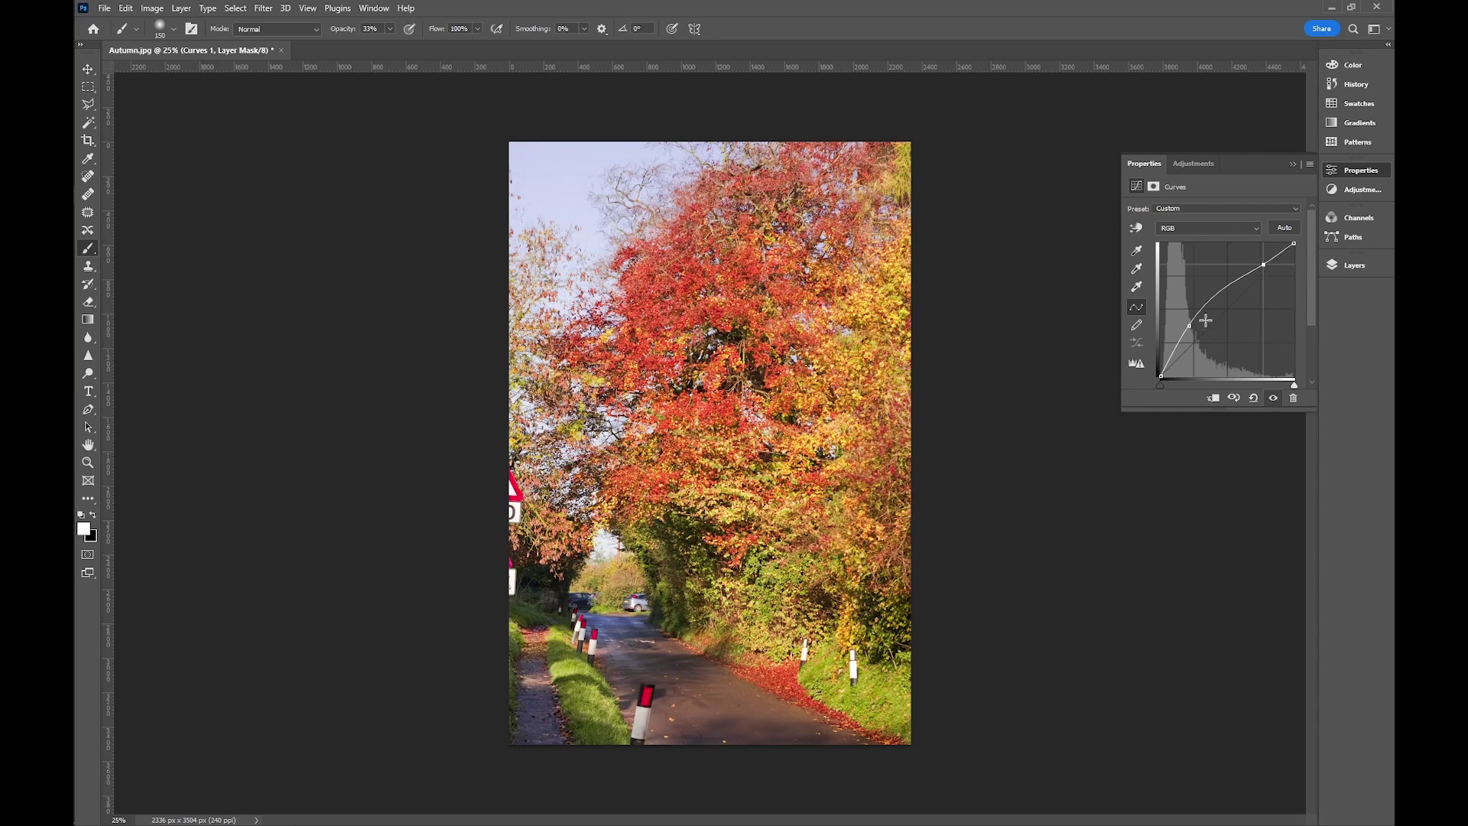
pyautogui.moveTo(1187, 332); pyautogui.dragTo(1188, 319)
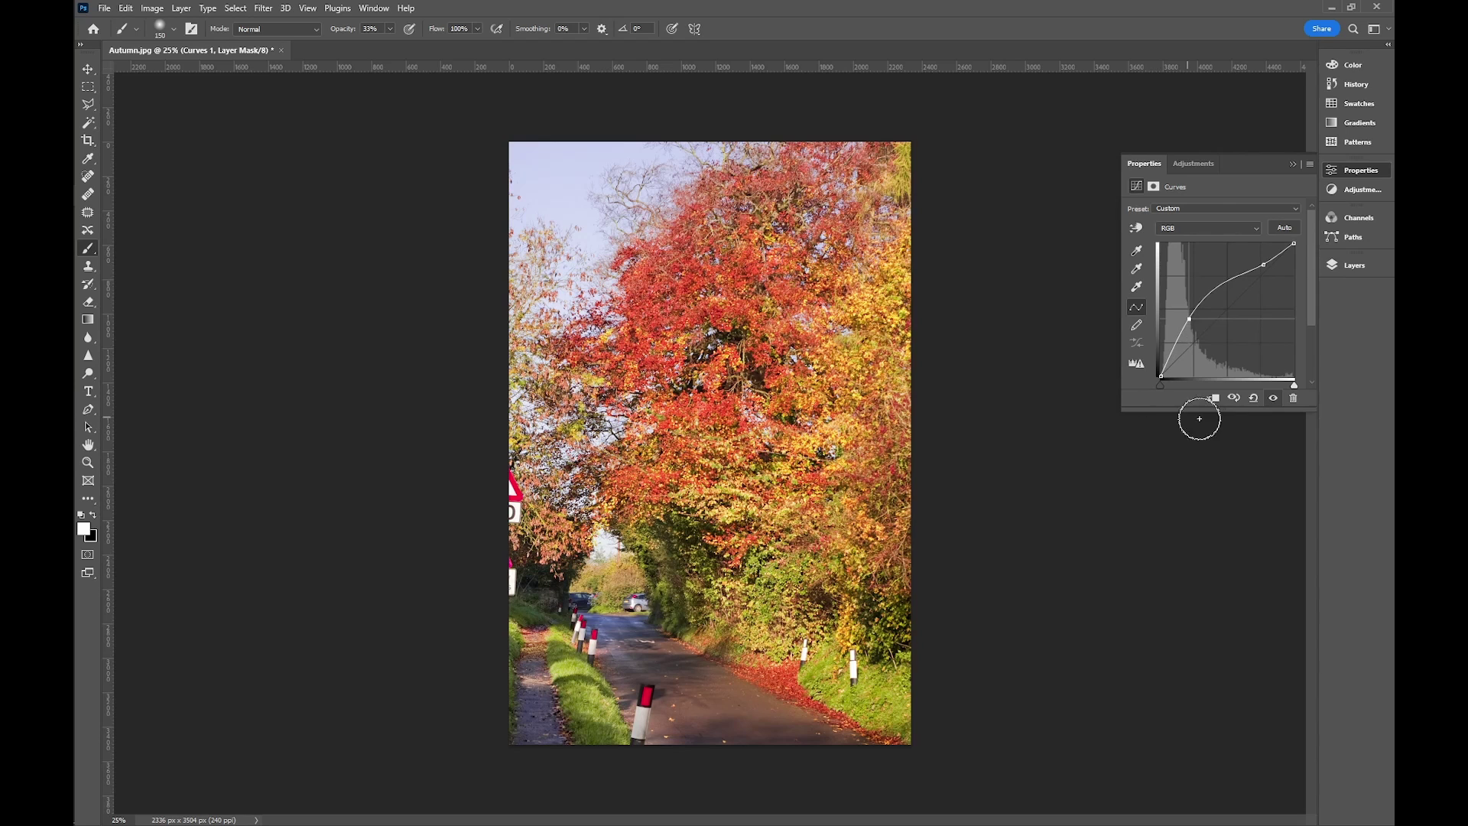
pyautogui.click(1273, 399)
pyautogui.click(1273, 398)
pyautogui.click(1273, 398)
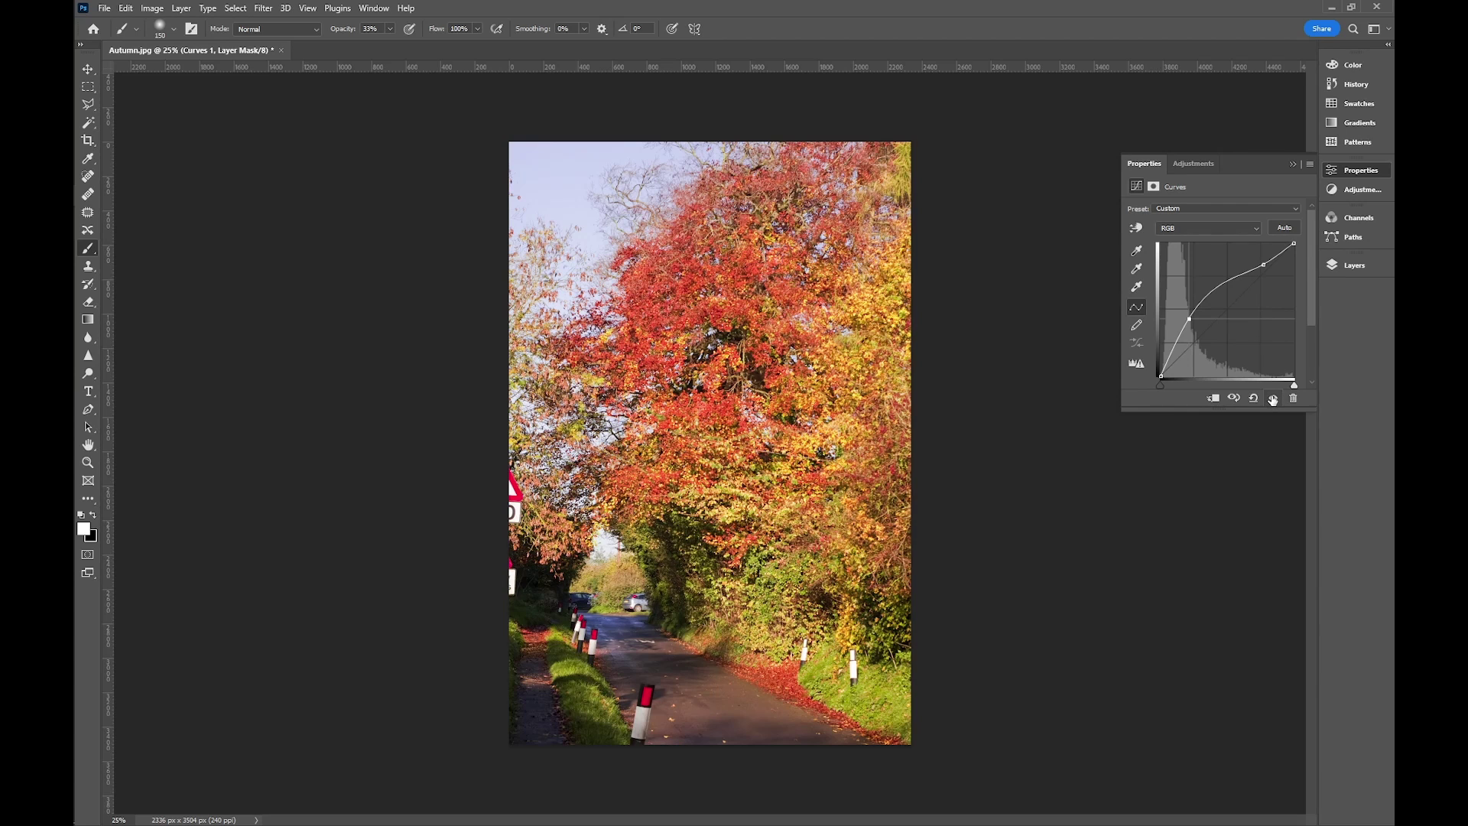
pyautogui.click(1273, 398)
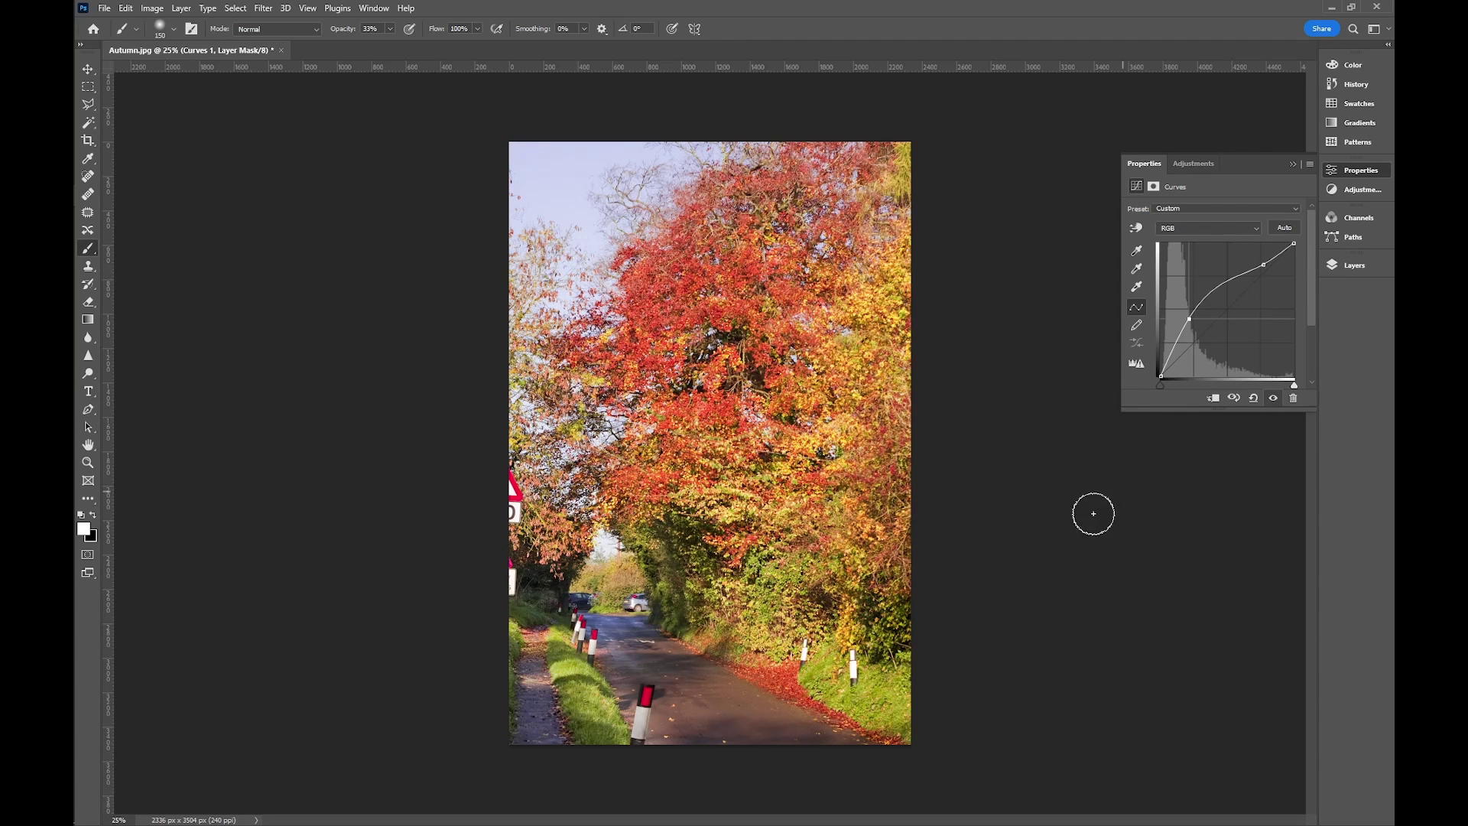